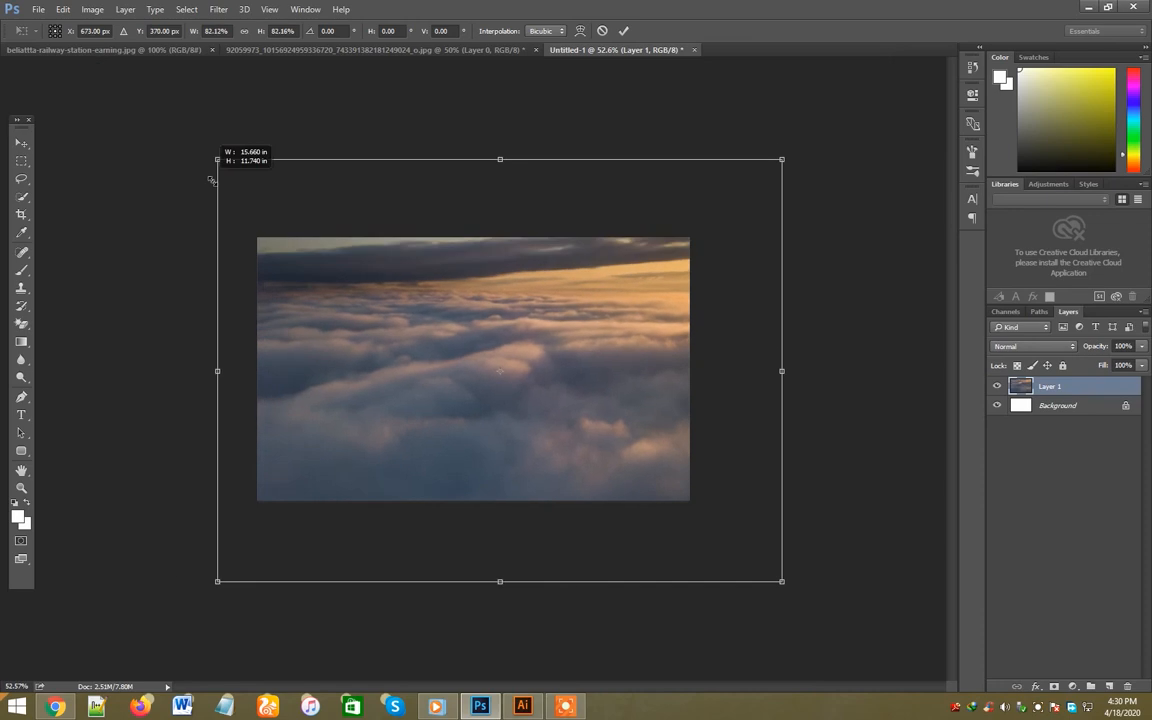
- Scale down the cloud layer and reposition it over the canvas
drag(476, 342, 393, 353)
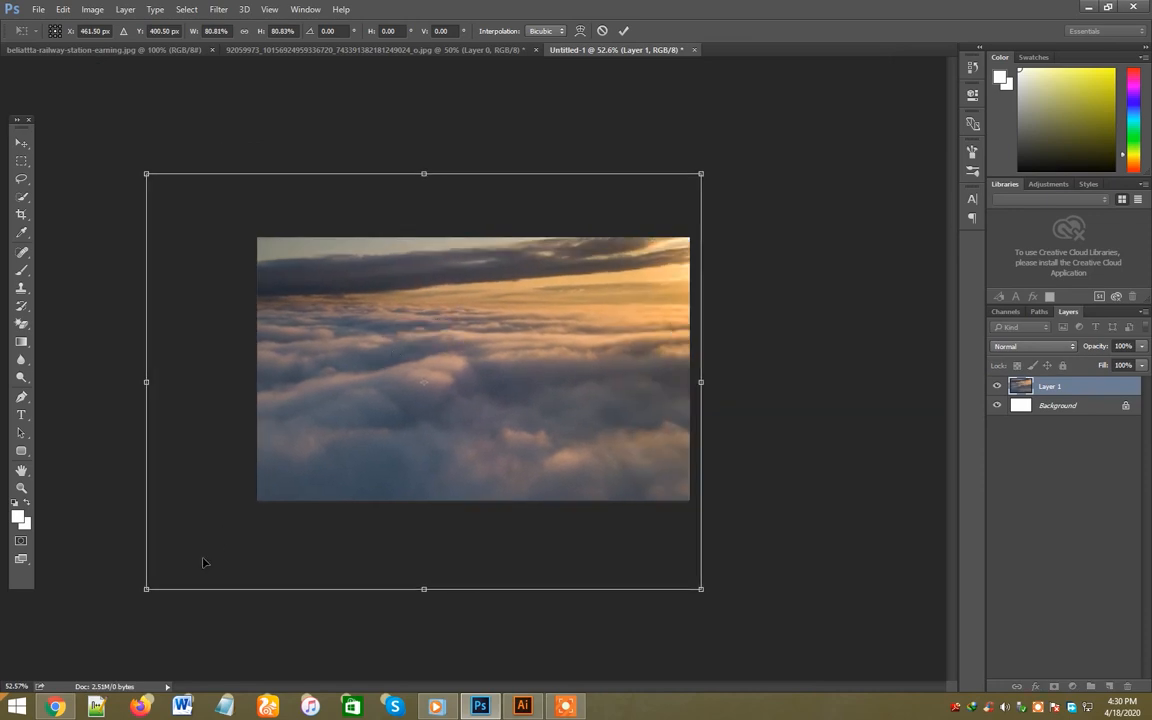
drag(147, 591, 292, 572)
key(Return)
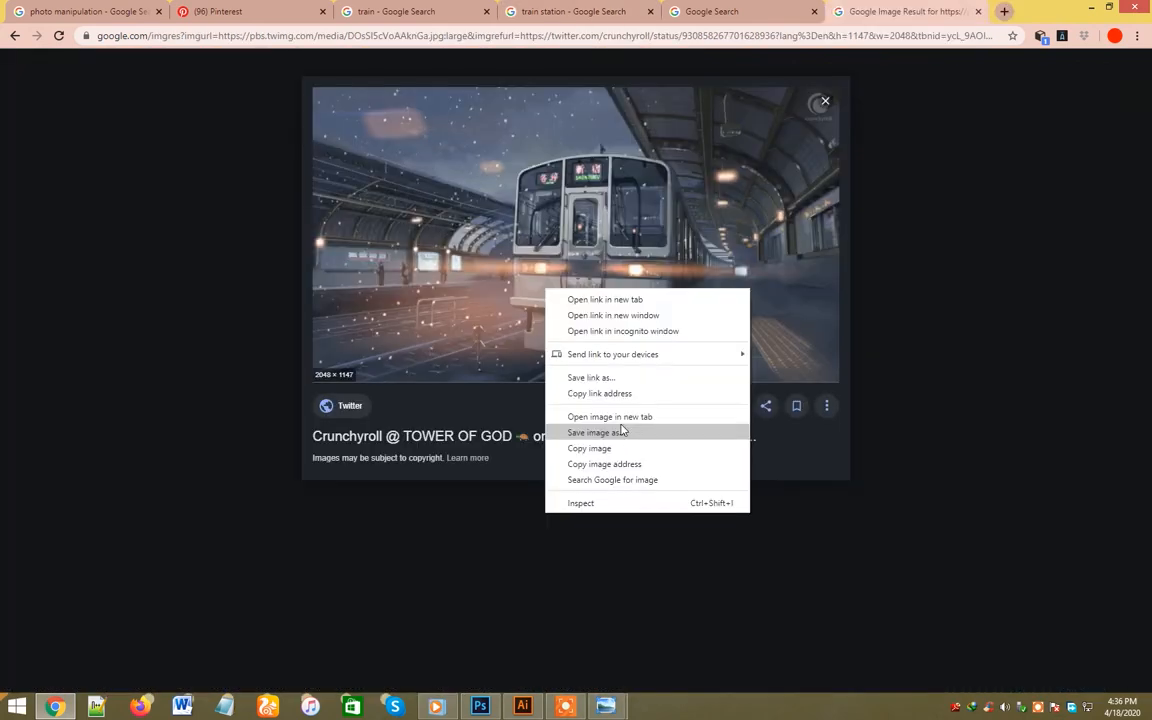
- In the web browser, save the snowy train station image to the computer
click(600, 432)
click(1034, 669)
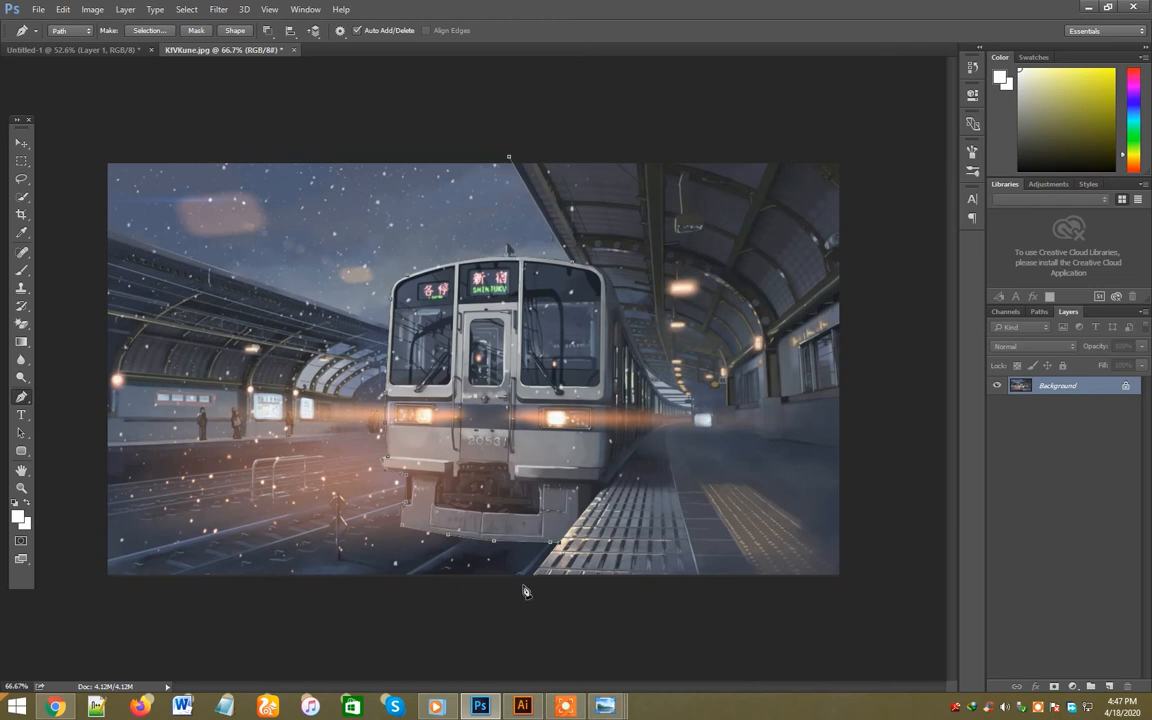
- Close the pen path around the train and the platform beside it, and convert it into a selection
click(873, 627)
click(922, 231)
click(866, 117)
click(627, 117)
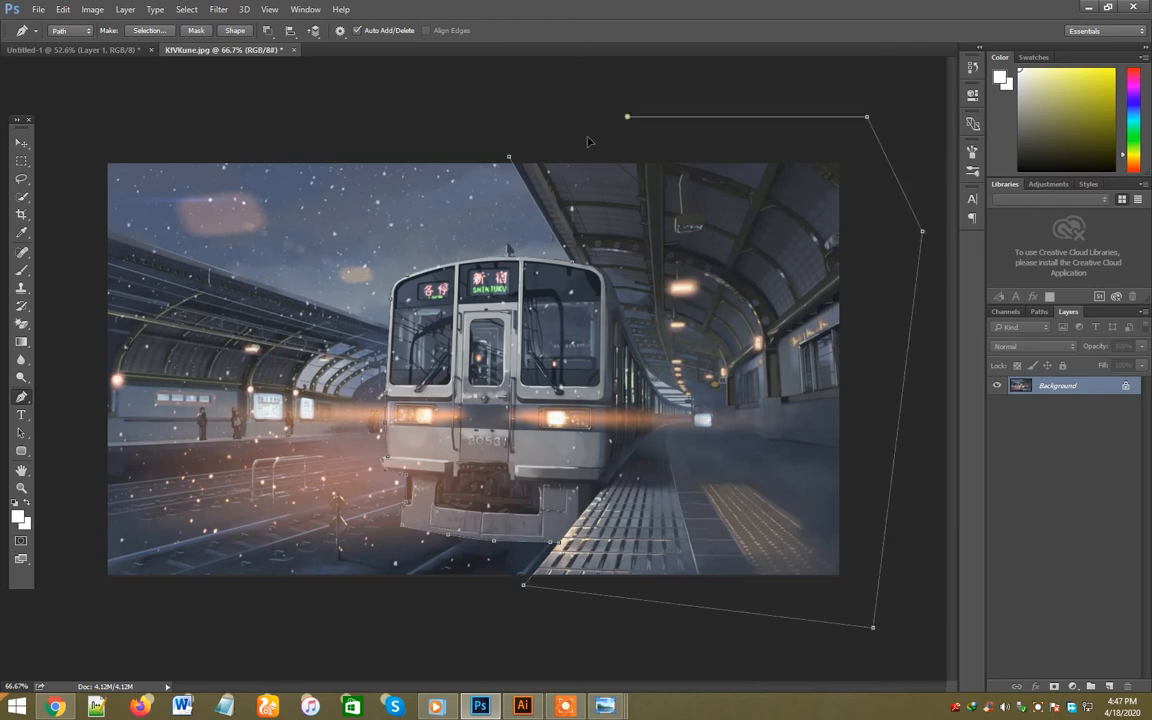
click(510, 162)
key(ctrl+Return)
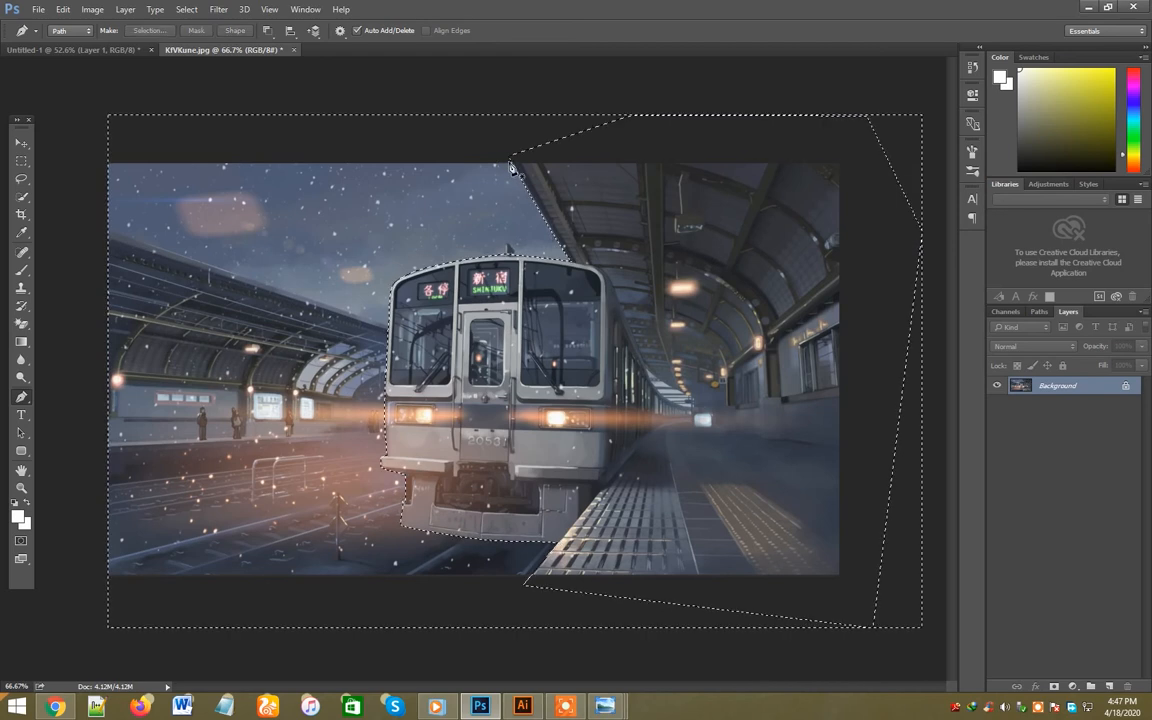
- Refine the selection edge with contrast 8% and shift edge -40%, outputting to a new layer with a layer mask
key(b)
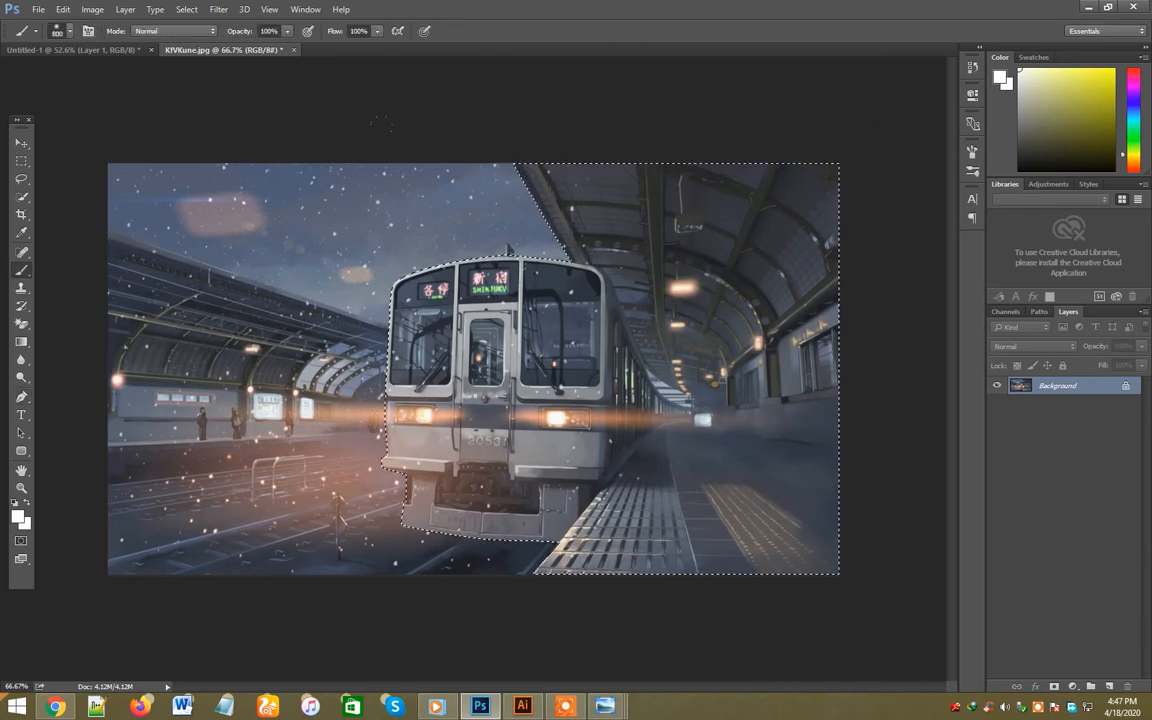
key(v)
key(ctrl+alt+r)
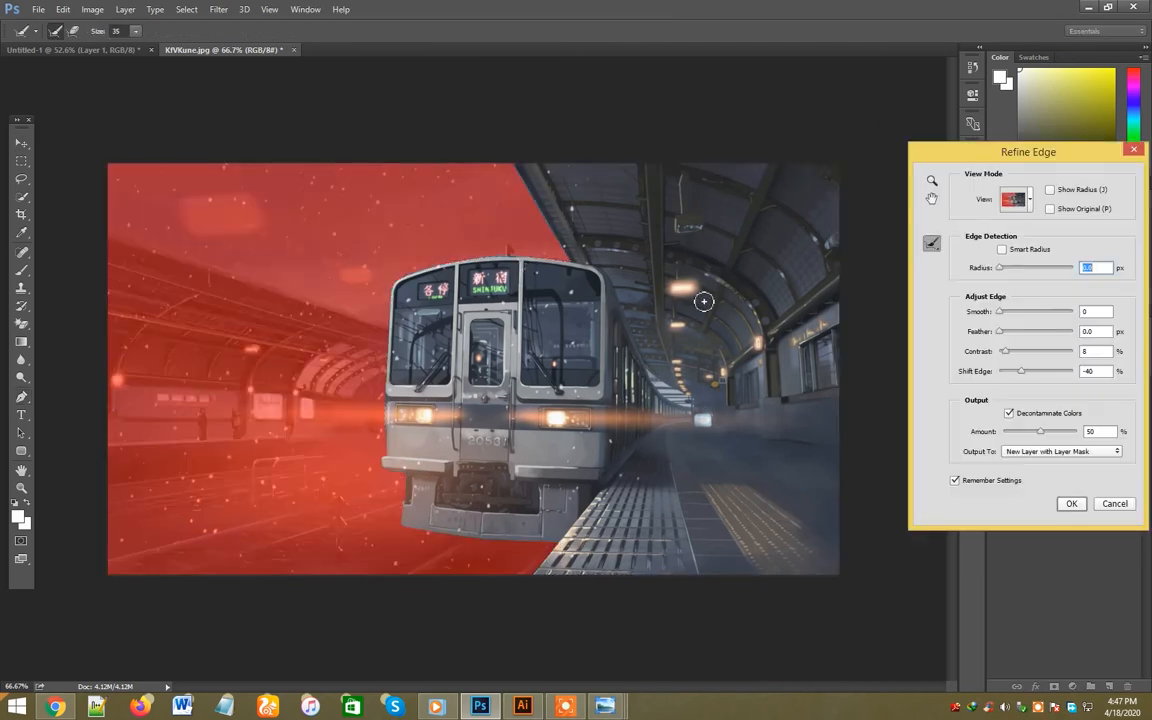
click(1068, 505)
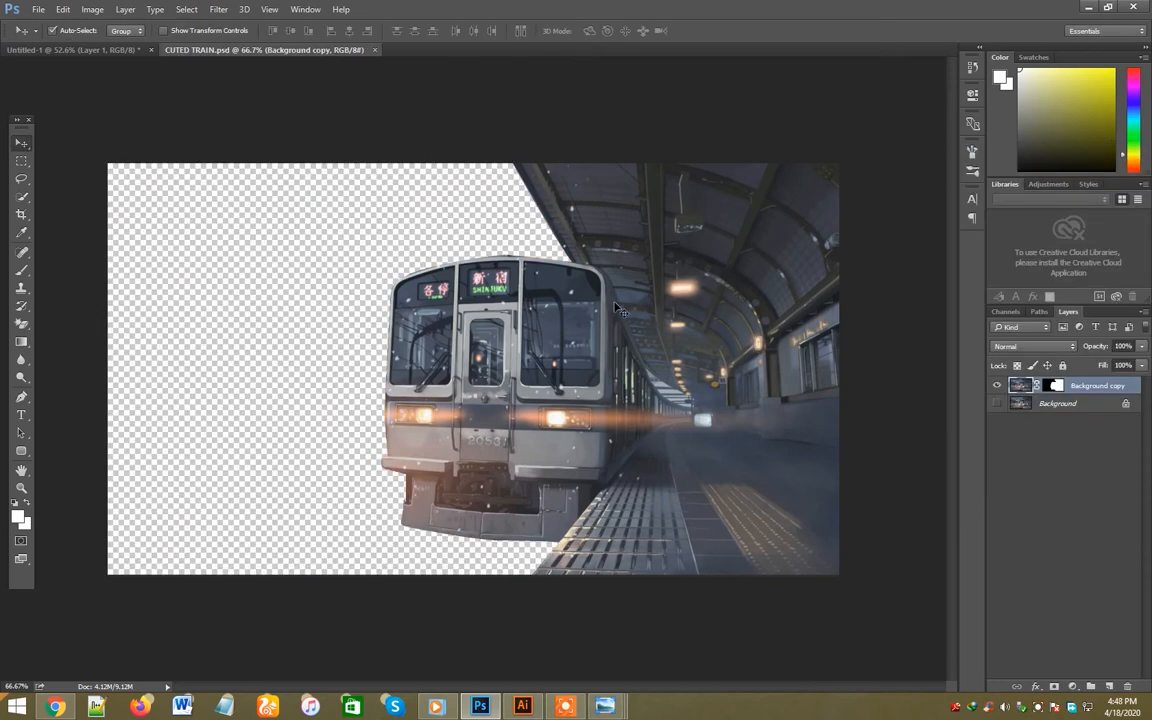
- Bring the train cutout into the Untitled-1 cloud composition and scale it down to fit the canvas's right side
drag(627, 361, 551, 336)
key(ctrl+t)
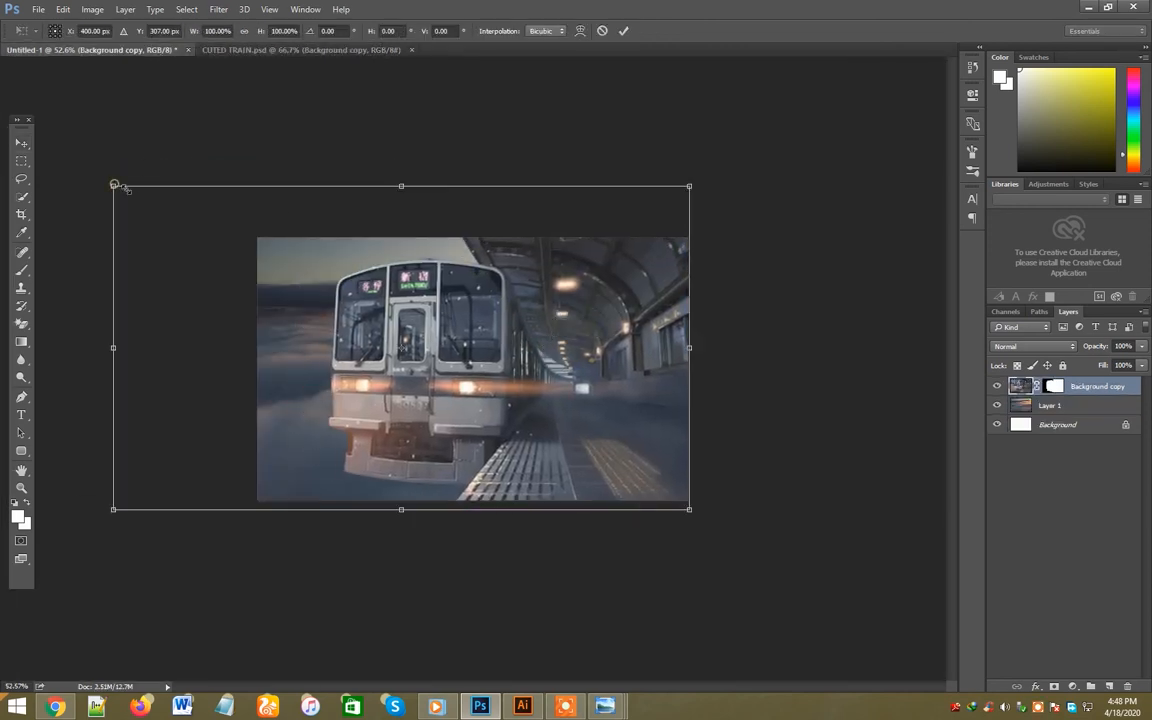
drag(114, 185, 203, 237)
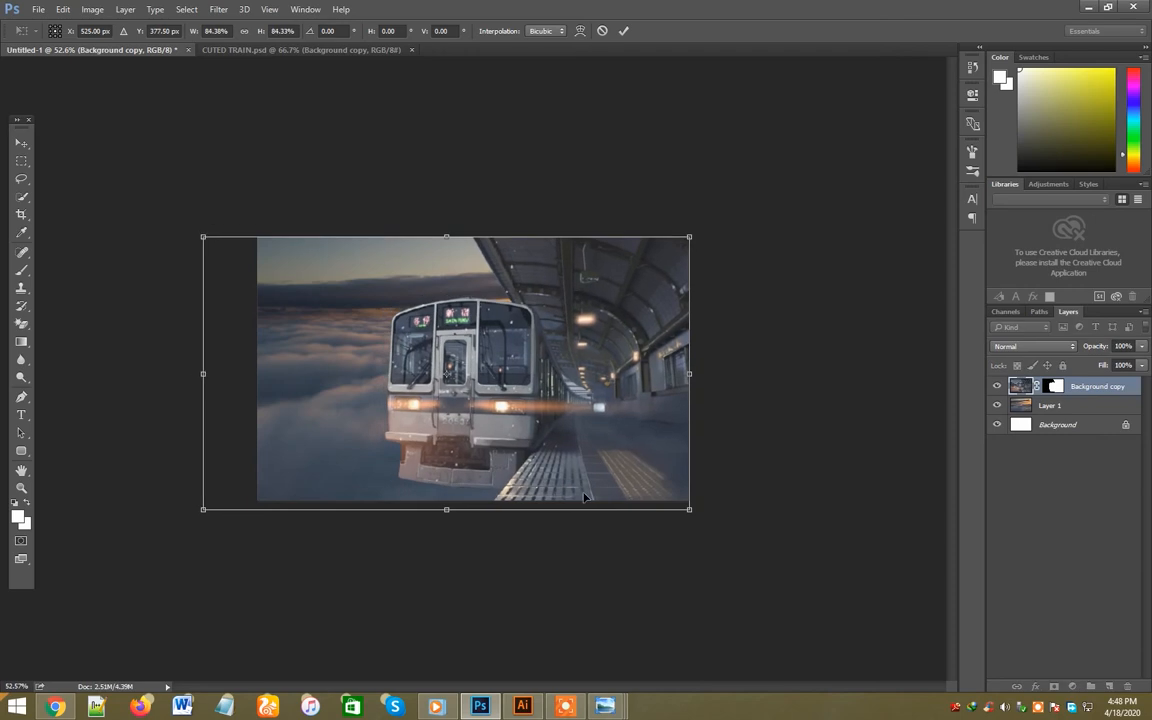
drag(690, 510, 673, 485)
key(Return)
- Flip the cloud layer horizontally, then scale it to about 81% and position it behind the train
key(ctrl+plus)
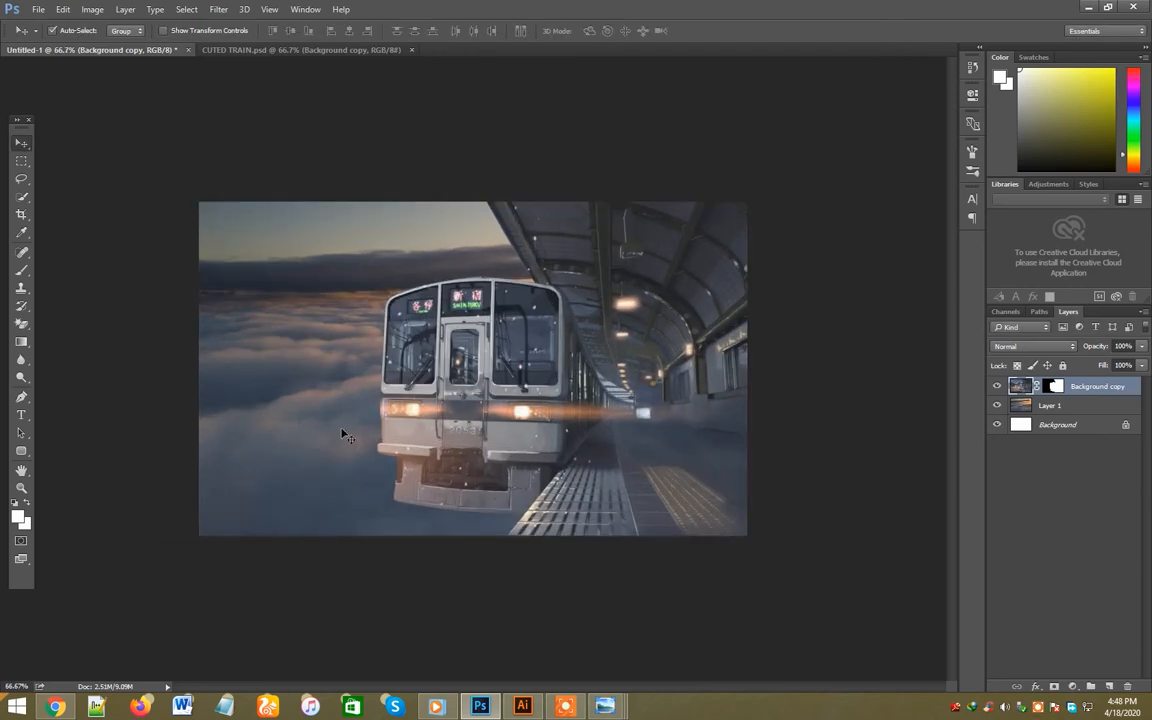
click(303, 411)
key(ctrl+t)
right_click(303, 411)
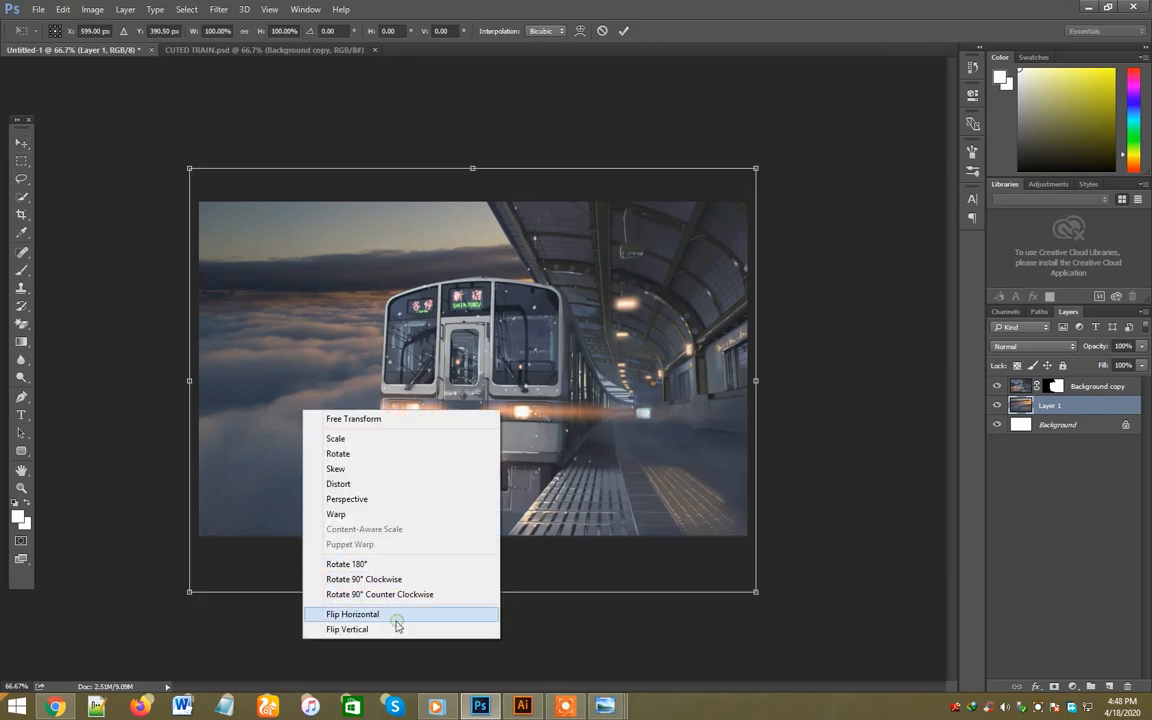
click(397, 622)
drag(380, 496, 390, 496)
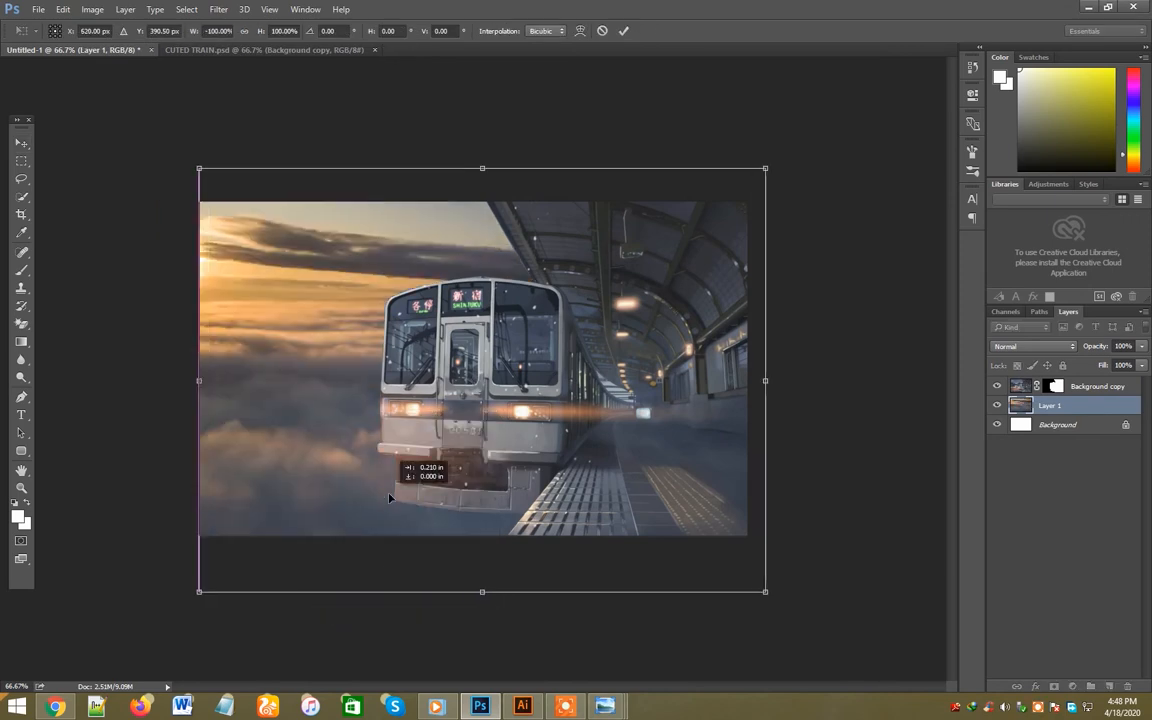
drag(766, 590, 688, 559)
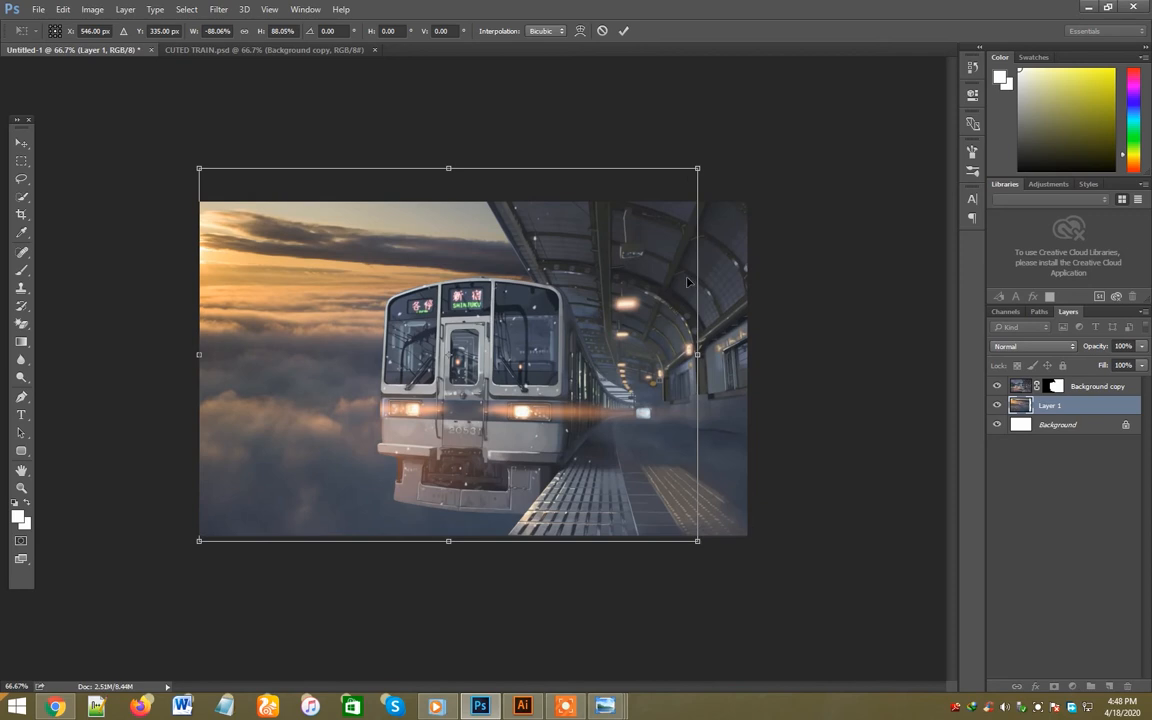
drag(695, 168, 663, 207)
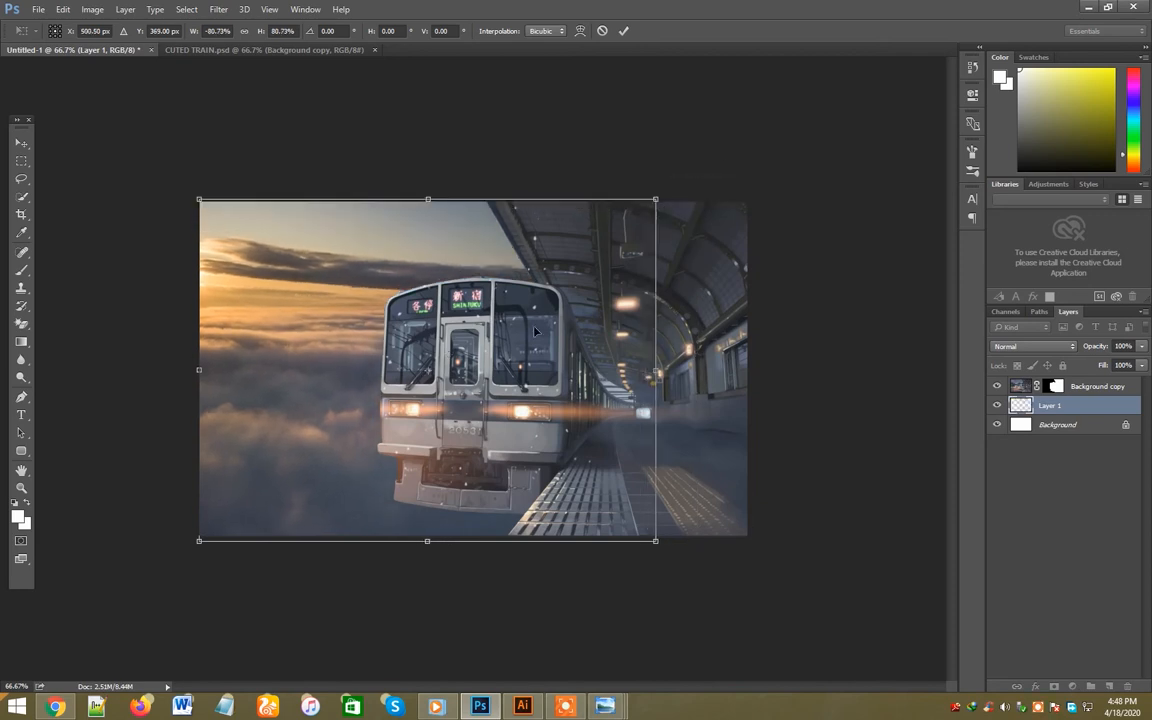
key(Return)
click(458, 386)
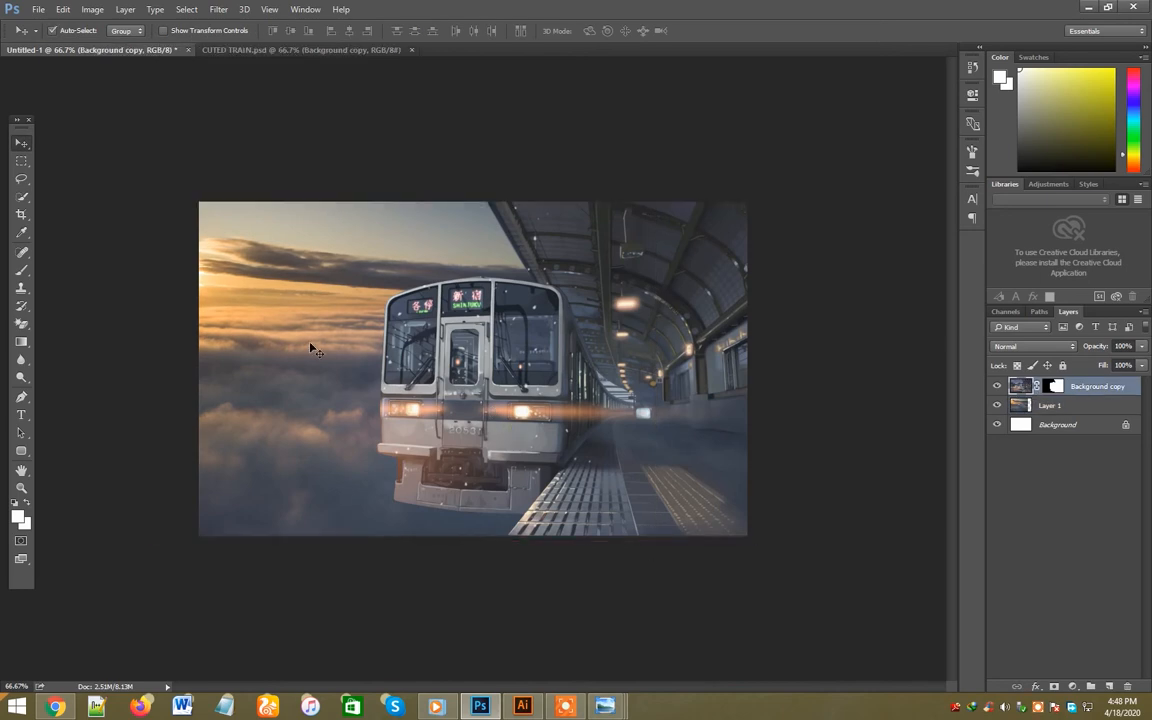
drag(312, 350, 306, 348)
- Paint black on the train's layer mask with a size 150 soft brush to fade the train's underside into the clouds
click(485, 393)
click(1055, 386)
key(x)
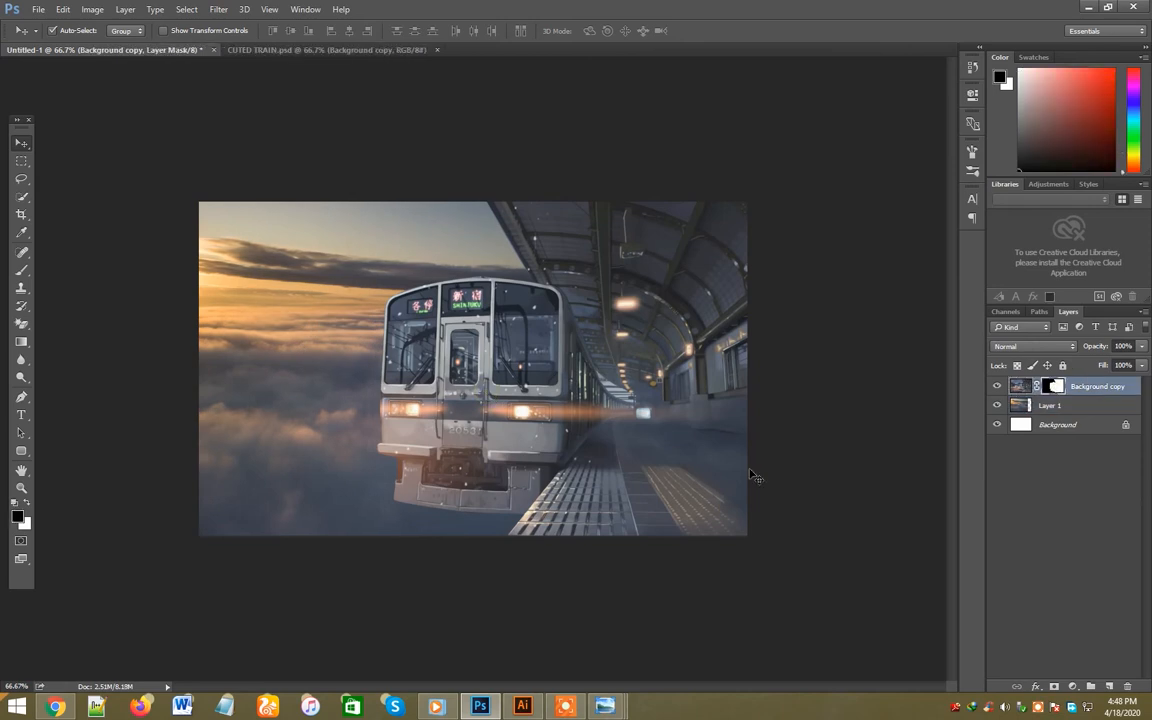
key(b)
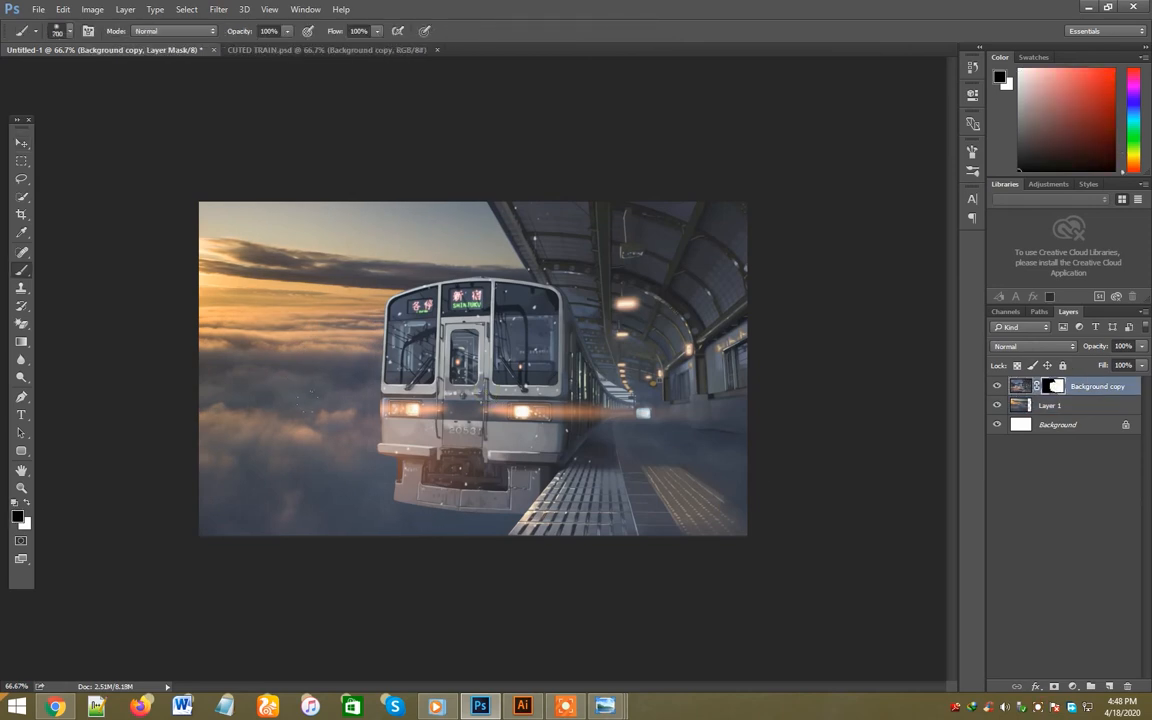
key(bracketleft)
mouse_move(384, 487)
mouse_down()
mouse_move(494, 510)
mouse_move(459, 515)
mouse_move(503, 512)
mouse_up()
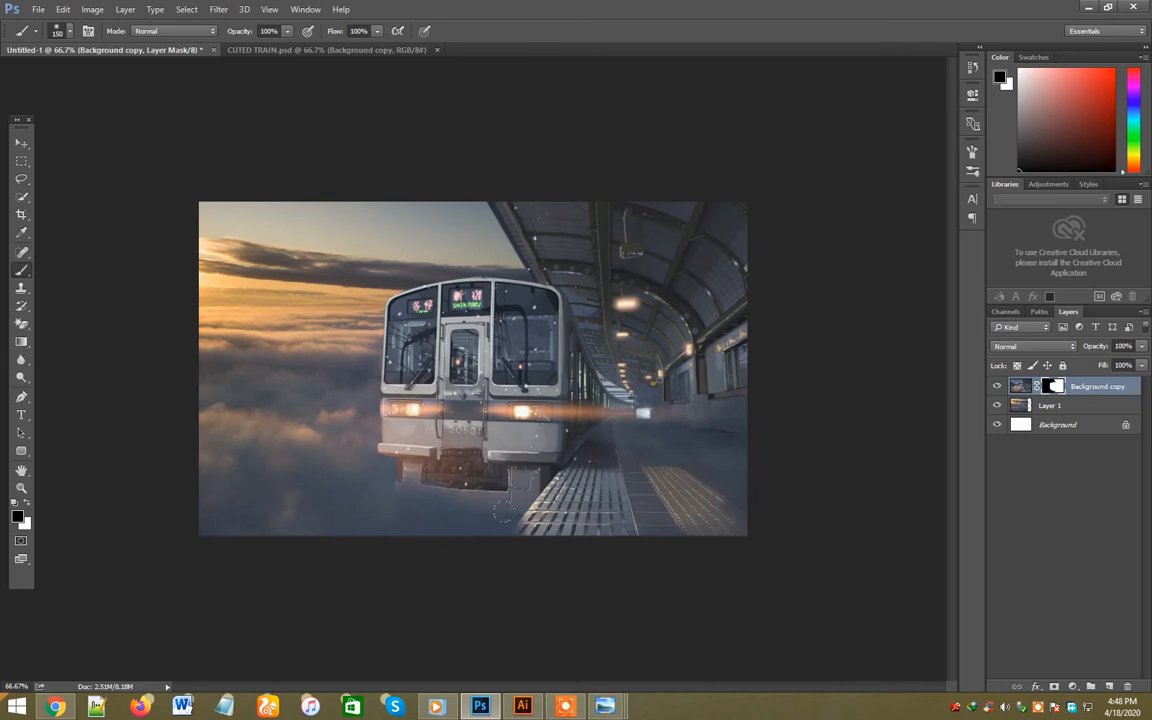
- Try to fade the platform's lower edge on the train's layer mask
mouse_move(431, 535)
mouse_down()
mouse_move(692, 529)
mouse_move(505, 527)
mouse_up()
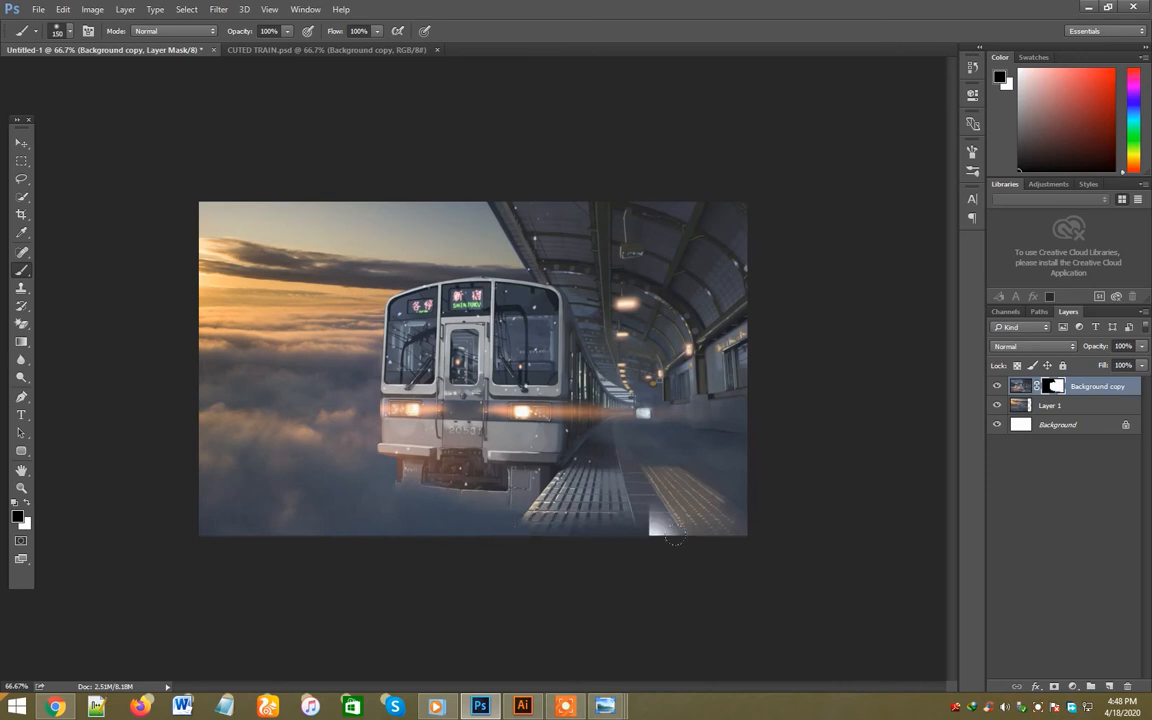
key(ctrl+z)
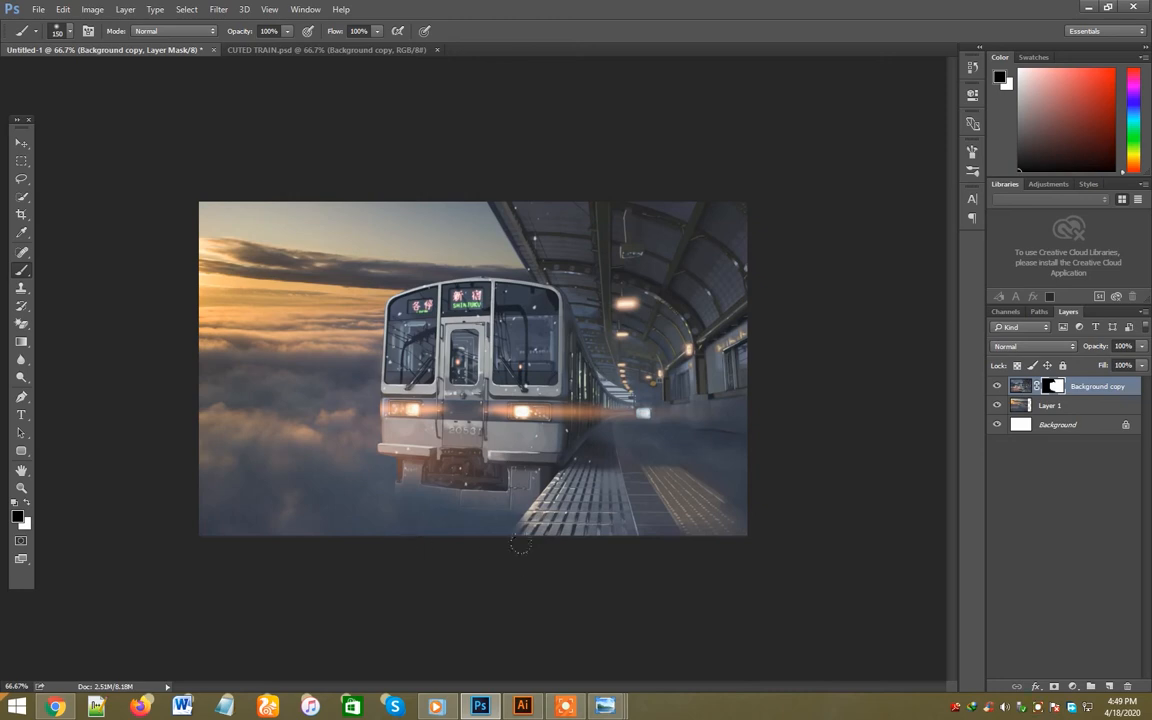
key(x)
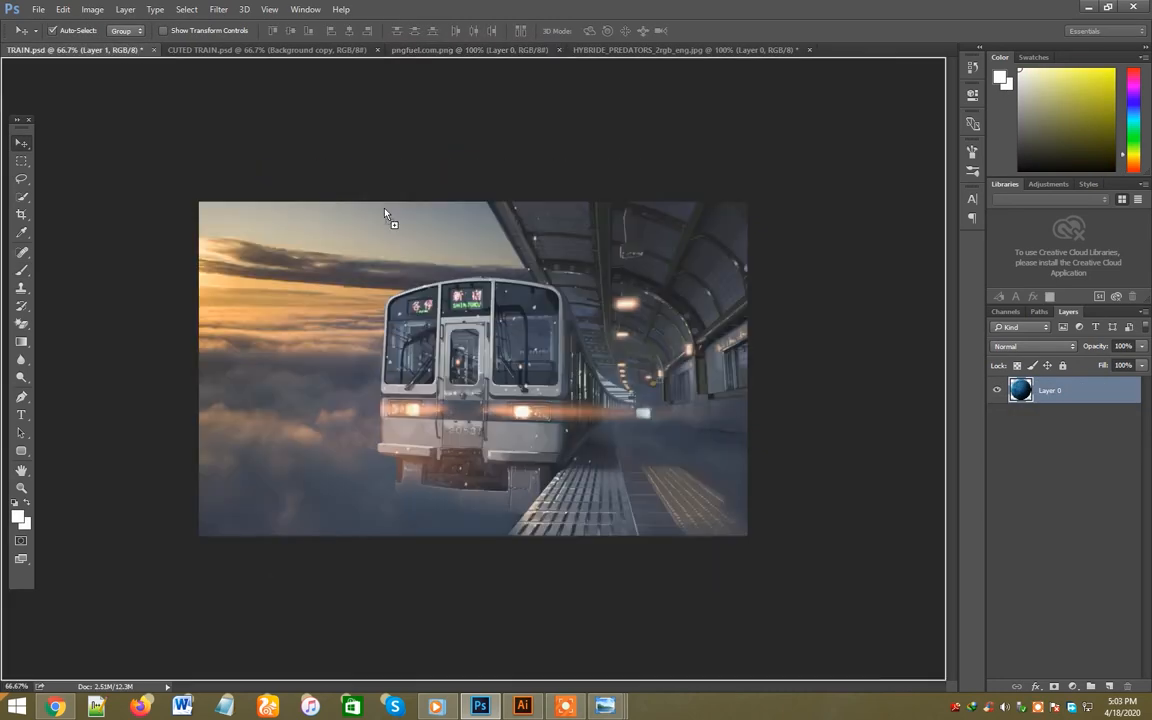
- Rotate and enlarge the blue planet, placing it behind the train roof with its upper part beyond the canvas edge
drag(386, 213, 404, 234)
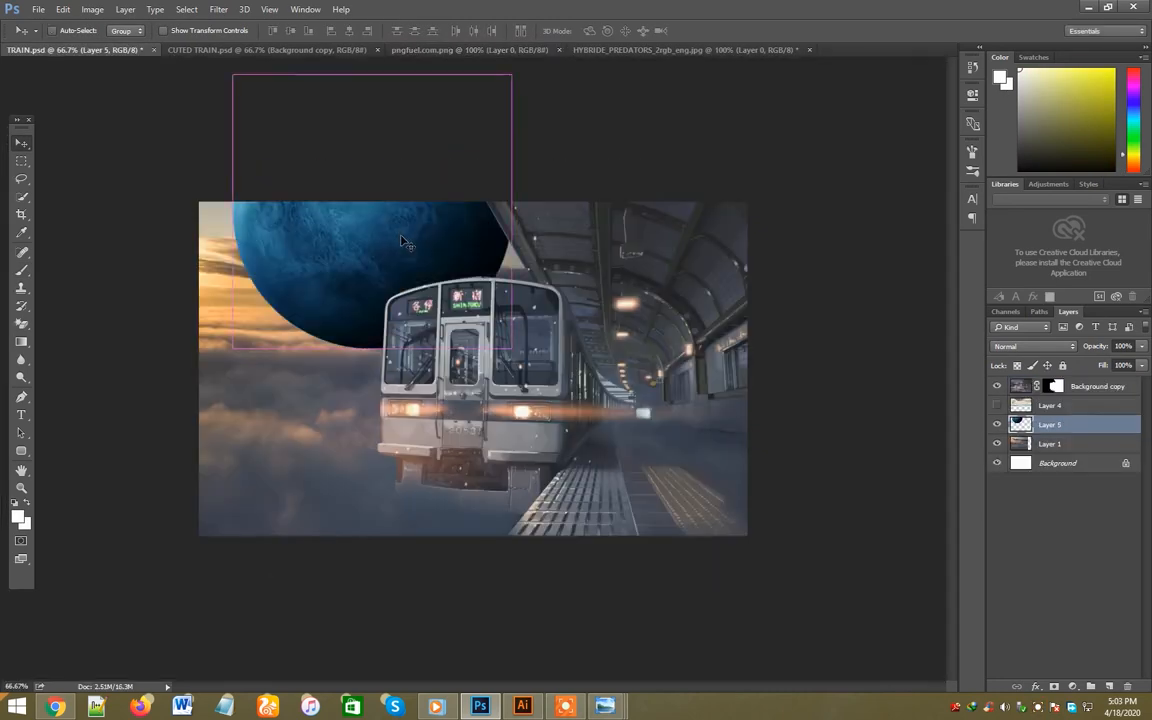
key(ctrl+t)
drag(525, 305, 426, 108)
key(Return)
drag(454, 245, 455, 234)
key(ctrl+t)
drag(283, 271, 240, 314)
mouse_move(403, 267)
mouse_down()
mouse_move(405, 250)
mouse_move(415, 253)
mouse_up()
key(Return)
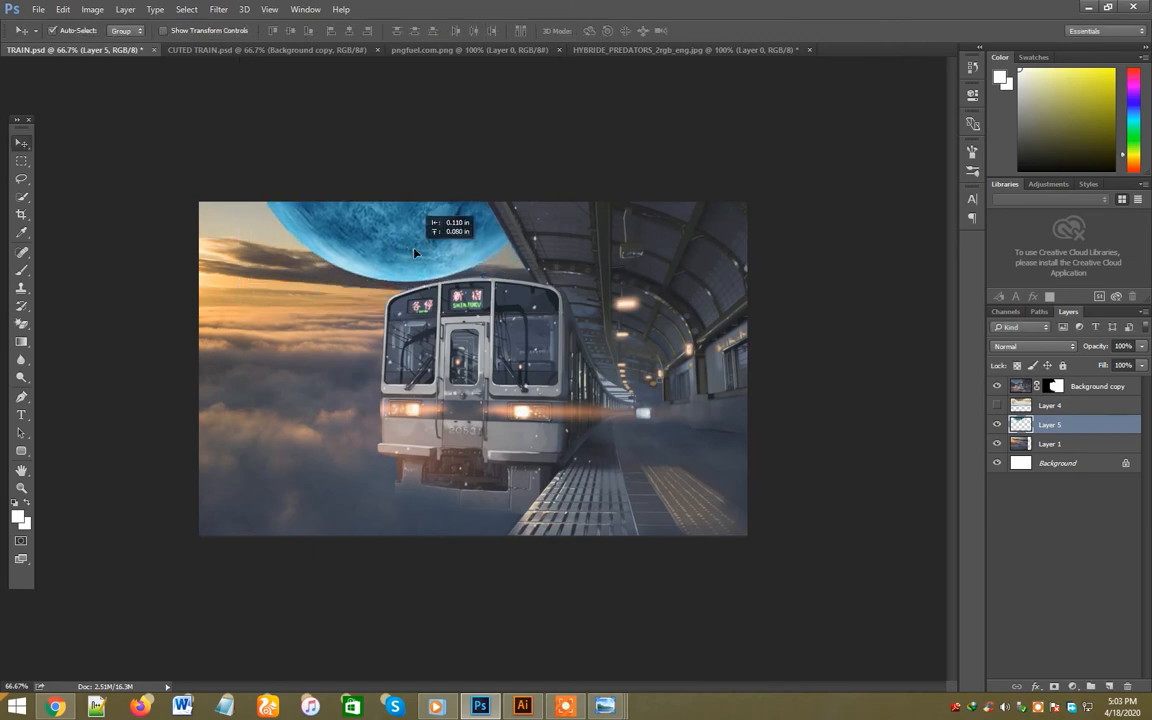
click(445, 49)
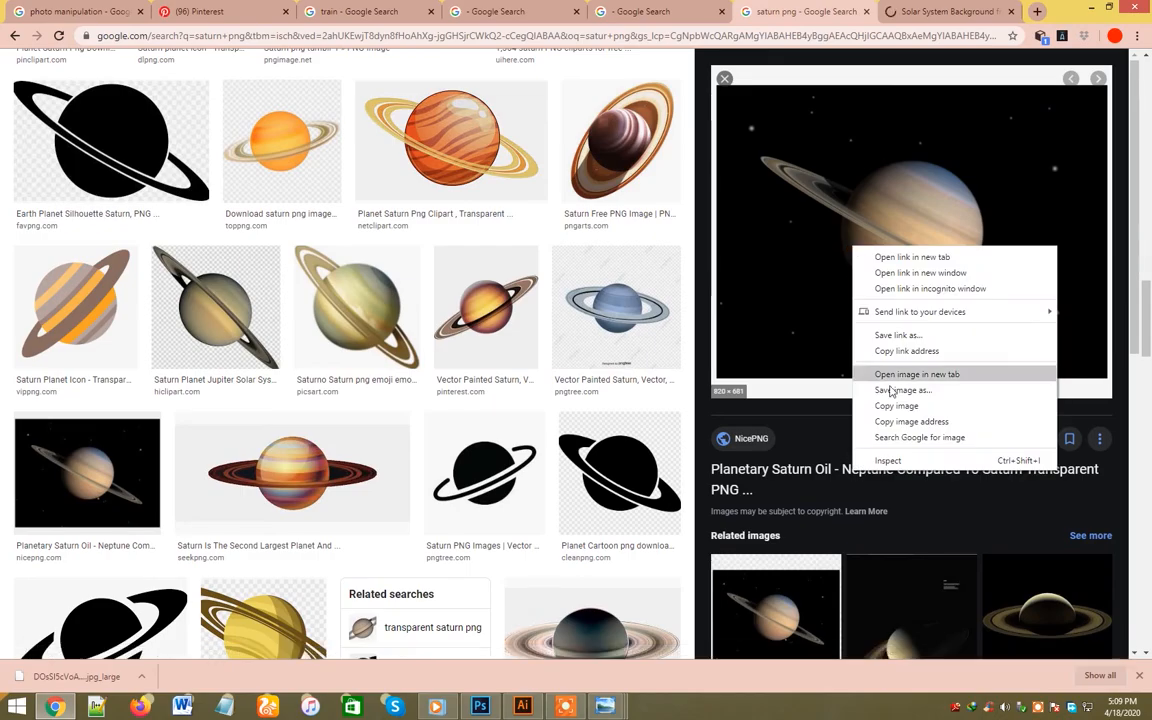
click(887, 391)
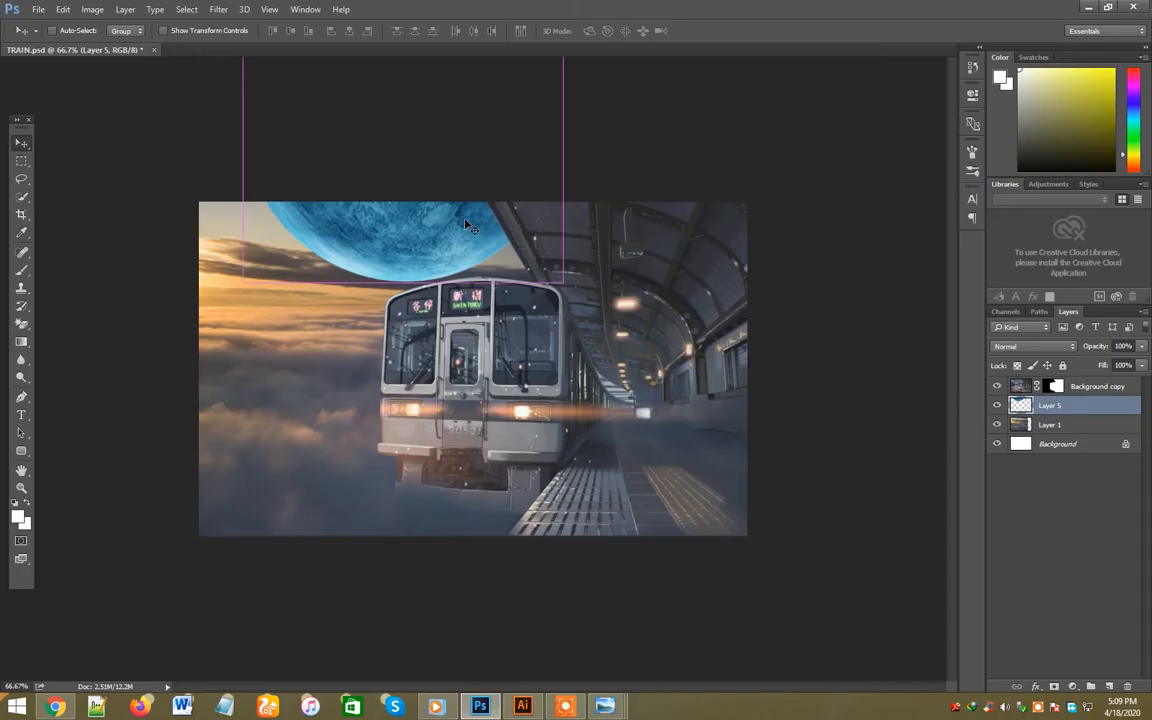
- Paste the ringed planet image into TRAIN.psd, scale it to about 69% and place it over the clouds beside the train
key(ctrl+v)
key(ctrl+t)
drag(670, 520, 545, 427)
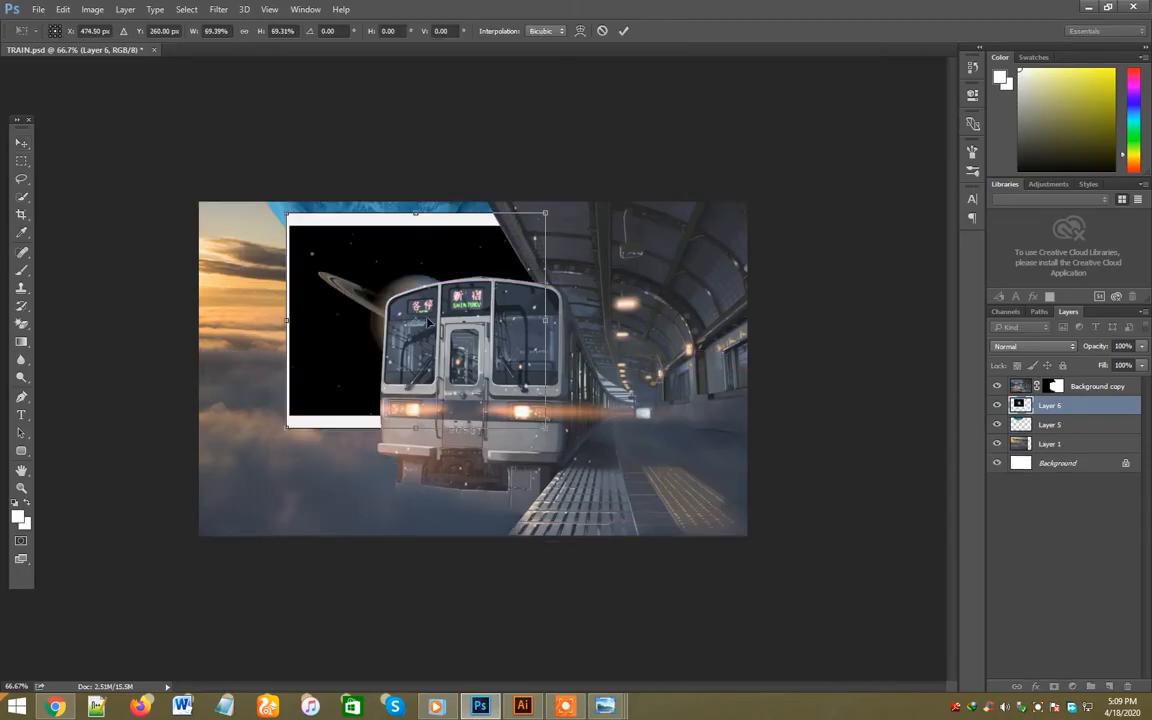
drag(427, 322, 341, 346)
key(Return)
- Set the ringed planet layer's blend mode to Screen and add a layer mask to it
click(1033, 346)
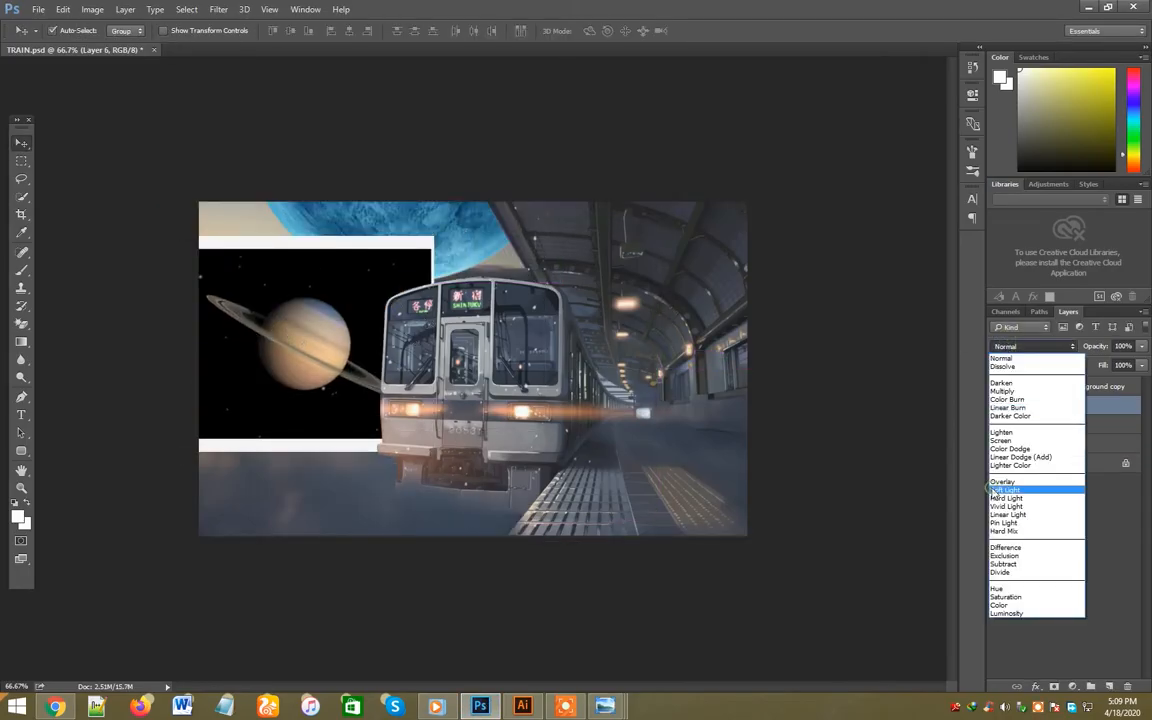
click(1001, 440)
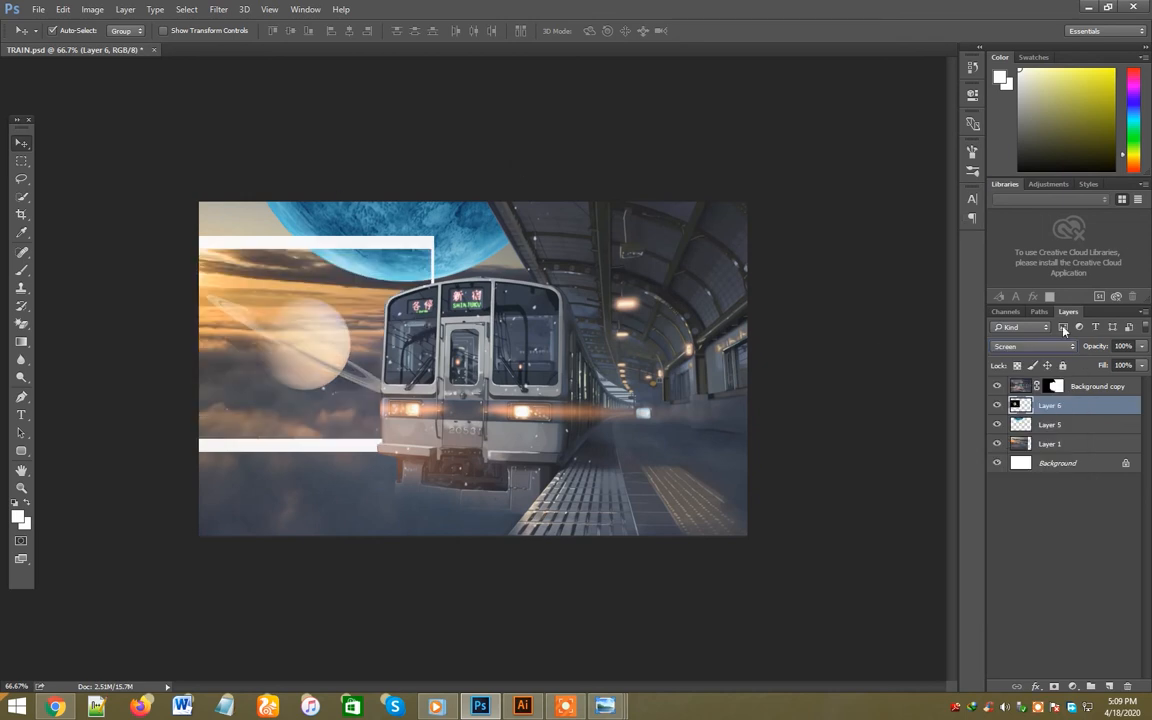
click(1052, 687)
- Paint out the white frame around the ringed planet on its mask with a size 90 black brush at 100% opacity
key(b)
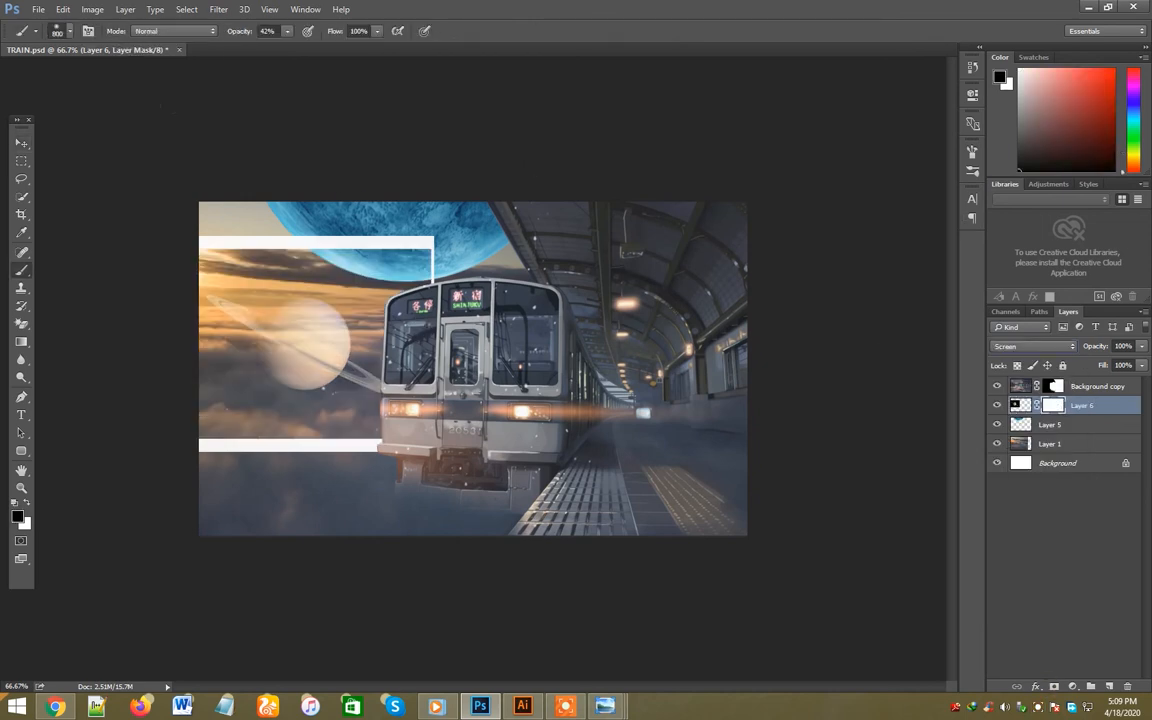
click(287, 32)
click(262, 216)
key([)
key([)
drag(203, 242, 418, 237)
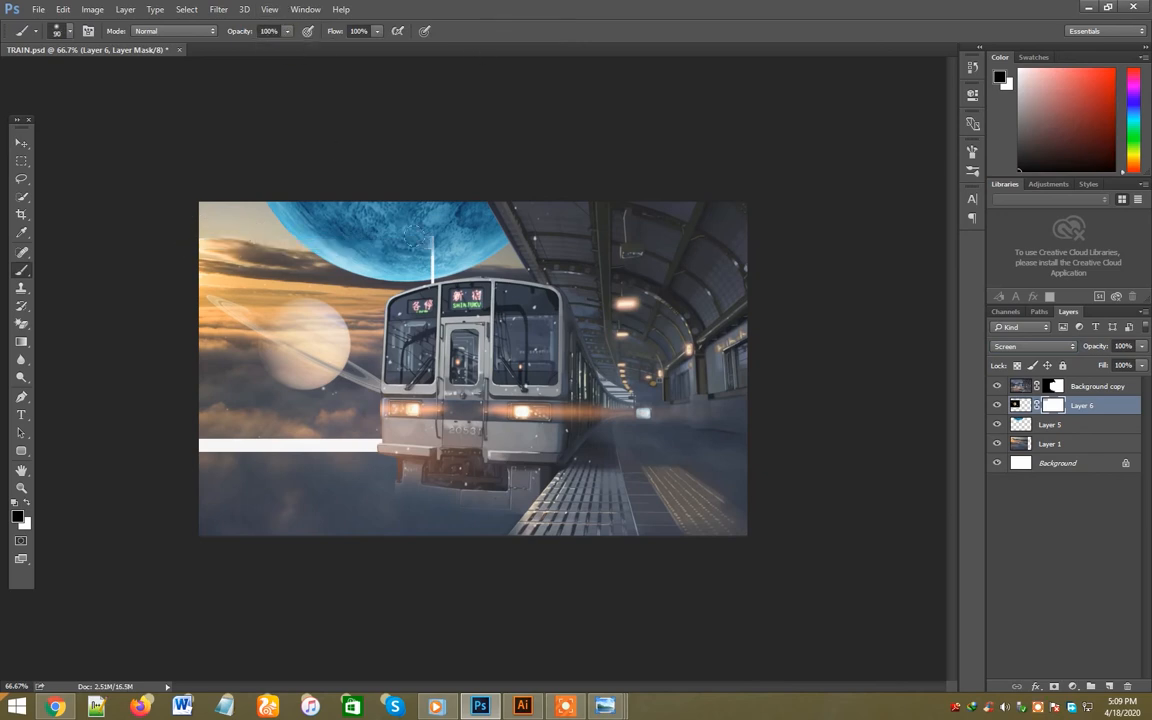
mouse_move(445, 461)
mouse_down()
mouse_move(208, 453)
mouse_move(428, 453)
mouse_up()
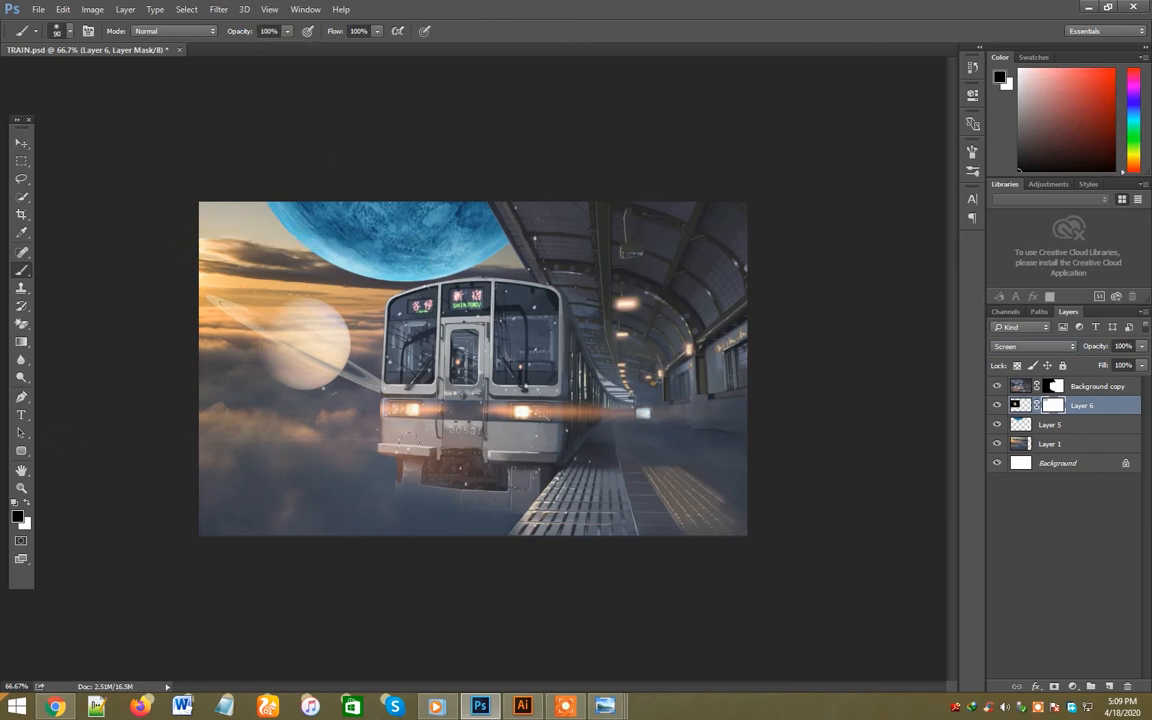
- Scale the ringed planet to about 70% and move it up into the sunset sky beside the train
key(v)
key(ctrl+t)
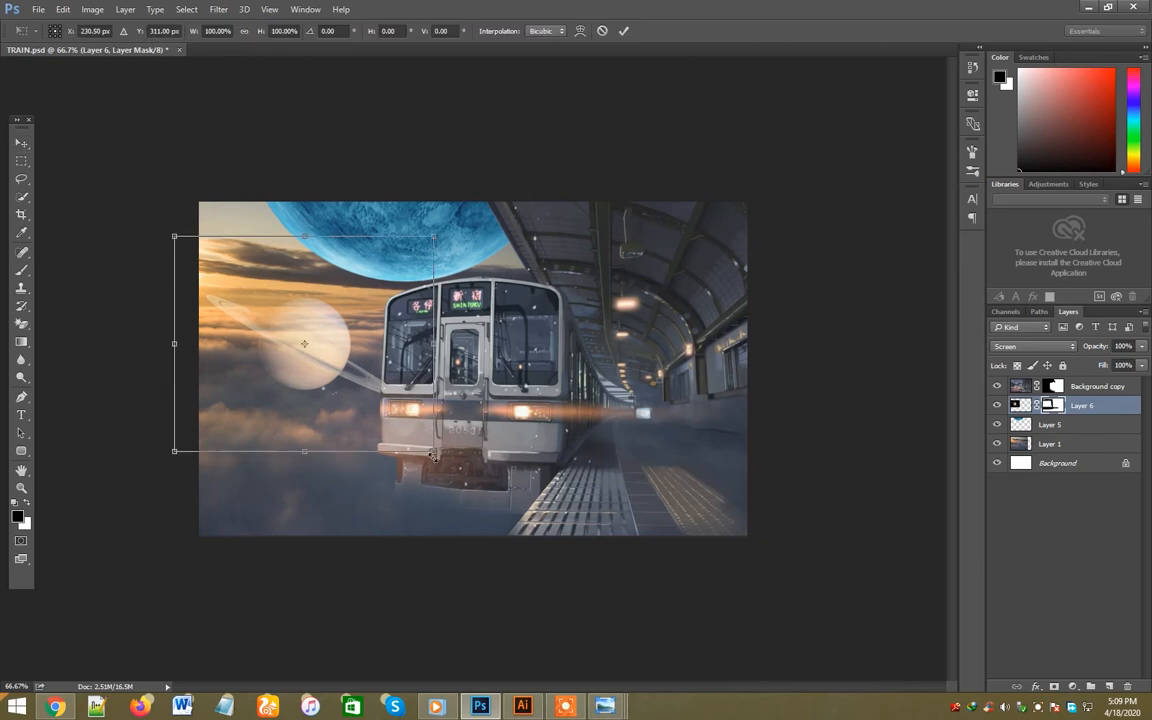
drag(388, 411, 350, 389)
drag(296, 303, 346, 310)
key(Return)
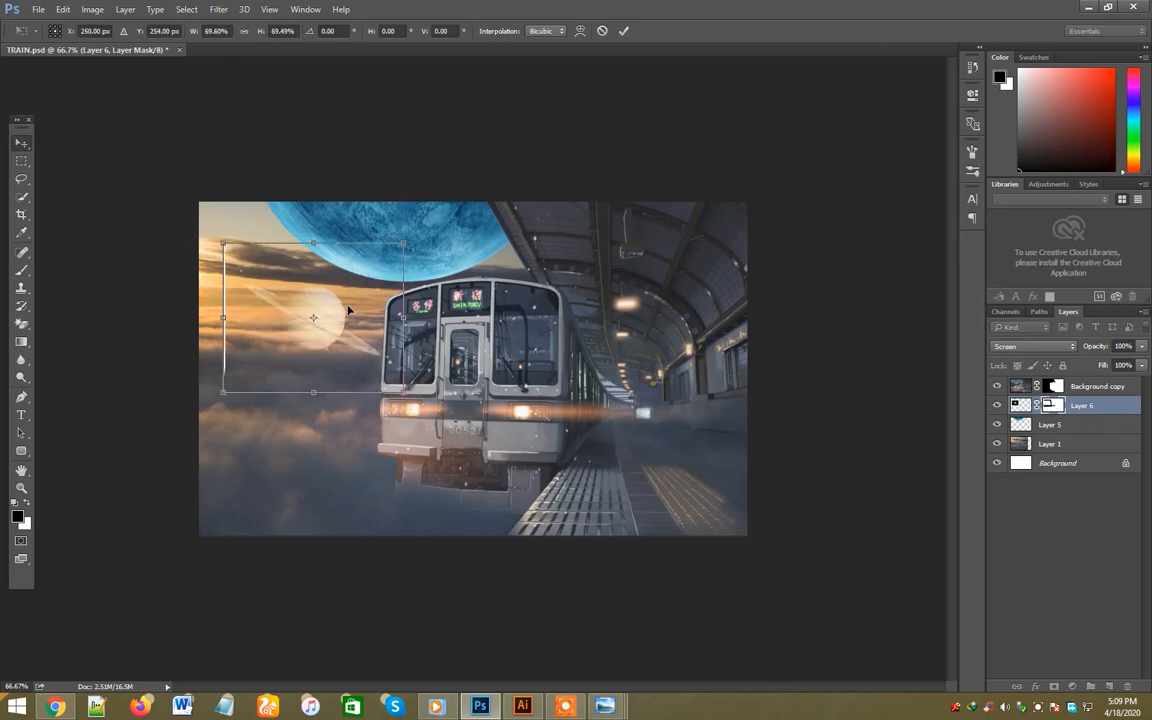
- Set the blend mode of the large blue planet layer to Screen
click(1060, 425)
click(1045, 348)
click(1015, 442)
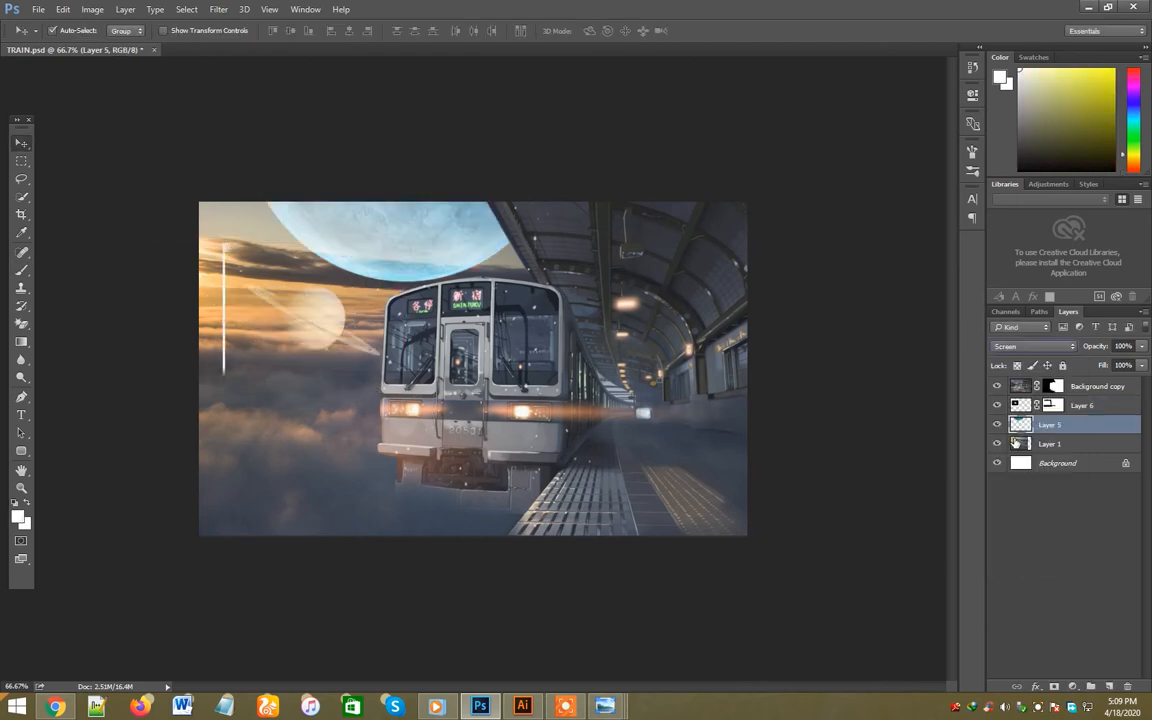
- Set the blend mode of the large blue planet layer to Normal
click(1016, 347)
click(1010, 362)
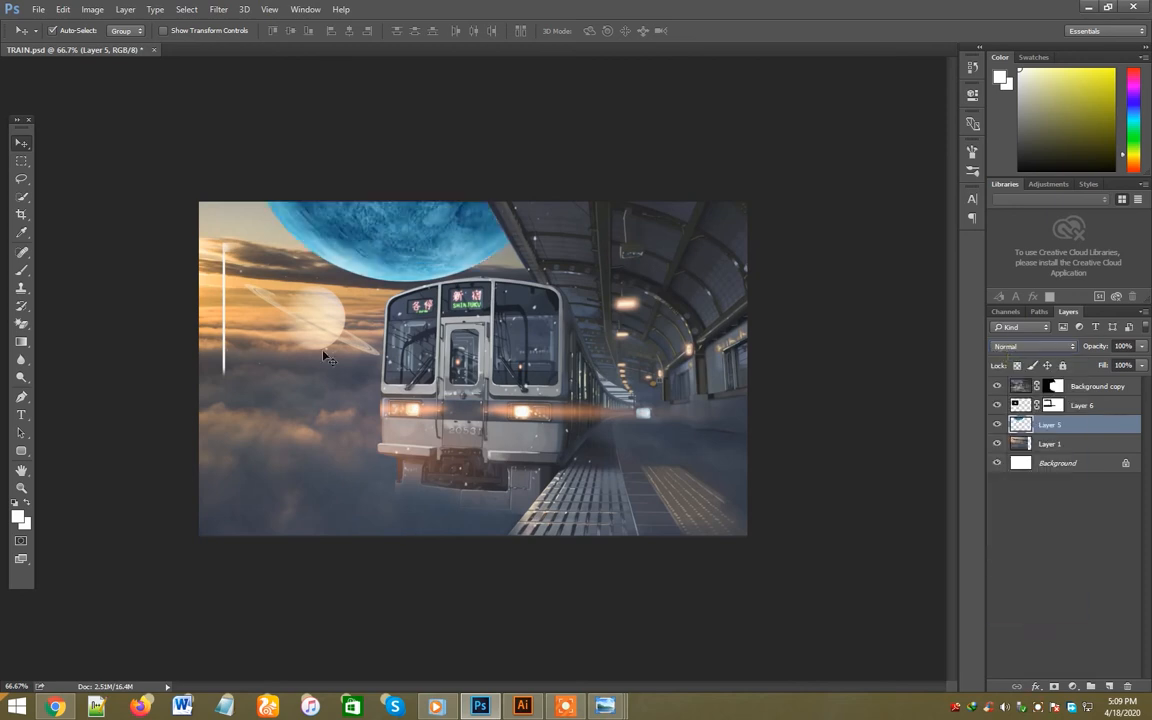
- Paint out the white line beside the ringed planet on its layer mask with a size 60 black brush
click(335, 330)
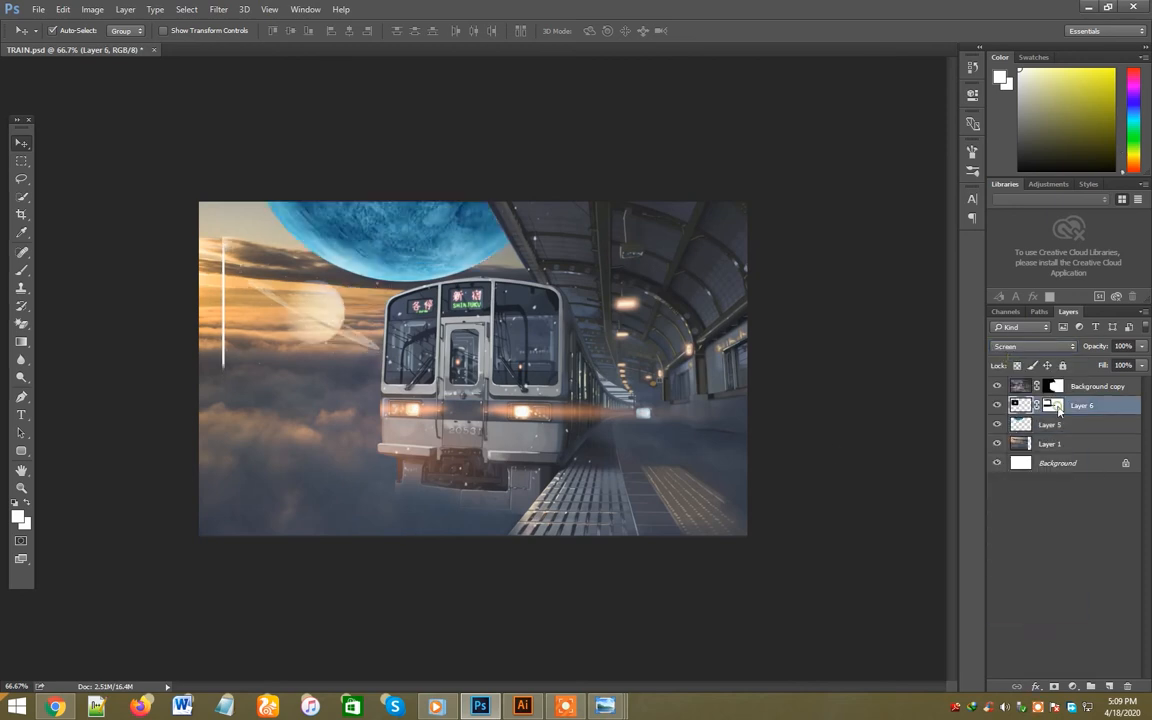
click(1059, 406)
key(d)
key(b)
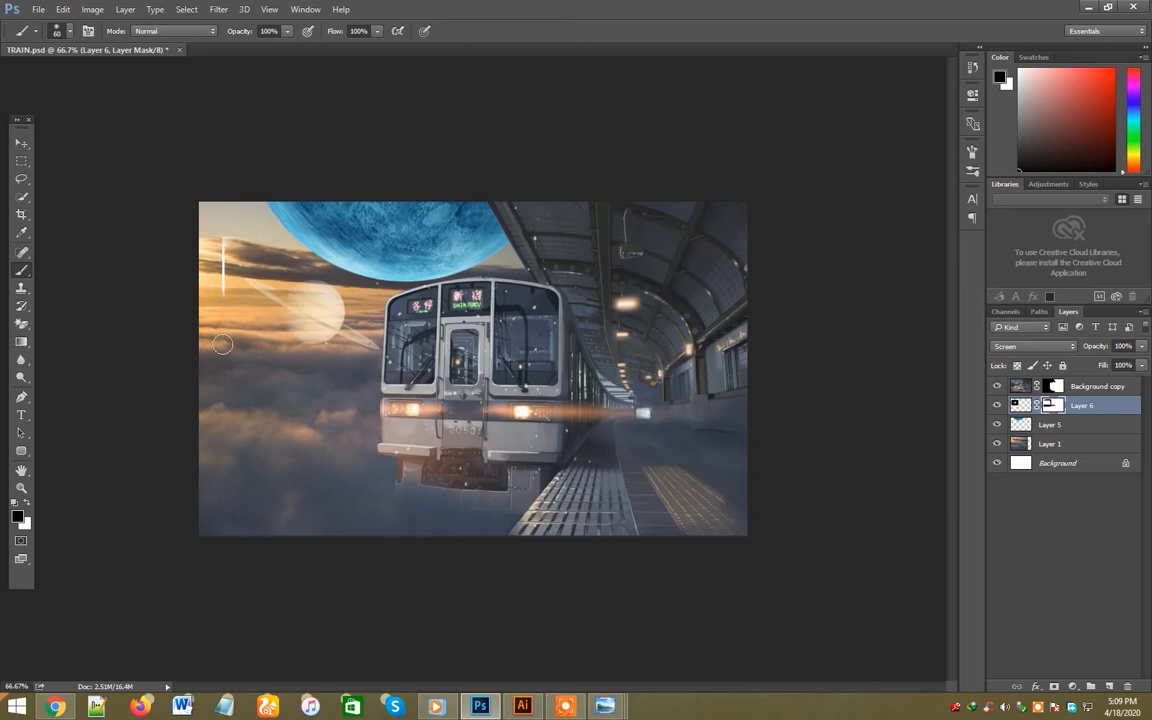
drag(219, 314, 233, 226)
key(v)
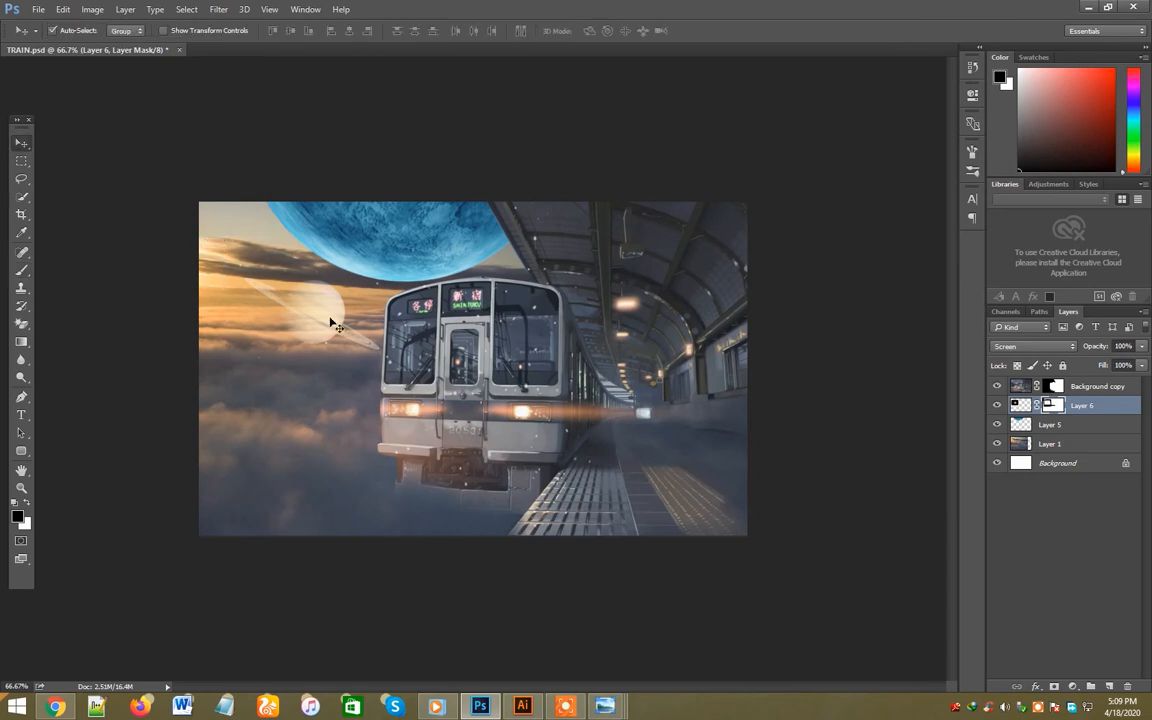
- Move the ringed planet farther away from the train into the sunset sky and scale it down slightly
drag(329, 319, 293, 308)
key(ctrl+t)
drag(371, 376, 361, 367)
drag(372, 383, 376, 379)
key(Return)
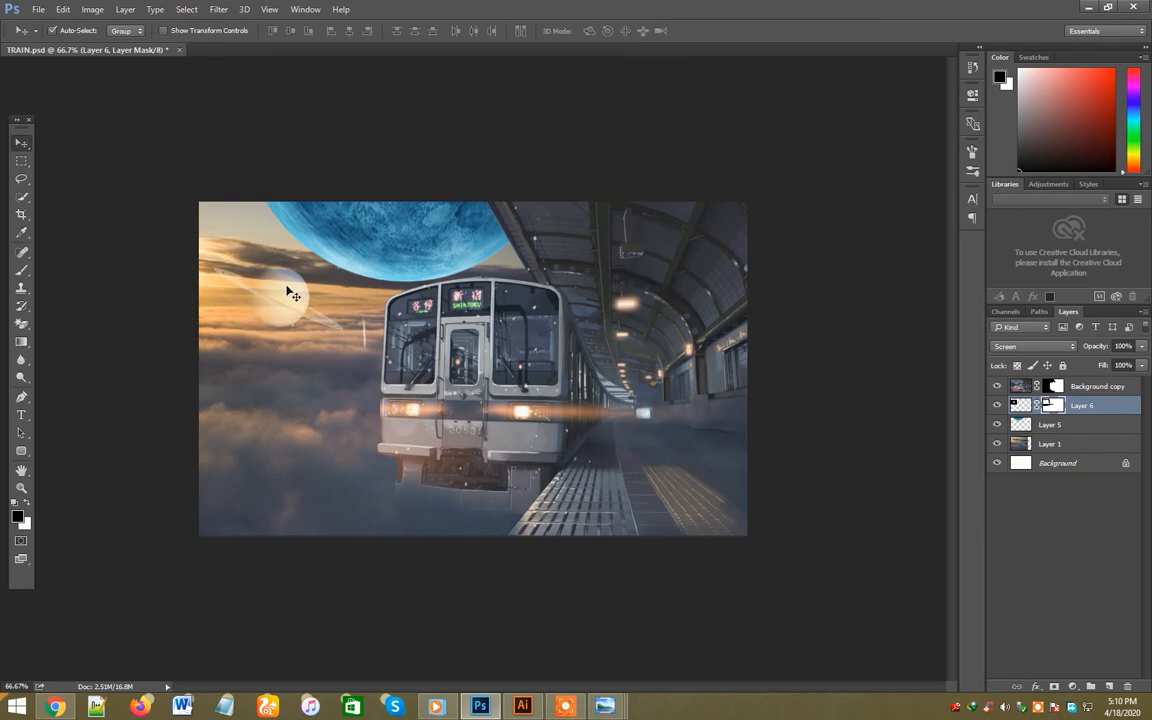
key(b)
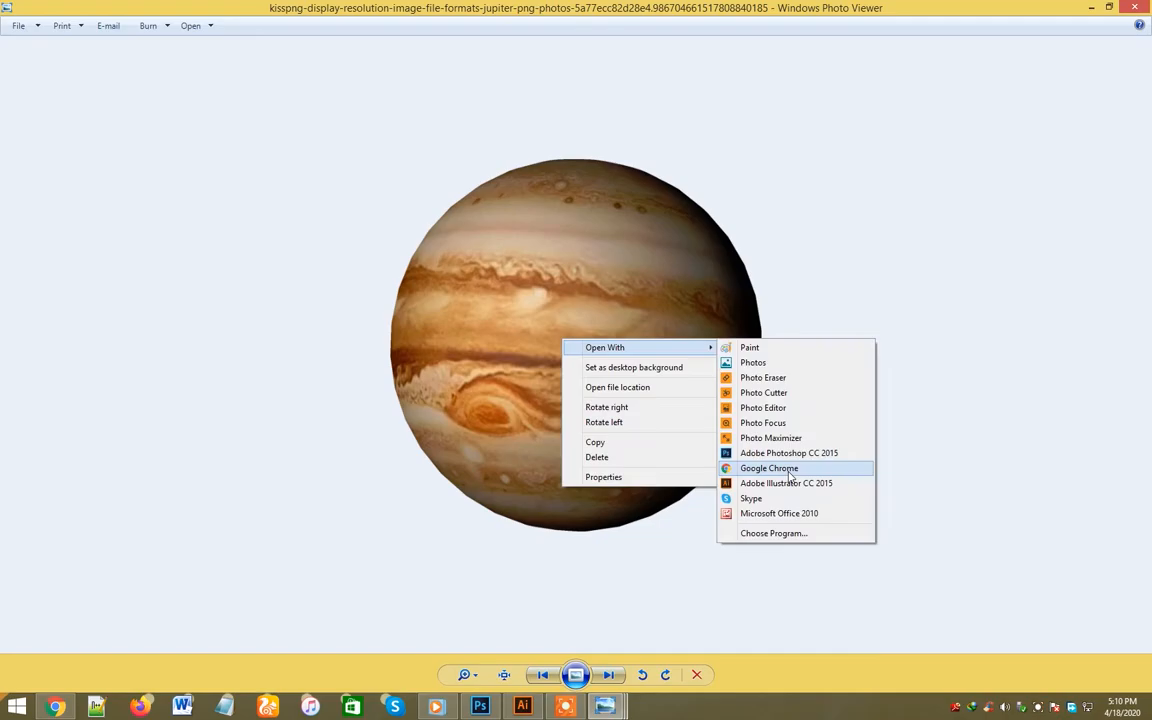
- Open the Jupiter image in Photoshop, bring it into TRAIN.psd and scale it down to fit the sunset sky beside the train
click(797, 455)
drag(488, 355, 241, 316)
key(ctrl+t)
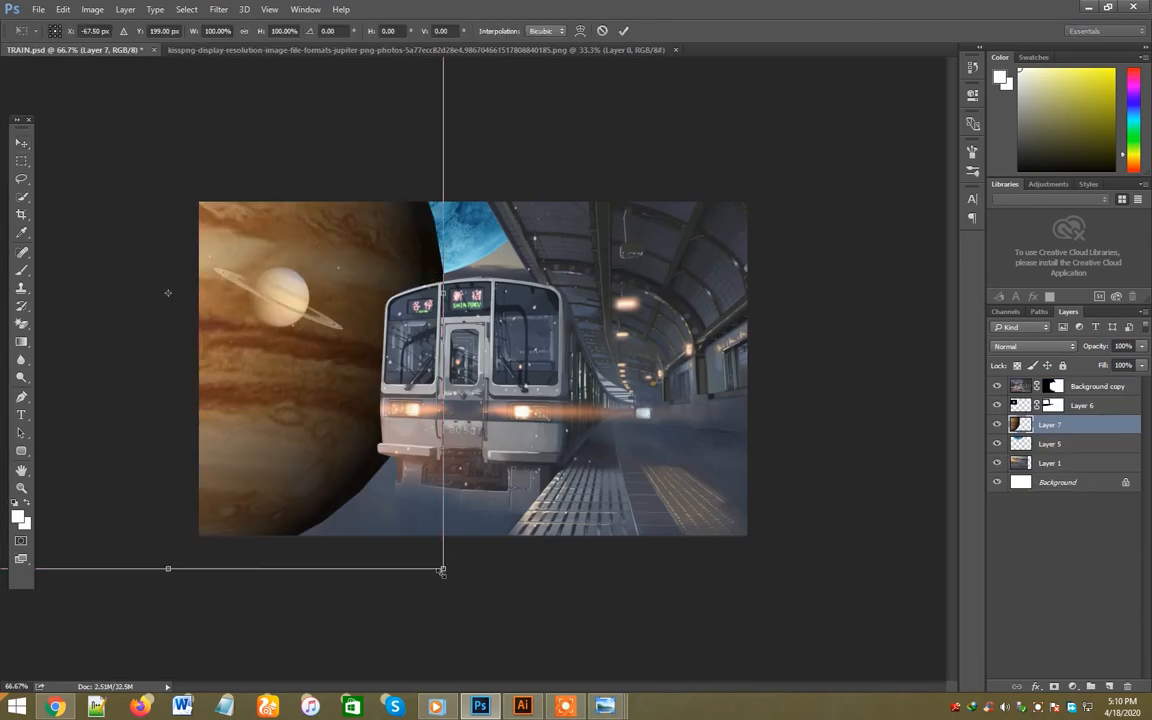
drag(444, 560, 159, 262)
drag(125, 205, 340, 371)
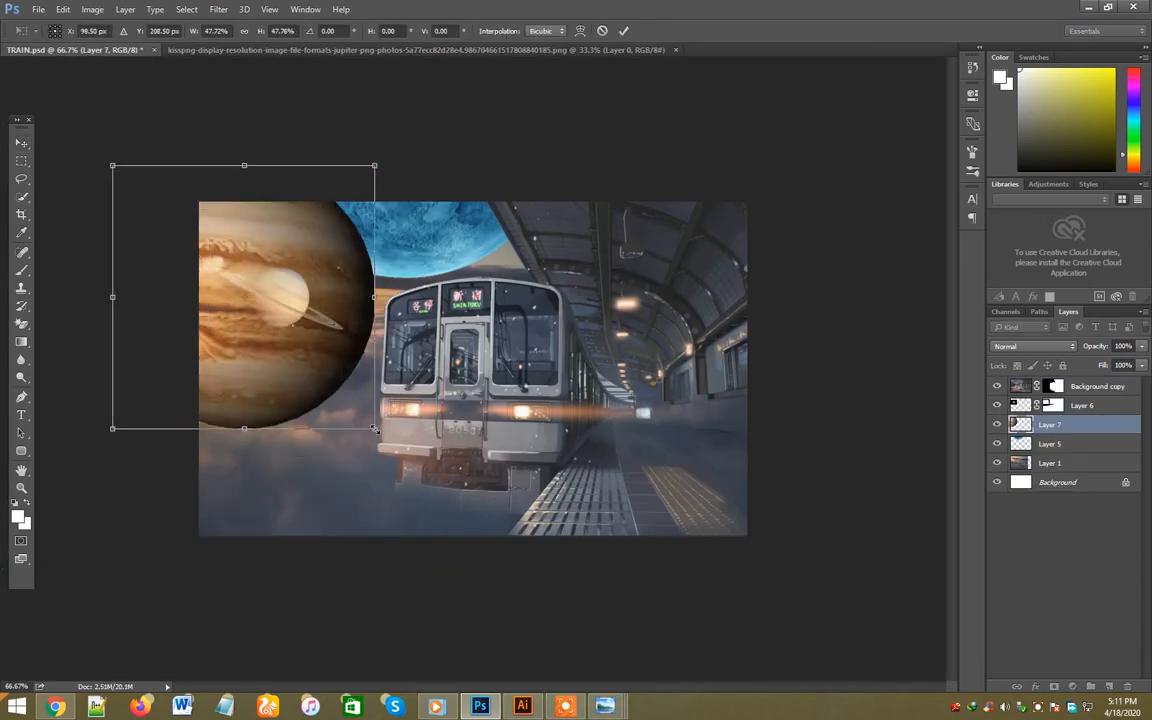
drag(375, 429, 275, 329)
drag(226, 275, 312, 348)
drag(380, 410, 322, 397)
key(Return)
drag(298, 356, 304, 365)
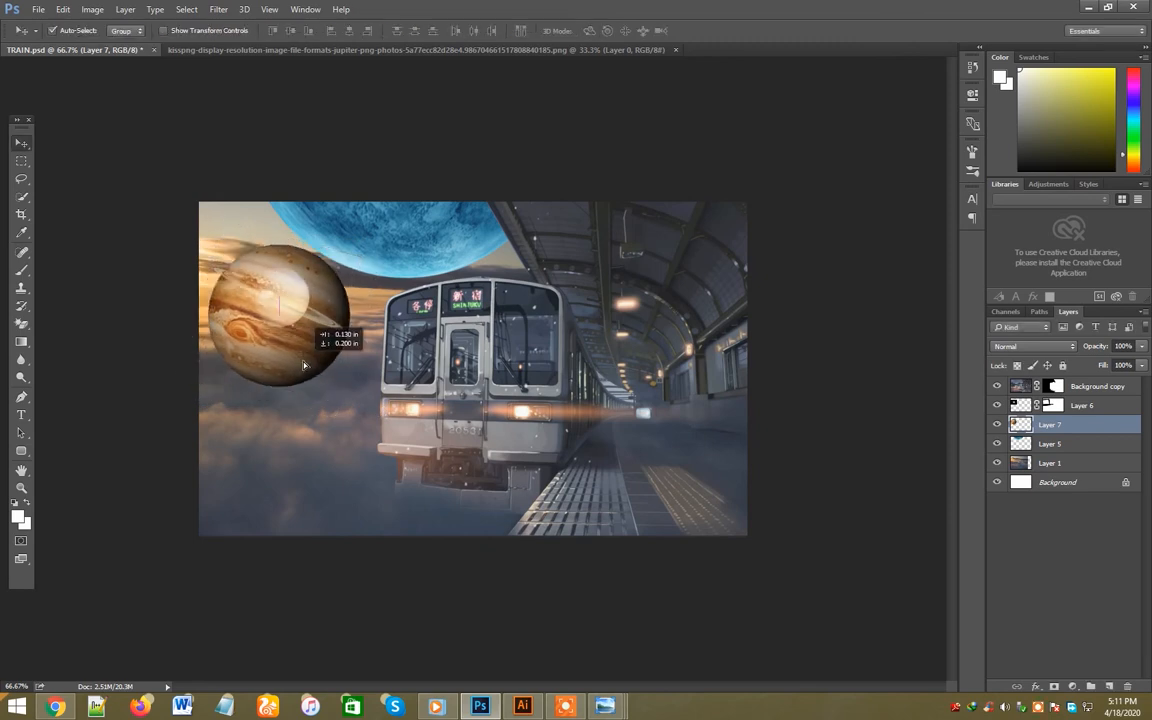
- Move the ringed planet down into the lower clouds and set Jupiter's blend mode to Screen
drag(297, 313, 287, 458)
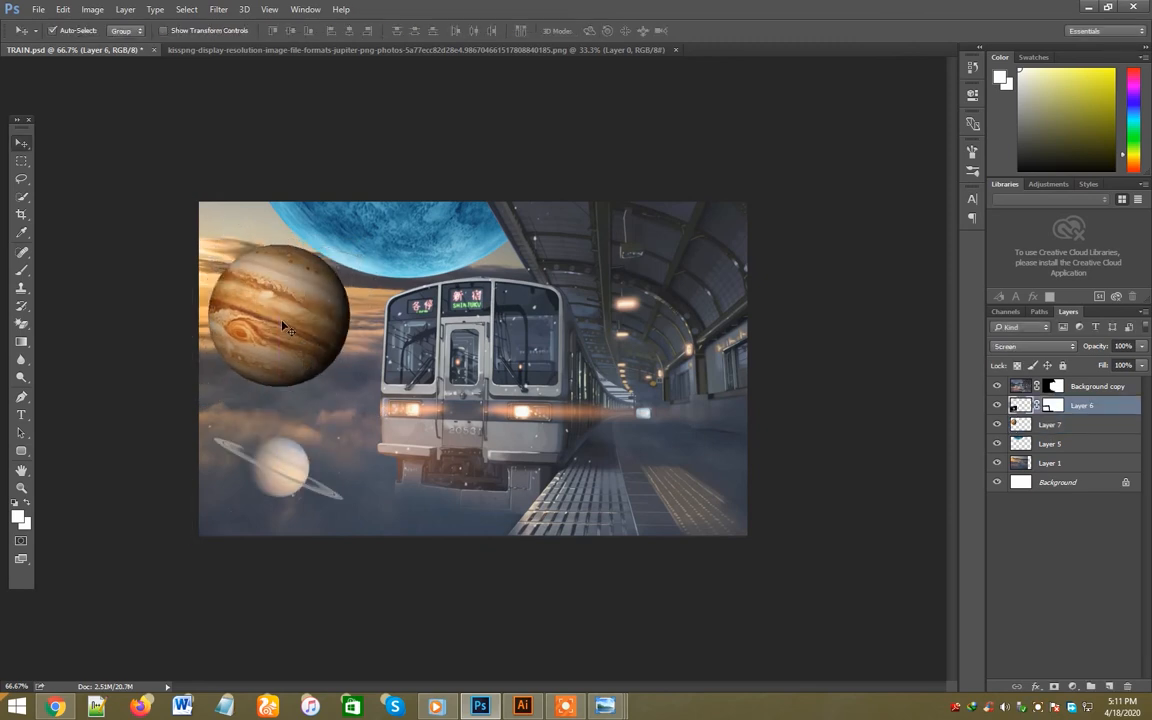
click(1032, 346)
click(1020, 433)
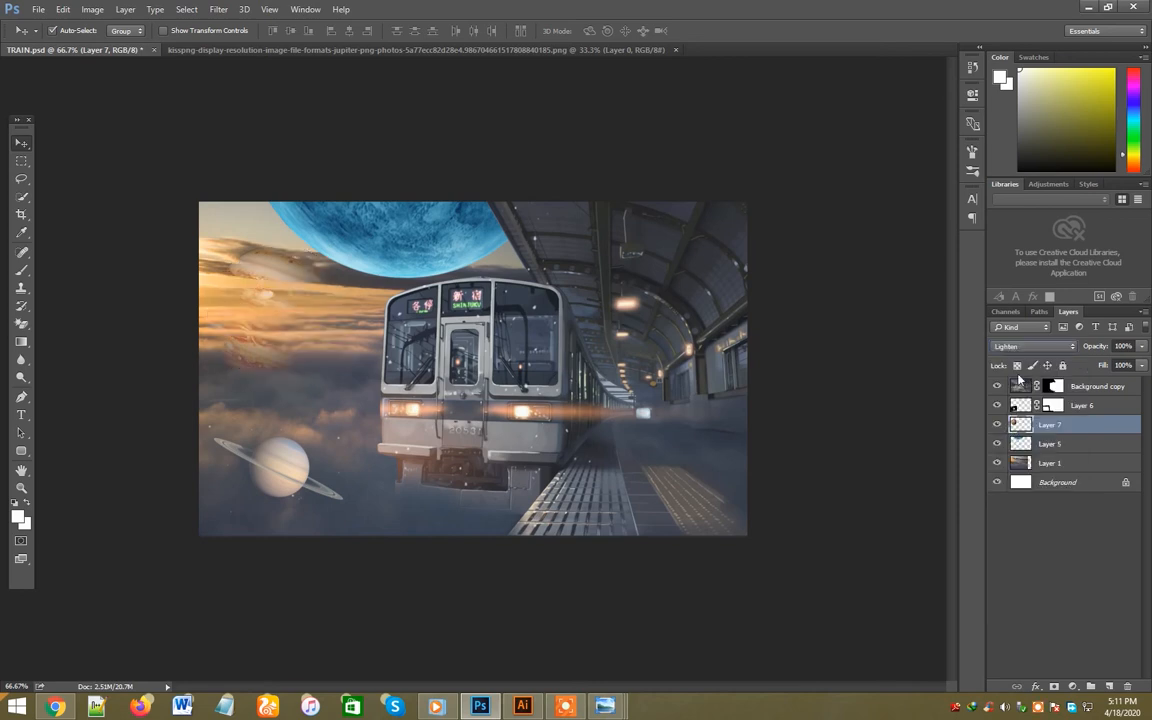
scroll(1016, 348, down, 1)
drag(310, 333, 303, 356)
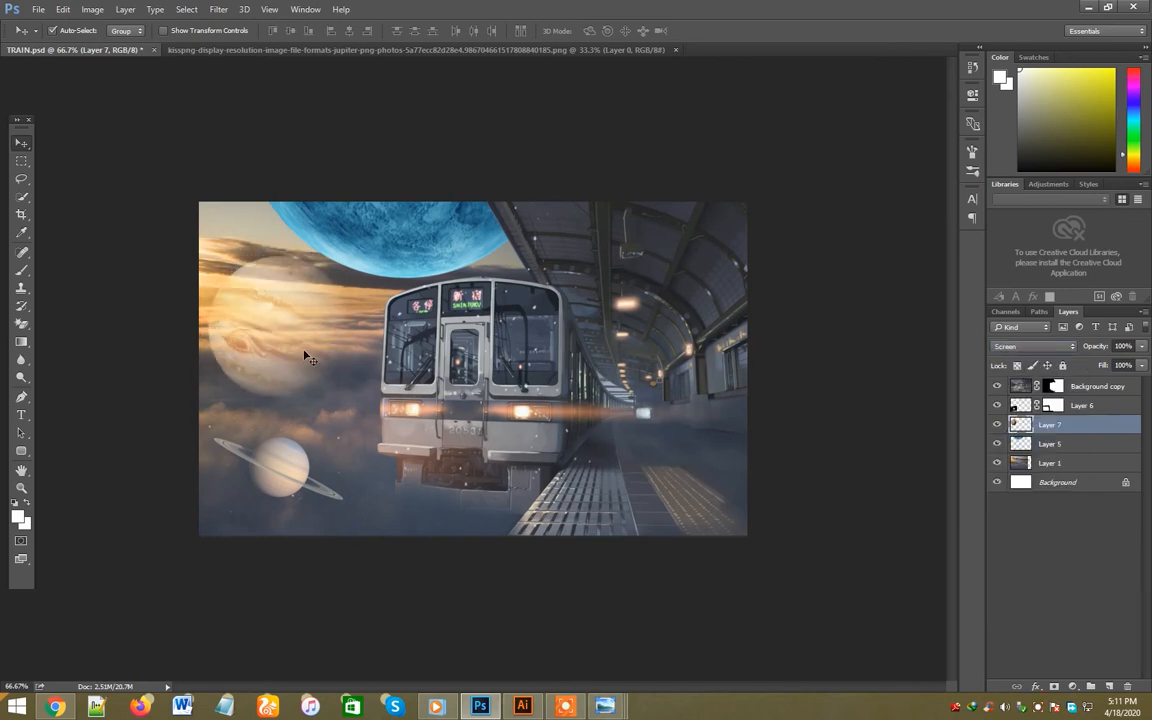
- Duplicate the ringed planet just below Jupiter and hide the original Layer 6
drag(298, 470, 322, 462)
key(ctrl+t)
key(Return)
click(321, 460)
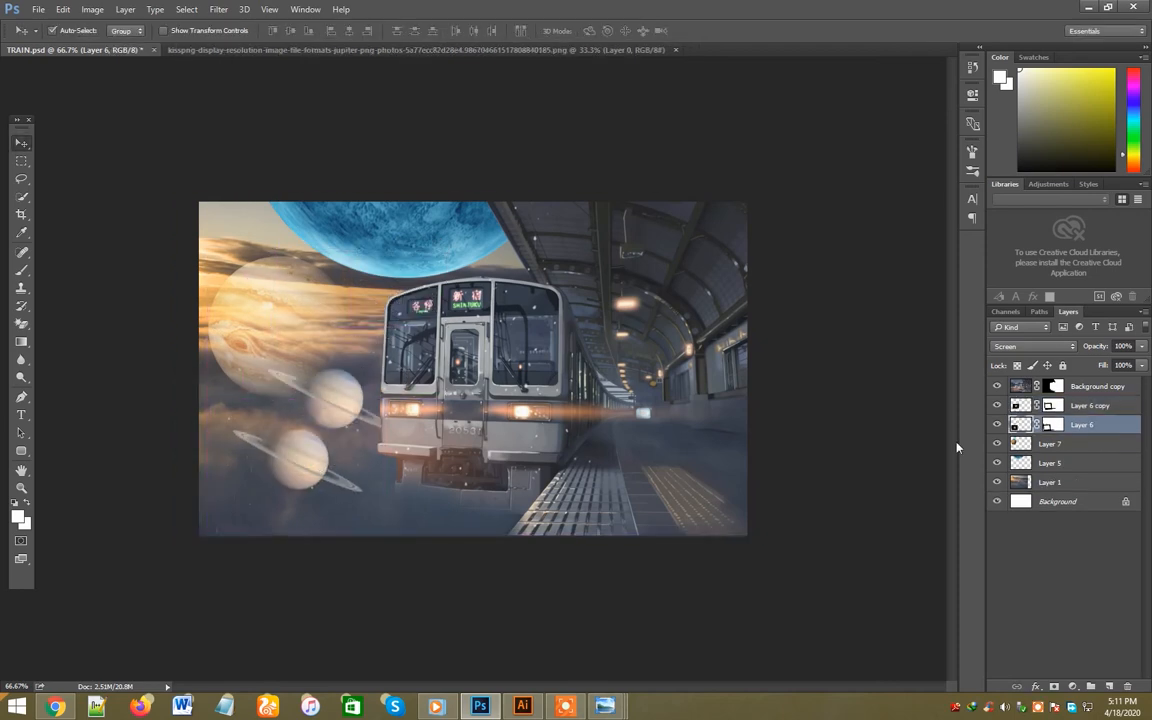
click(997, 425)
click(335, 398)
key(ctrl+t)
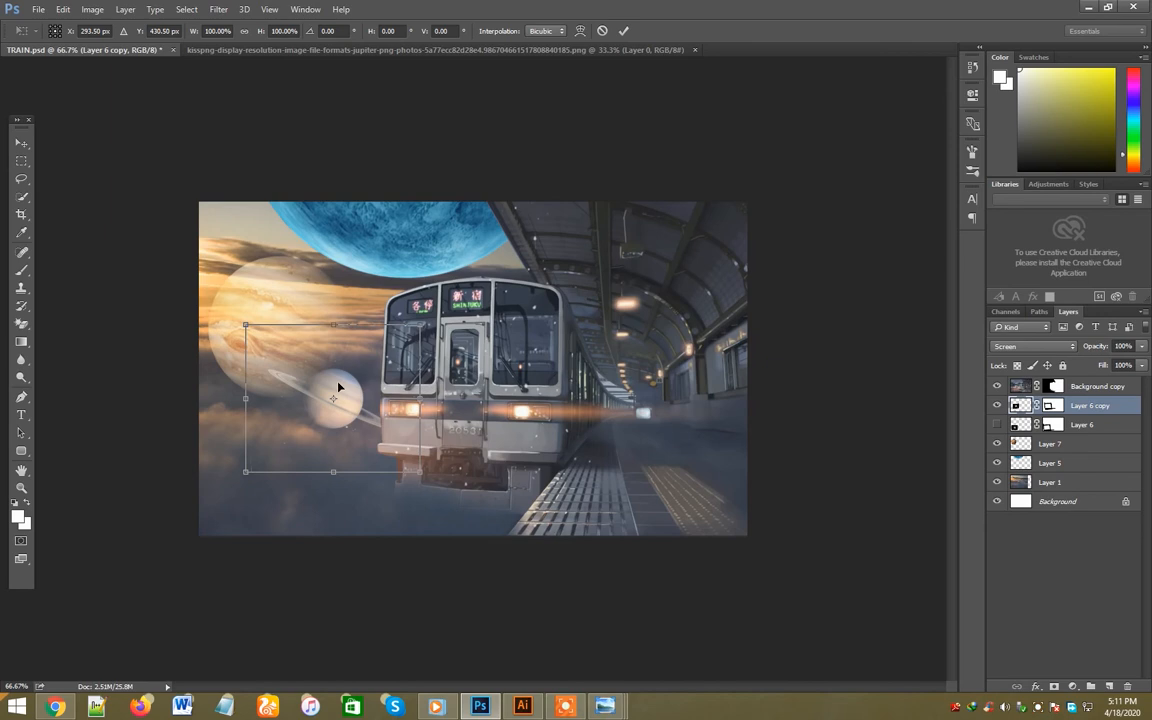
key(Return)
- Scale Jupiter to about 73% and shift it slightly down in the sunset sky
click(296, 317)
key(ctrl+t)
drag(350, 399, 318, 369)
drag(297, 373, 313, 363)
key(ctrl+z)
drag(277, 302, 277, 312)
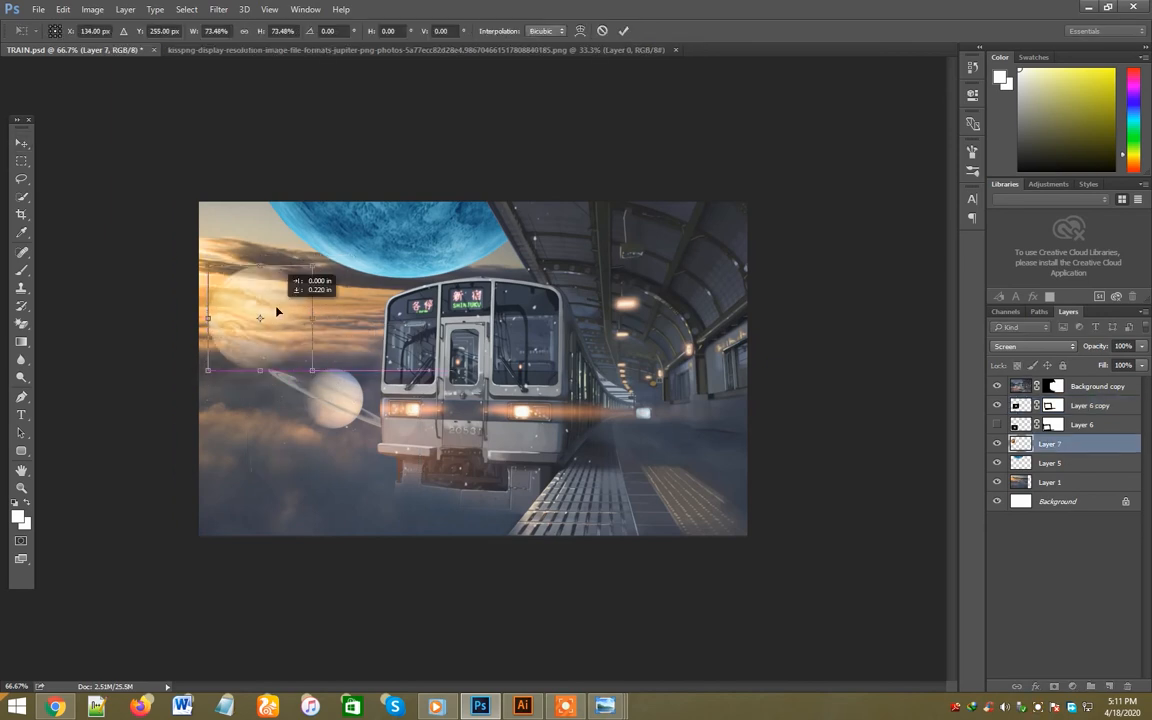
key(Return)
- Move the ringed planet copy up between Jupiter and the train and scale it down
drag(334, 392, 347, 336)
key(ctrl+t)
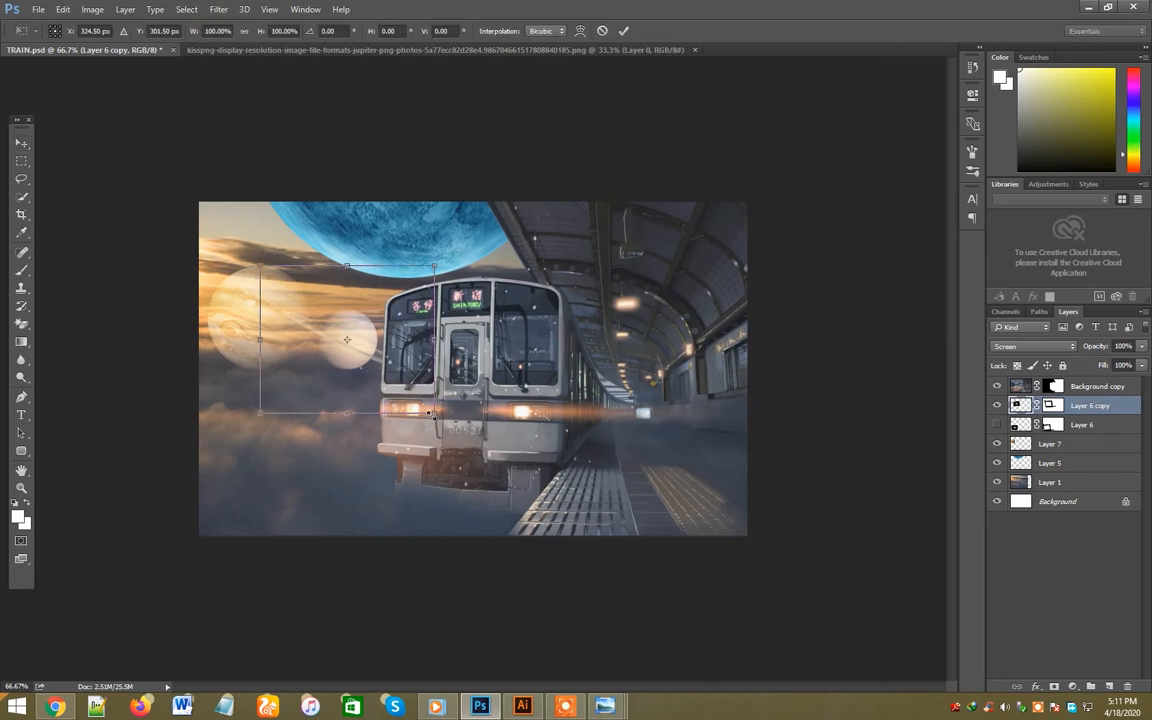
drag(431, 414, 368, 358)
drag(331, 313, 375, 312)
key(Return)
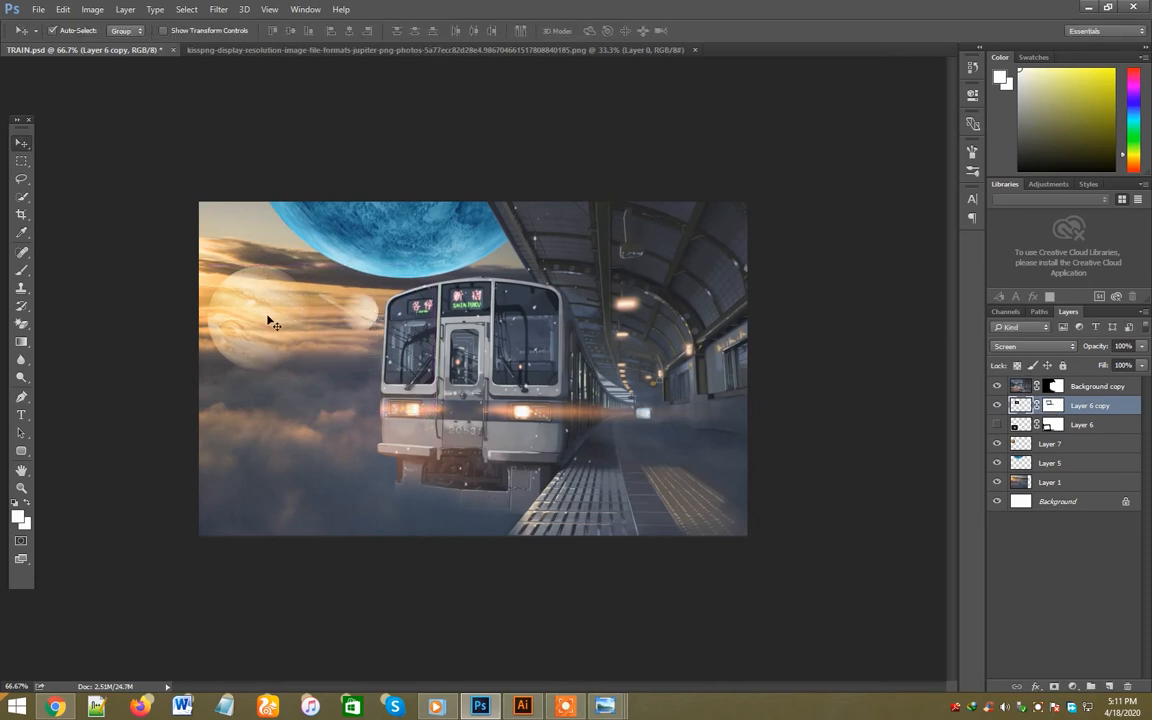
- Shift Jupiter slightly lower, scale the ringed planet copy to about 91% and keep it close to the train
drag(267, 320, 270, 342)
mouse_move(363, 316)
mouse_down()
mouse_move(253, 242)
mouse_move(346, 311)
mouse_move(340, 380)
mouse_move(365, 306)
mouse_move(360, 322)
mouse_up()
drag(274, 345, 309, 350)
click(313, 325)
key(ctrl+t)
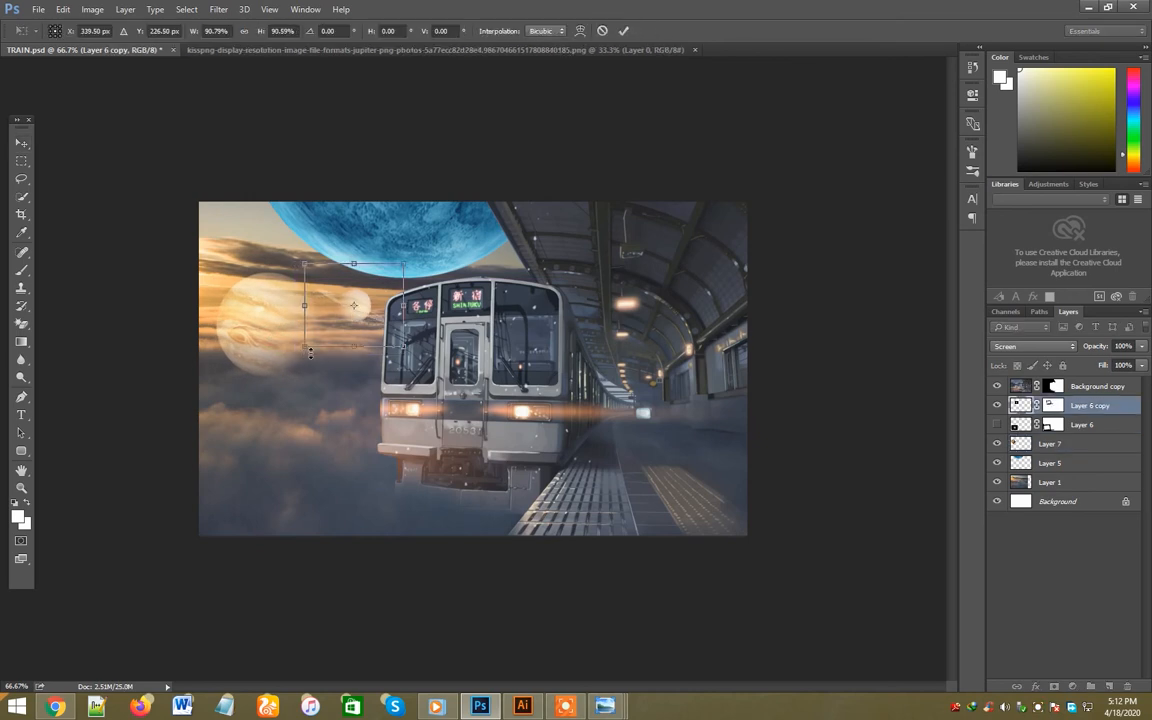
key(Return)
drag(365, 306, 380, 308)
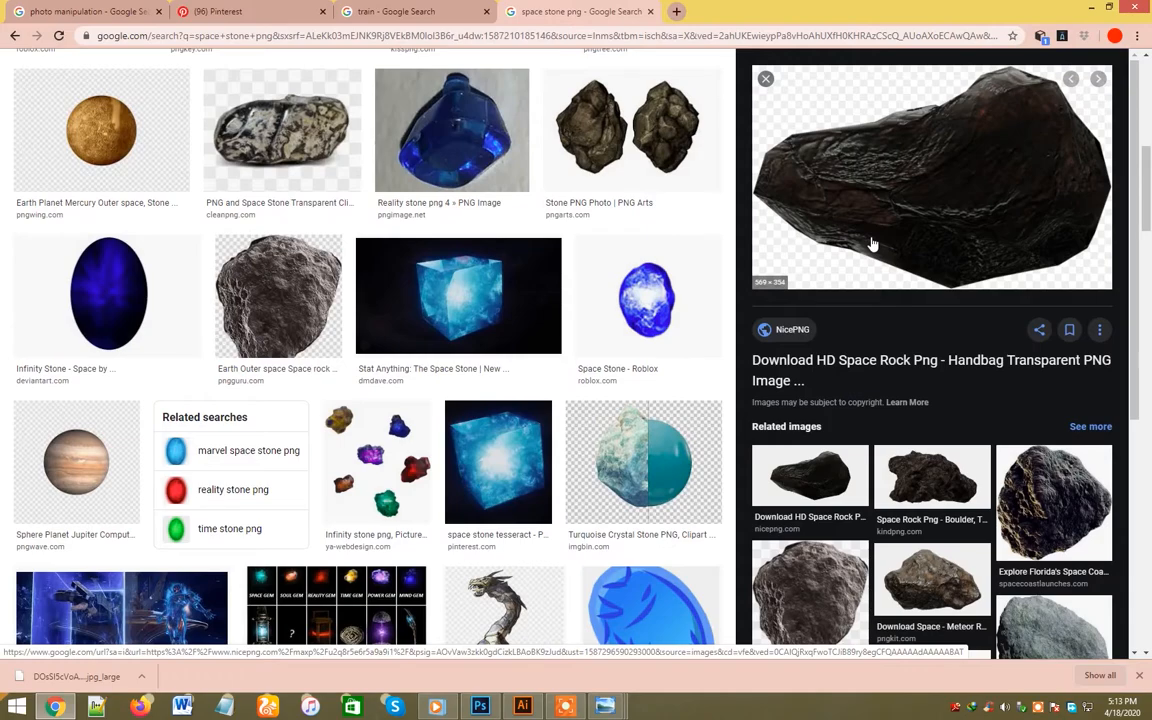
- Download the black space rock PNG from its NicePNG page in Chrome
click(800, 333)
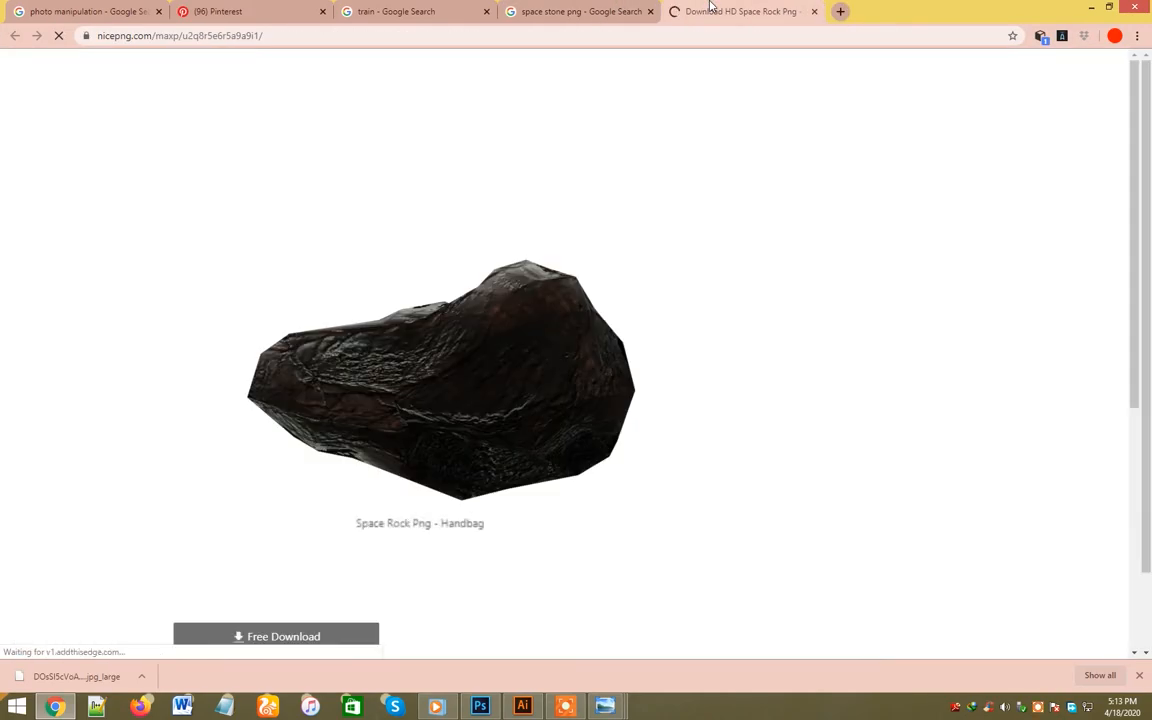
right_click(488, 316)
click(303, 642)
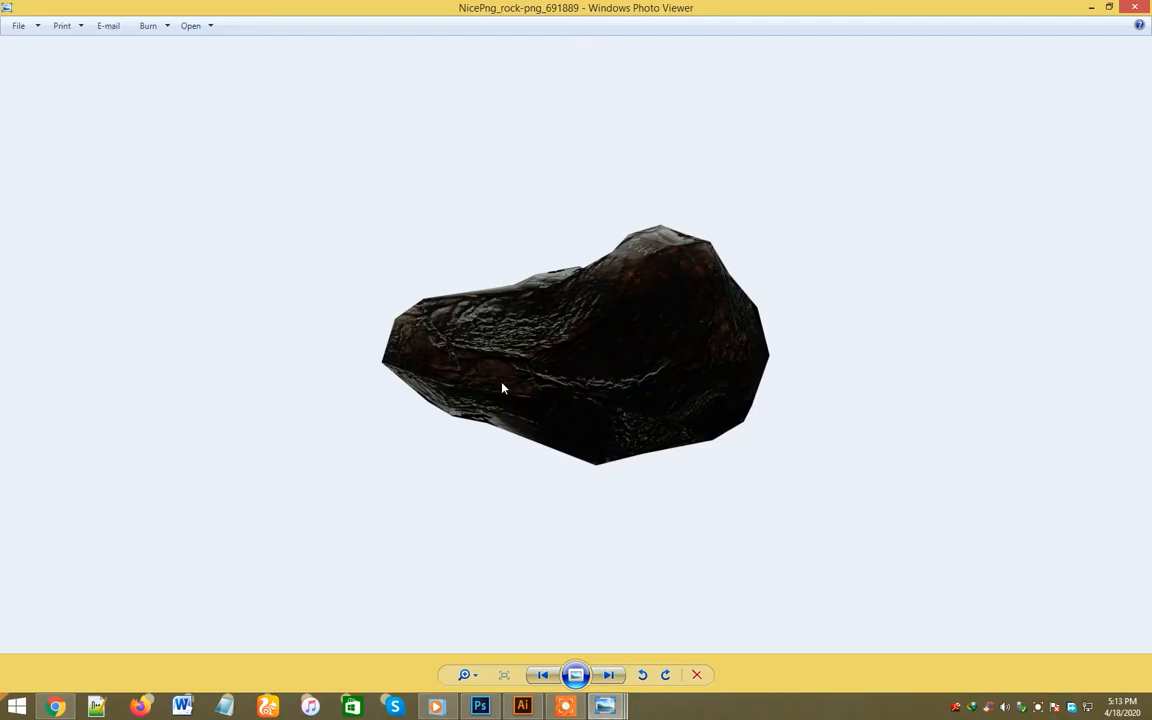
- Open the downloaded rock image in Photoshop and bring it into TRAIN.psd
right_click(504, 387)
mouse_move(590, 391)
click(748, 508)
drag(576, 368, 345, 400)
- Scale down and rotate the rock, placing it in the clouds below Jupiter
key(ctrl+t)
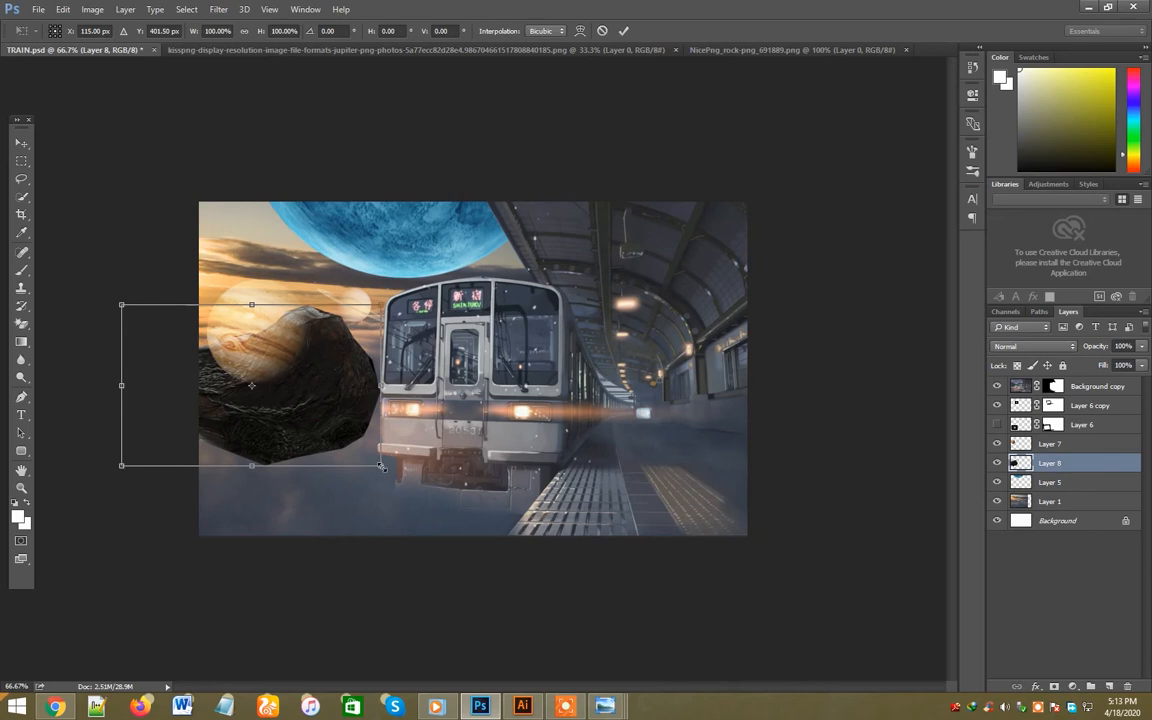
drag(383, 466, 166, 266)
drag(212, 383, 308, 455)
key(Return)
key(ctrl+t)
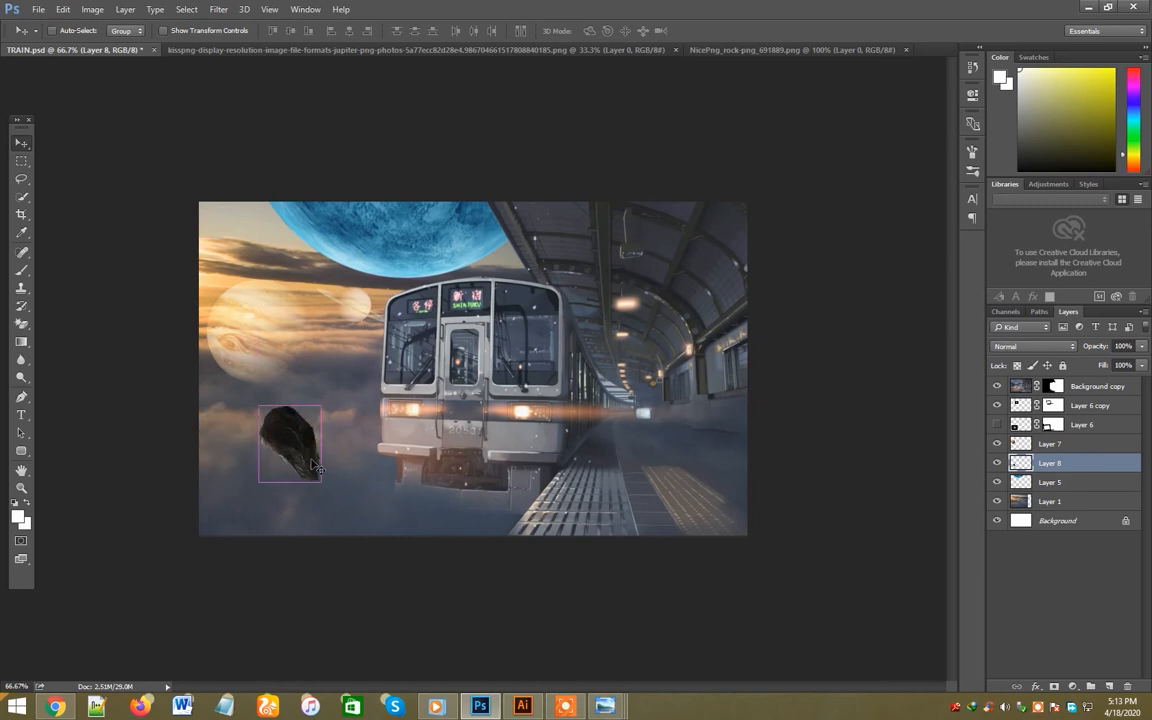
drag(338, 498, 350, 510)
key(Return)
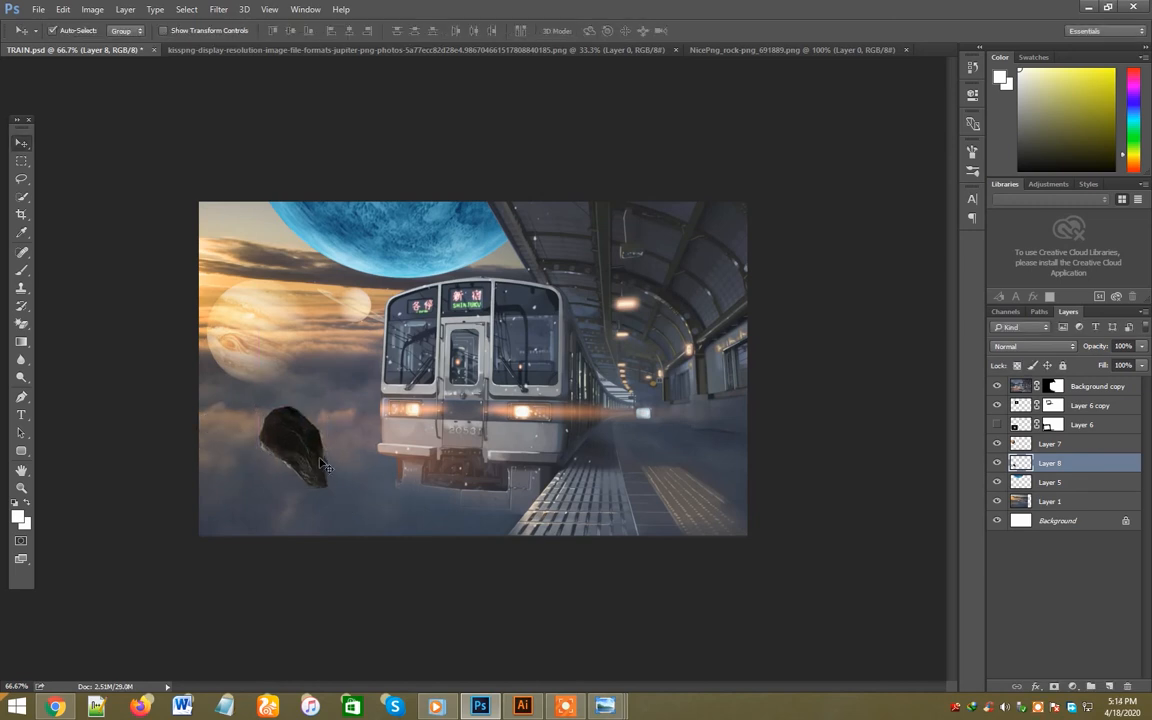
- Duplicate the rock and transform the copy into a smaller one floating between Jupiter and the train's headlight
drag(316, 464, 242, 469)
drag(242, 469, 342, 391)
key(ctrl+t)
mouse_move(350, 405)
mouse_down()
mouse_move(299, 406)
mouse_move(341, 373)
mouse_move(356, 400)
mouse_up()
key(Return)
key(ctrl+t)
key(Return)
- Rotate the large rock about 11° and adjust its position in the clouds
drag(315, 441, 305, 440)
key(ctrl+t)
drag(370, 513, 356, 525)
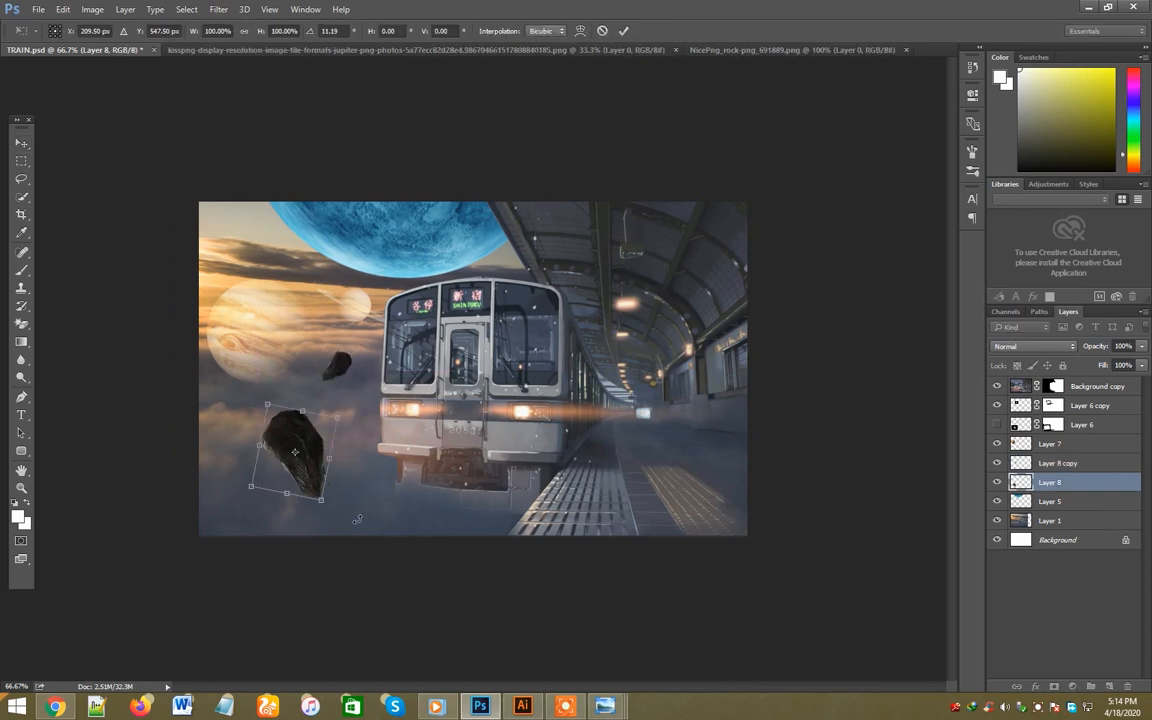
key(Return)
- Add a layer mask to the large rock and fade its lower edges with a soft black brush
click(1052, 687)
key(b)
key(bracketright)
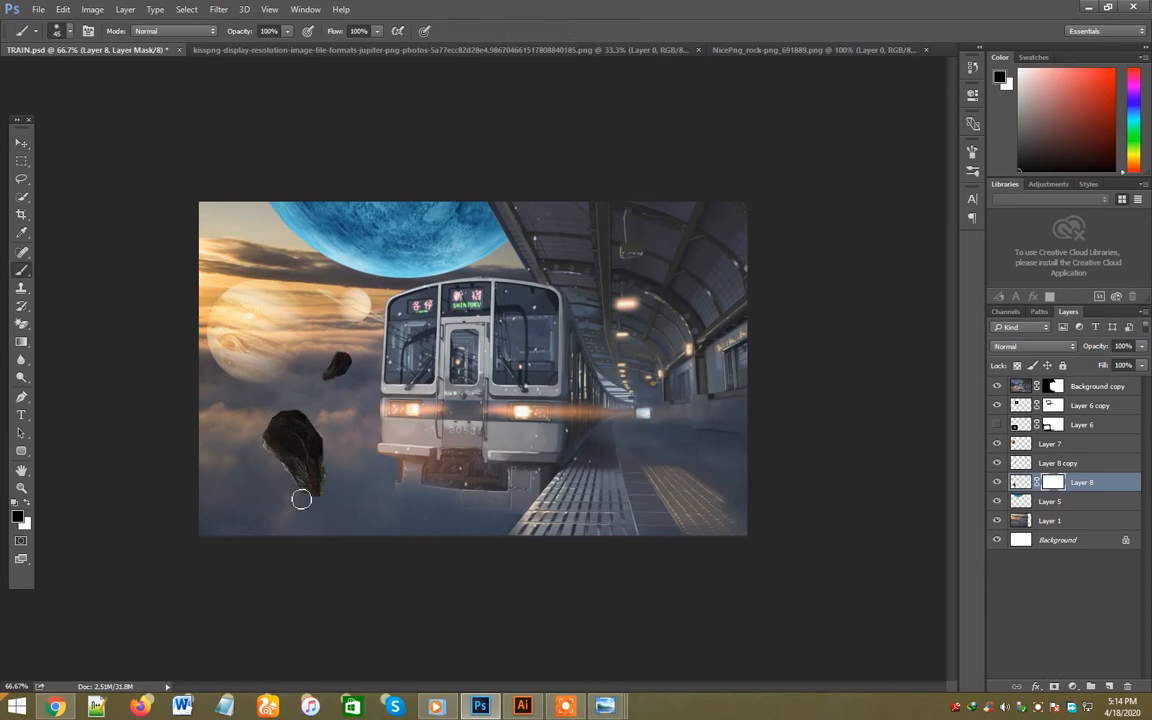
drag(298, 491, 362, 512)
drag(247, 440, 267, 478)
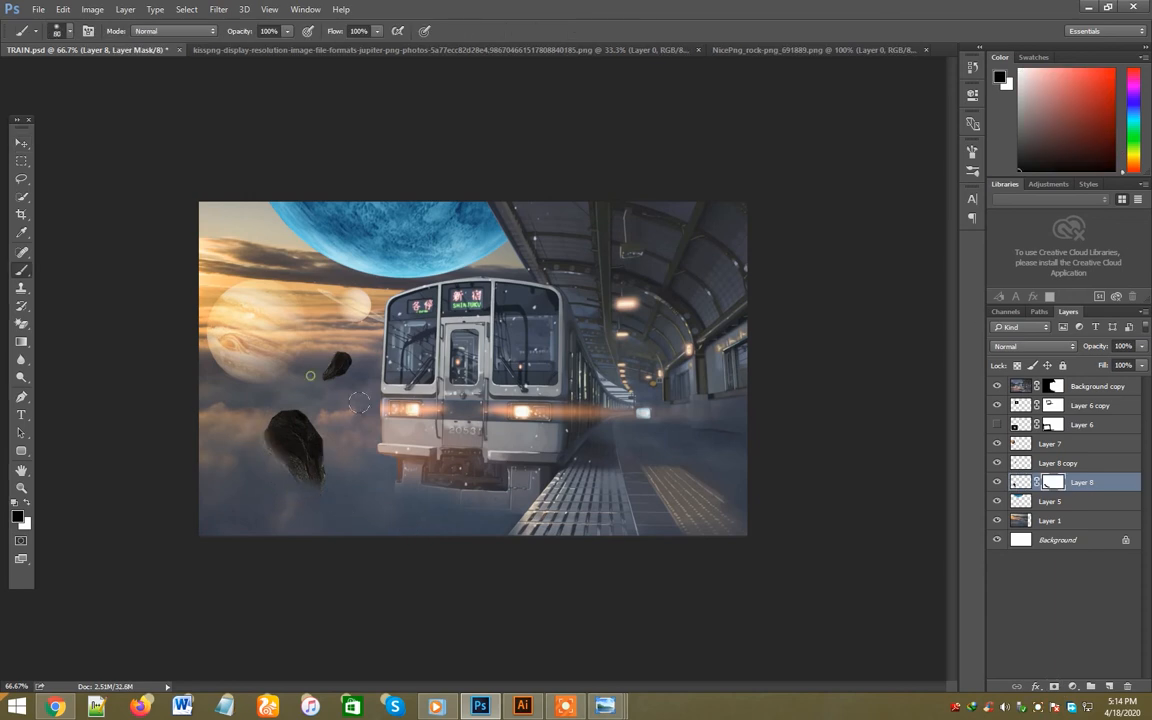
- Mask the small rock copy, fade its lower tip with a size 80 black brush and move it slightly down
click(1051, 465)
click(1054, 686)
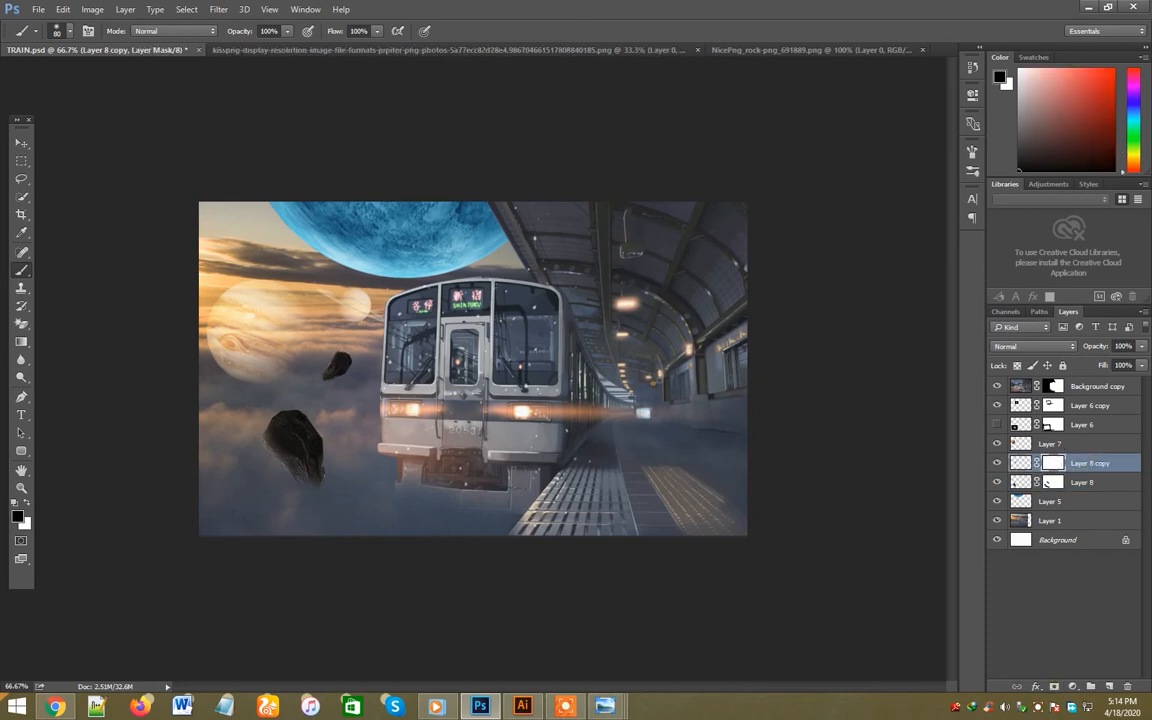
click(327, 381)
key(v)
drag(348, 366, 353, 393)
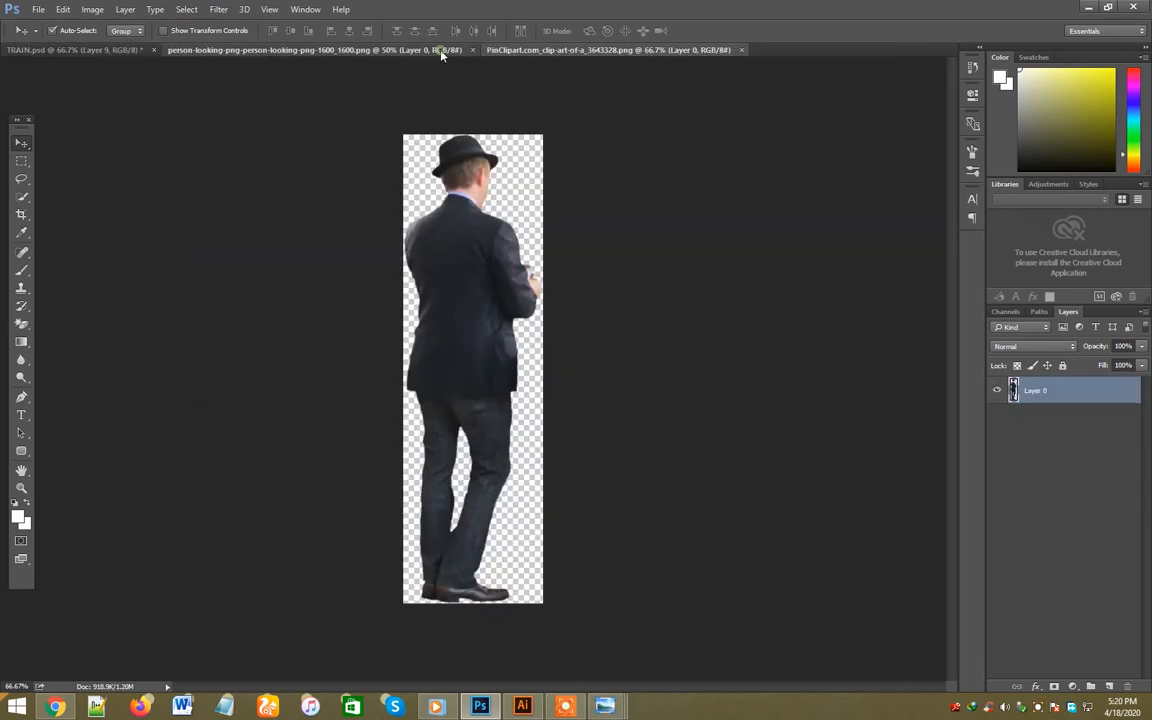
- Bring the man with the shoulder bag into TRAIN.psd, scaled to about 59% and flipped horizontally
click(396, 49)
drag(480, 300, 638, 325)
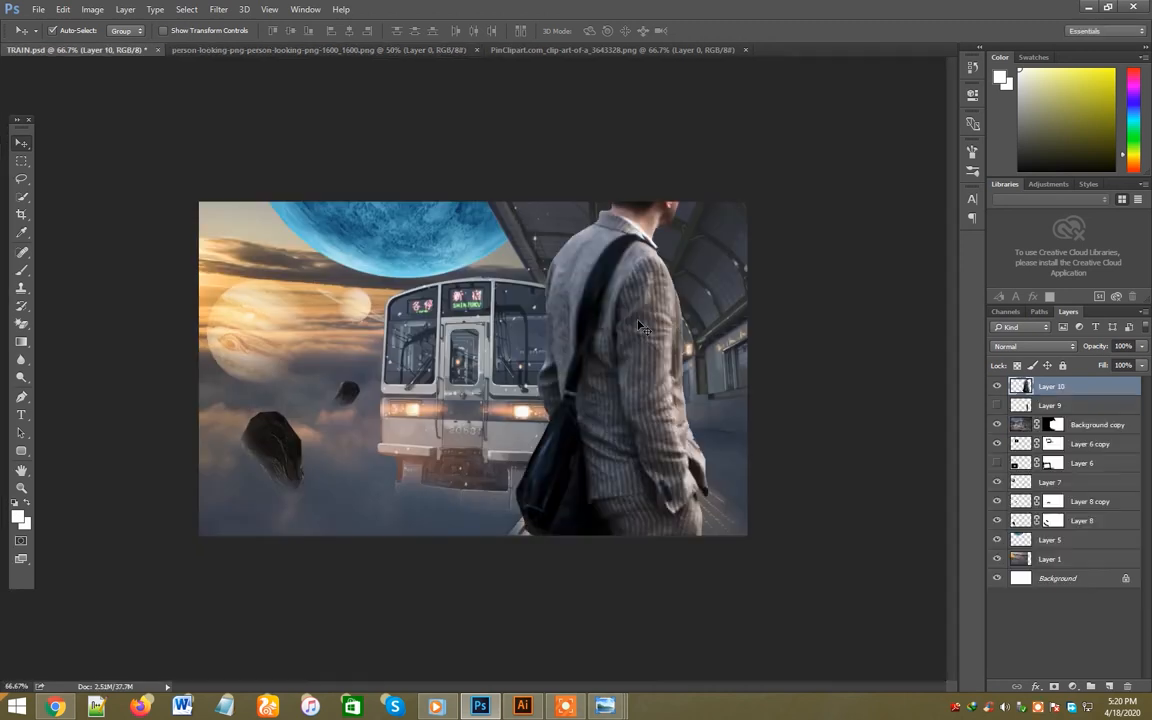
key(ctrl+t)
drag(515, 131, 614, 427)
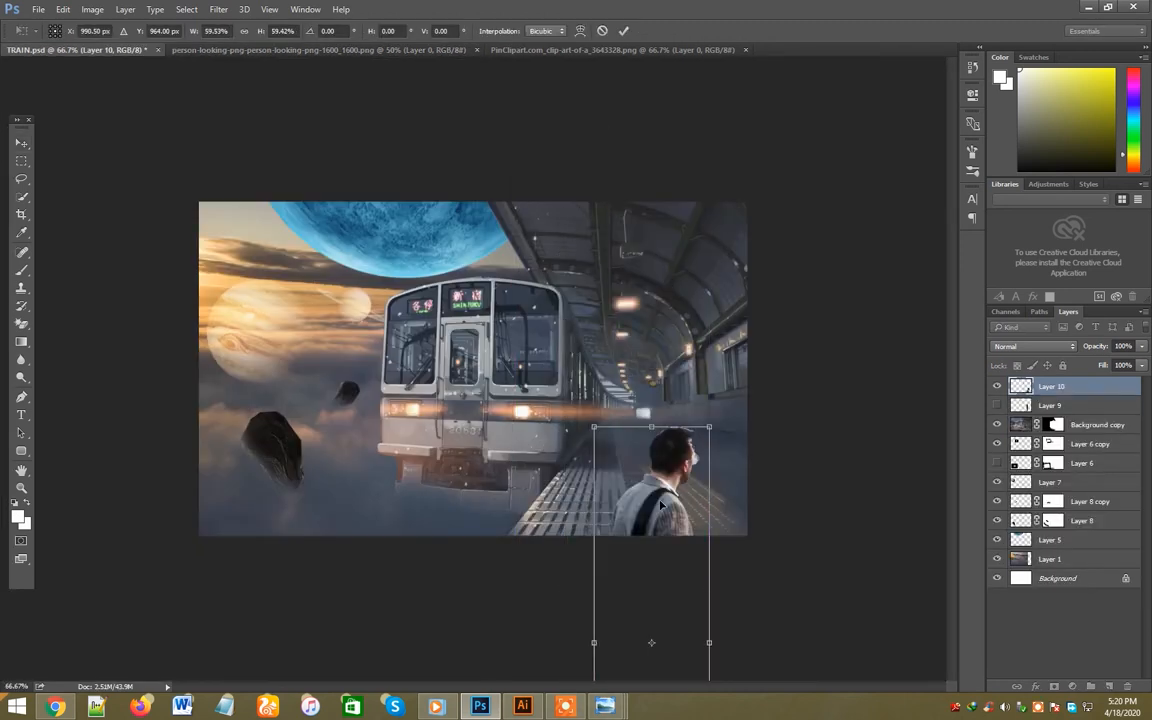
drag(661, 507, 632, 299)
right_click(632, 299)
click(682, 501)
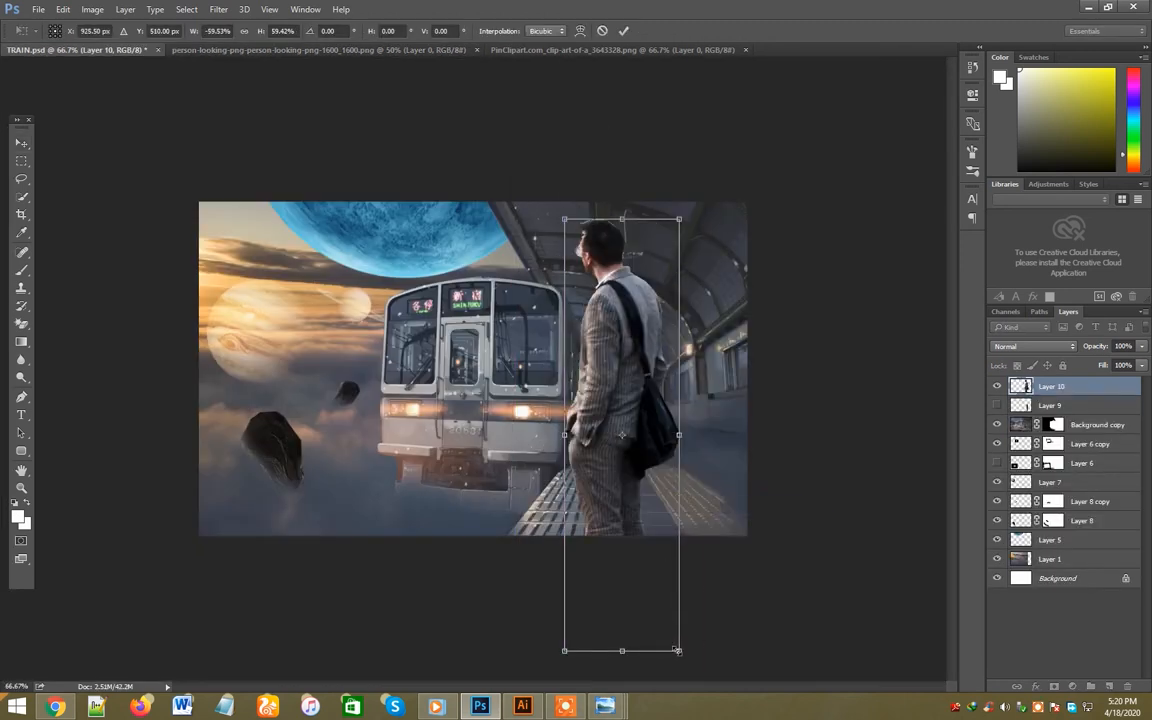
- Scale the man down to below about 28% and stand him on the station platform facing the train
drag(678, 651, 634, 480)
drag(615, 334, 665, 379)
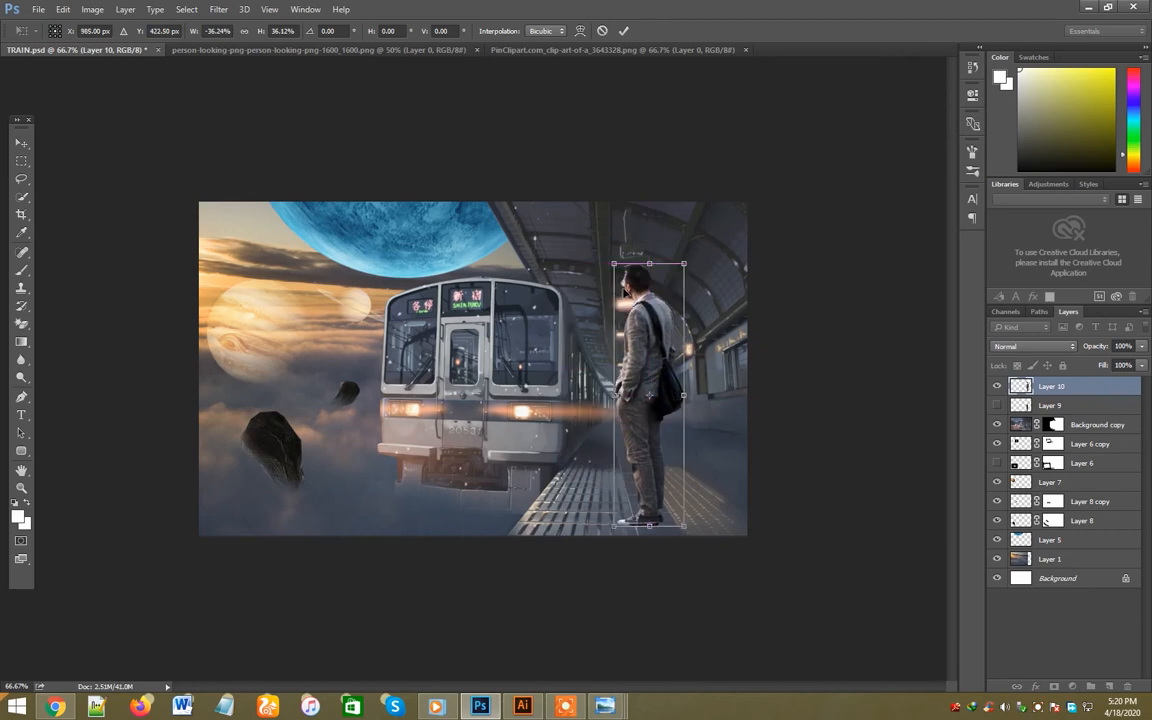
drag(613, 263, 632, 325)
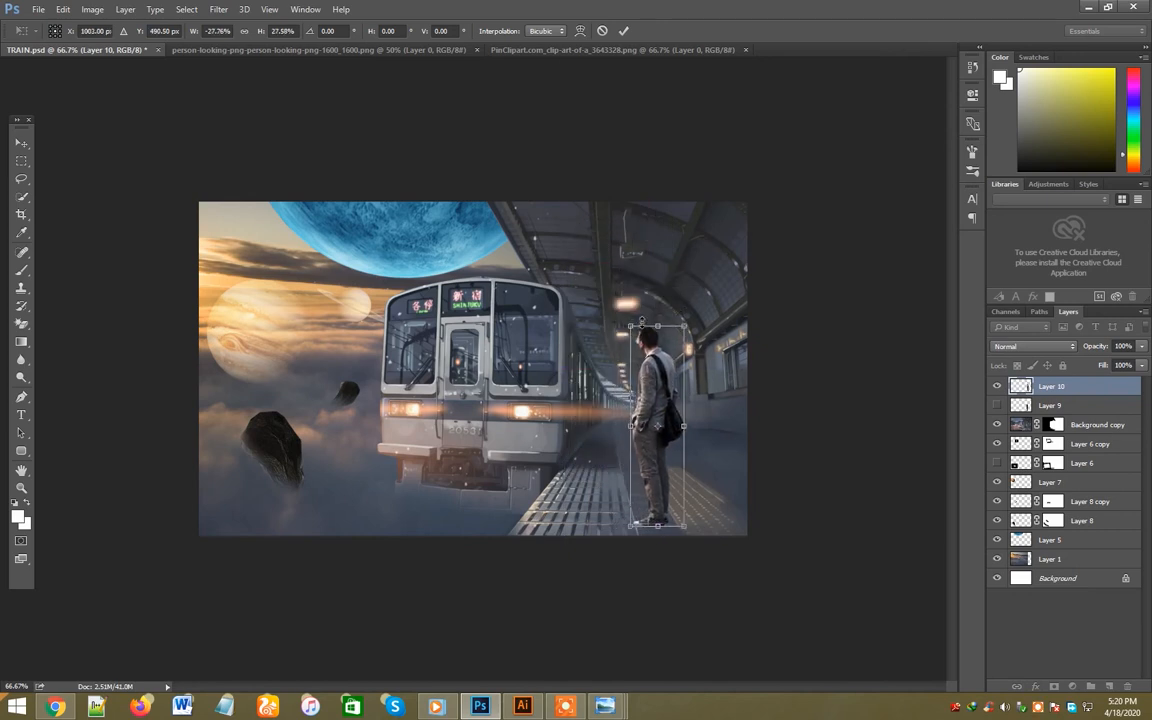
key(Return)
mouse_move(667, 403)
mouse_down()
mouse_move(645, 400)
mouse_move(658, 398)
mouse_up()
key(ctrl+t)
key(Return)
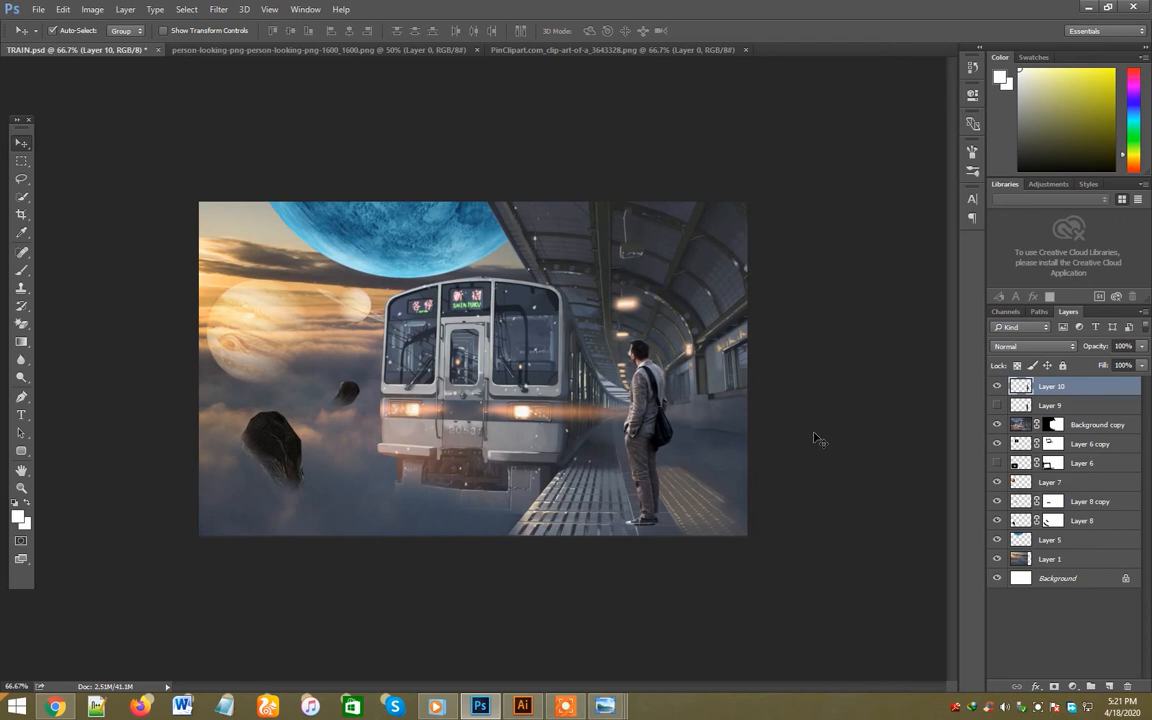
- Save the document and clean the fringe around the man's cutout with a Matting command
key(ctrl+s)
click(395, 234)
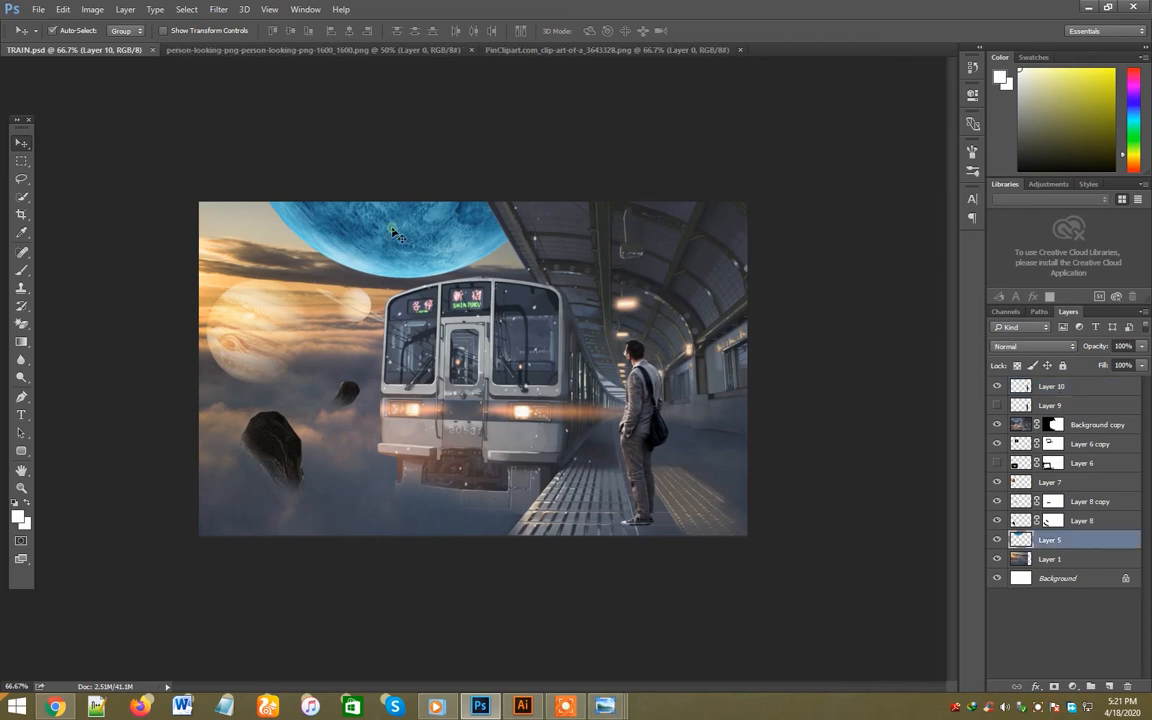
click(393, 232)
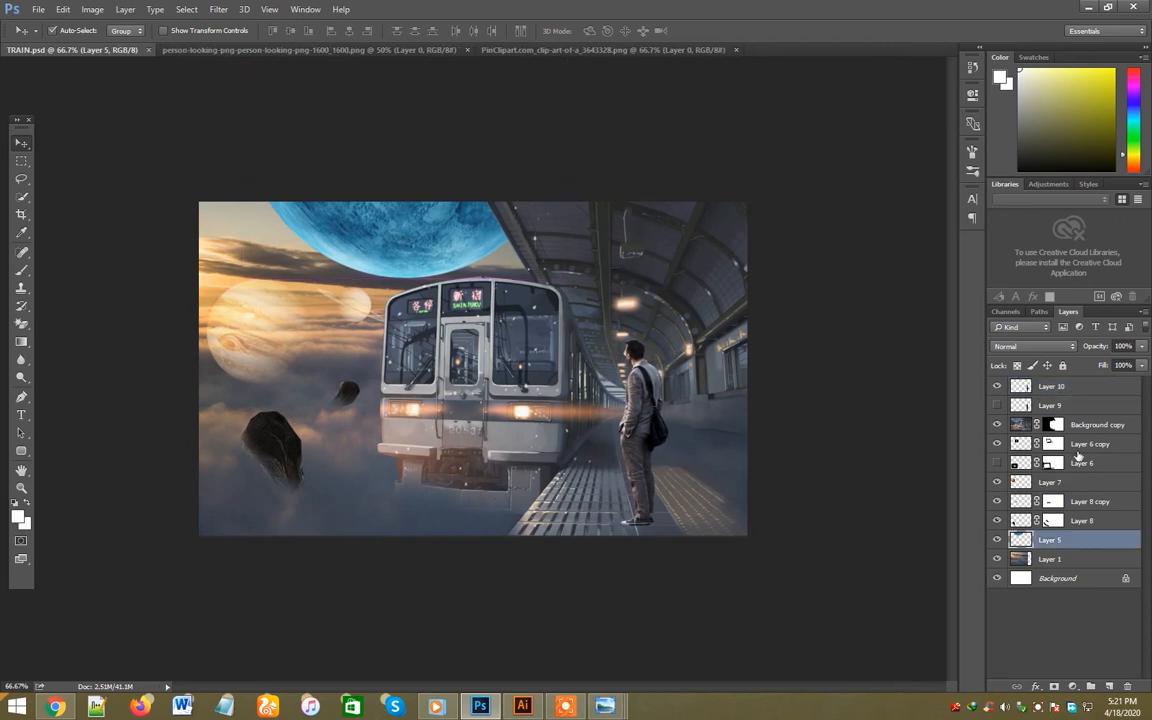
click(997, 405)
click(672, 333)
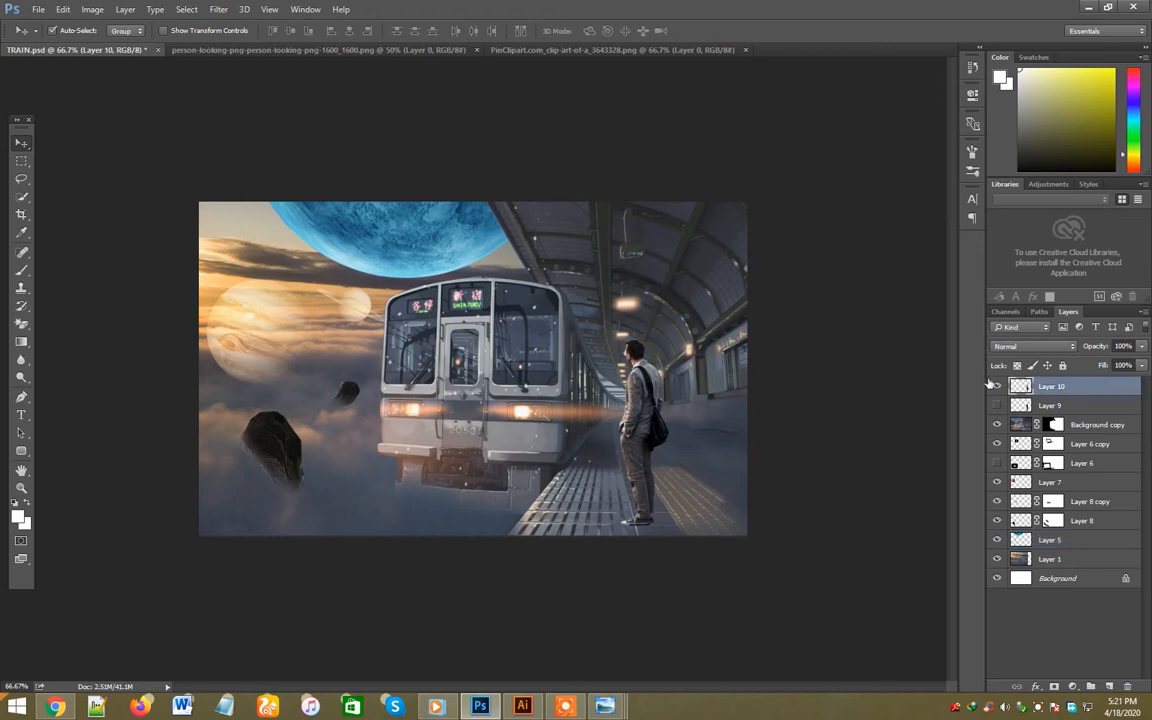
click(92, 9)
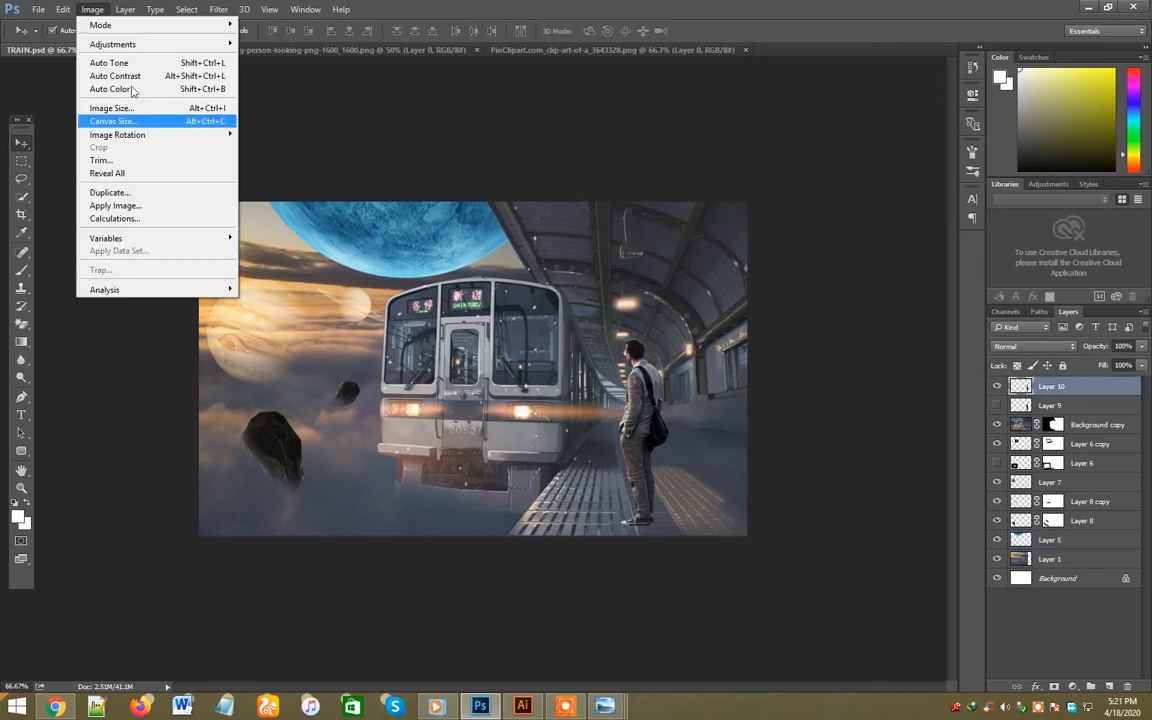
mouse_move(66, 9)
mouse_move(125, 9)
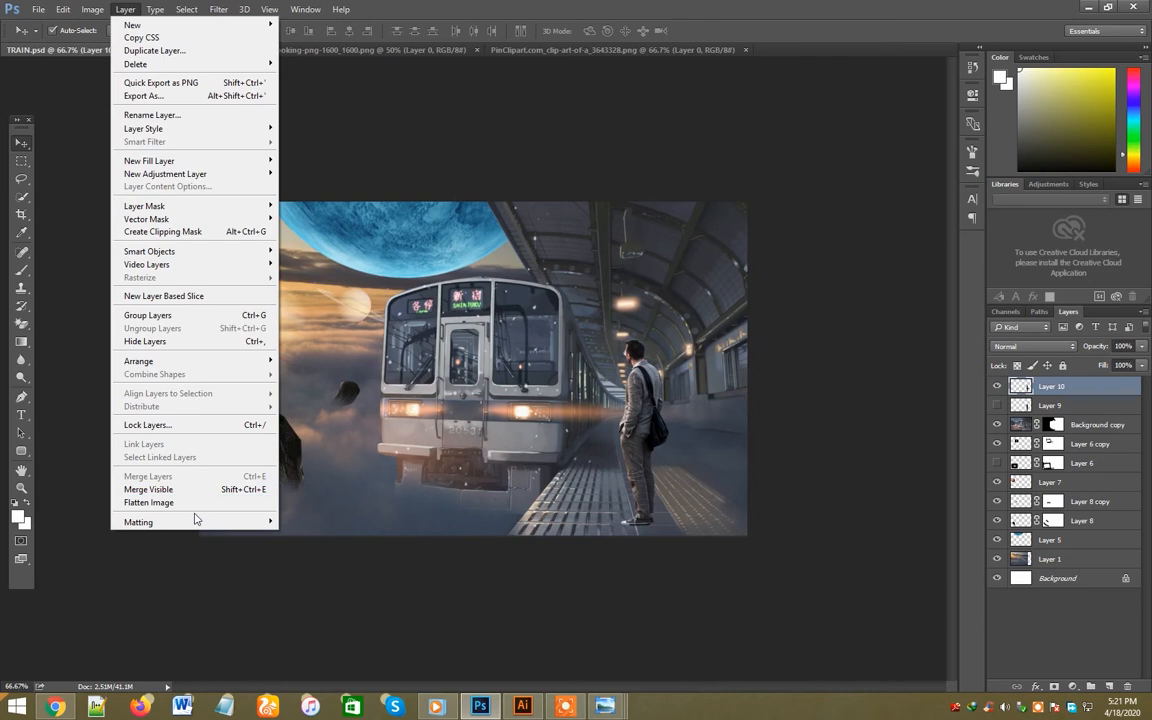
mouse_move(195, 522)
click(298, 561)
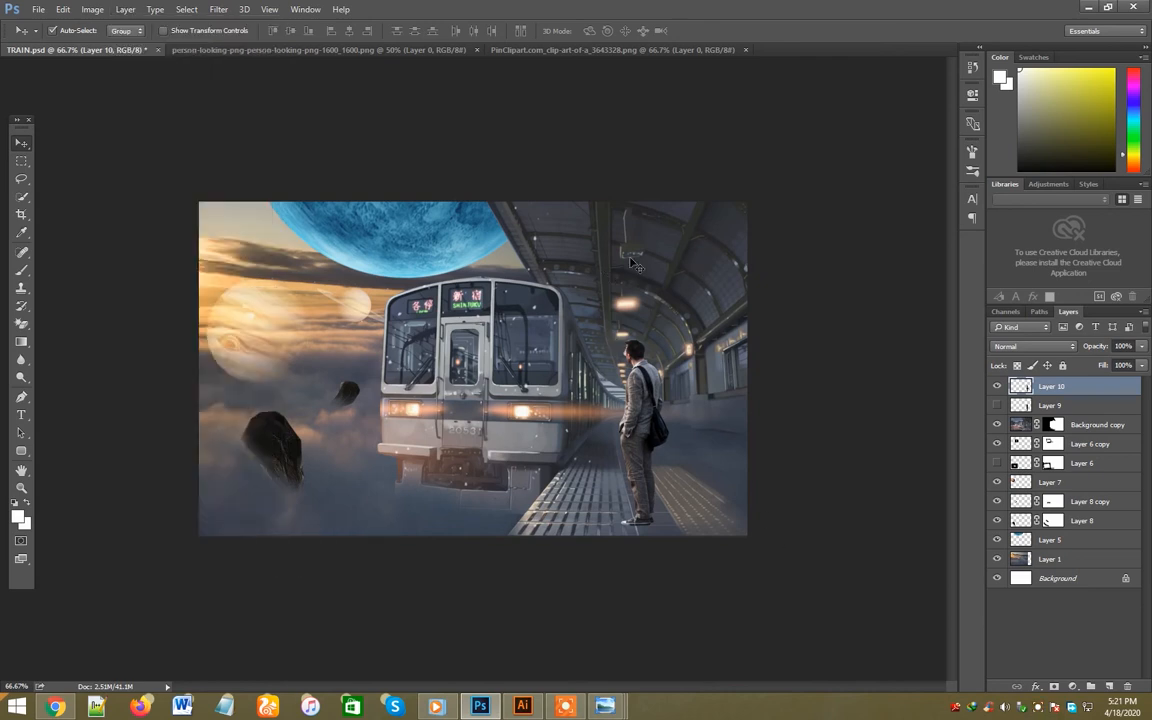
- Sample the warm lamp colour and paint a soft size 125 brush glow over the hanging ceiling lamp on a new layer
key(i)
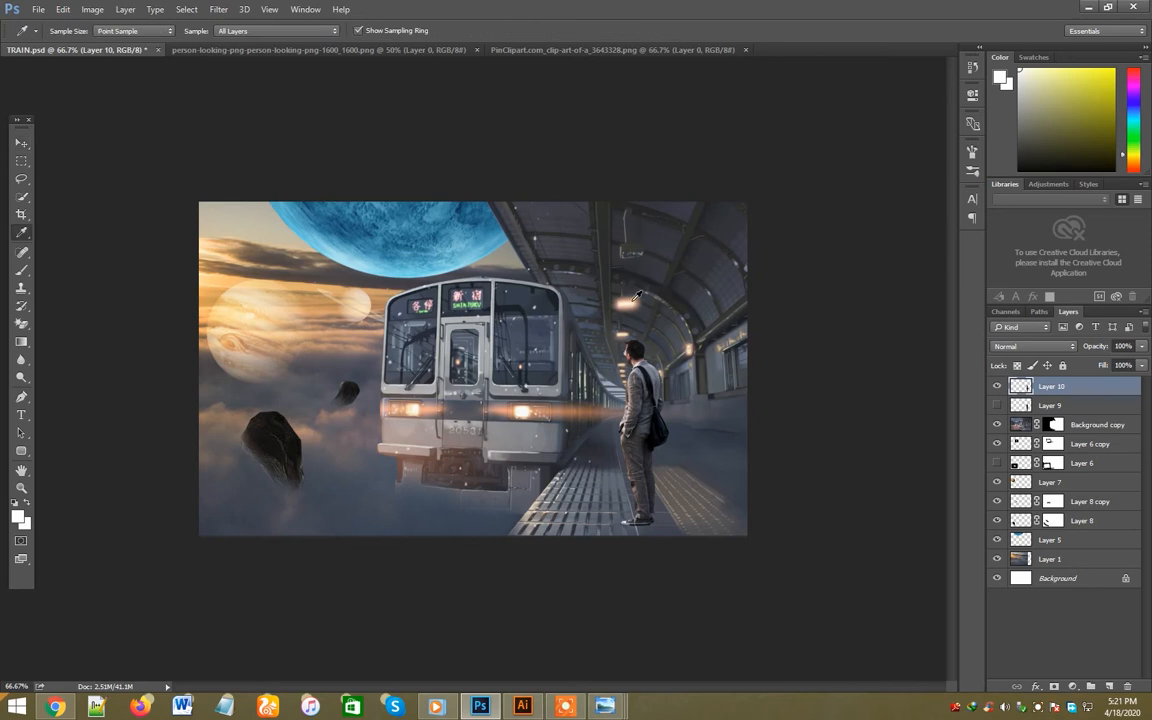
click(632, 290)
click(632, 298)
drag(634, 293, 674, 266)
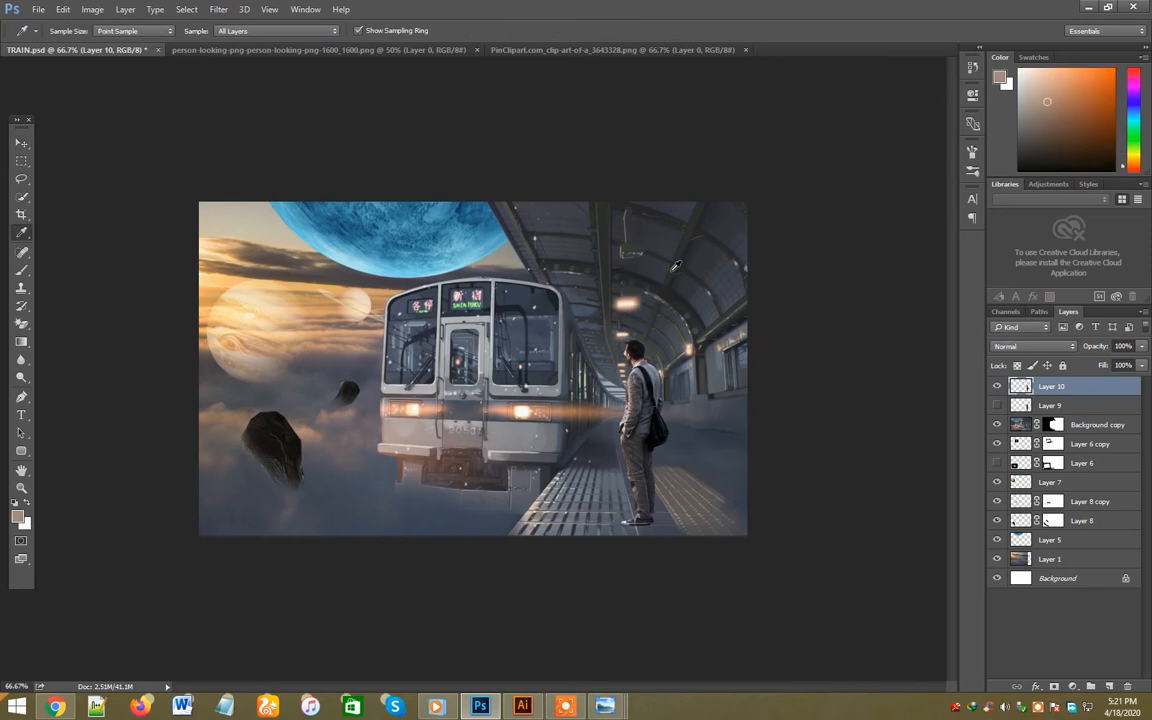
click(1105, 688)
key(b)
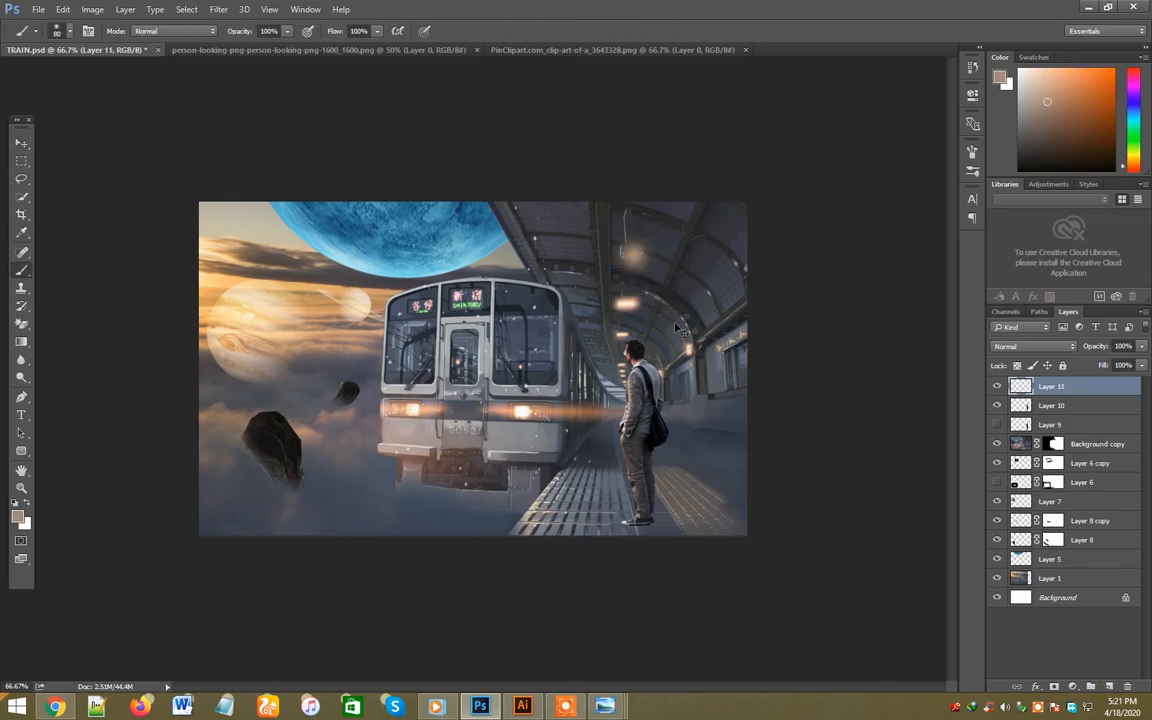
key(])
click(622, 252)
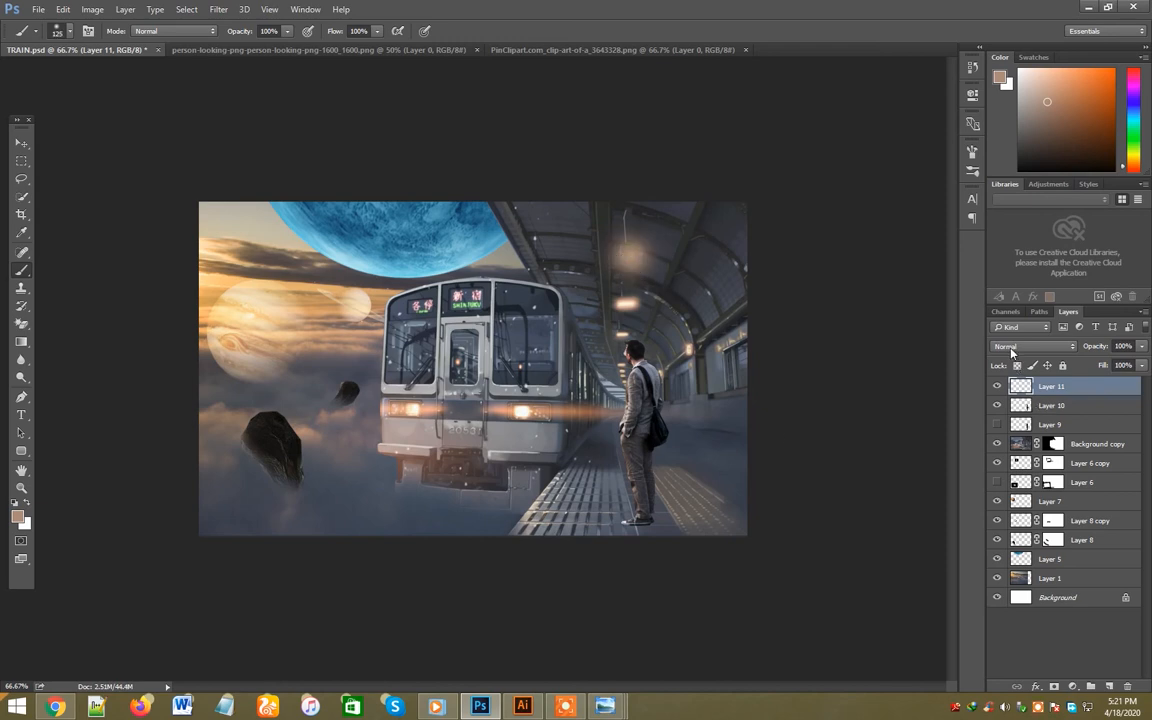
- Set the lamp glow layer's blend mode to Screen and flatten the glow to about 83% height
click(1011, 352)
click(1015, 450)
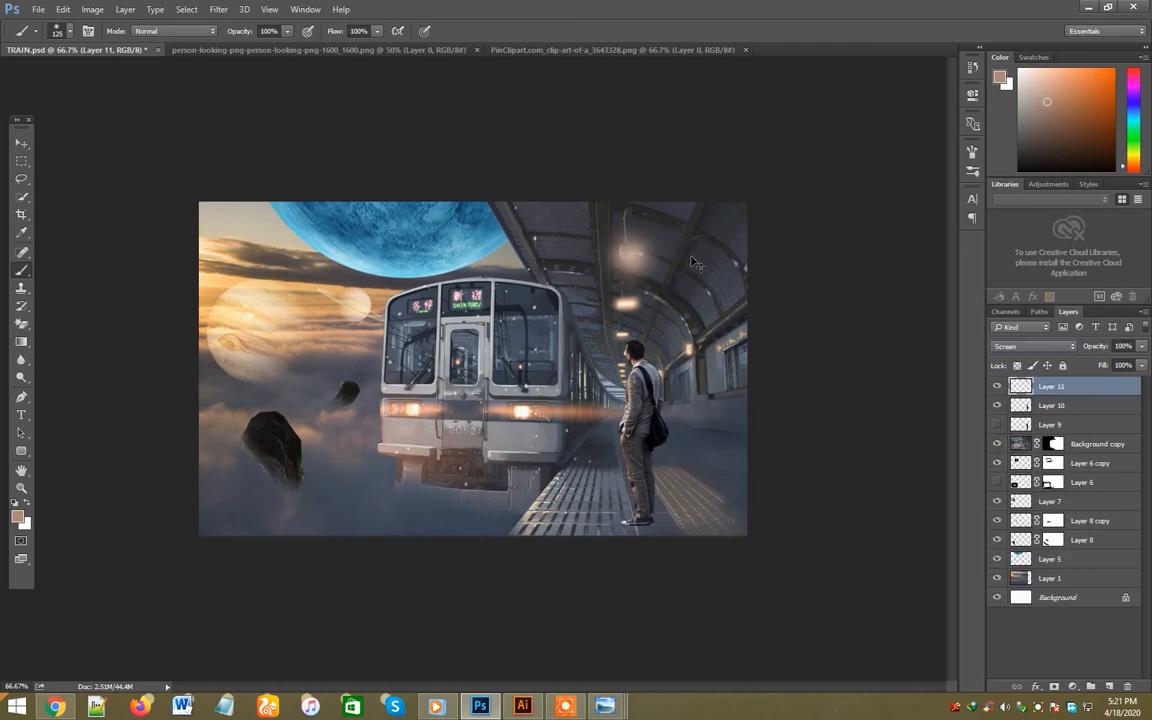
key(ctrl+t)
drag(630, 304, 630, 299)
drag(631, 211, 631, 222)
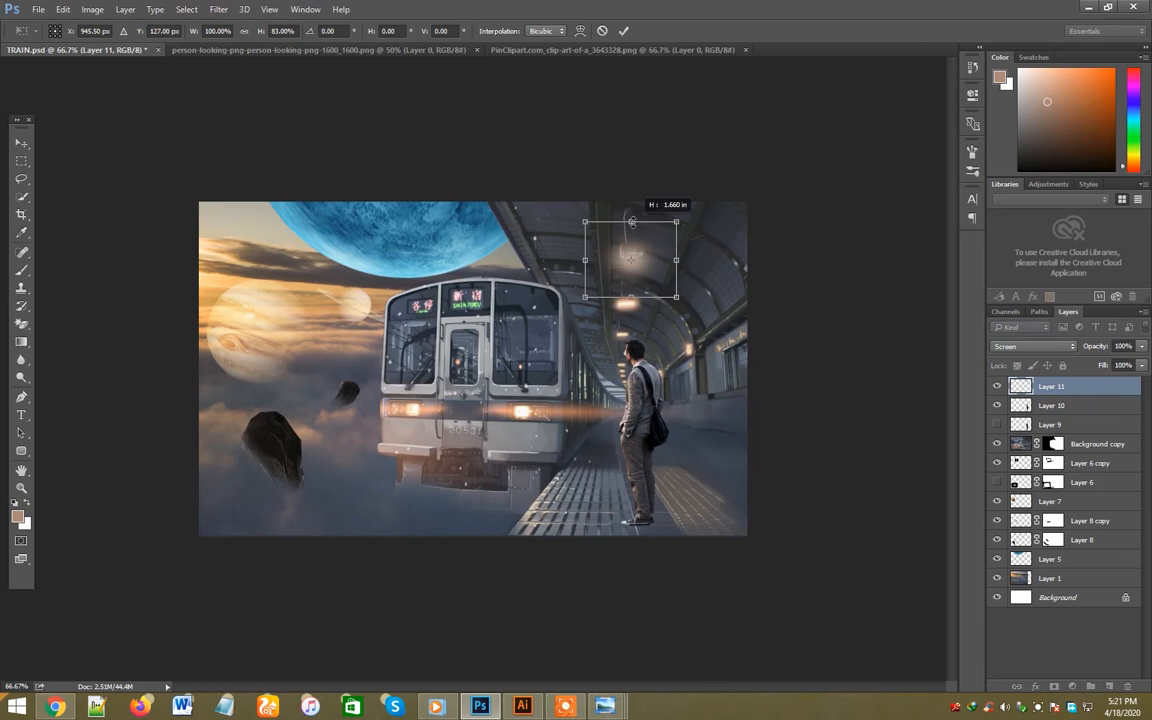
key(Return)
key(v)
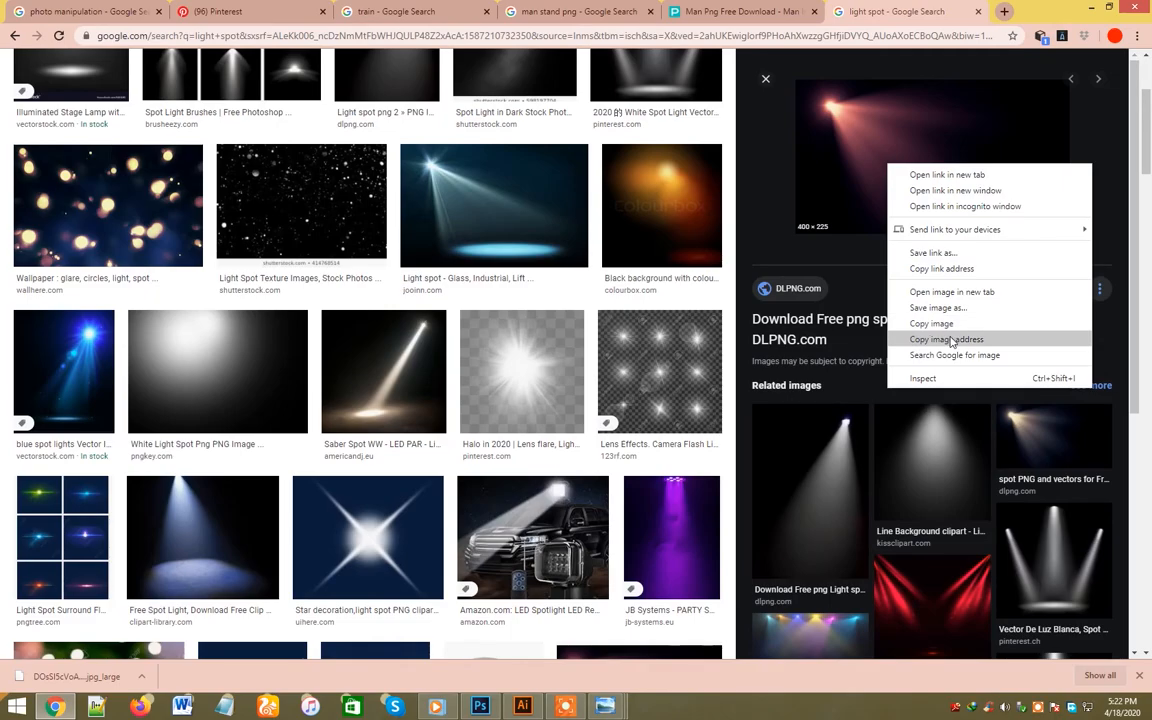
- Bring the pink spotlight image from the browser into TRAIN.psd, rotate it to shine down below the hanging lamp and blend it with Screen
click(956, 337)
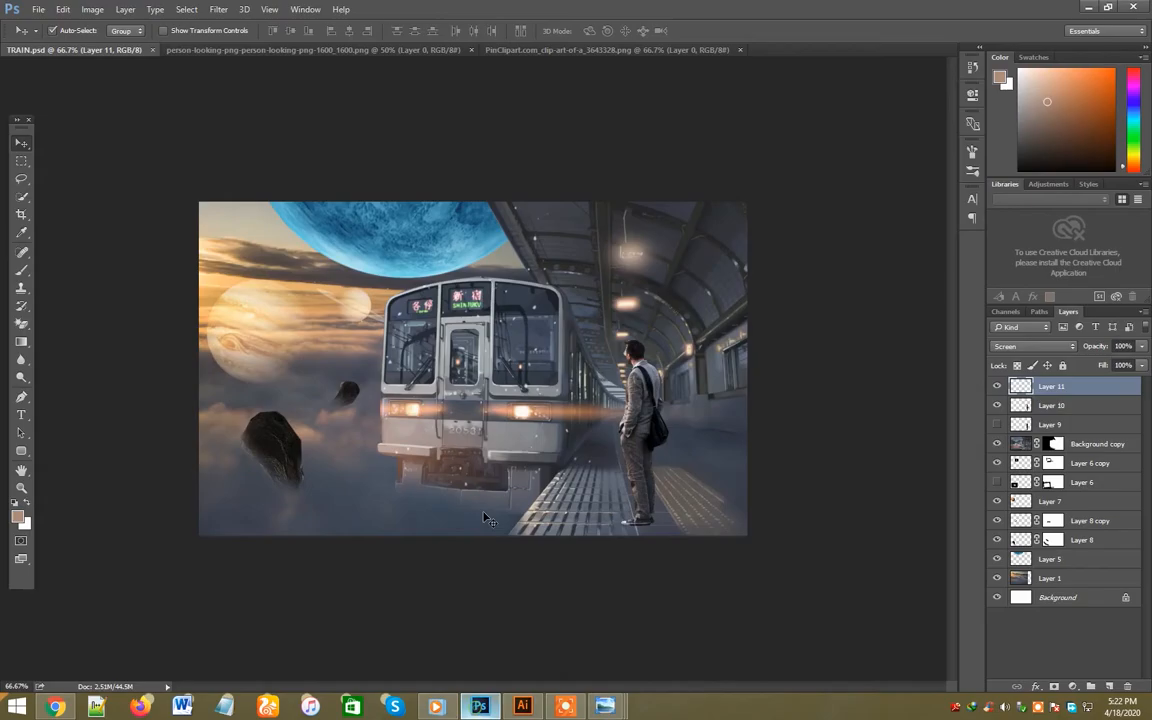
key(ctrl+v)
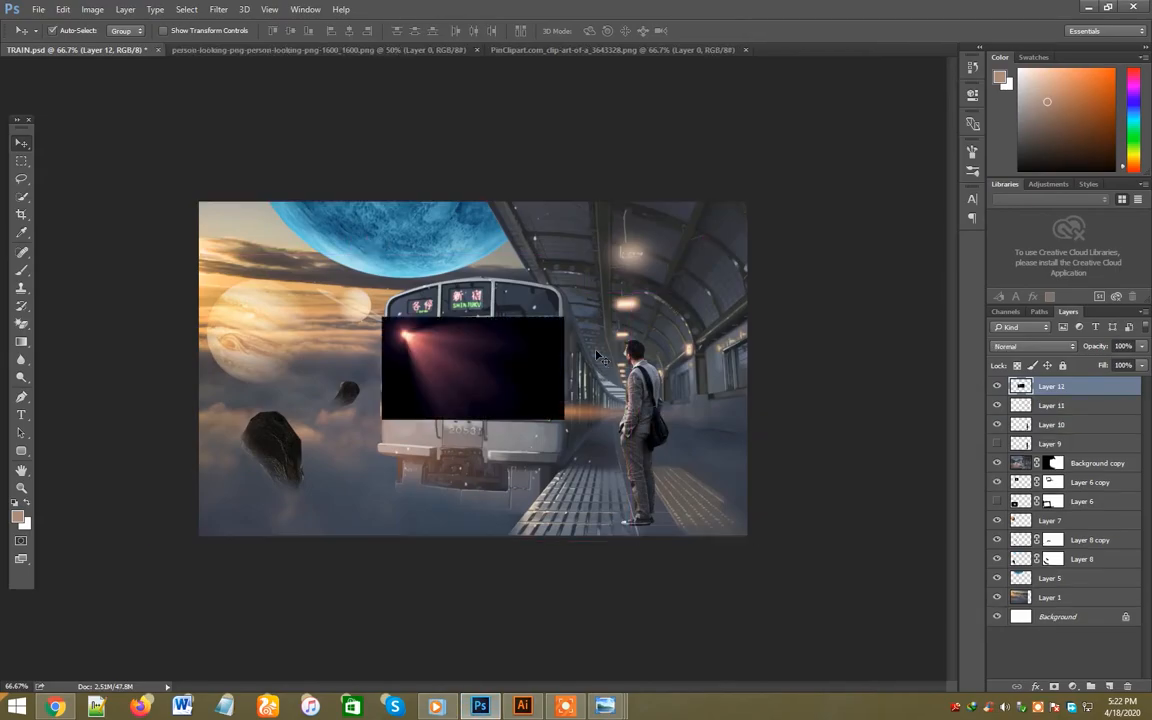
key(ctrl+t)
drag(575, 432, 506, 518)
key(Return)
drag(514, 399, 688, 365)
click(1033, 346)
click(1003, 440)
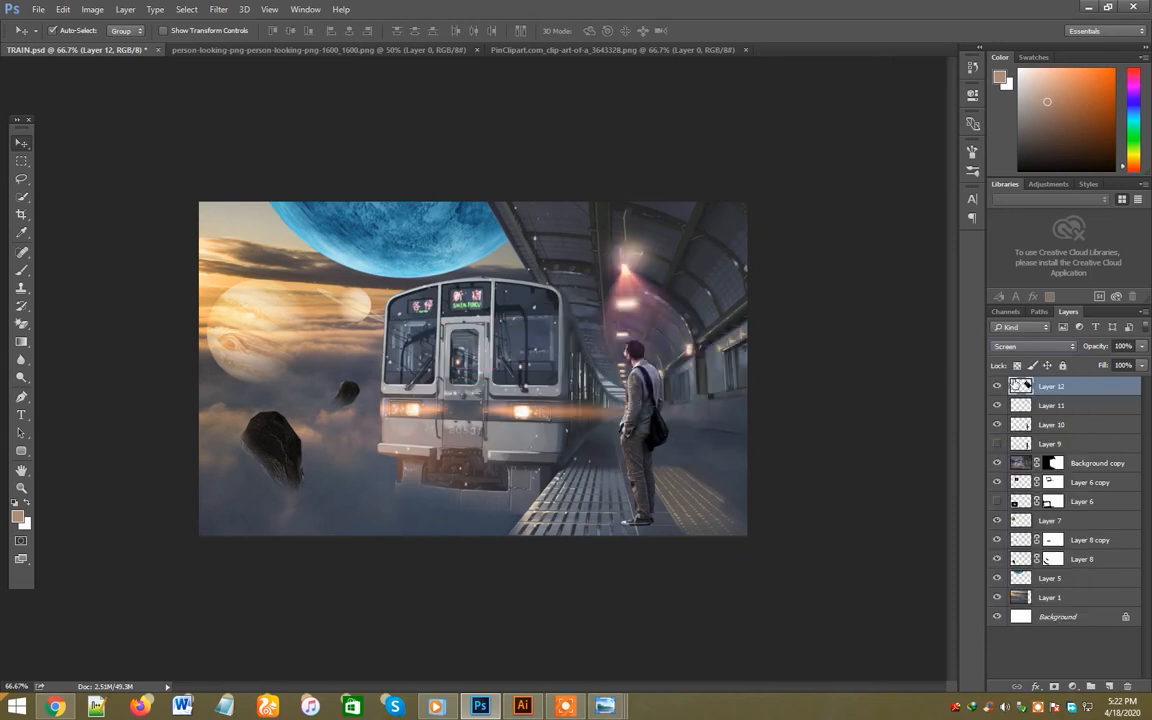
- Enlarge the pink light beam and move its source onto the hanging lamp
scroll(1013, 348, down, 1)
mouse_move(633, 287)
mouse_down()
mouse_move(652, 240)
mouse_move(640, 265)
mouse_up()
key(ctrl+t)
drag(757, 420, 847, 540)
key(Return)
drag(652, 274, 580, 242)
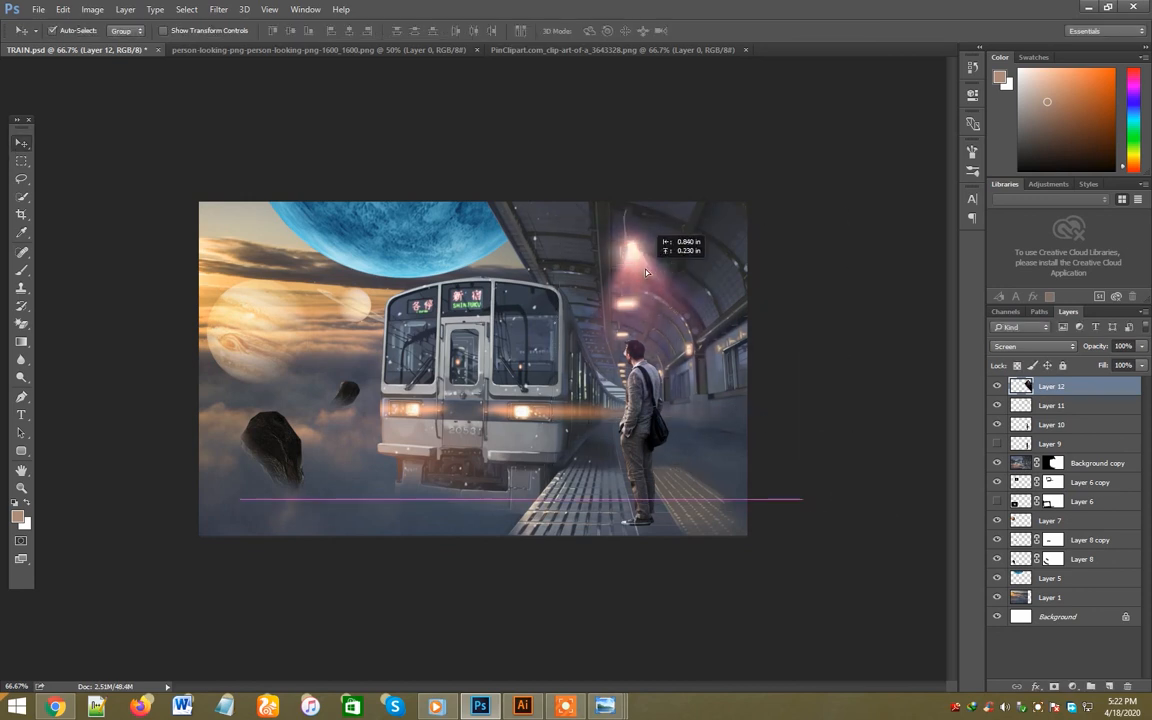
- Fine-tune the light beam's transform and position so it falls from the hanging lamp toward the man
key(ctrl+t)
drag(818, 495, 805, 500)
drag(679, 312, 670, 321)
key(Return)
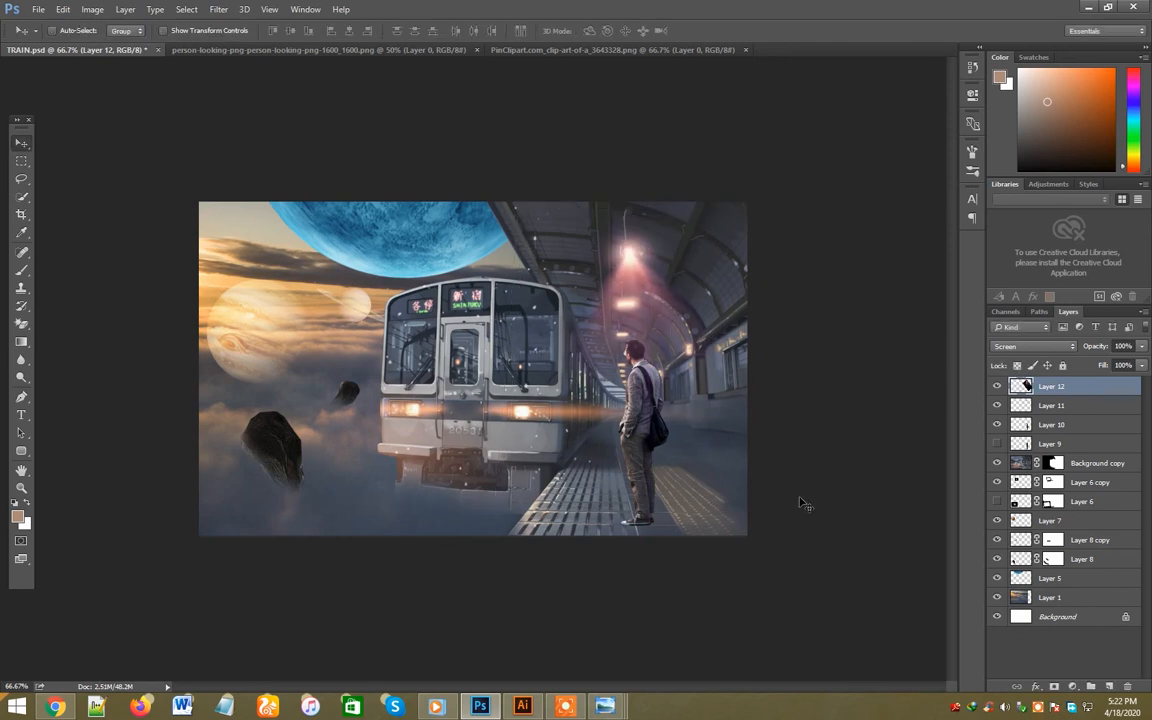
key(ctrl+t)
drag(779, 537, 780, 533)
key(Return)
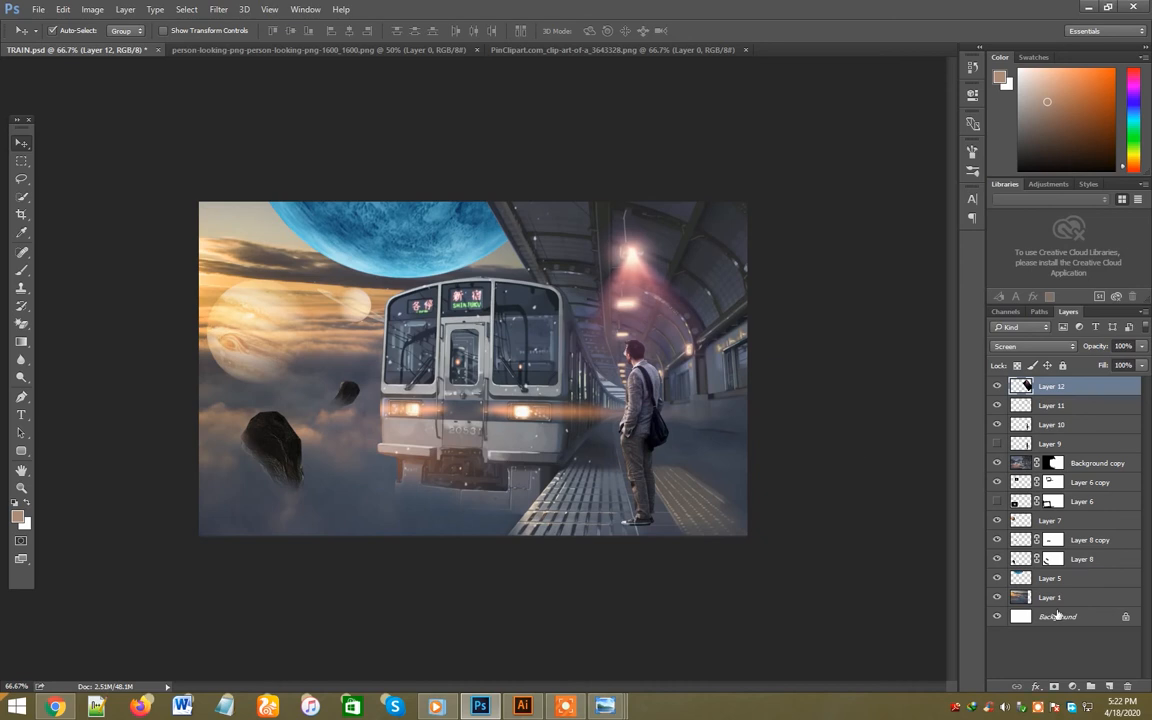
- Add a layer mask to the light beam and hide its visible edges around the lamp with a size 125 black brush
click(1054, 687)
key(b)
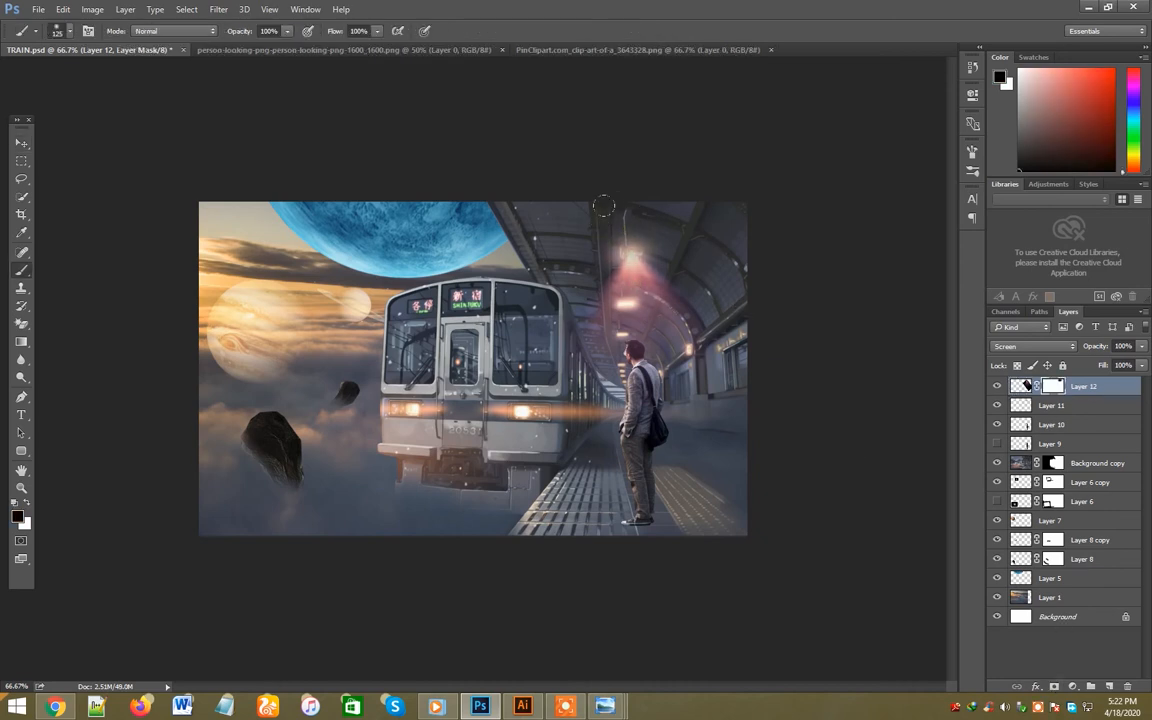
key(v)
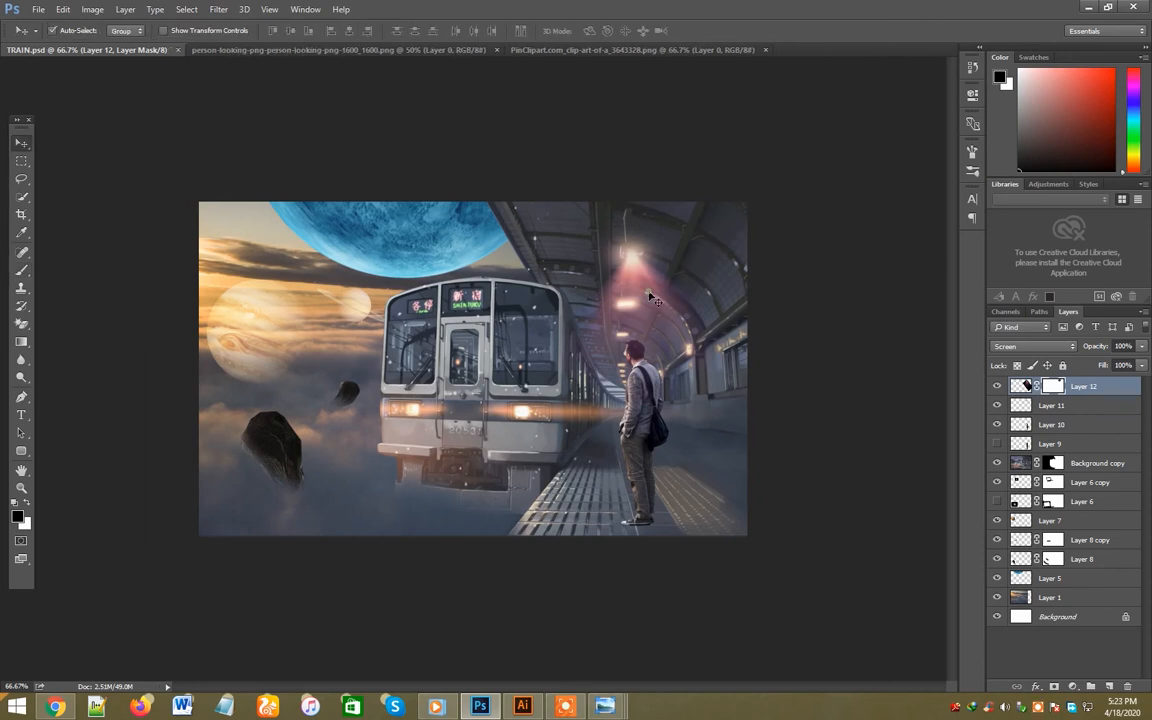
- Duplicate the masked light beam and set the copy's opacity to 40%
key(ctrl+j)
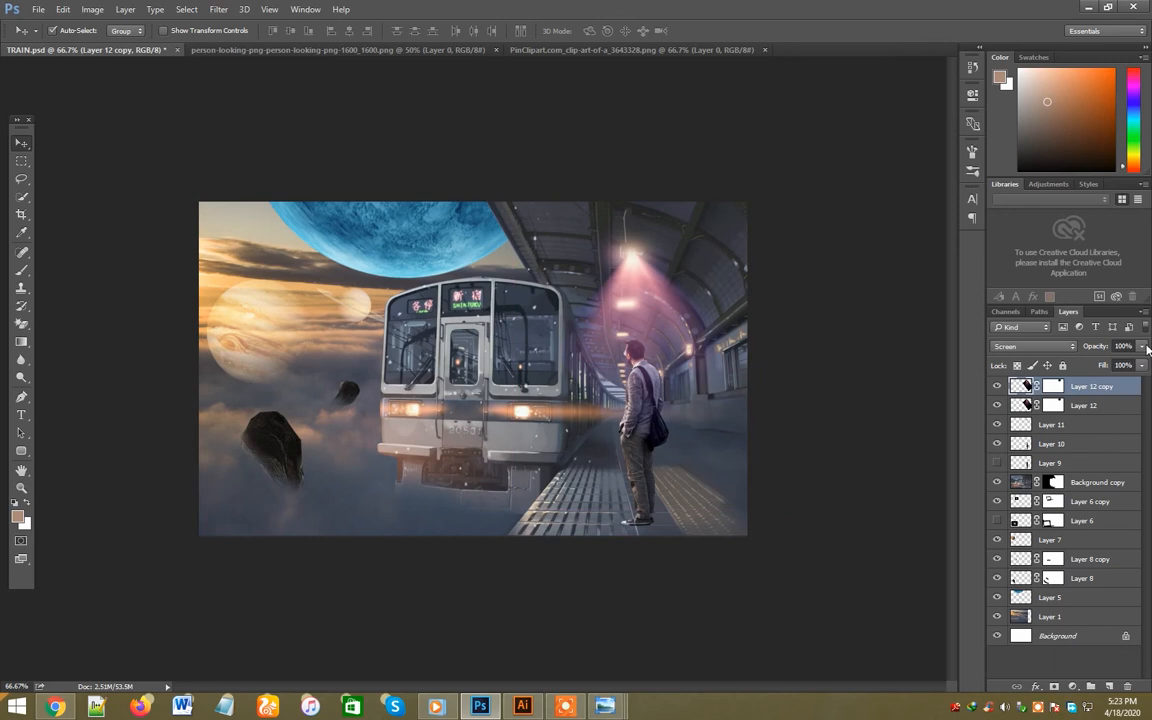
click(1142, 346)
drag(1140, 363, 1100, 366)
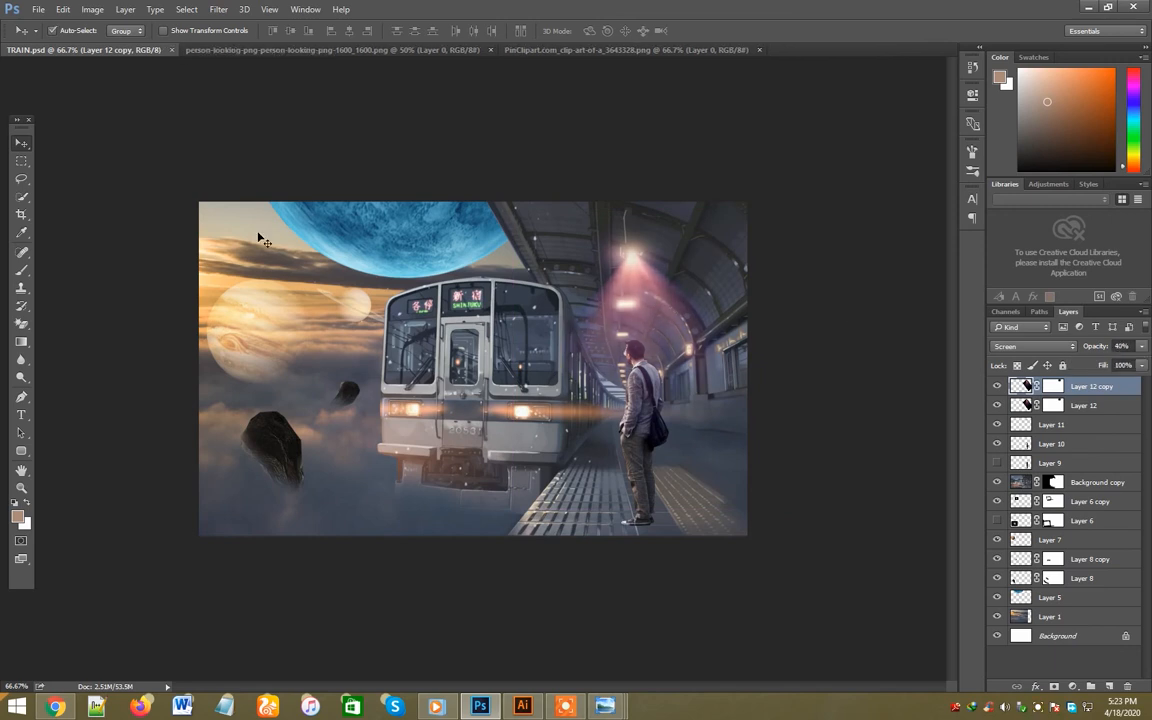
- Sample the orange sunset colour, paint it over the sky on a new layer with a size 800 brush and blend it with Hard Light
key(i)
click(221, 288)
click(1108, 686)
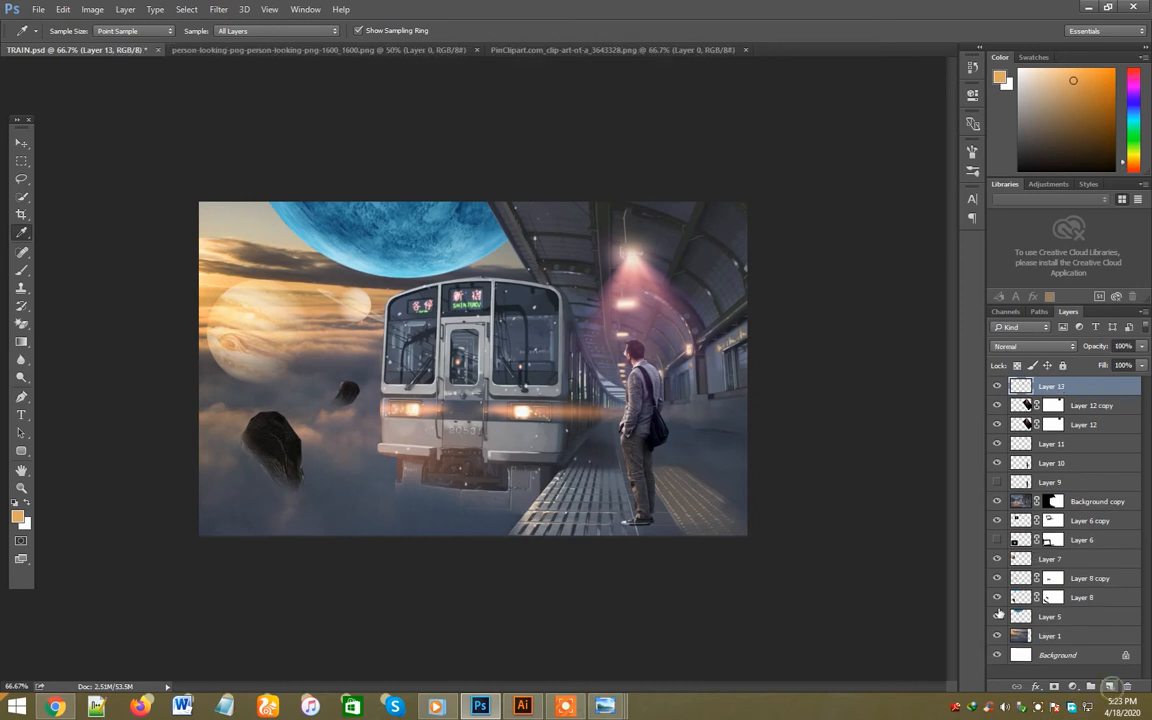
key(b)
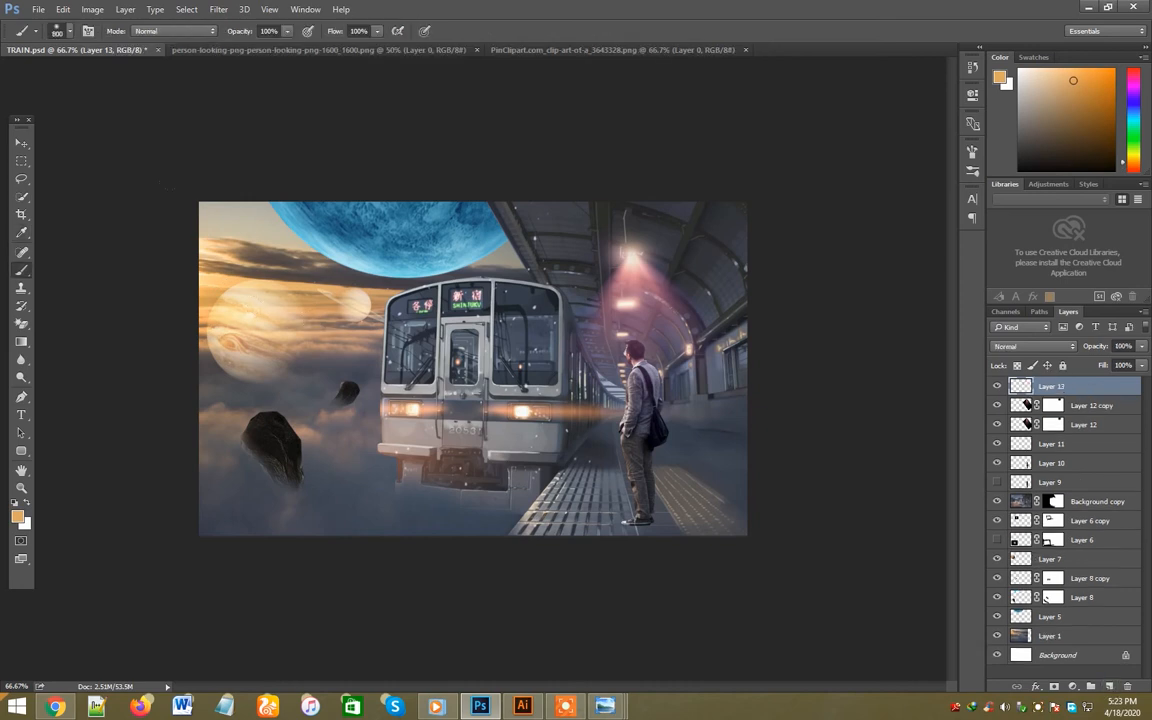
key(v)
click(1032, 346)
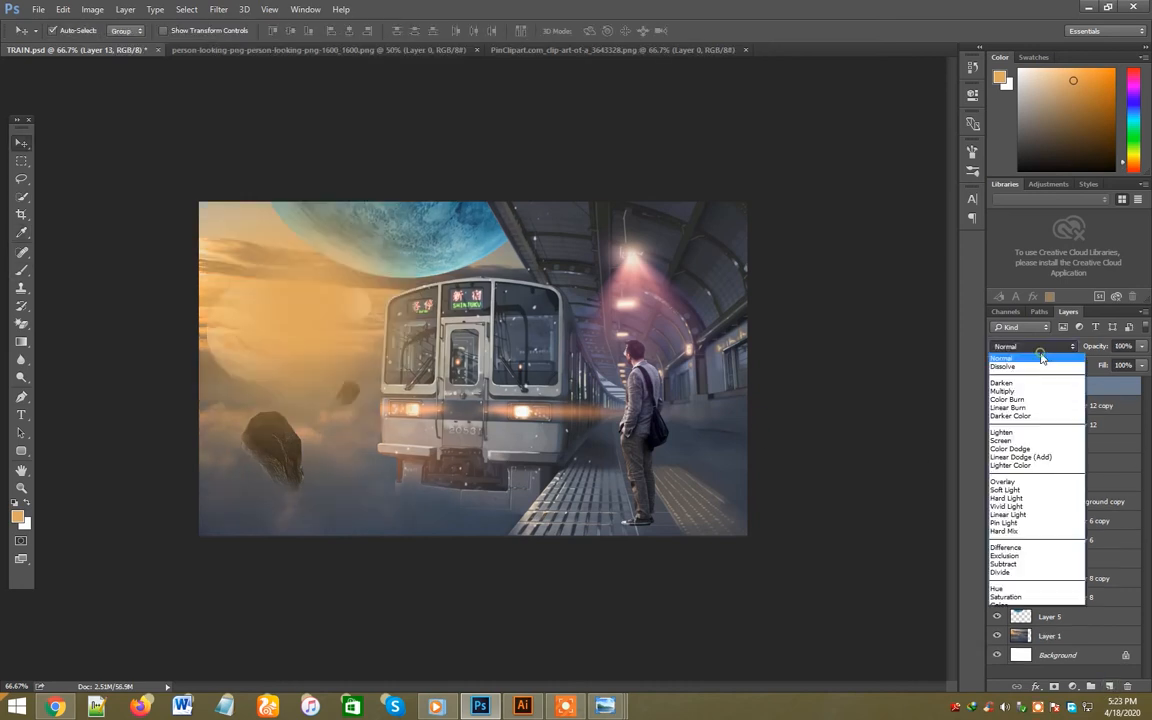
click(1015, 498)
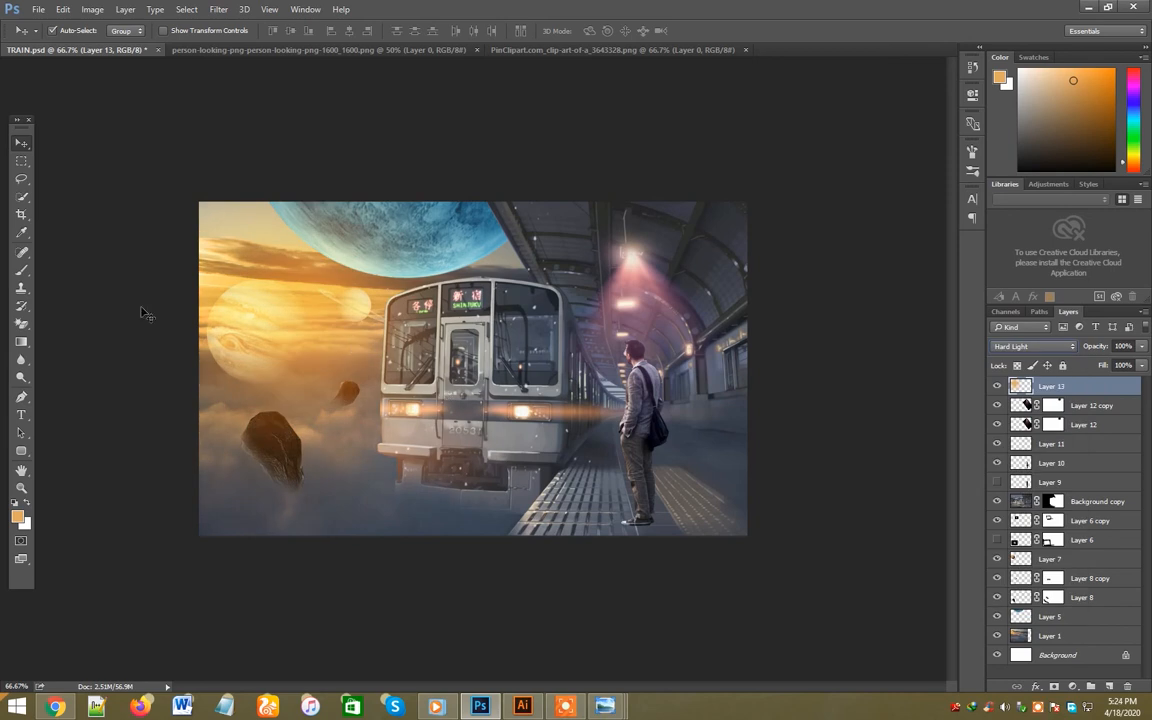
- Brush more orange glow over the sunset sky and clouds, undoing the last stroke
key(b)
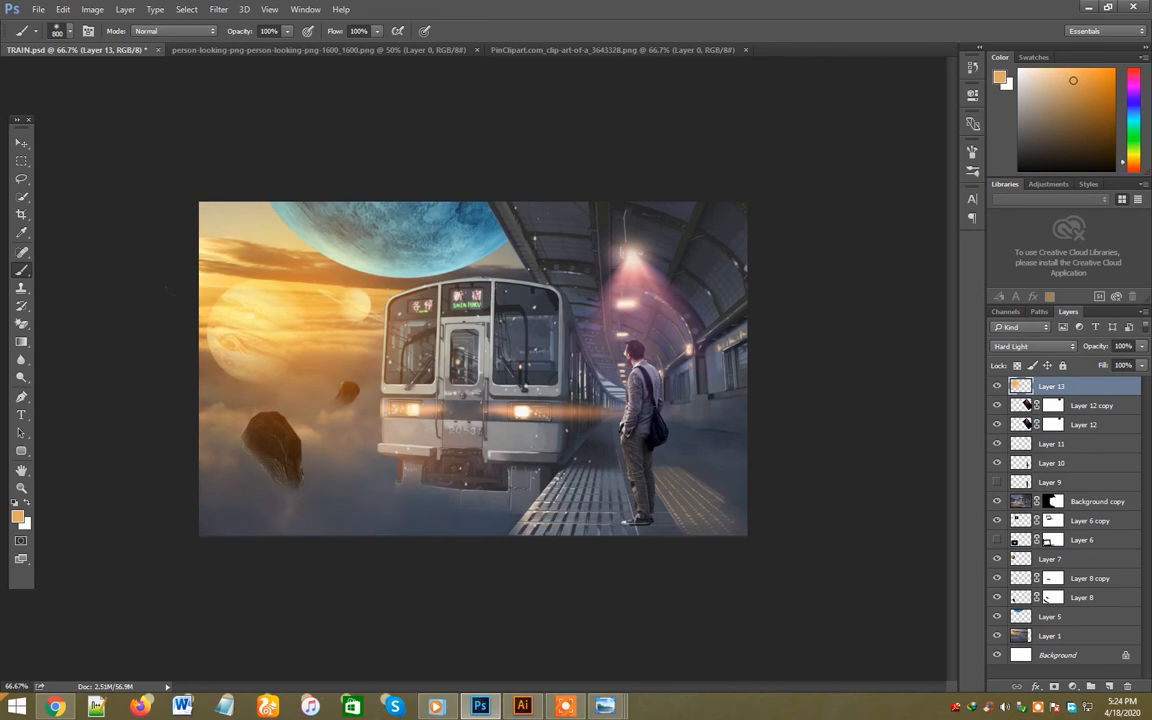
key(v)
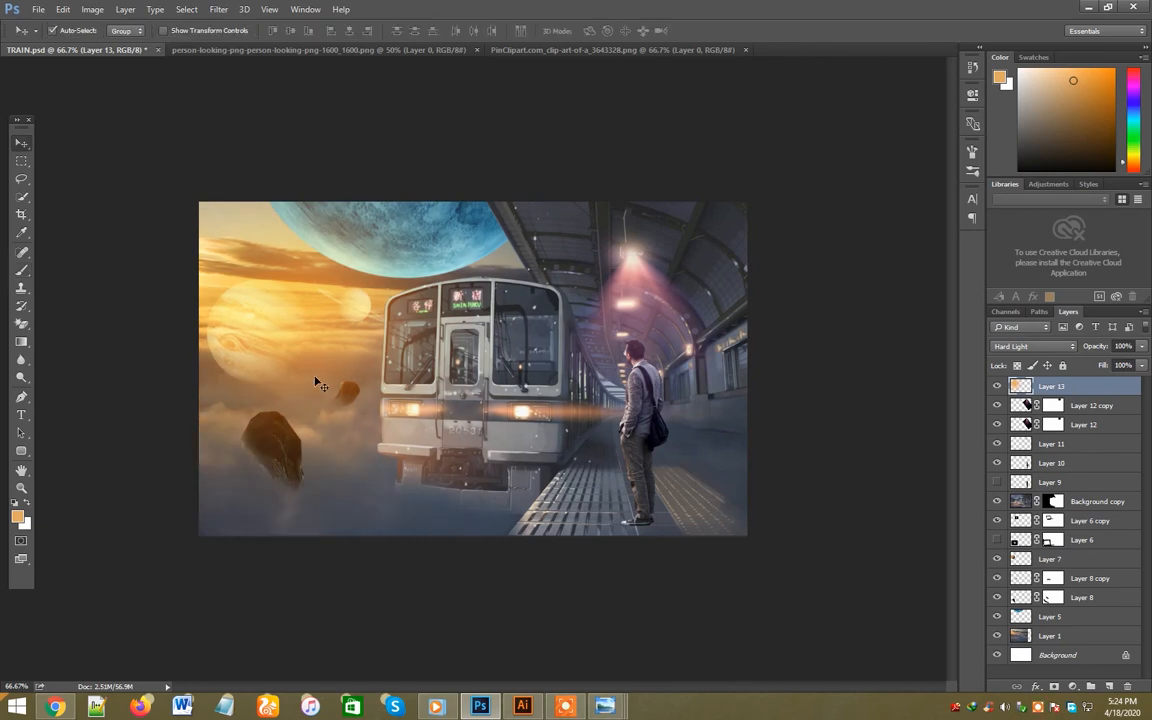
key(b)
click(322, 340)
key(ctrl+z)
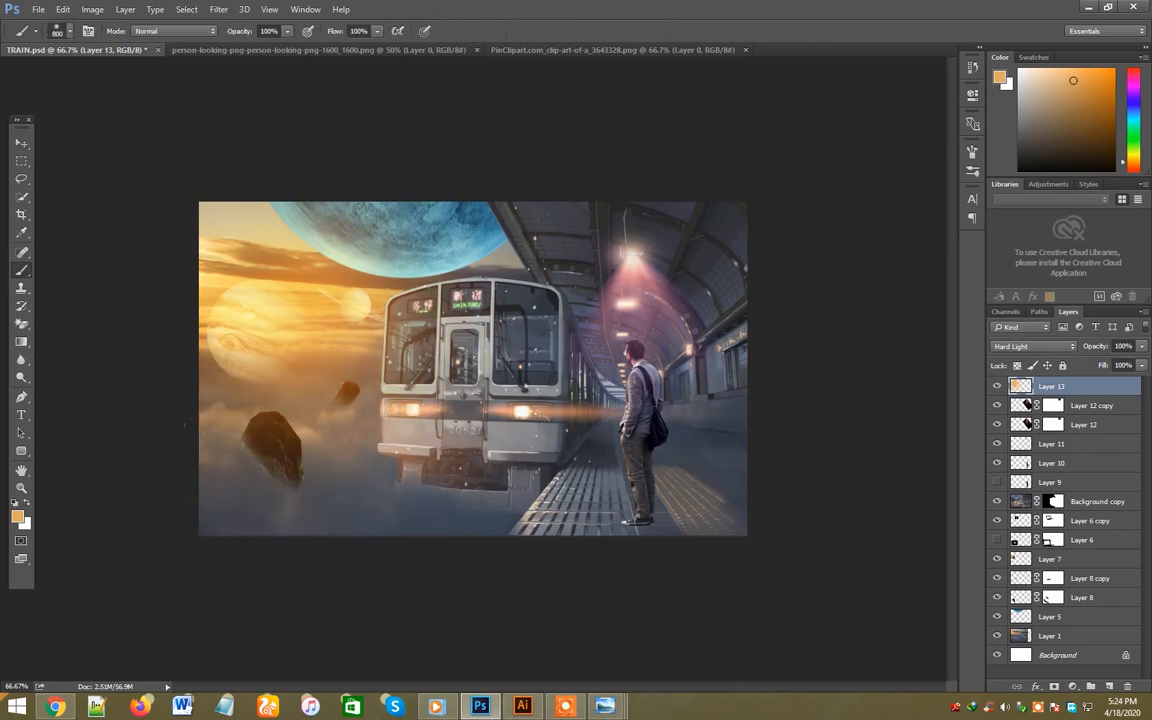
- Duplicate the orange glow layer, set the copy to Soft Light and lower its opacity
key(v)
key(ctrl+j)
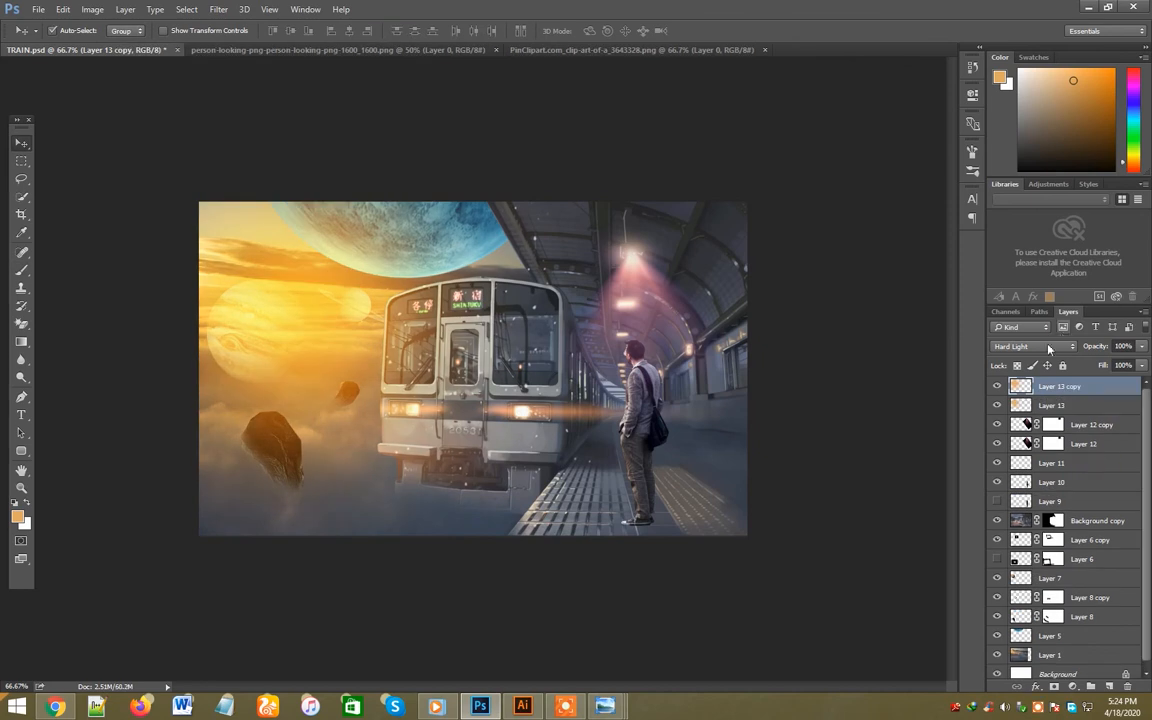
click(1049, 347)
click(1020, 440)
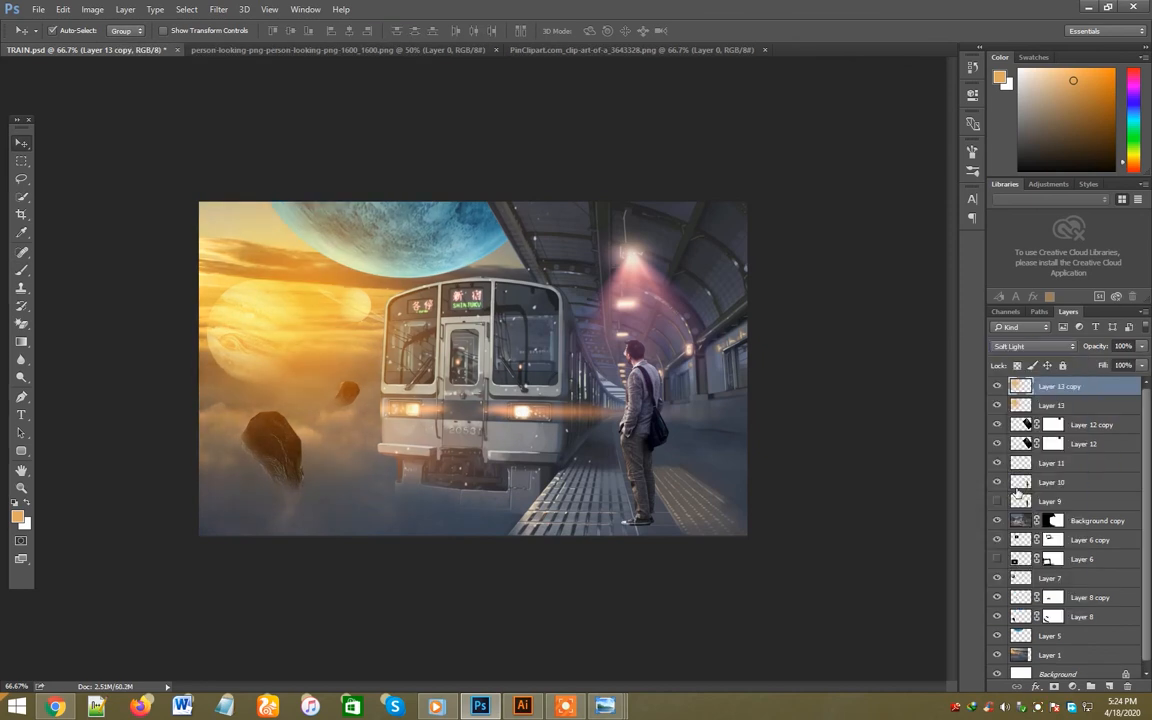
click(1141, 346)
drag(1140, 364, 1110, 368)
- Add an Outer Glow to the blue planet with a 103 px size and colour #2c7590 sampled from the planet
click(467, 233)
click(1030, 636)
right_click(1030, 636)
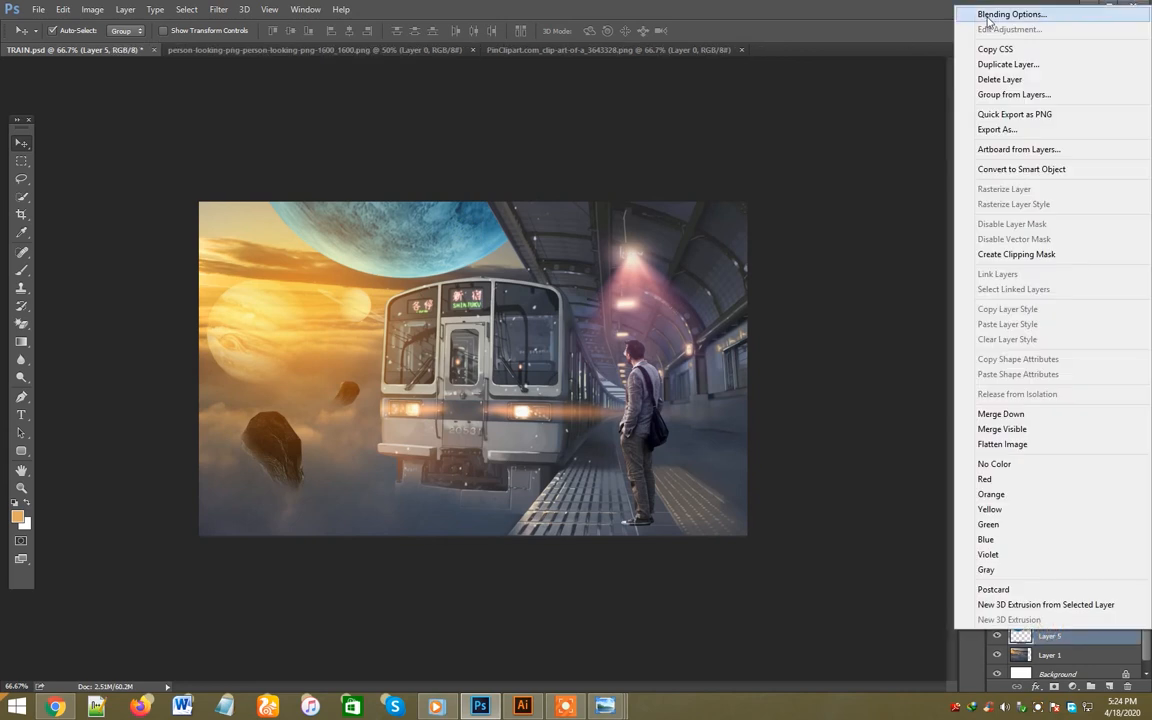
key(Escape)
drag(677, 118, 870, 84)
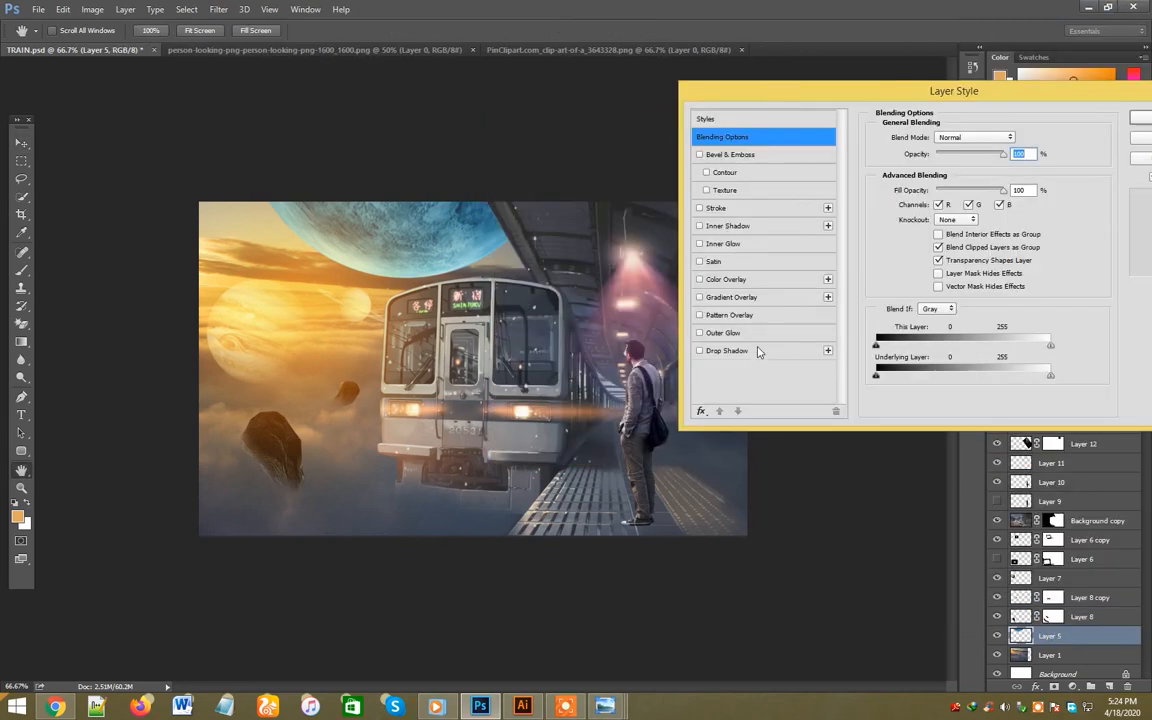
click(722, 332)
drag(930, 263, 952, 266)
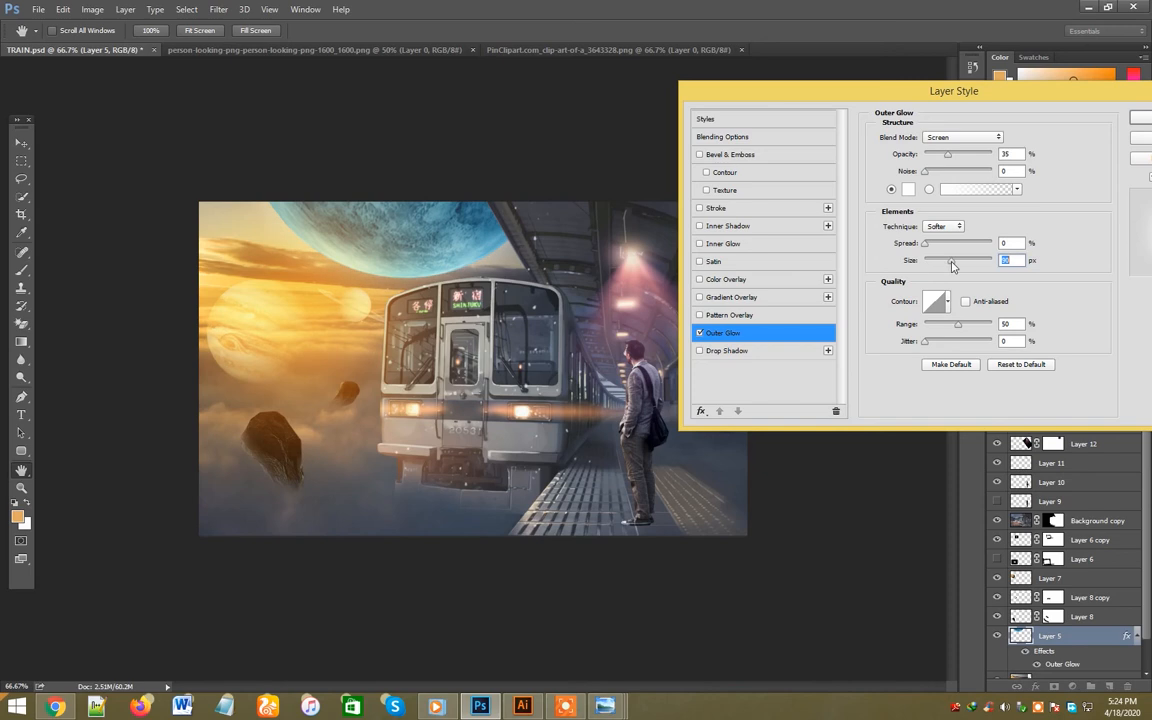
click(908, 189)
click(483, 211)
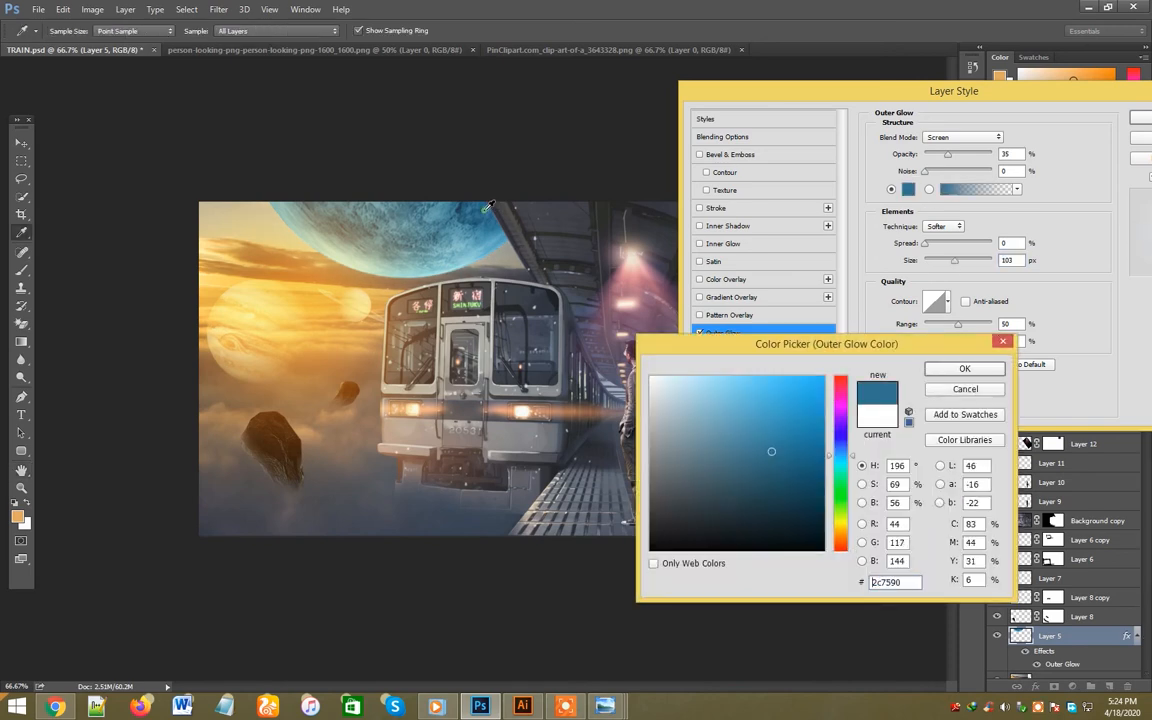
click(962, 369)
- Set the planet's Outer Glow to 79% opacity and 62 px size, trying other blend modes such as Hard Mix before returning to Screen
drag(948, 161, 977, 158)
click(962, 138)
click(959, 148)
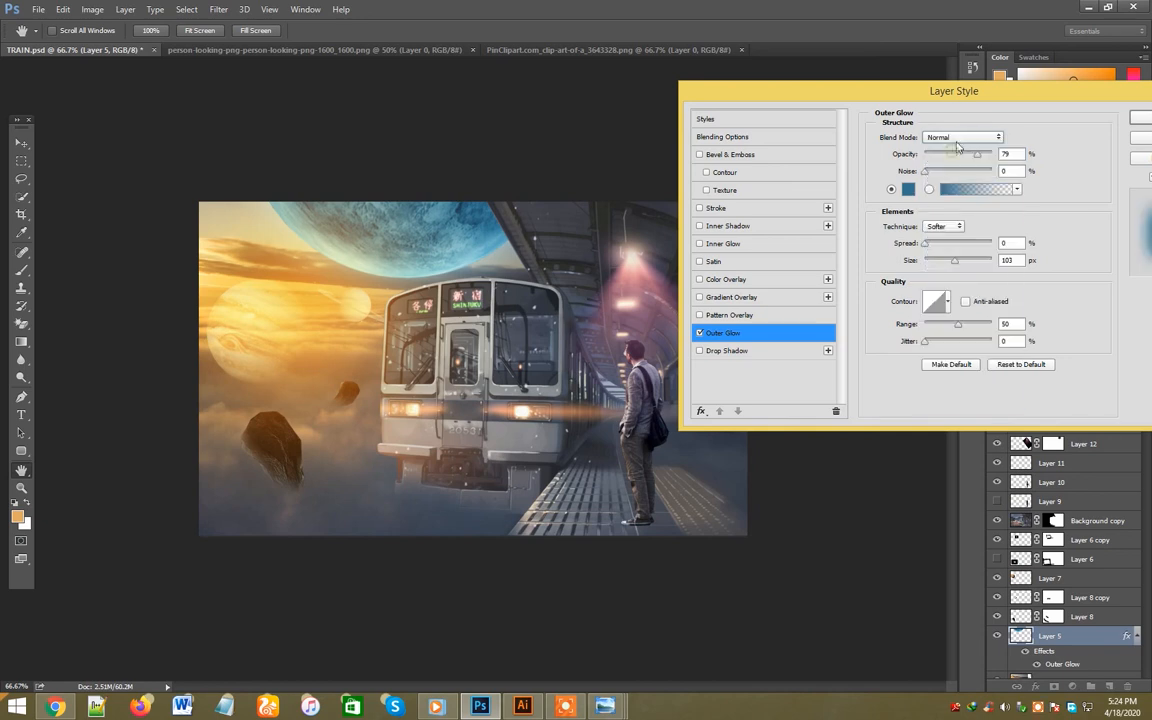
scroll(963, 140, down, 1)
scroll(962, 138, down, 17)
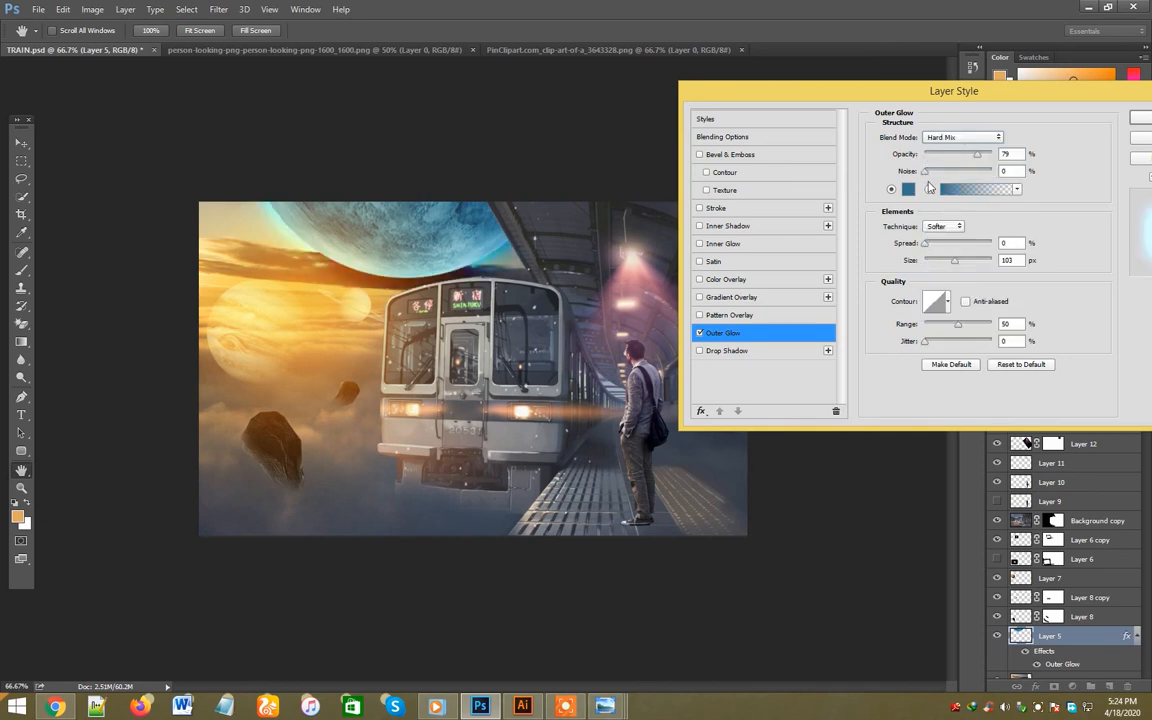
drag(954, 260, 950, 266)
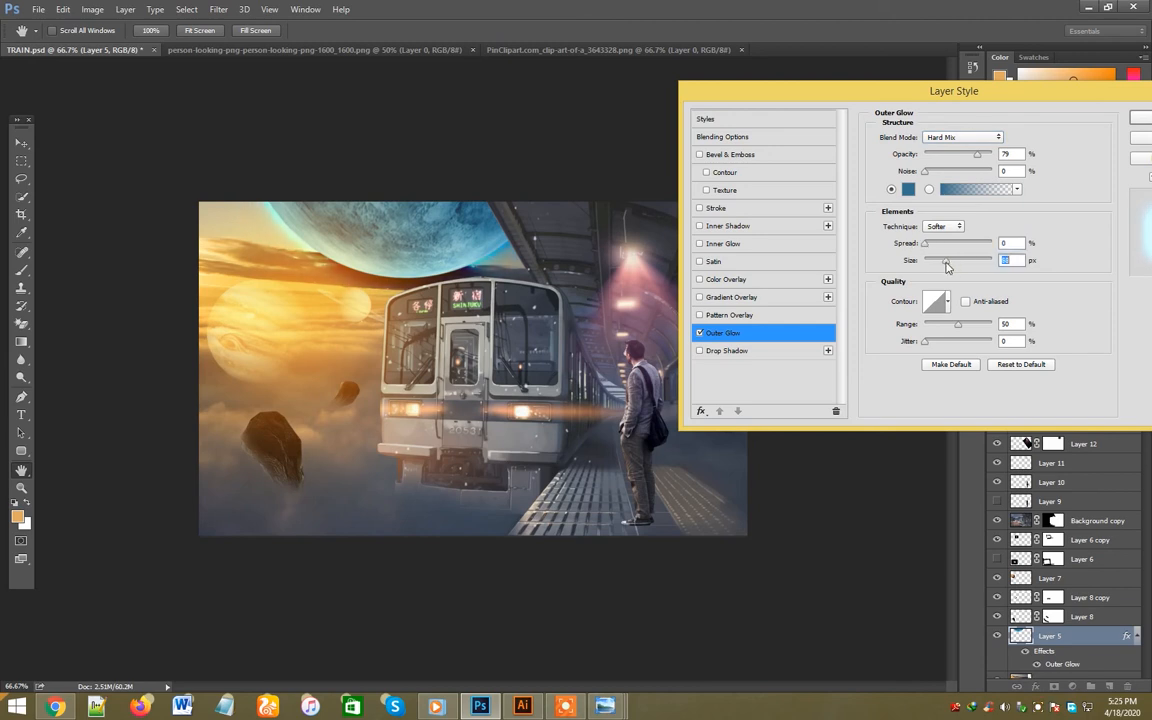
click(960, 137)
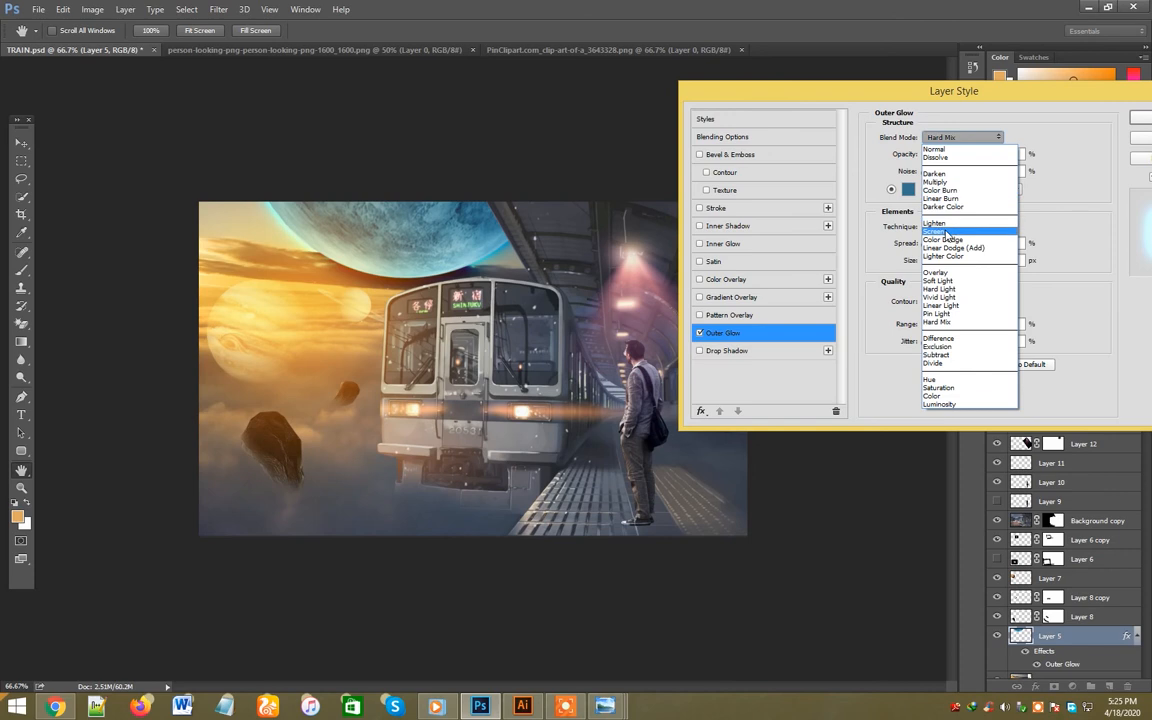
click(946, 229)
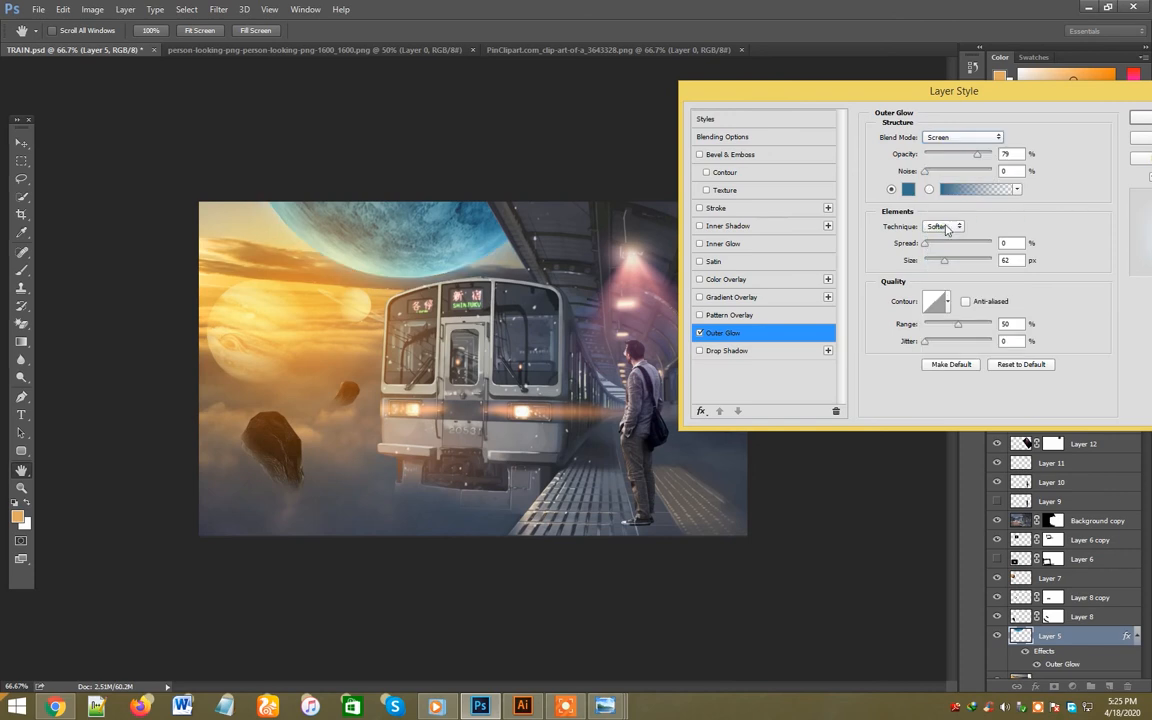
- Add an Inner Glow in blue sampled from the planet, enlarge its size and apply the layer style
click(700, 244)
click(718, 244)
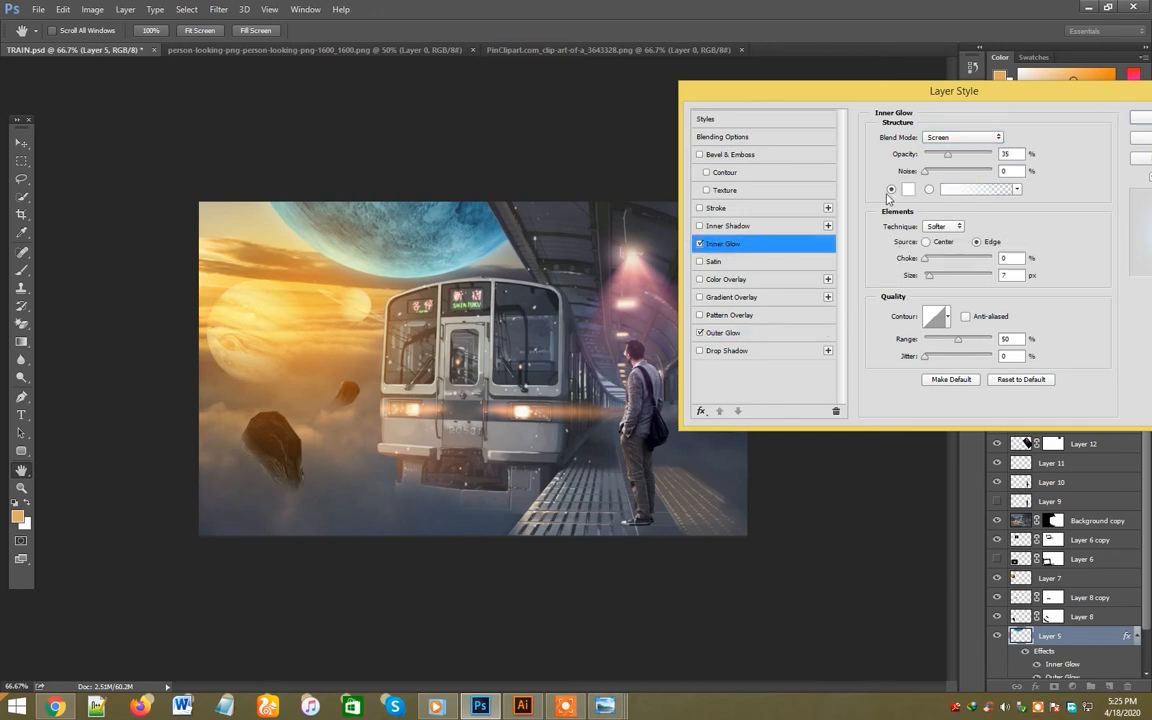
click(908, 189)
click(965, 368)
drag(928, 276, 940, 283)
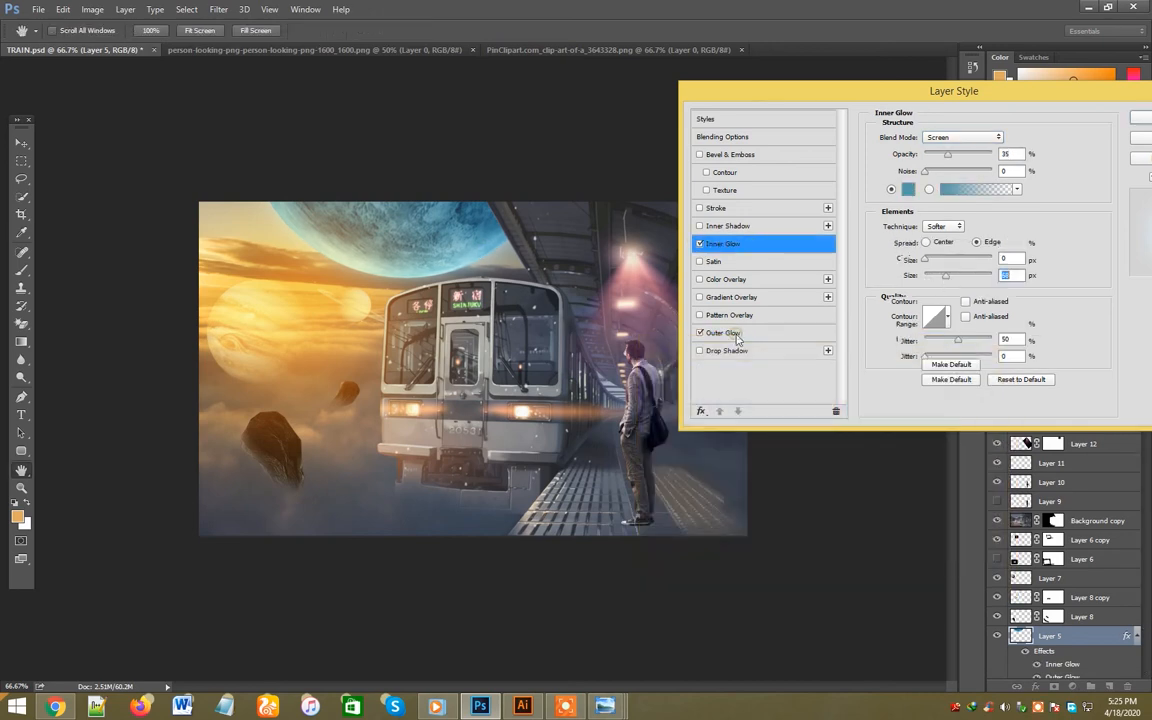
click(733, 333)
click(1134, 121)
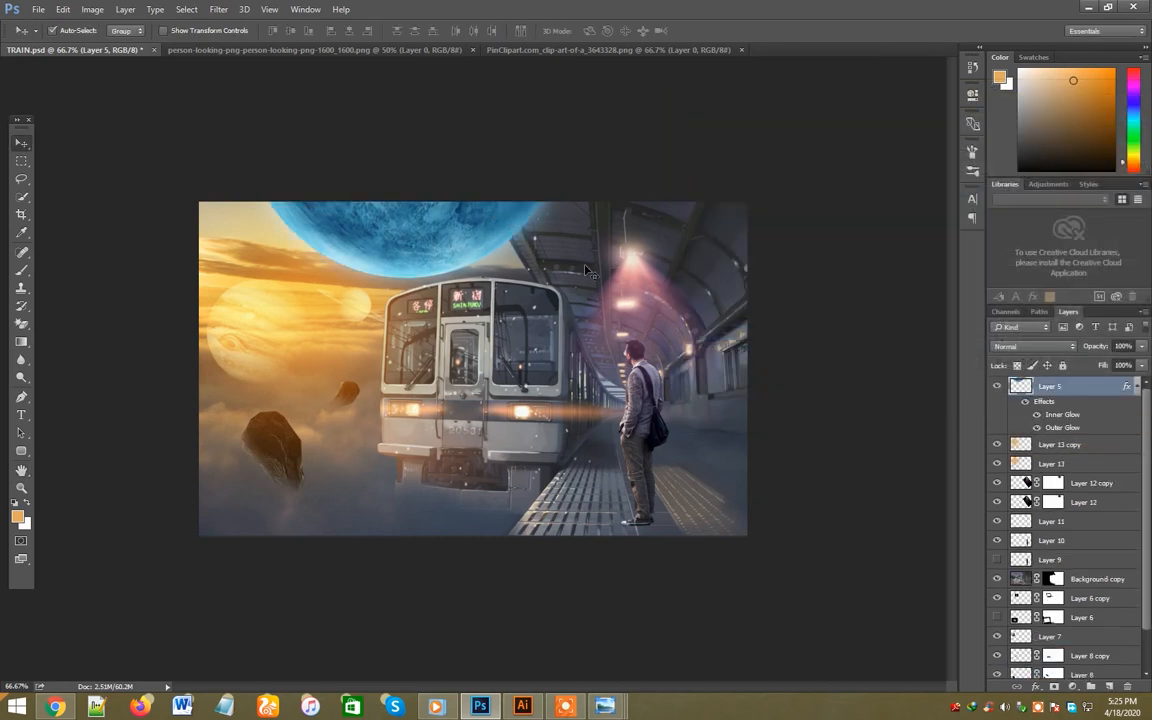
- Lower the blue planet layer in the stack to sit directly beneath Layer 6 and above Layer 7
key(ctrl)
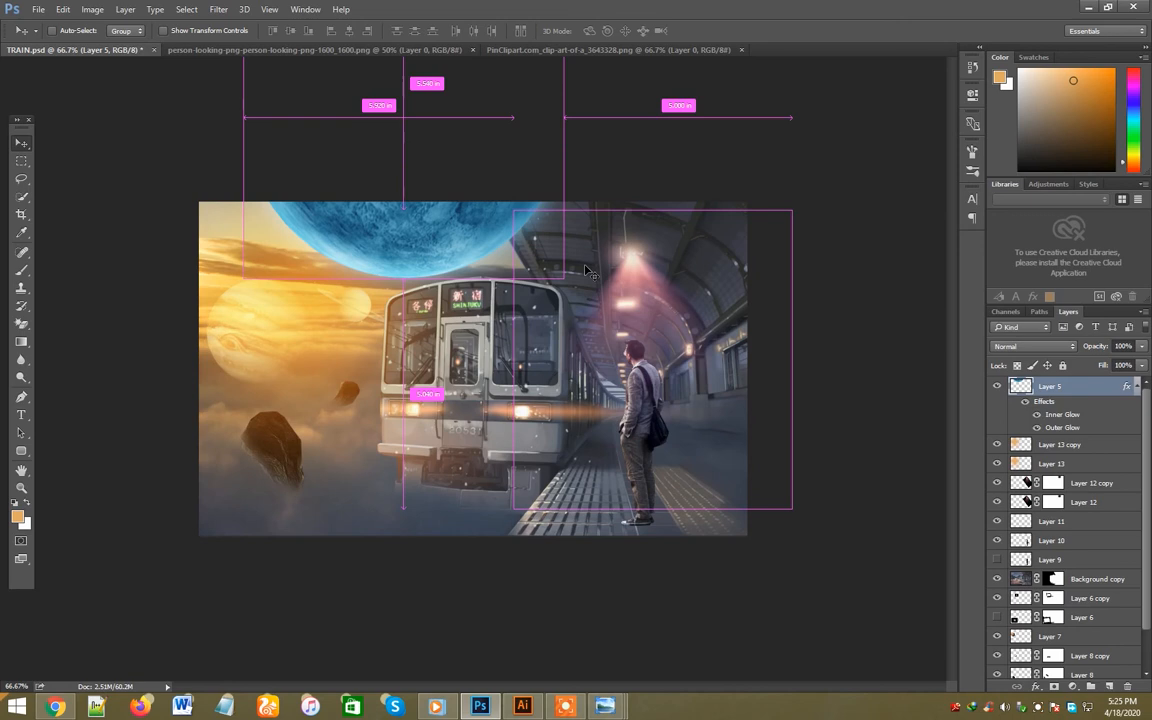
key(ctrl+bracketleft)
key(ctrl+bracketleft)
key(ctrl+bracketleft)
key(ctrl+bracketleft)
key(ctrl+bracketleft)
key(ctrl+bracketleft)
key(ctrl+bracketleft)
key(ctrl+bracketleft)
key(ctrl+bracketleft)
key(ctrl+bracketleft)
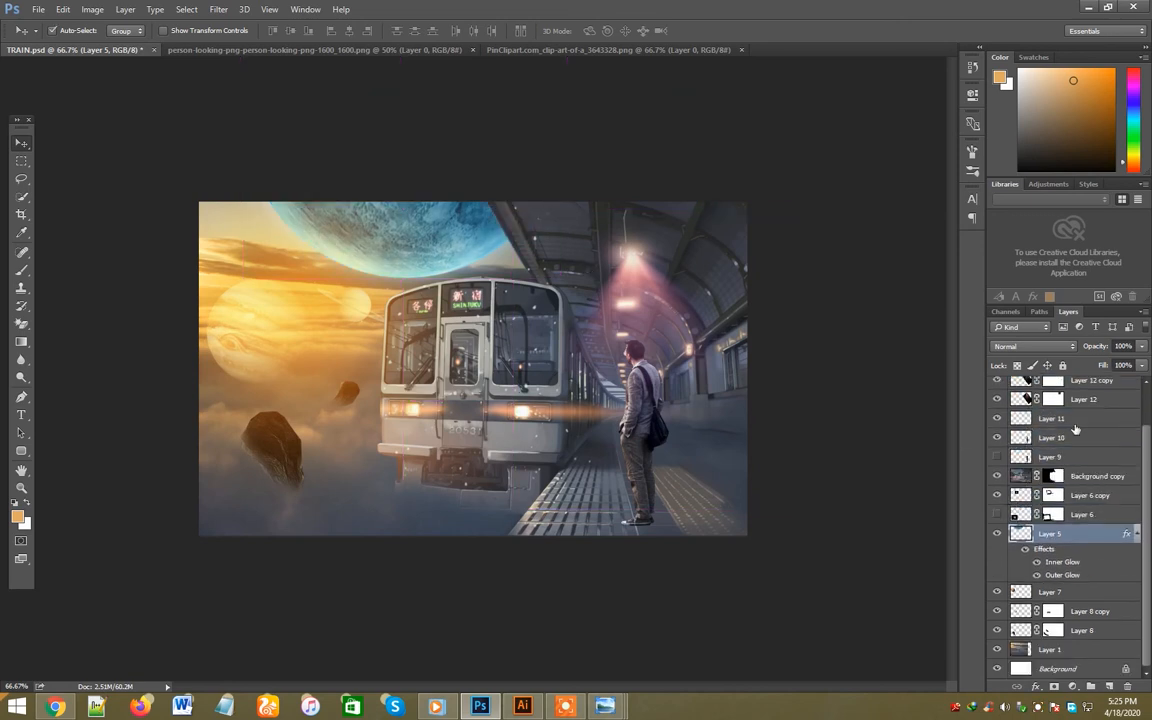
click(1083, 397)
shift+click(1088, 386)
drag(1088, 388, 1089, 557)
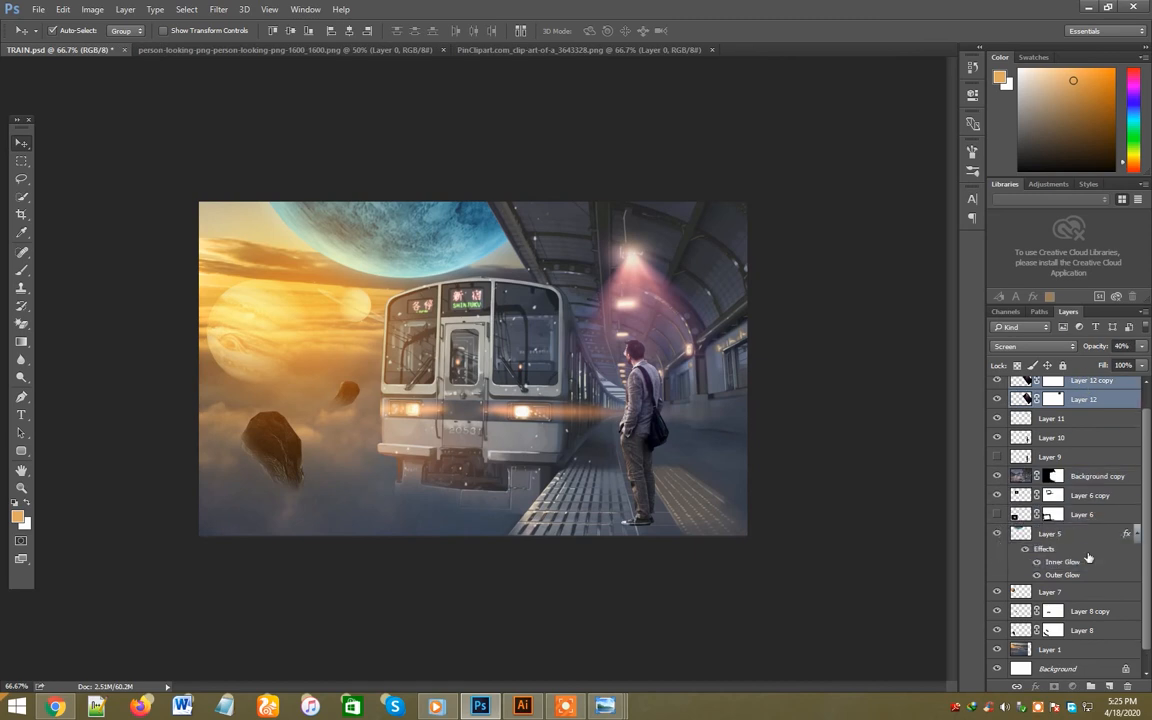
key(ctrl+z)
- Move the two orange glow layers, Layer 13 and Layer 13 copy, below the blue planet layer
click(1066, 404)
shift+click(1065, 389)
drag(1065, 389, 1077, 607)
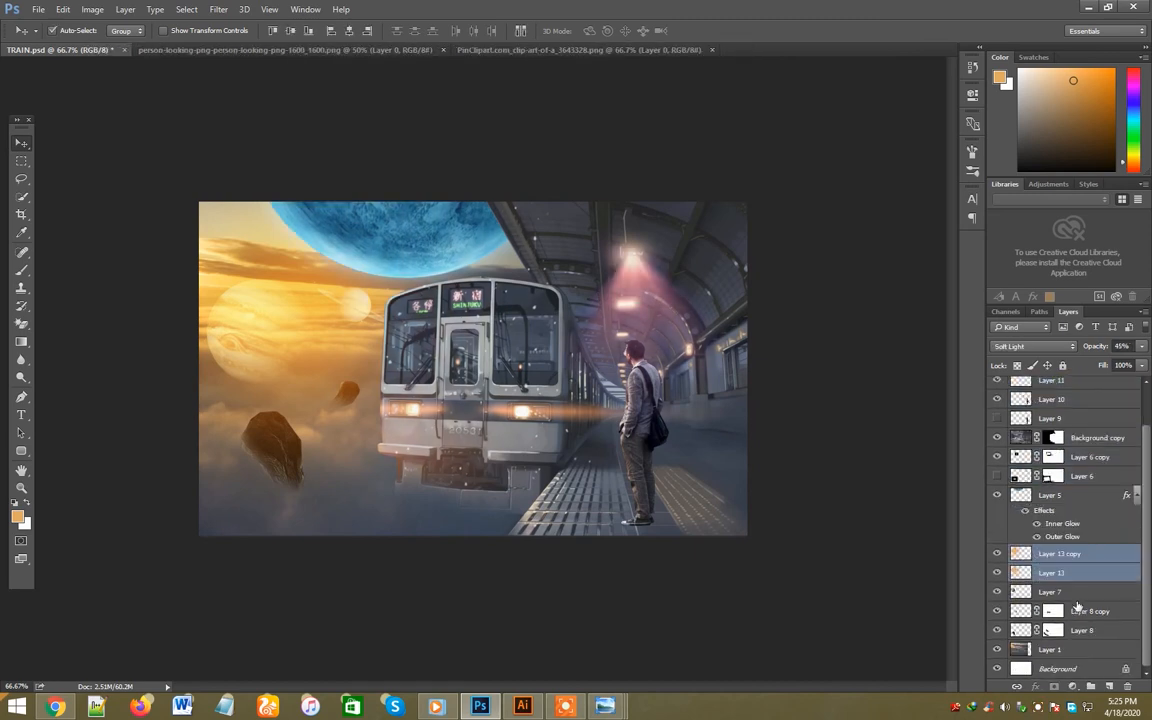
click(1073, 554)
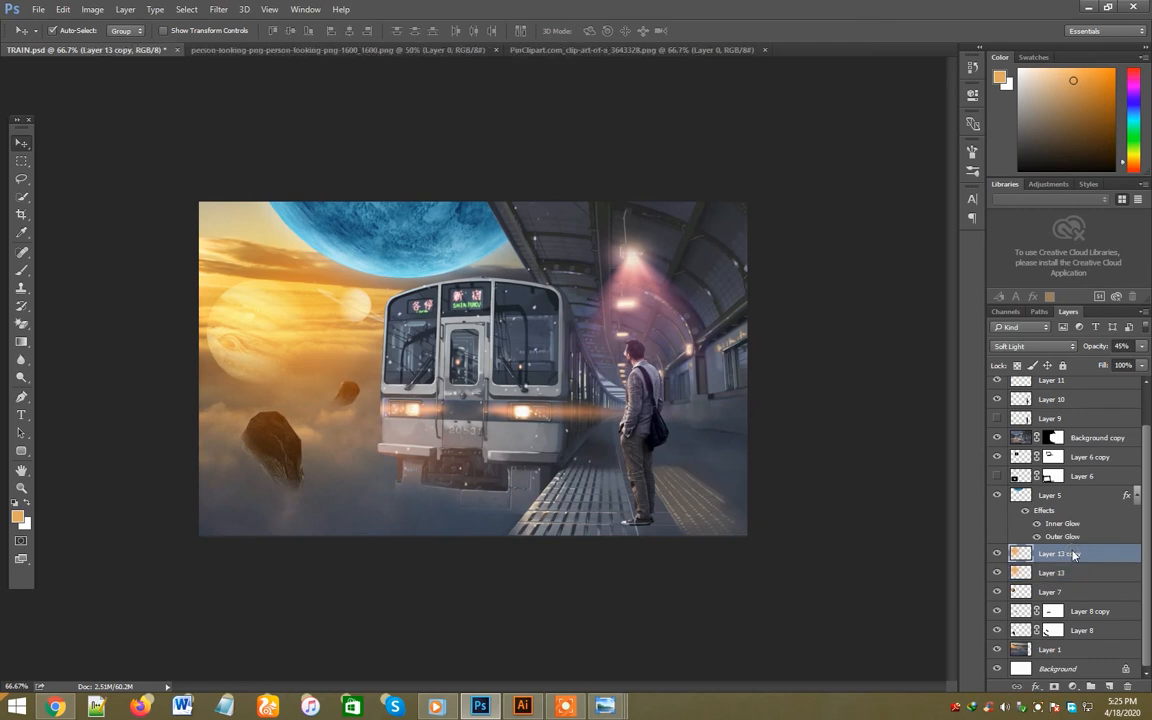
click(542, 340)
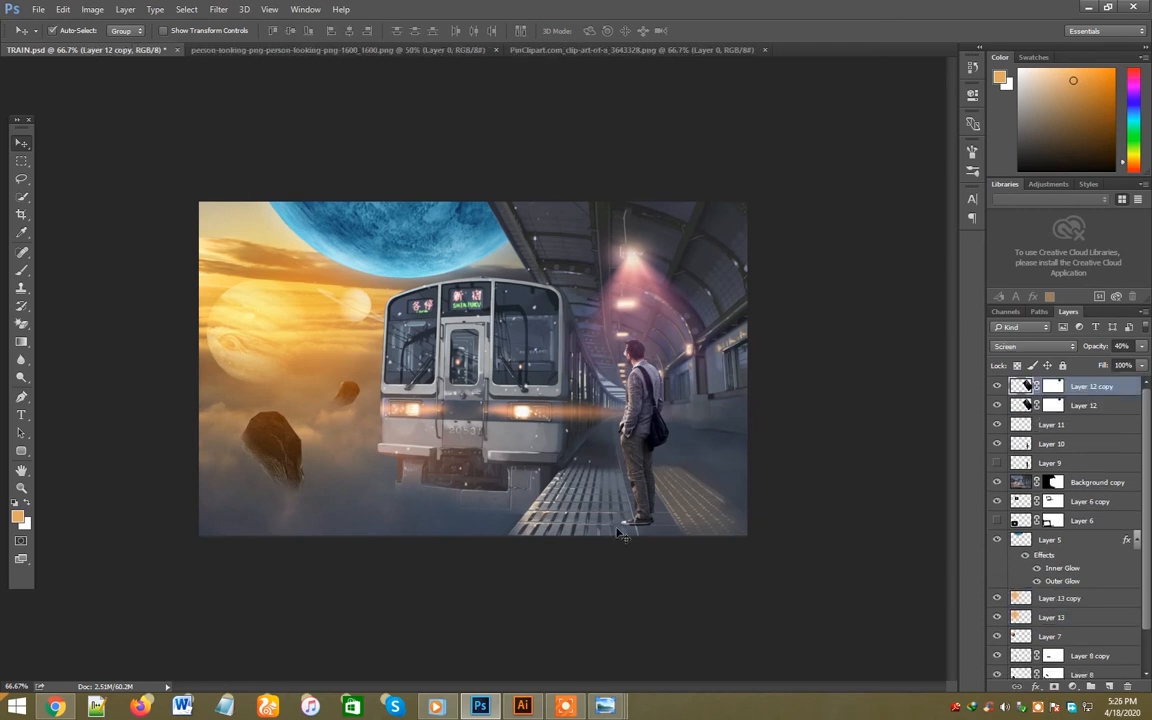
- Rework the planet's Outer Glow by trying other blend modes, adjusting its opacity and enlarging its size
double_click(1062, 581)
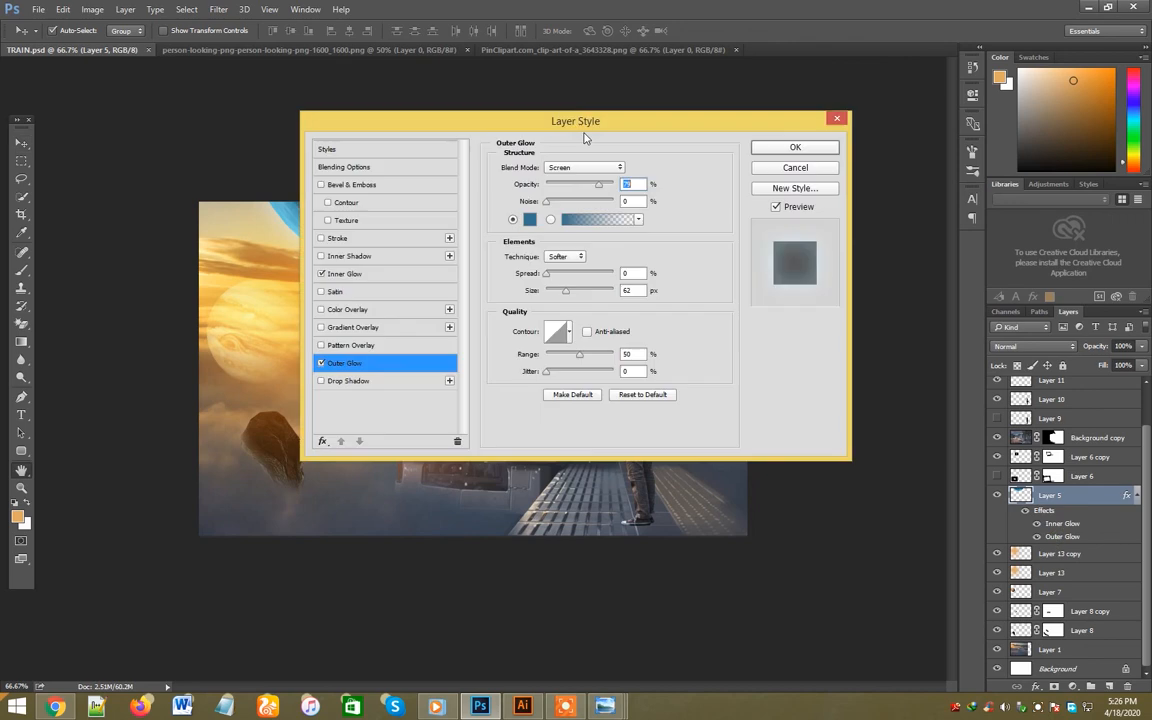
drag(585, 137, 930, 178)
click(929, 208)
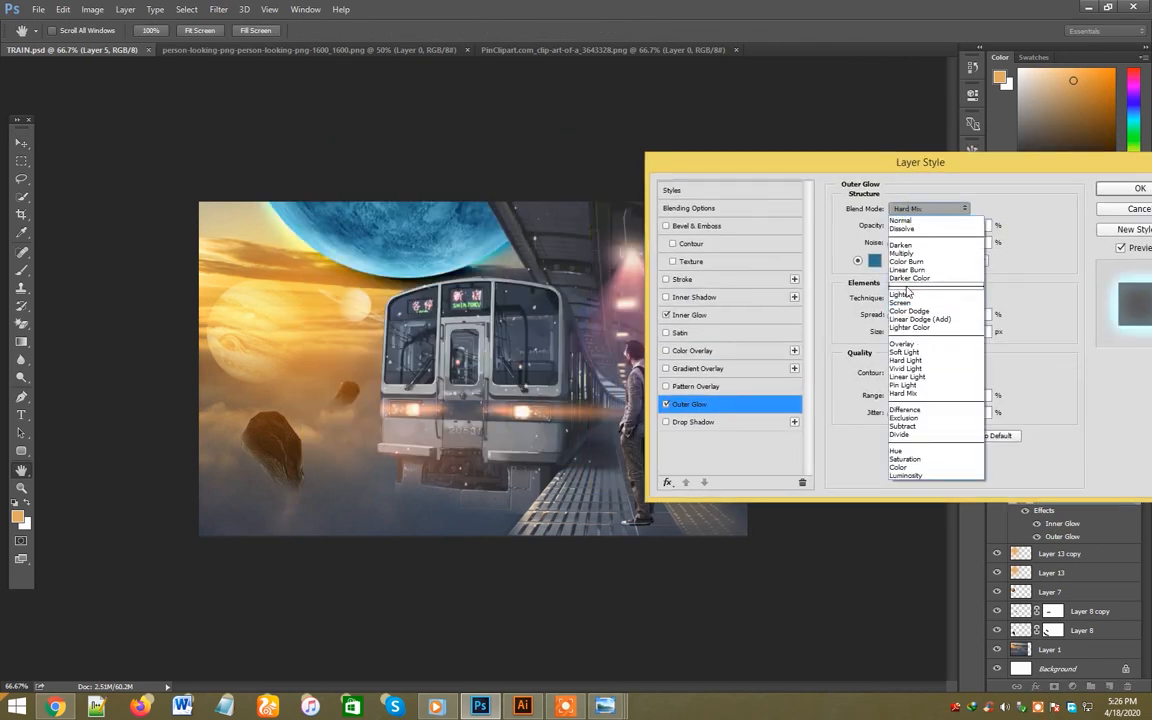
click(905, 294)
scroll(920, 213, down, 1)
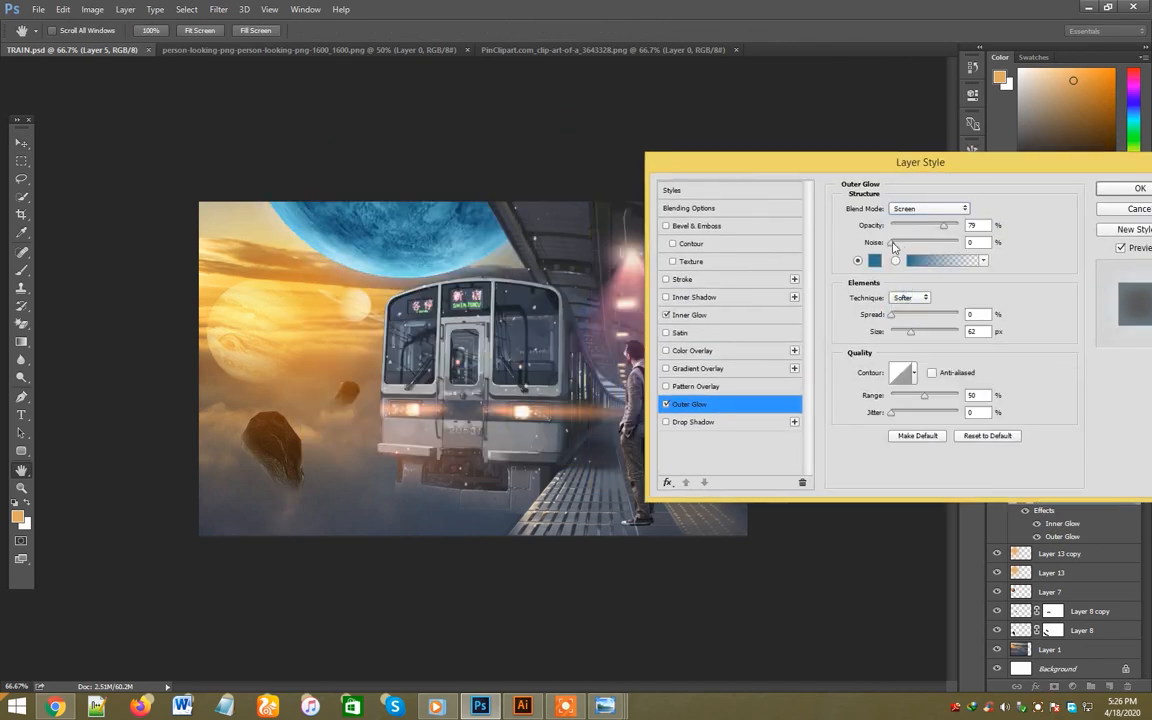
drag(893, 246, 884, 247)
click(957, 212)
click(873, 240)
mouse_move(945, 223)
mouse_down()
mouse_move(966, 230)
mouse_move(932, 241)
mouse_up()
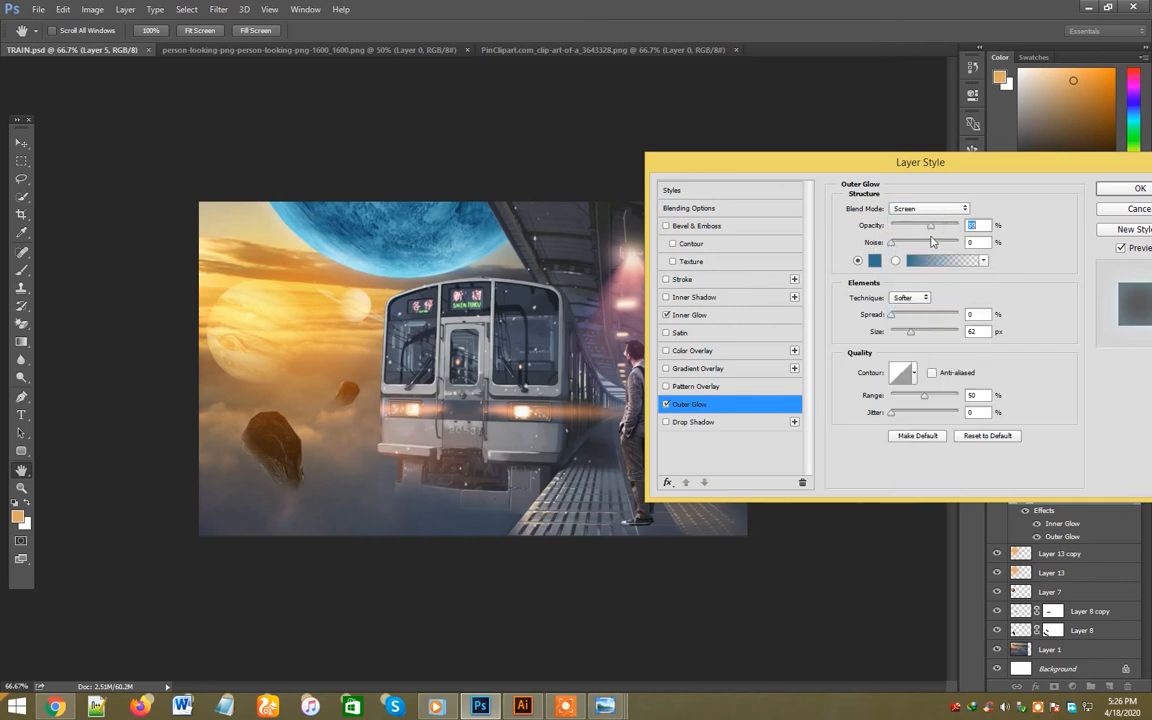
click(668, 406)
click(668, 406)
drag(910, 331, 921, 336)
click(1138, 188)
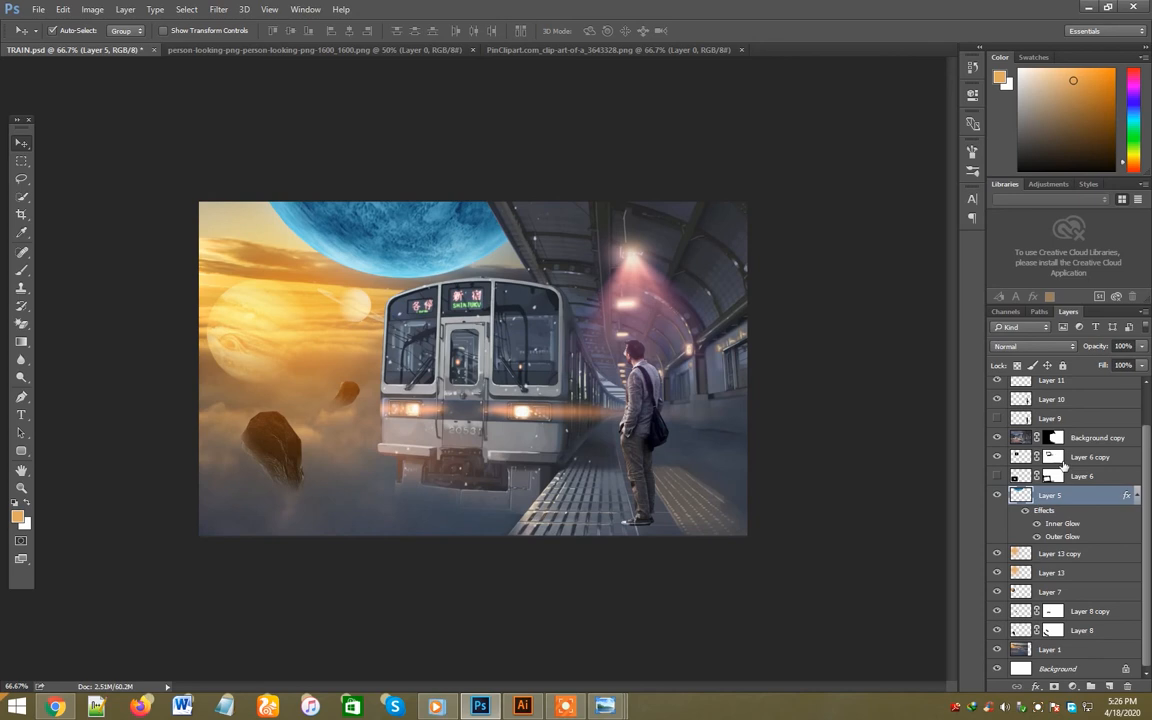
- Paint blue sampled from the planet over it on a new top layer with a size 800 brush and blend it with Vivid Light
scroll(1070, 466, up, 1)
click(1091, 391)
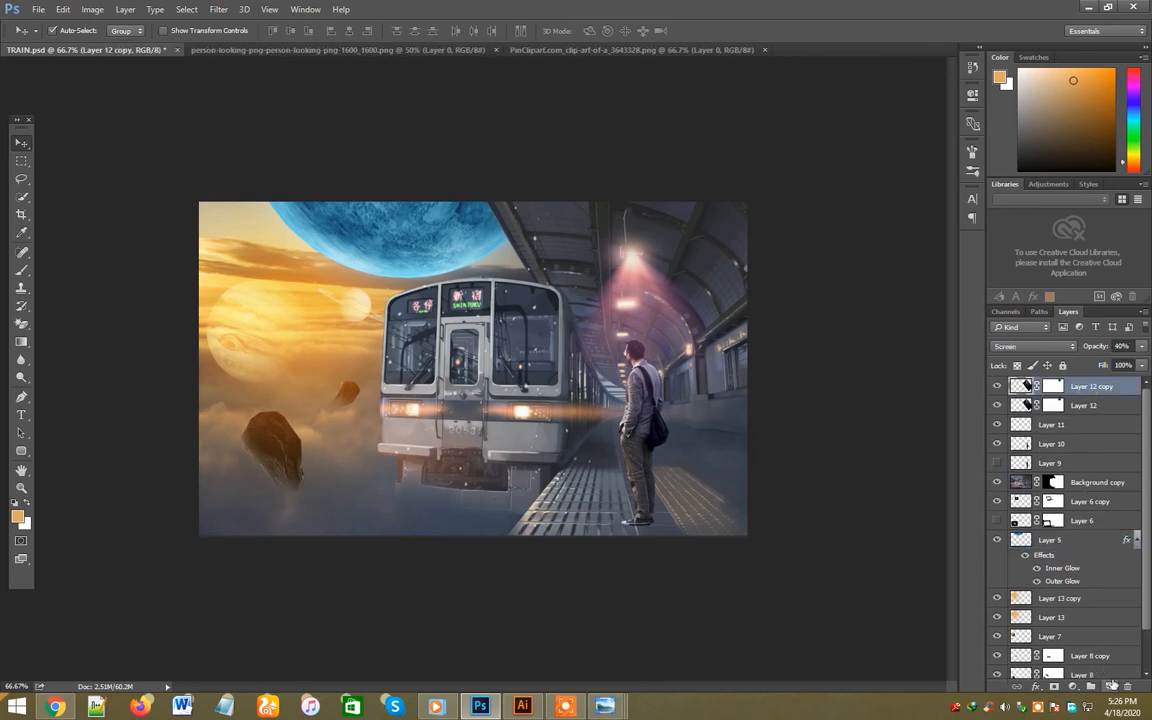
click(1109, 686)
key(i)
click(398, 208)
key(b)
click(403, 248)
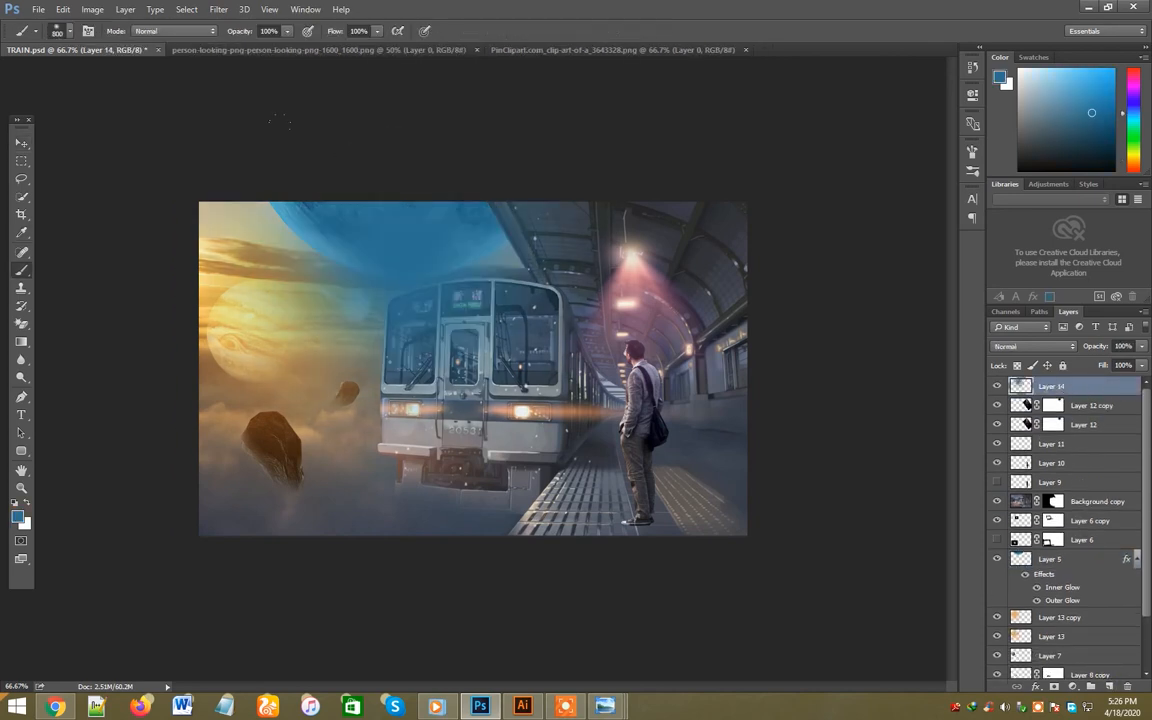
key(v)
scroll(1048, 349, down, 10)
scroll(1016, 355, up, 2)
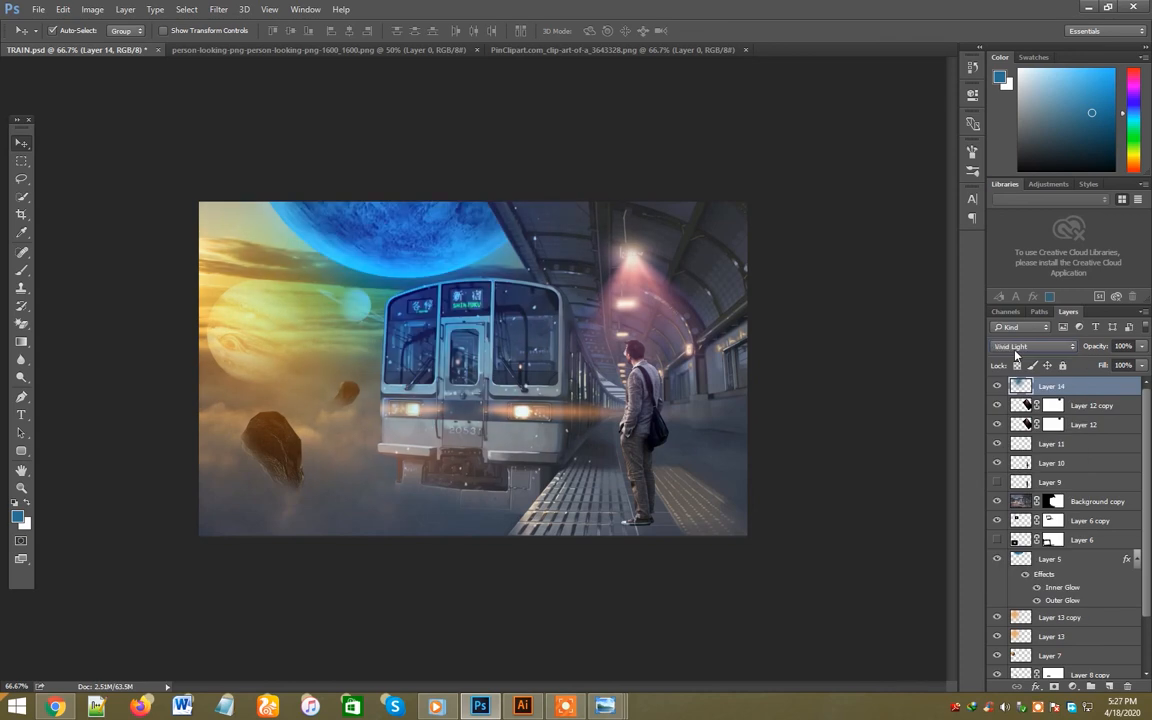
scroll(1016, 355, up, 1)
- Compare the image with and without the blue glow layer by toggling its visibility
click(997, 388)
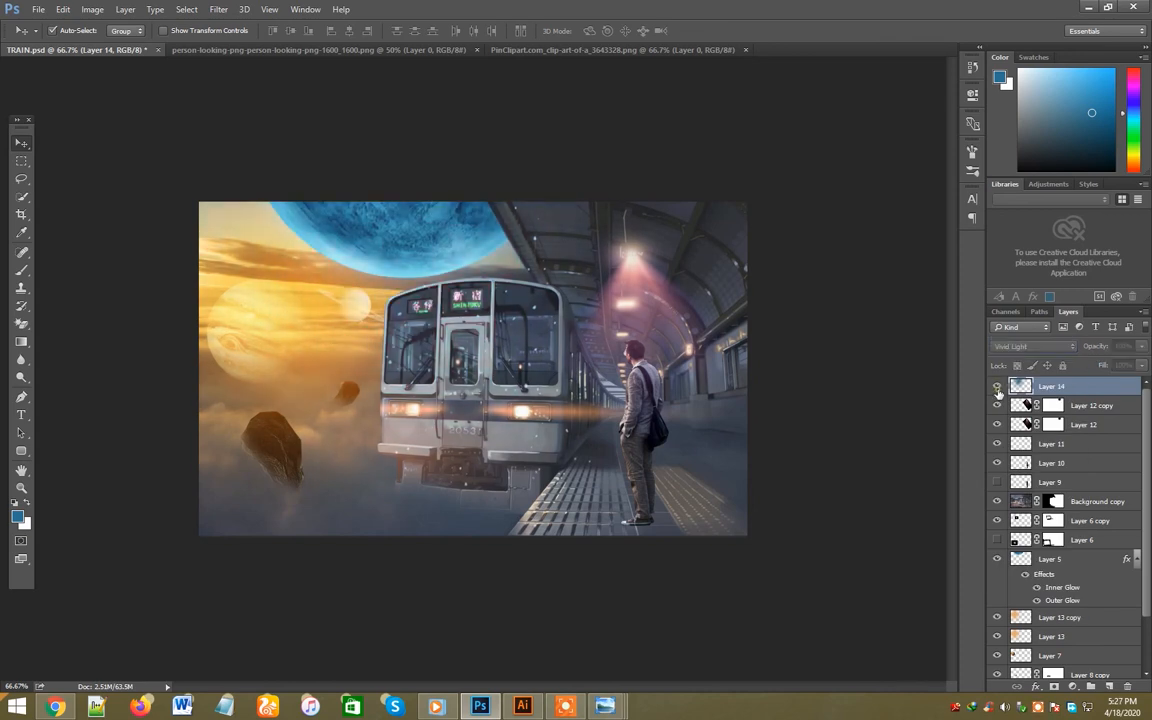
click(997, 388)
click(997, 388)
click(997, 388)
click(997, 388)
click(997, 388)
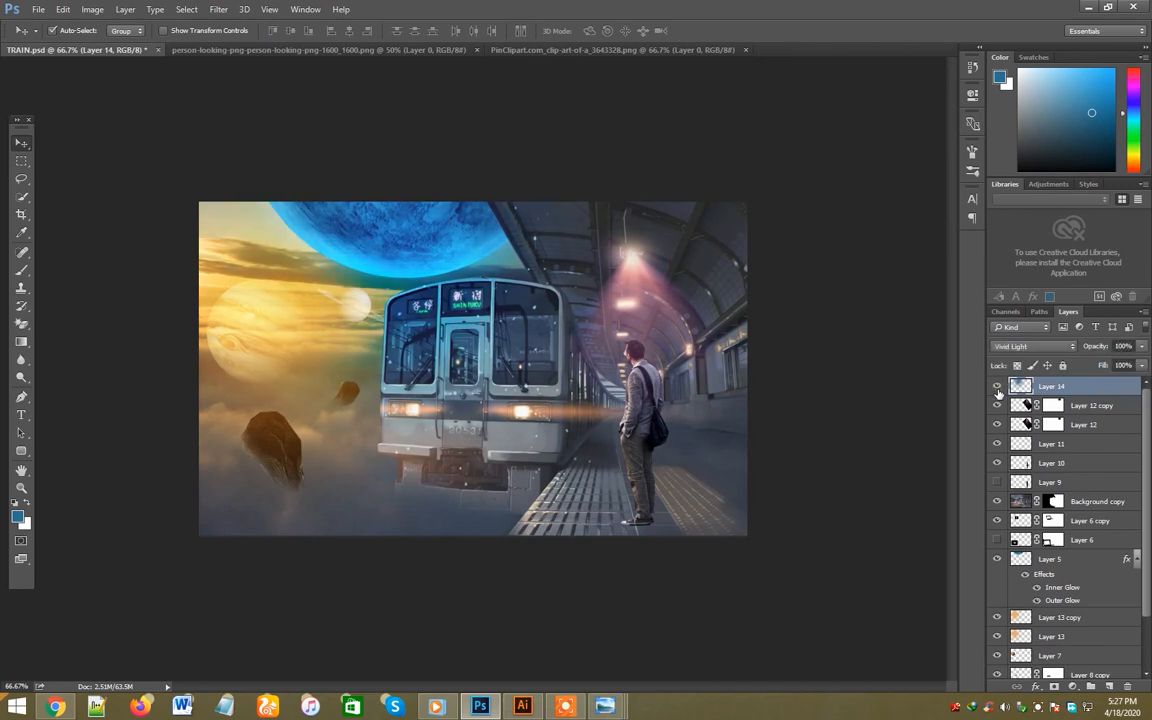
click(997, 388)
click(997, 388)
click(997, 388)
click(997, 388)
- Bring both orange glow layers, Layer 13 copy and Layer 13, to the front of the layer stack
click(1052, 617)
key(ctrl+shift+bracketright)
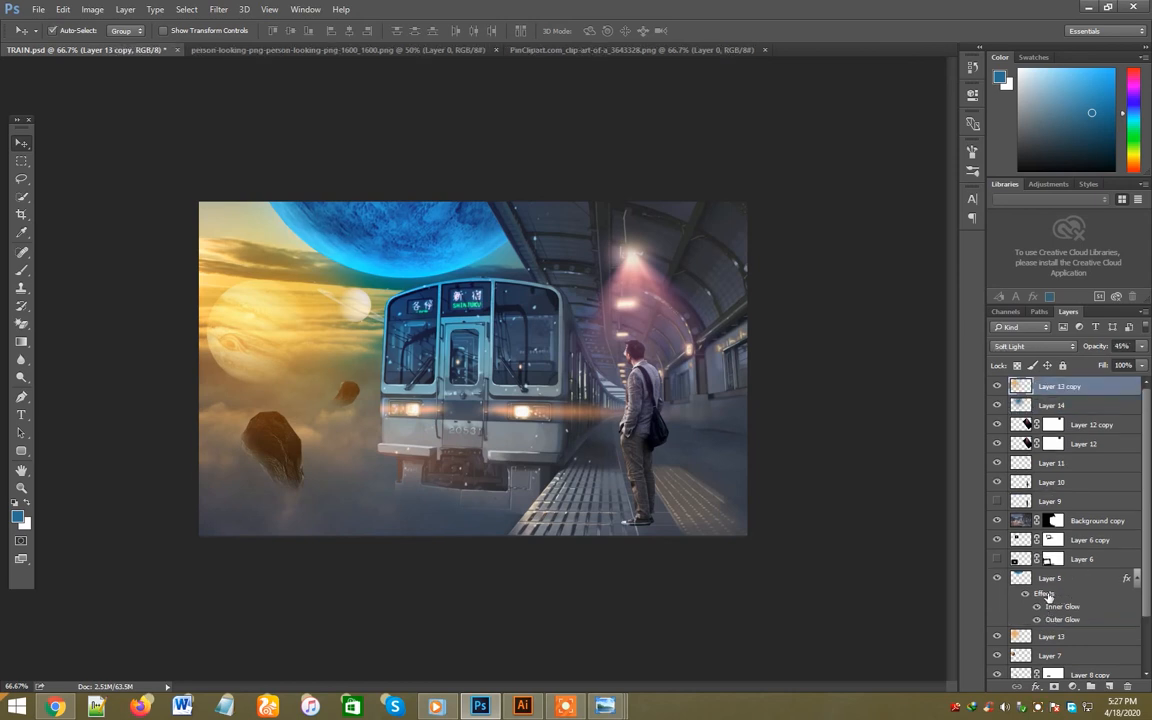
click(1047, 638)
key(ctrl+shift+bracketright)
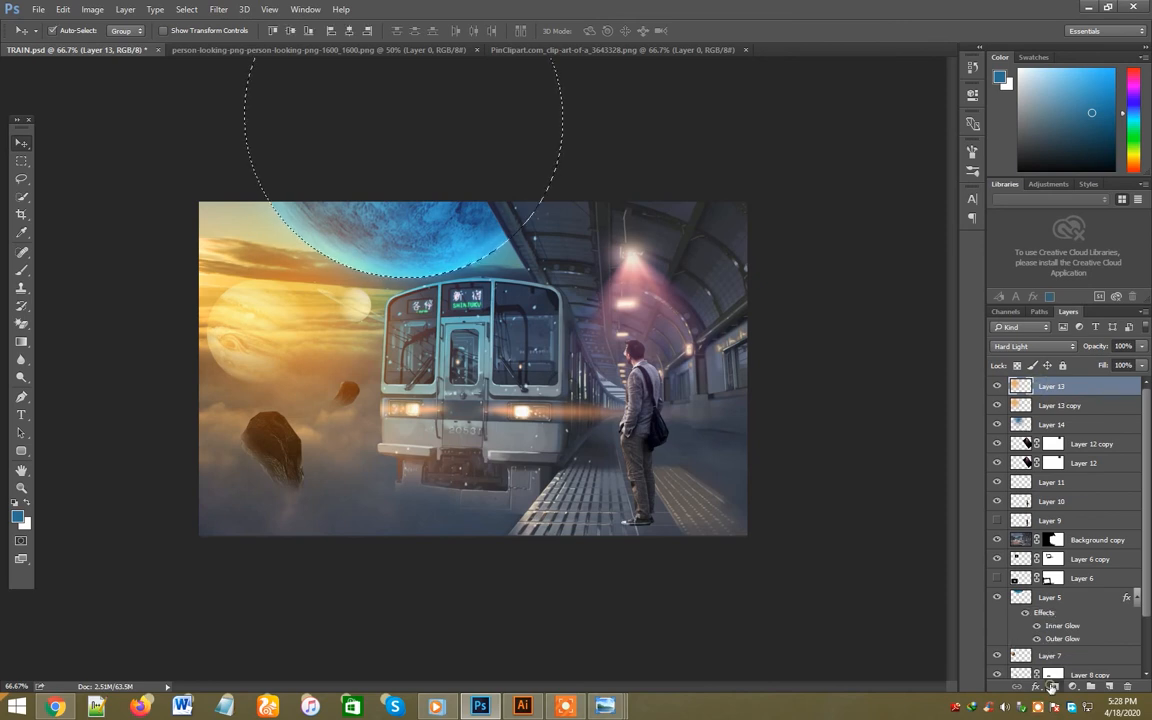
- Mask the selected planet shape out of the Hard Light orange glow, select its Soft Light copy and save the document
click(1053, 687)
key(ctrl+z)
alt+click(1052, 687)
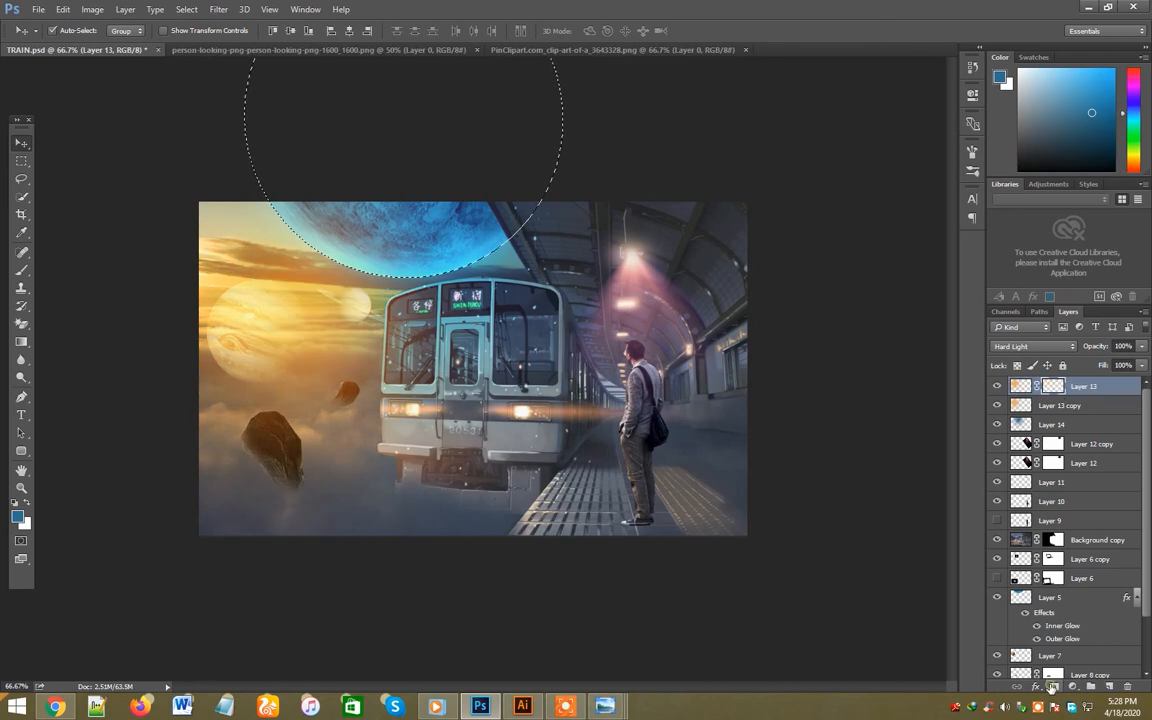
key(alt+bracketleft)
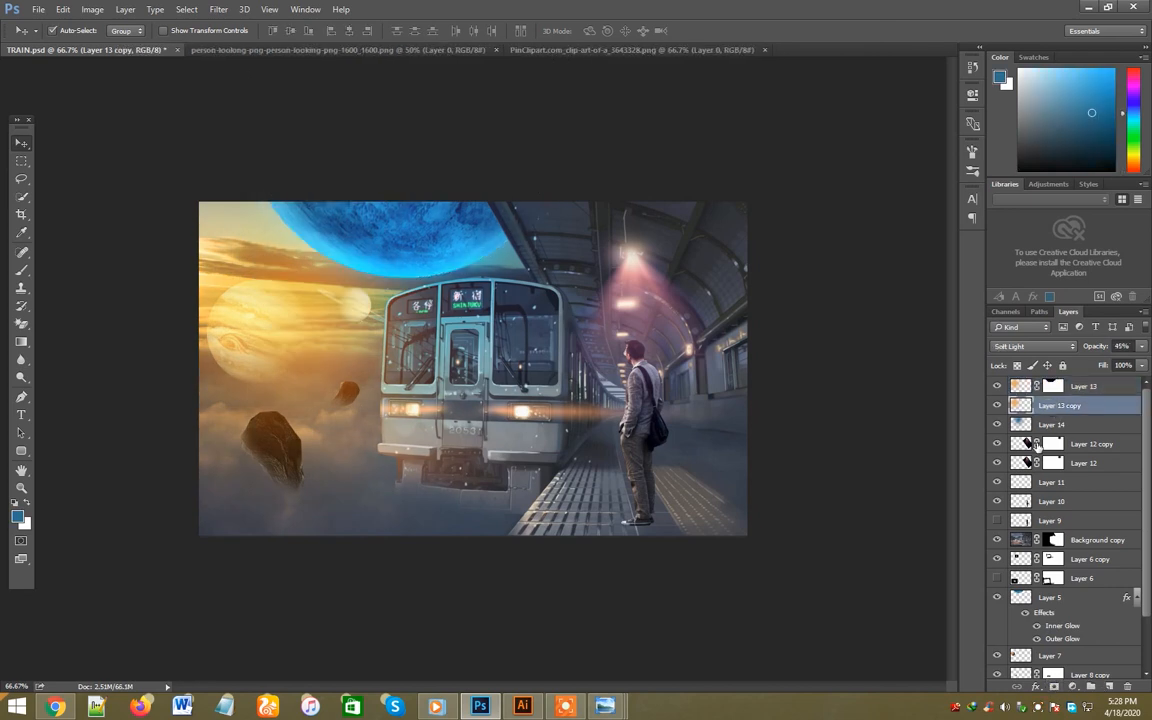
key(ctrl+s)
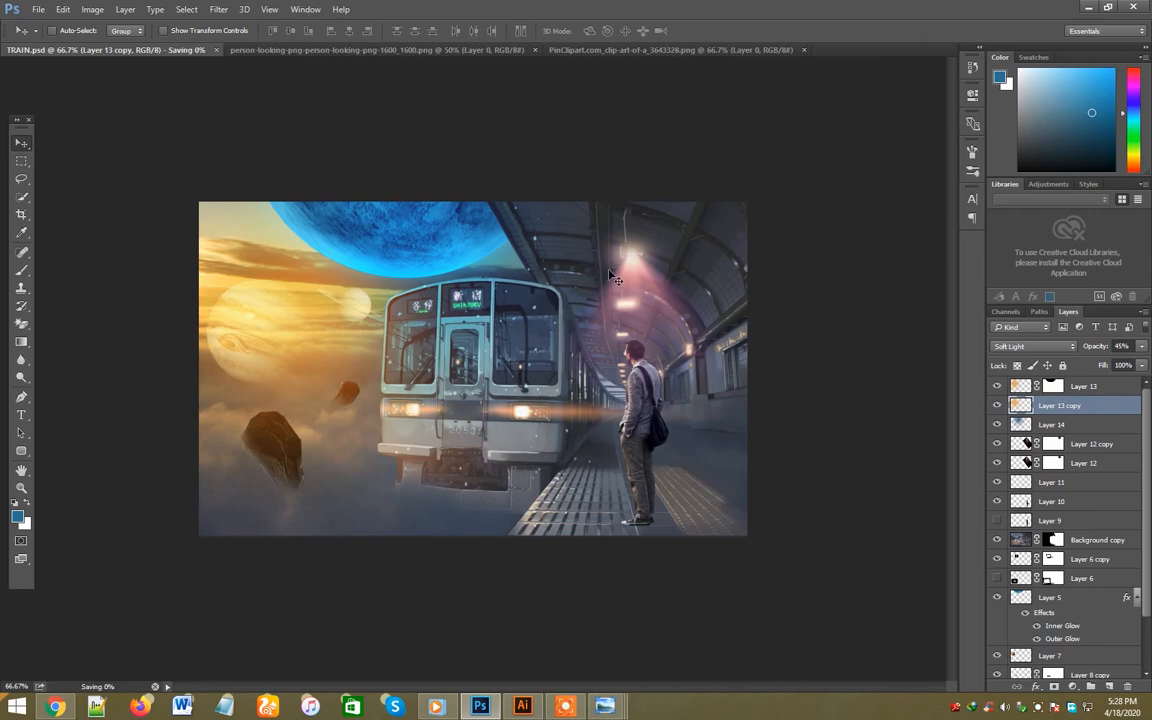
click(651, 458)
right_click(1093, 518)
click(926, 78)
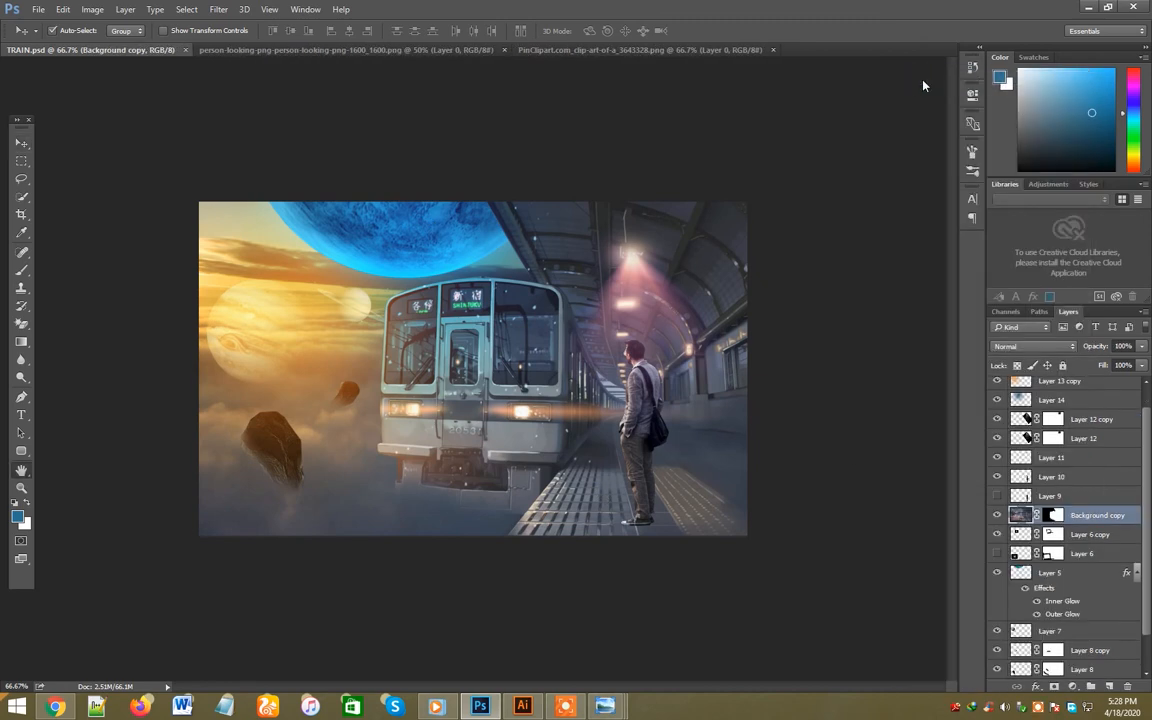
key(Escape)
- Paint yellow sampled from the sunset sky along the train's sky-facing side on a new layer above Background copy
click(1109, 688)
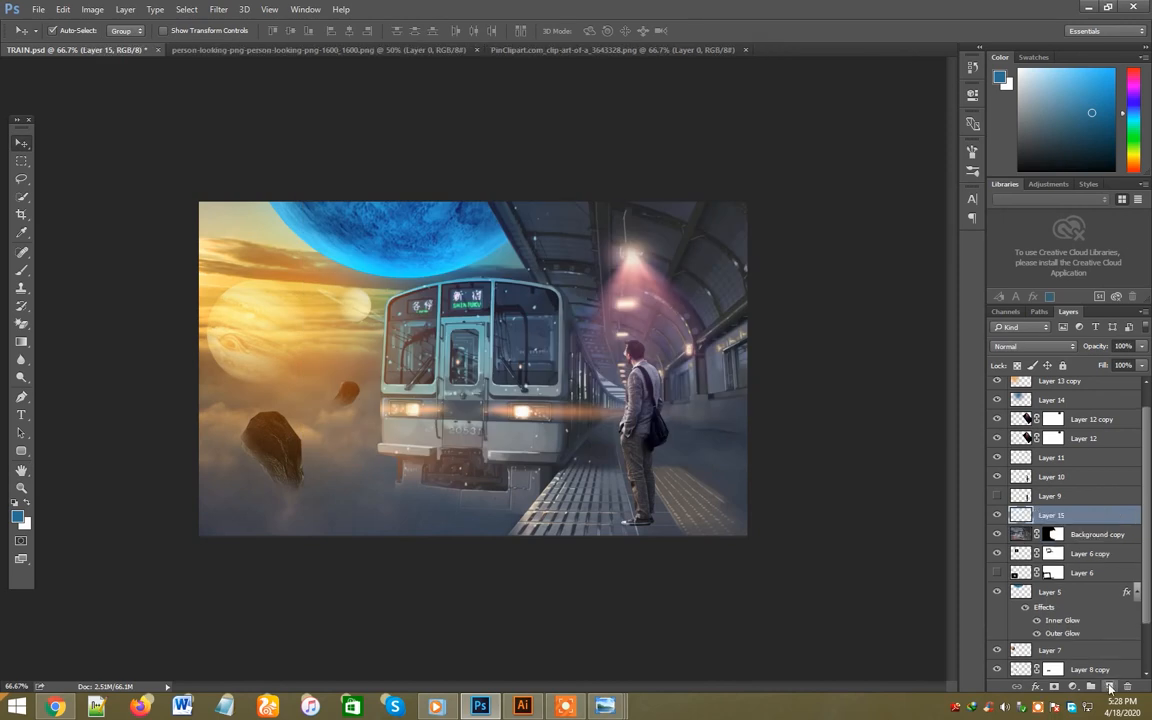
key(i)
click(281, 288)
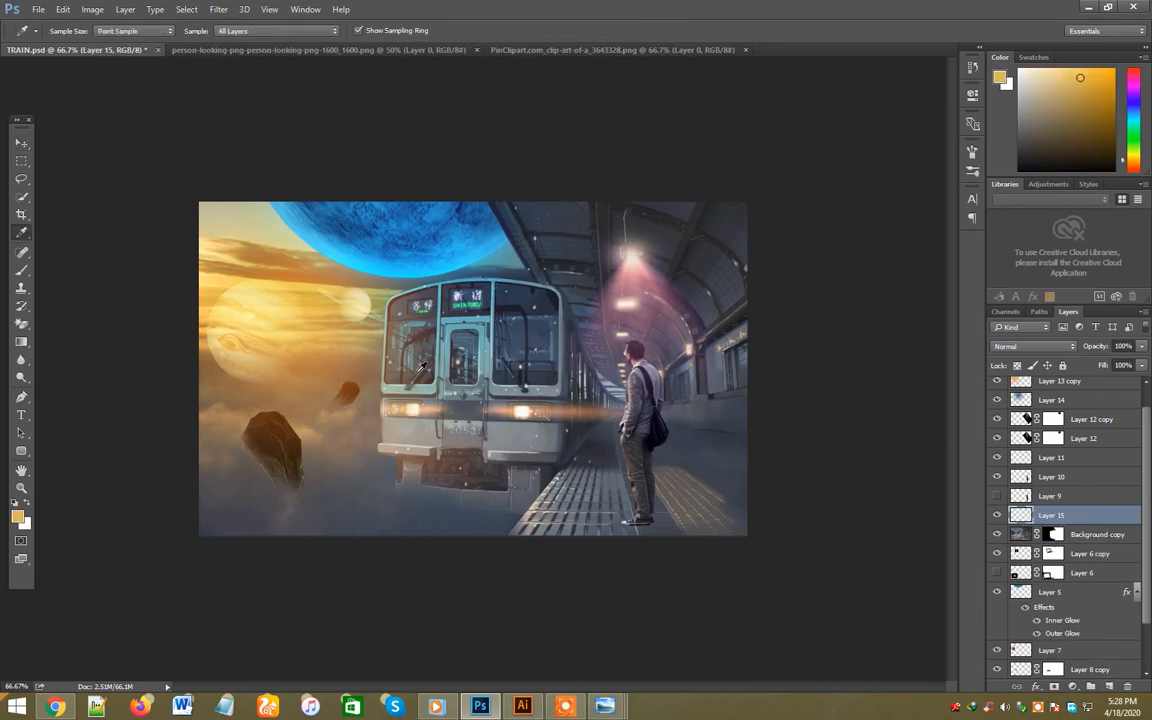
key(b)
mouse_move(380, 318)
mouse_down()
mouse_move(370, 447)
mouse_move(408, 473)
mouse_up()
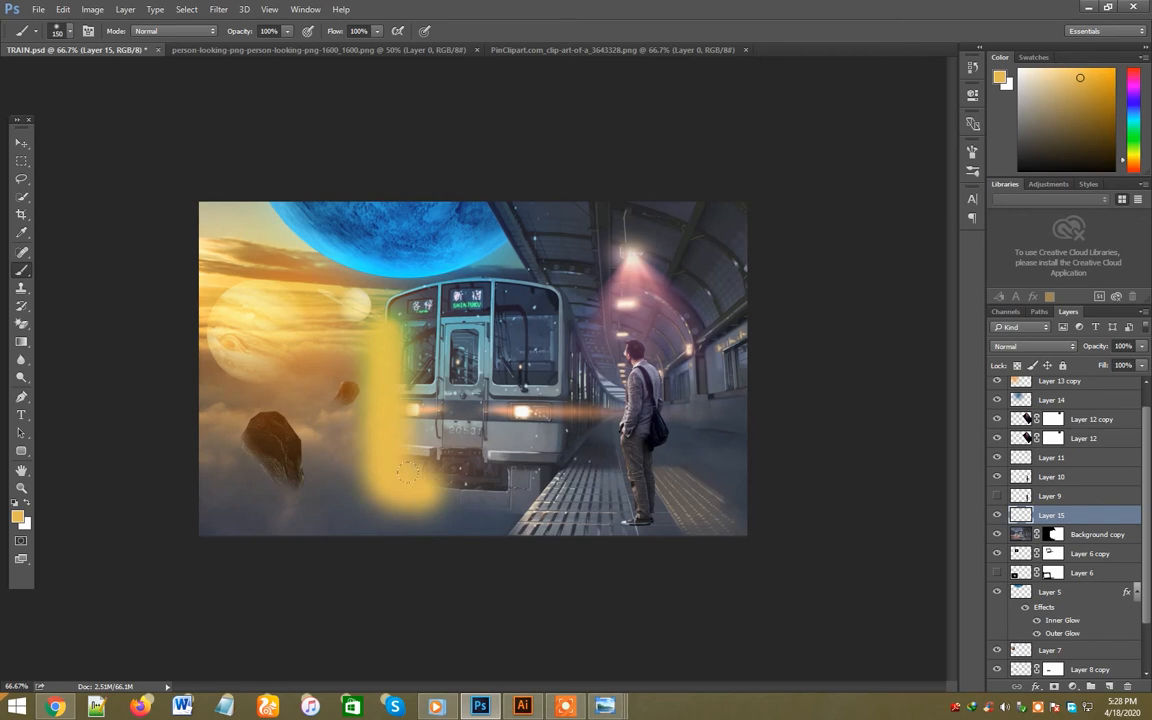
- Clip the yellow paint layer to Background copy and blend it with Soft Light
right_click(1086, 524)
click(950, 318)
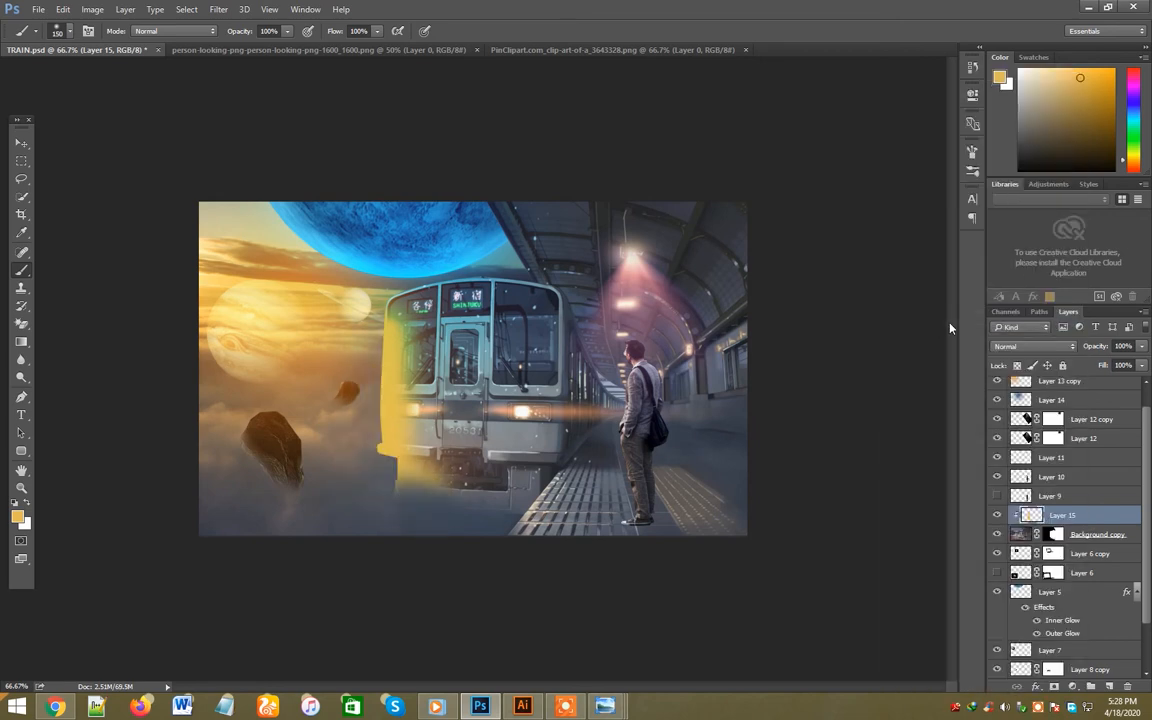
click(1030, 346)
click(1015, 492)
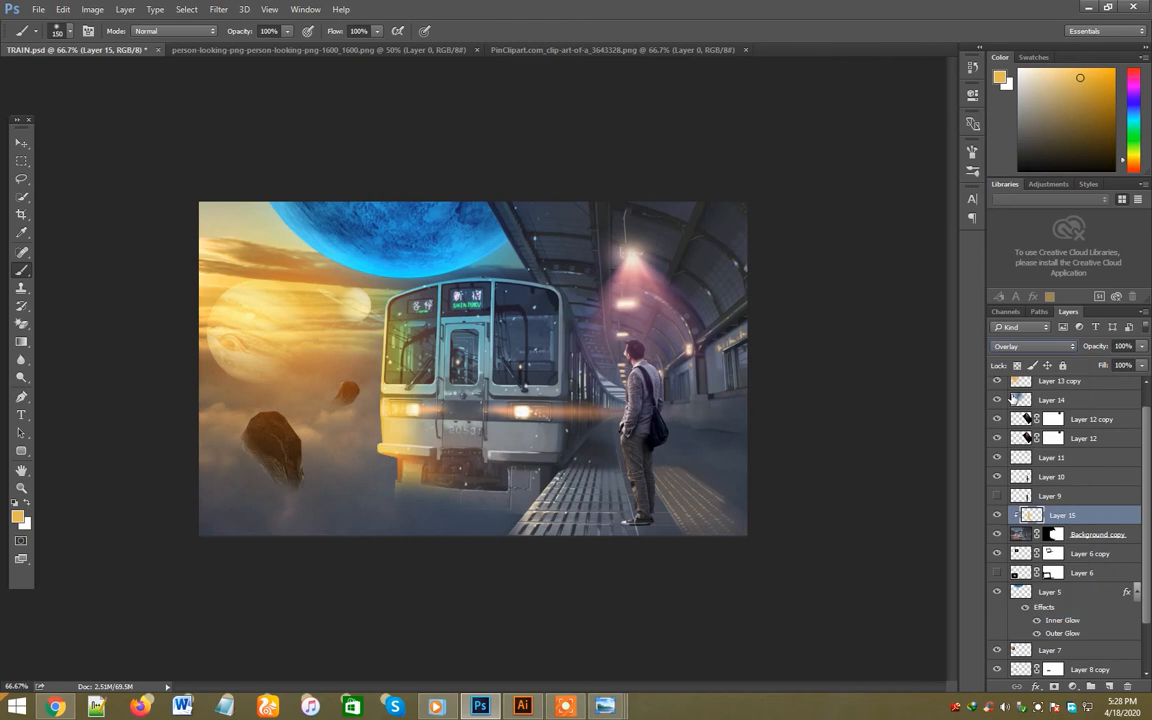
key(Down)
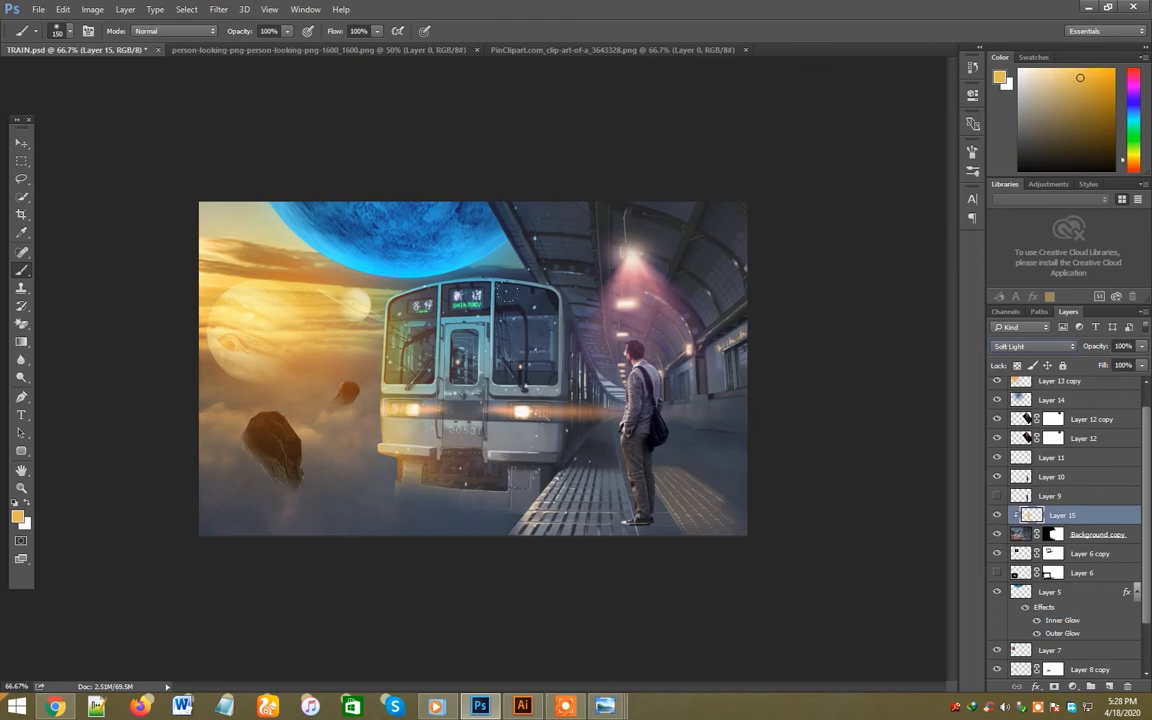
- Paint blue sampled from the planet over the train's roof on a new layer, blended with Soft Light and clipped to the train
click(1107, 687)
alt+click(358, 203)
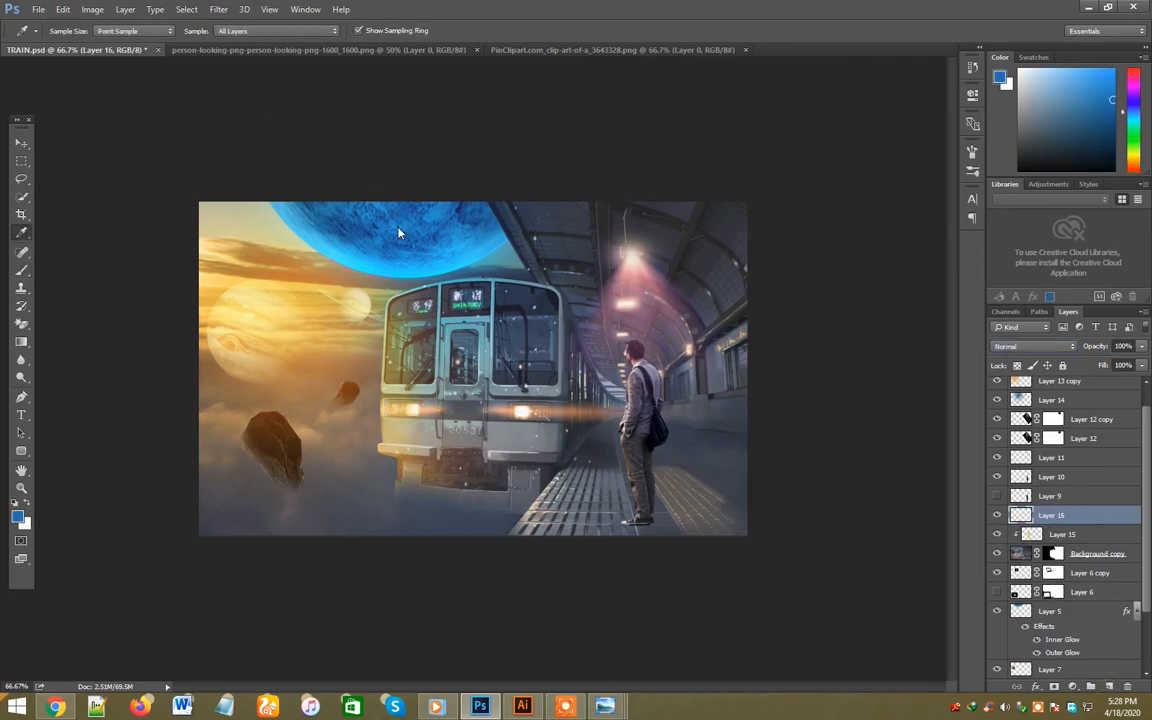
mouse_move(390, 270)
mouse_down()
mouse_move(462, 273)
mouse_move(390, 290)
mouse_move(495, 268)
mouse_up()
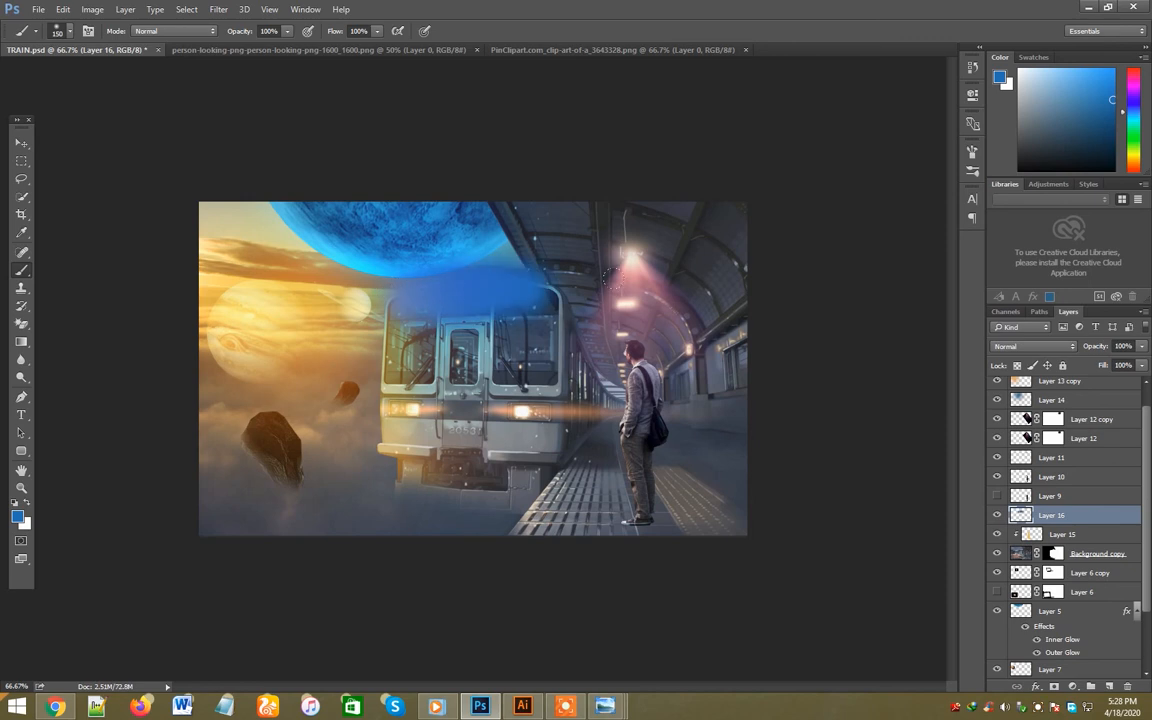
click(1025, 347)
click(1030, 489)
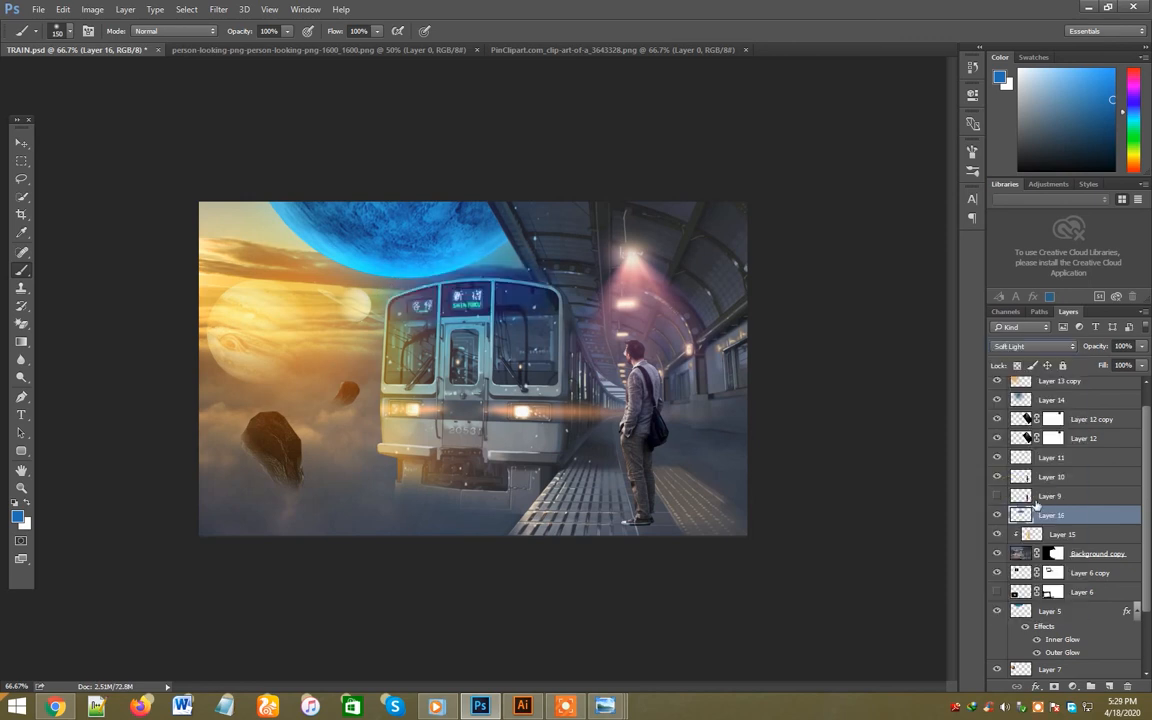
right_click(1050, 516)
click(938, 317)
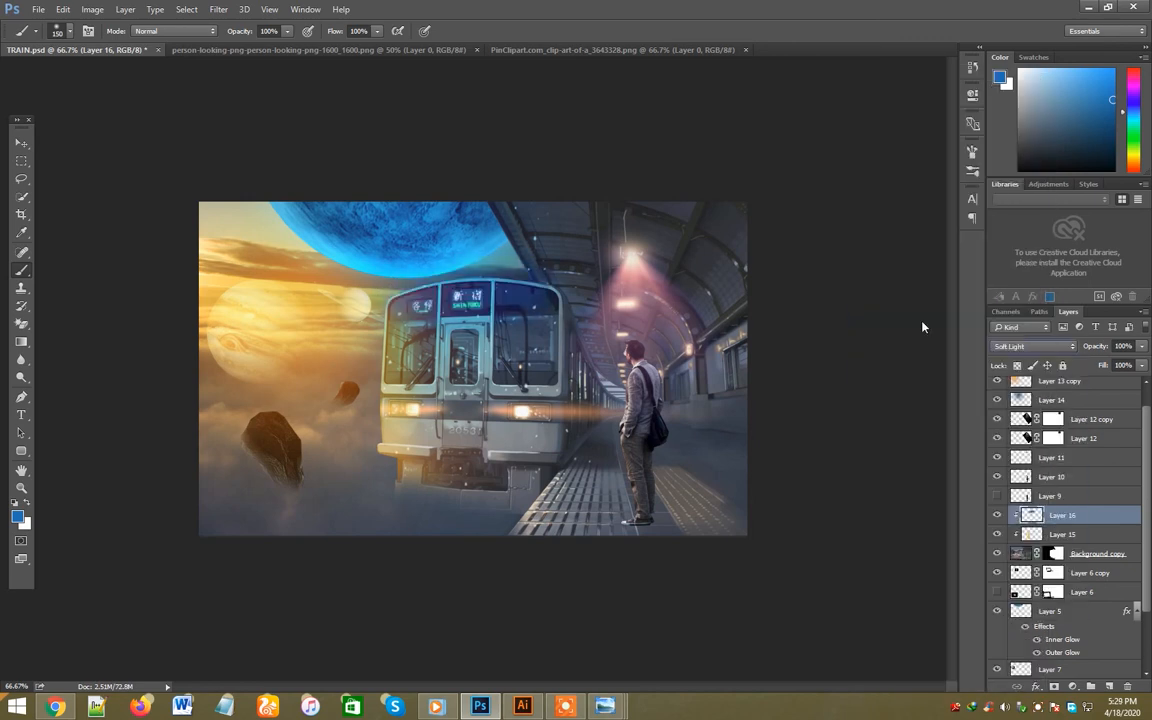
- Duplicate the man's layer and transform the copy into a flattened shadow shape on the platform behind his feet
click(19, 147)
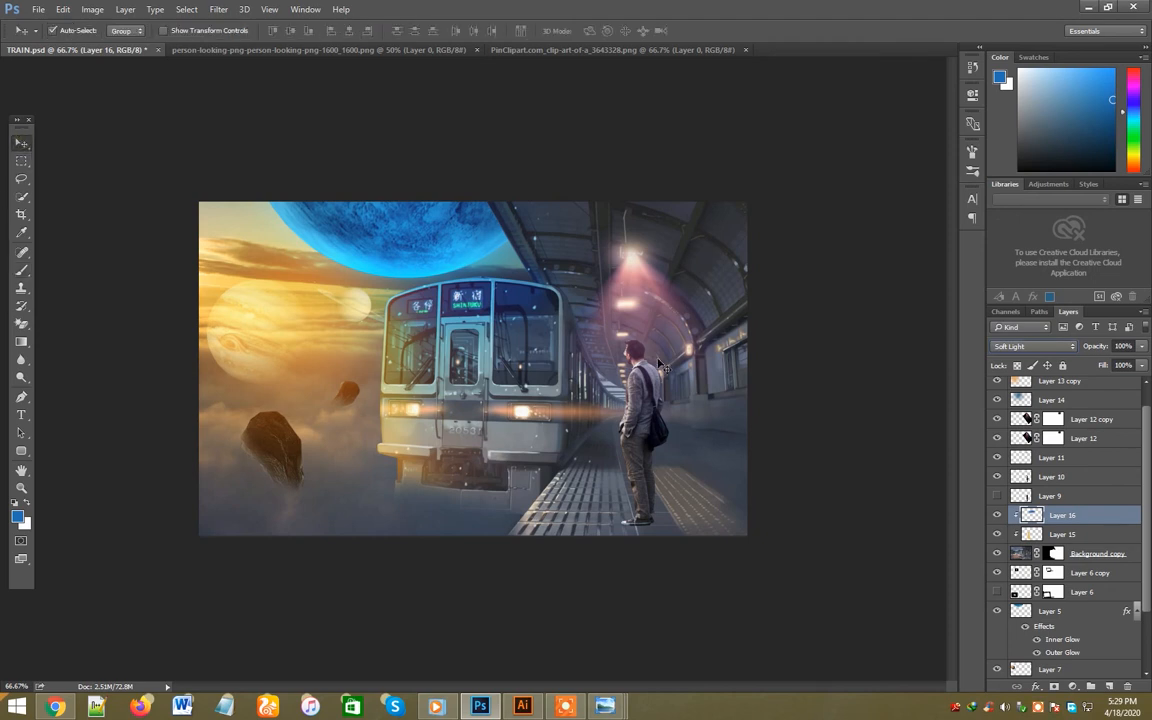
click(648, 463)
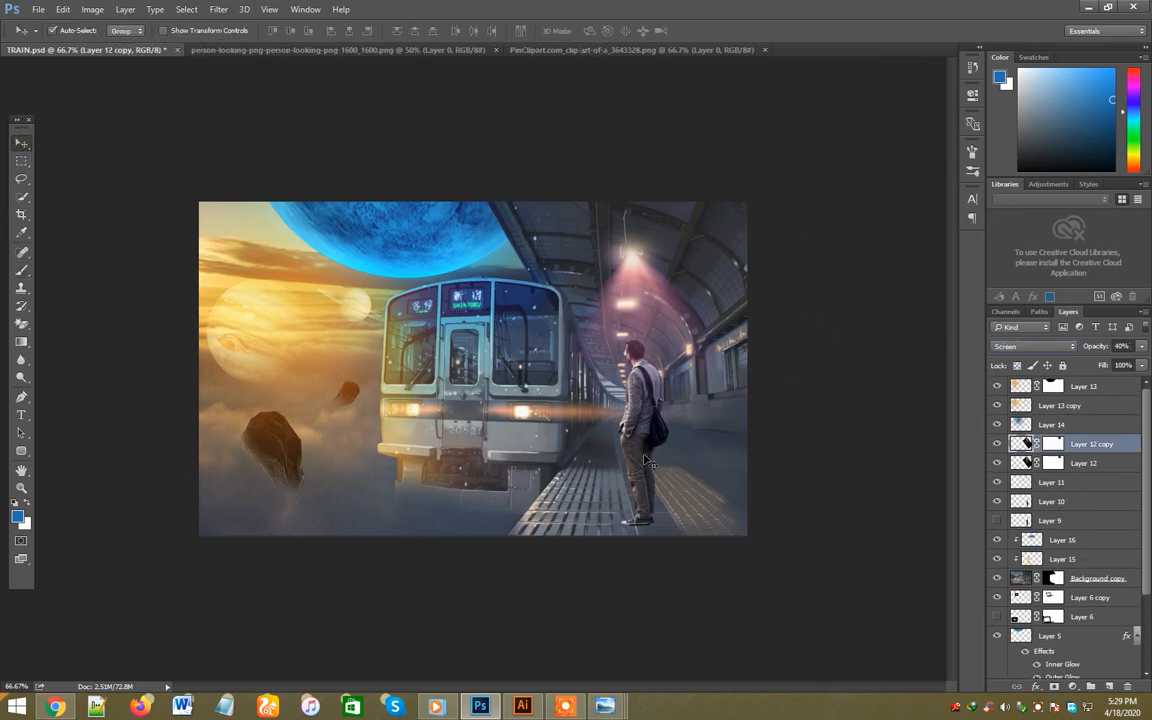
click(652, 521)
key(ctrl+j)
key(ctrl+t)
drag(643, 345, 719, 530)
key(Return)
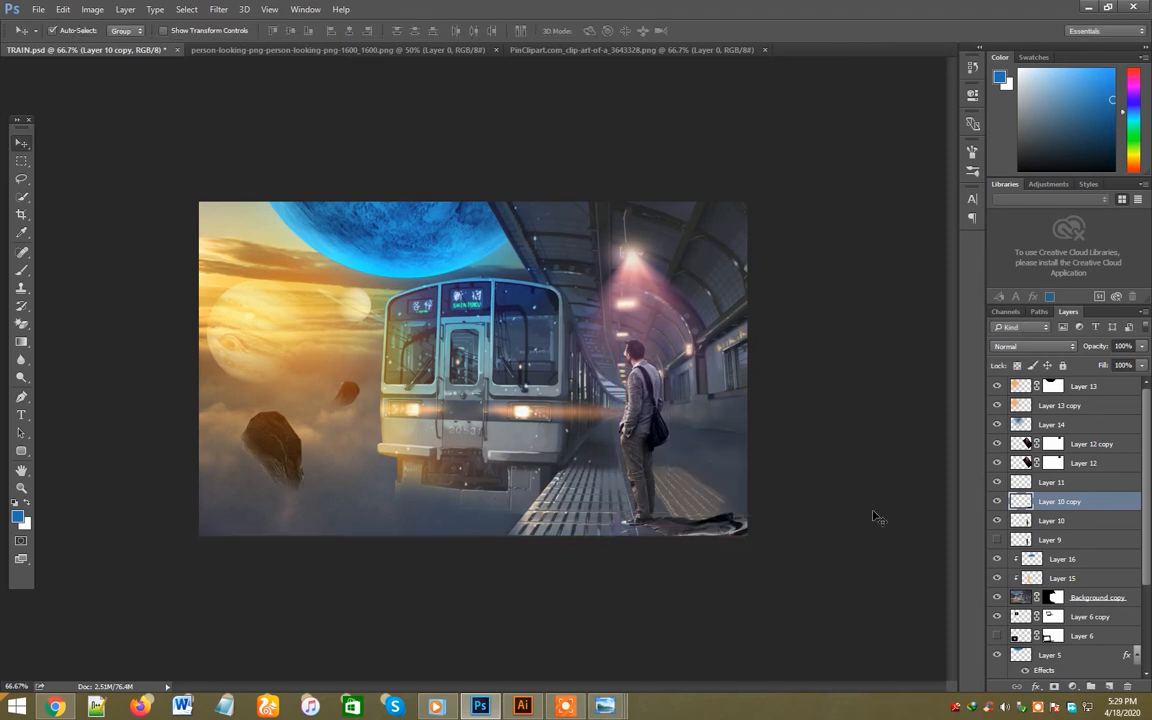
- Fill the flattened figure's outline with a black-to-transparent gradient on a new layer, hide Layer 10 copy and deselect
ctrl+click(1020, 504)
key(ctrl+shift+alt+n)
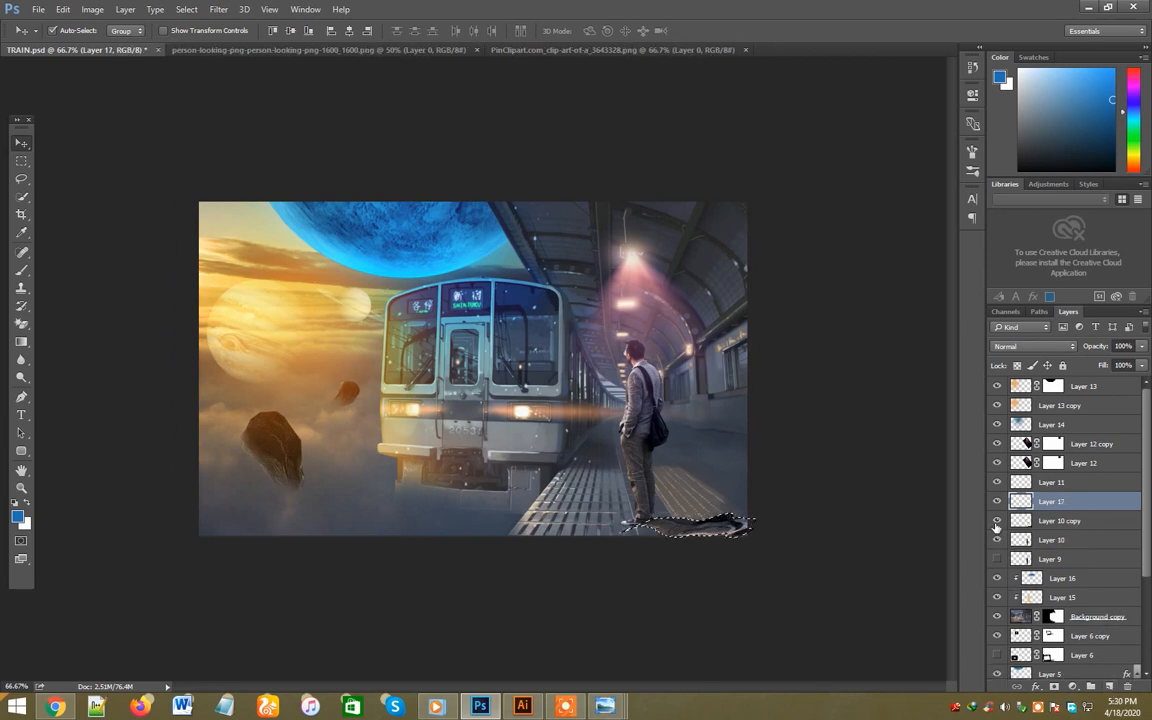
click(996, 521)
key(d)
key(g)
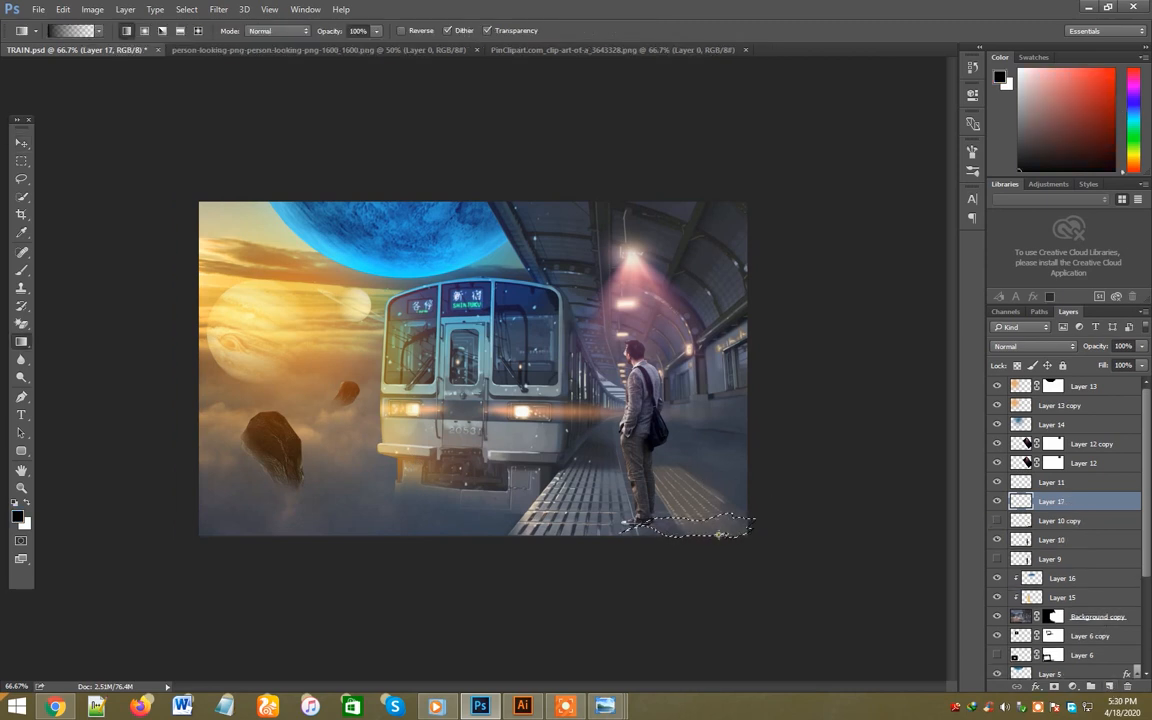
drag(578, 495, 806, 537)
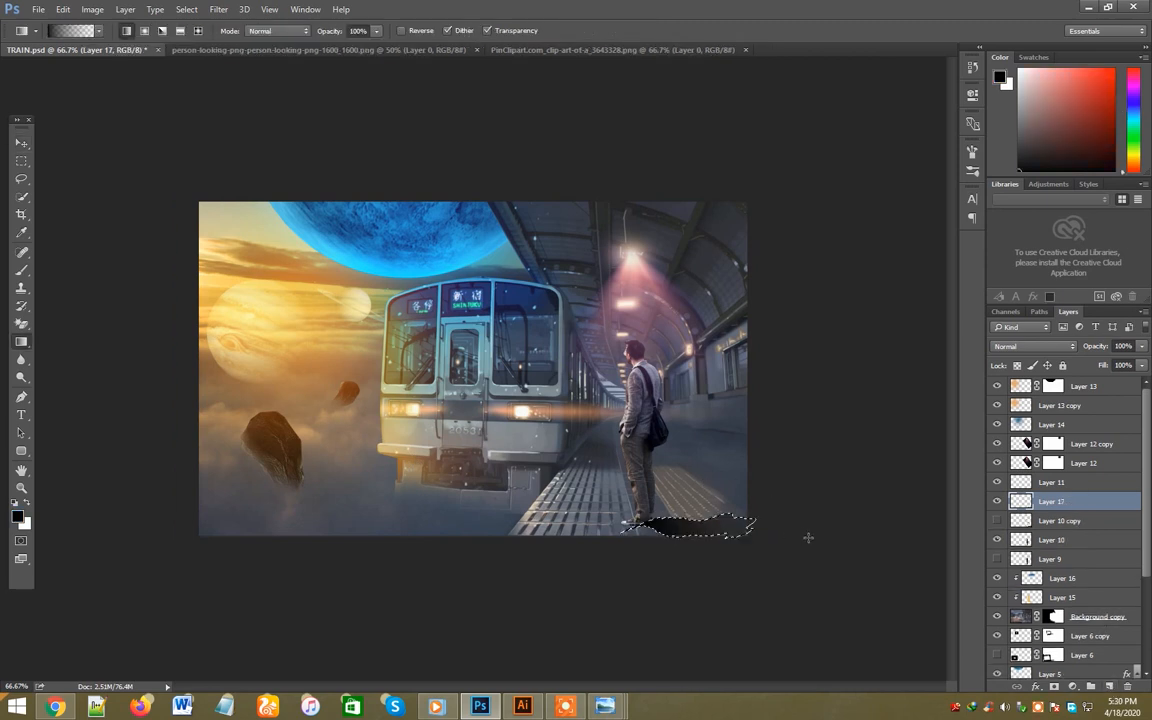
key(ctrl+d)
key(v)
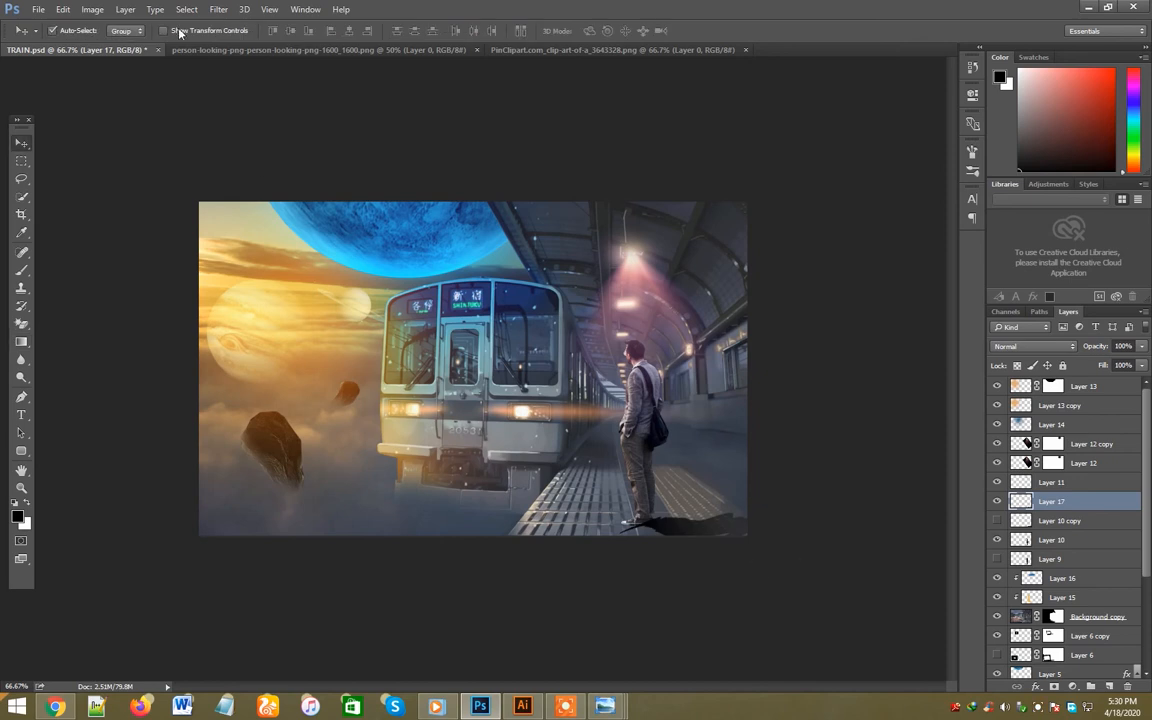
- Soften the man's shadow with a Gaussian Blur of 4.5 pixels and lower its opacity to 62%
click(218, 9)
mouse_move(275, 156)
click(388, 216)
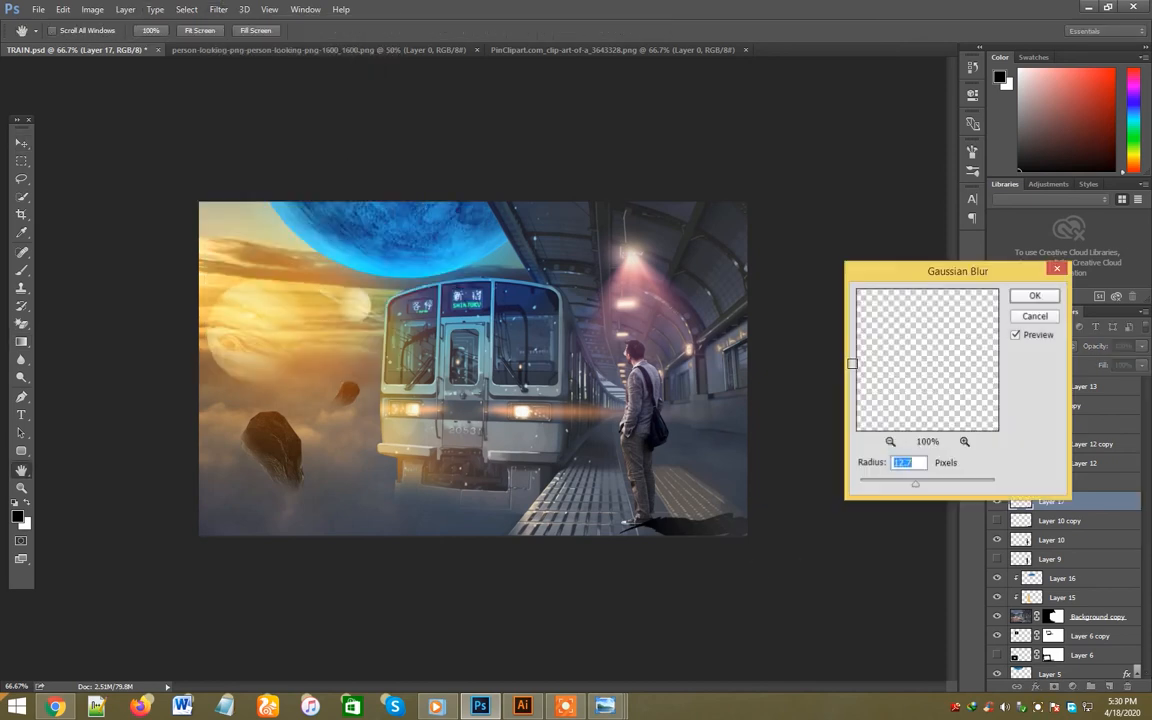
mouse_move(914, 484)
mouse_down()
mouse_move(867, 482)
mouse_move(894, 488)
mouse_up()
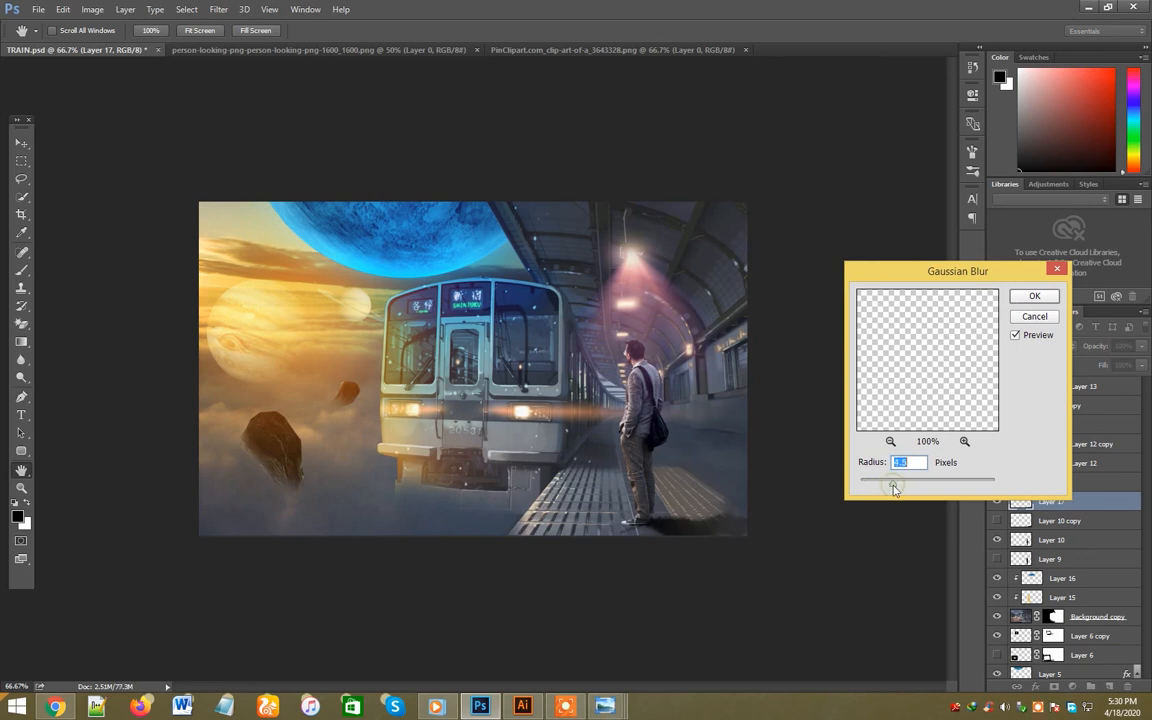
click(1038, 297)
click(1142, 347)
drag(1136, 366, 1115, 370)
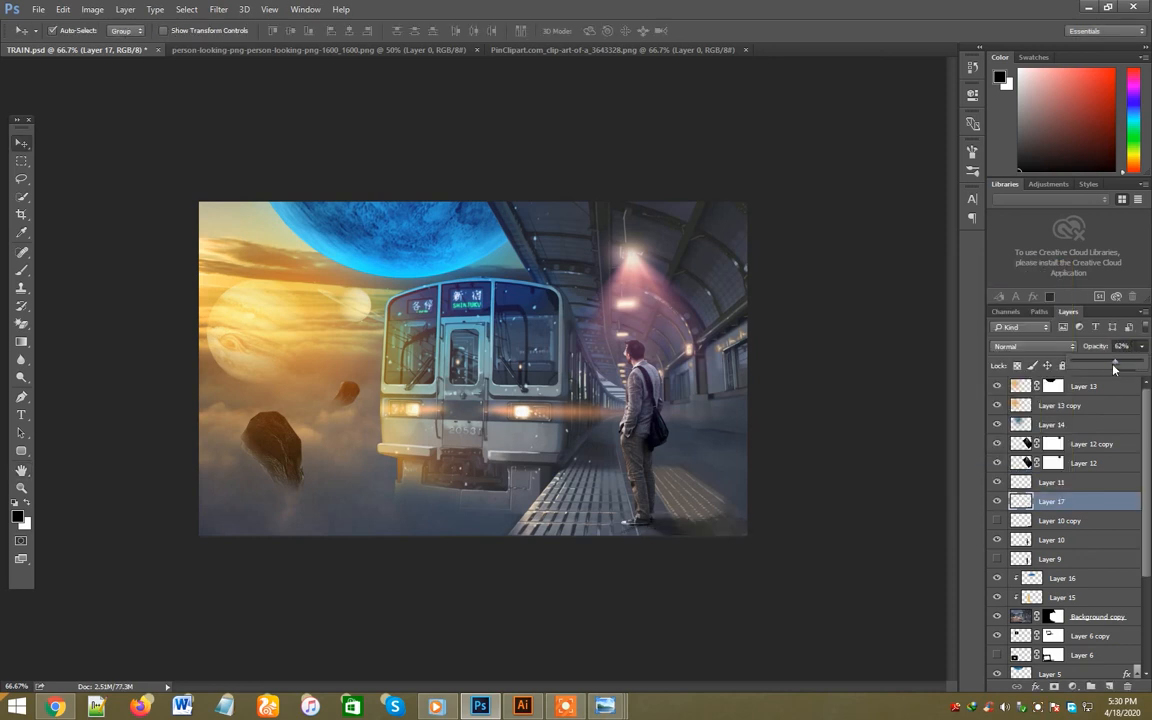
click(866, 492)
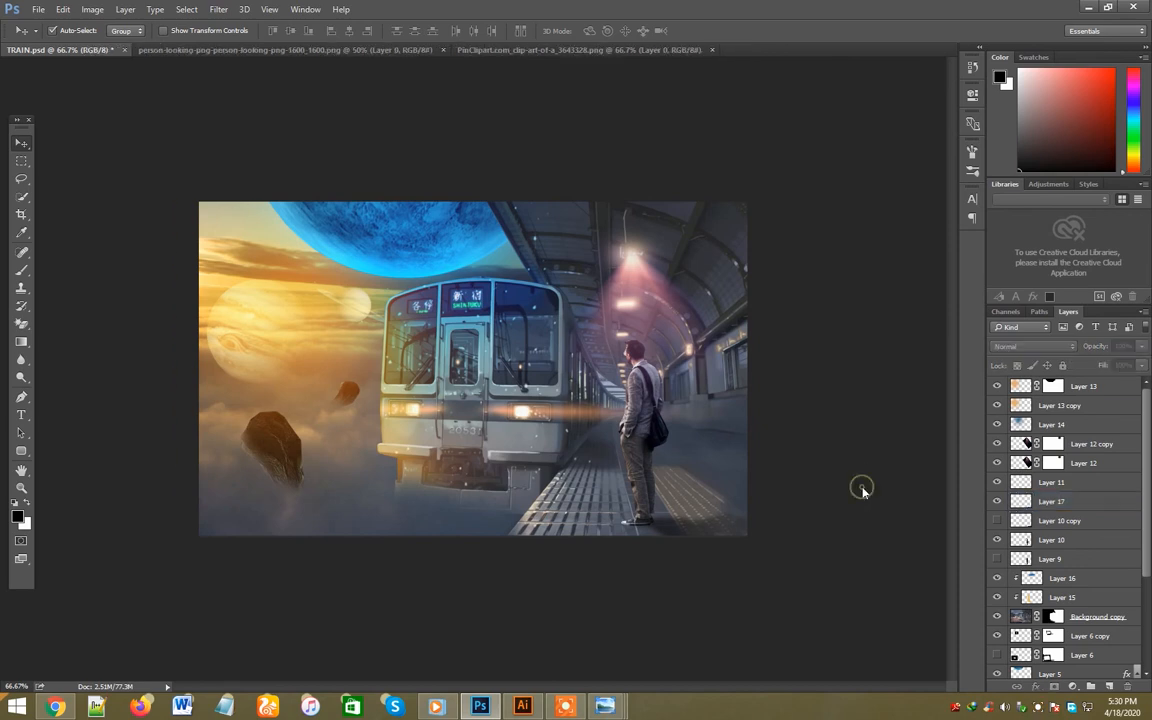
- Paint blue sampled from the planet over the man's head and torso on a new layer above Layer 10
click(642, 472)
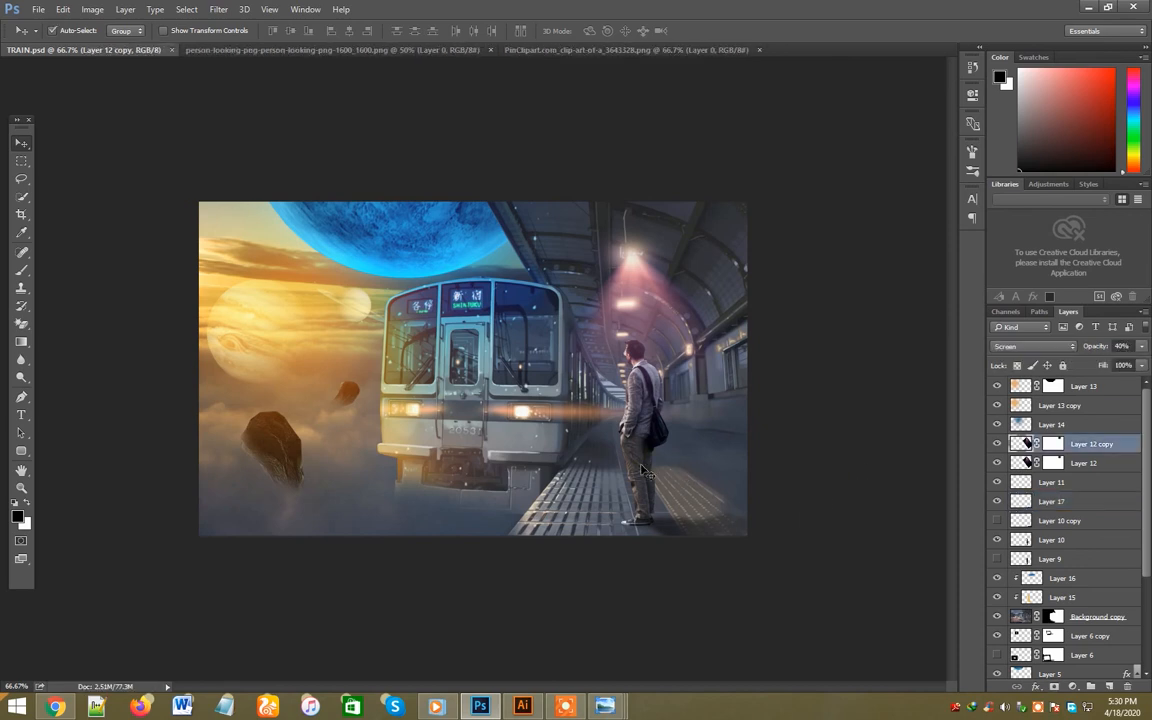
scroll(1070, 520, down, 1)
click(1076, 520)
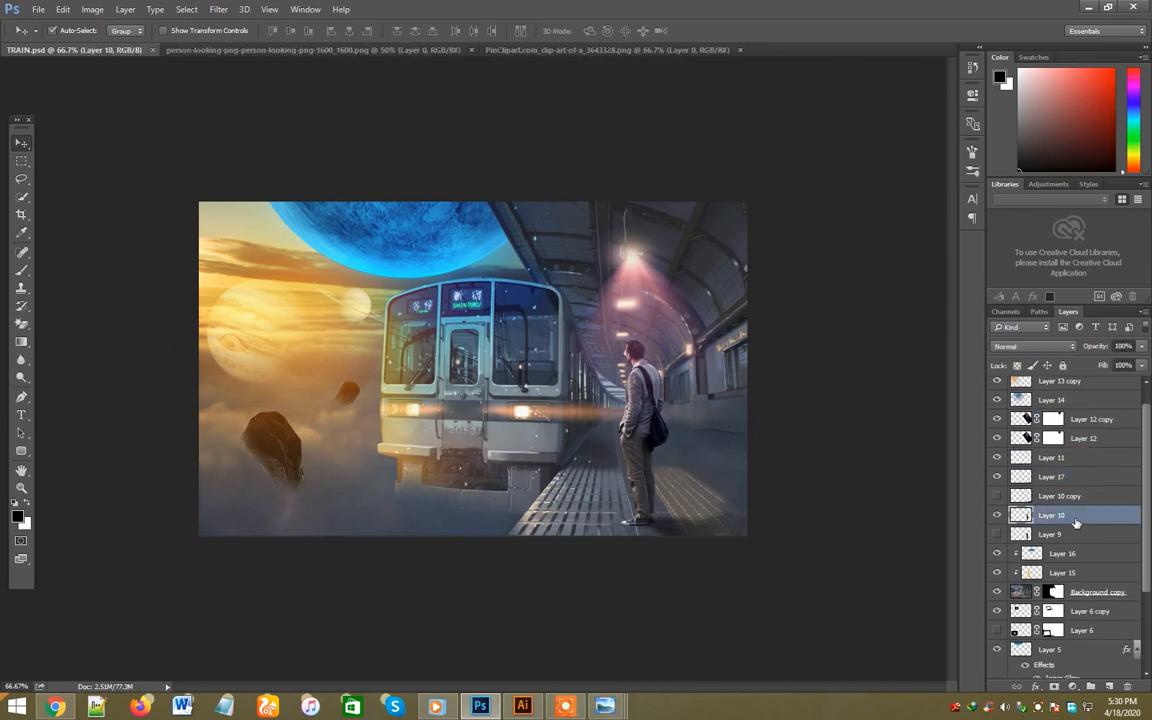
click(1111, 688)
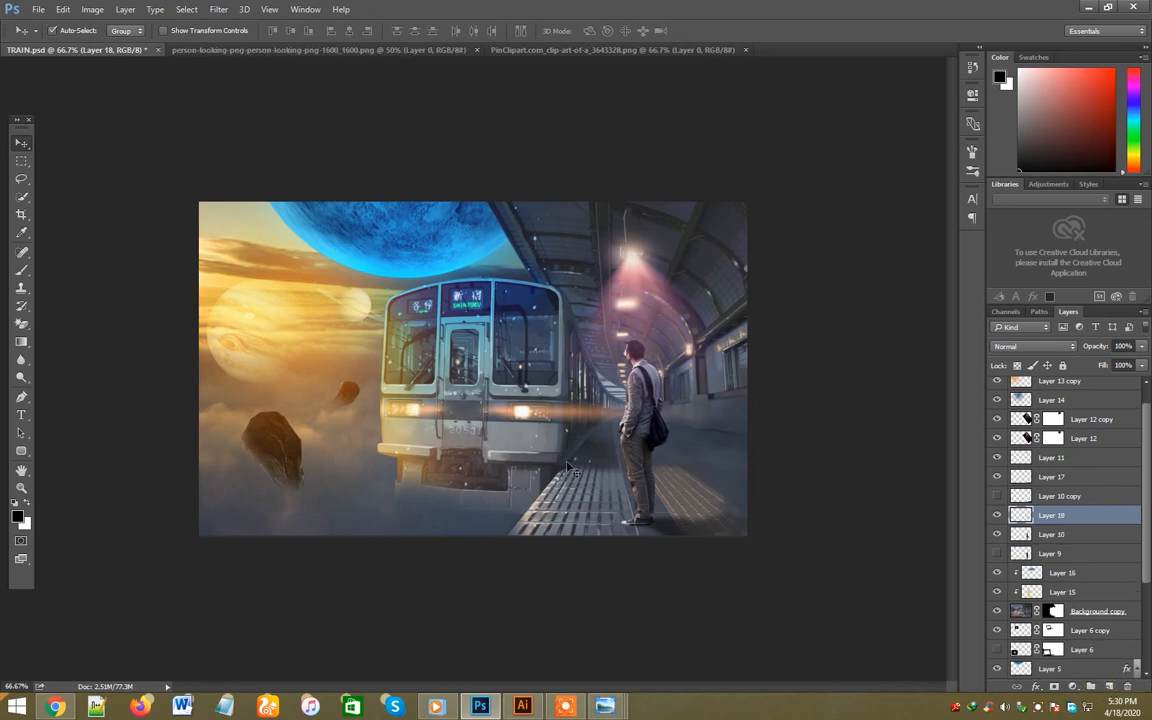
key(i)
click(406, 224)
key(b)
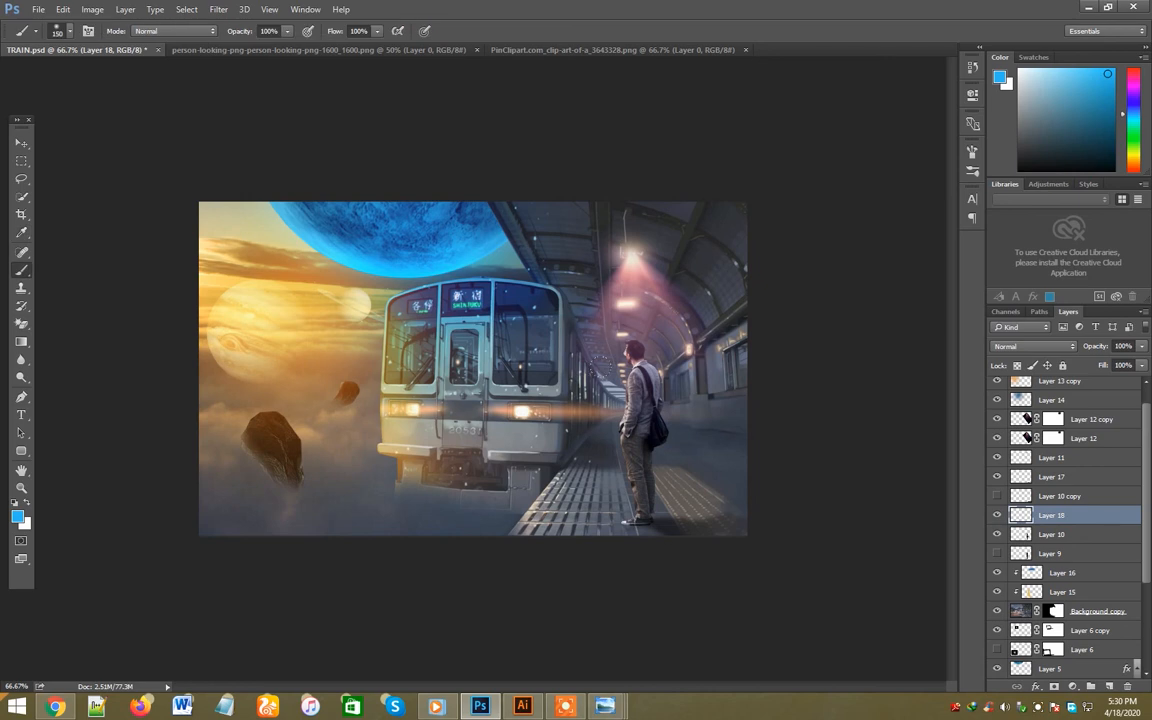
click(615, 392)
drag(616, 396, 626, 361)
- Paint orange sampled from the sunset clouds over the man's legs on the same layer
key(i)
click(301, 340)
key(b)
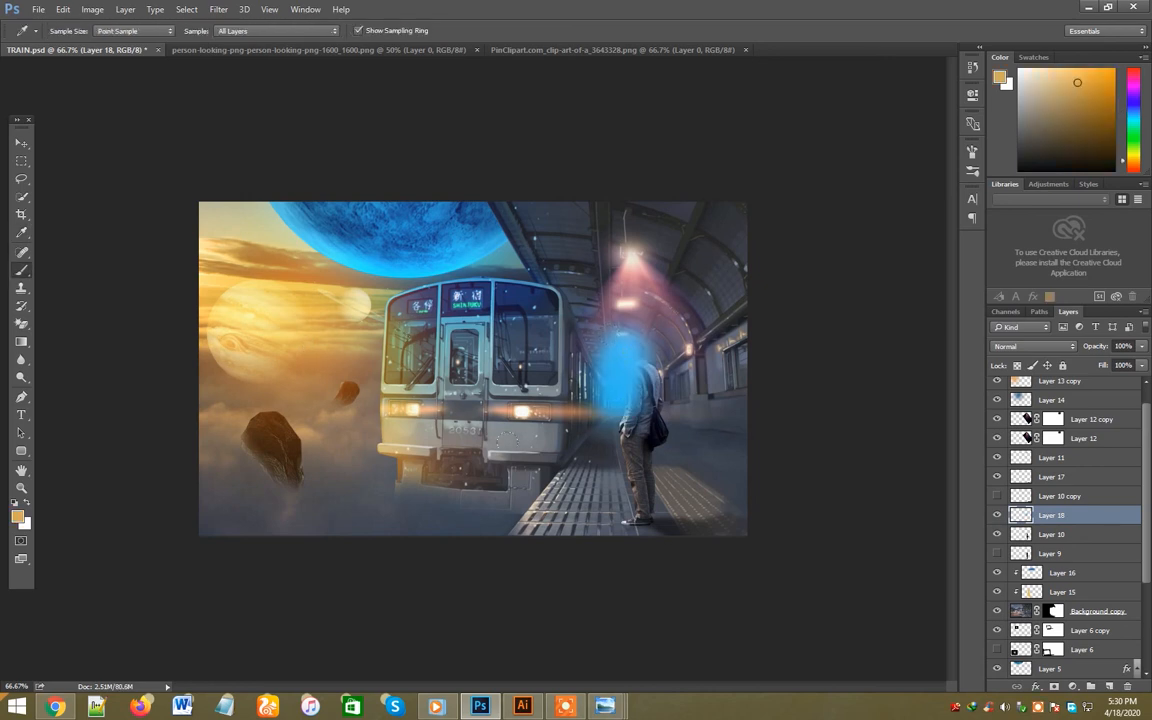
click(616, 492)
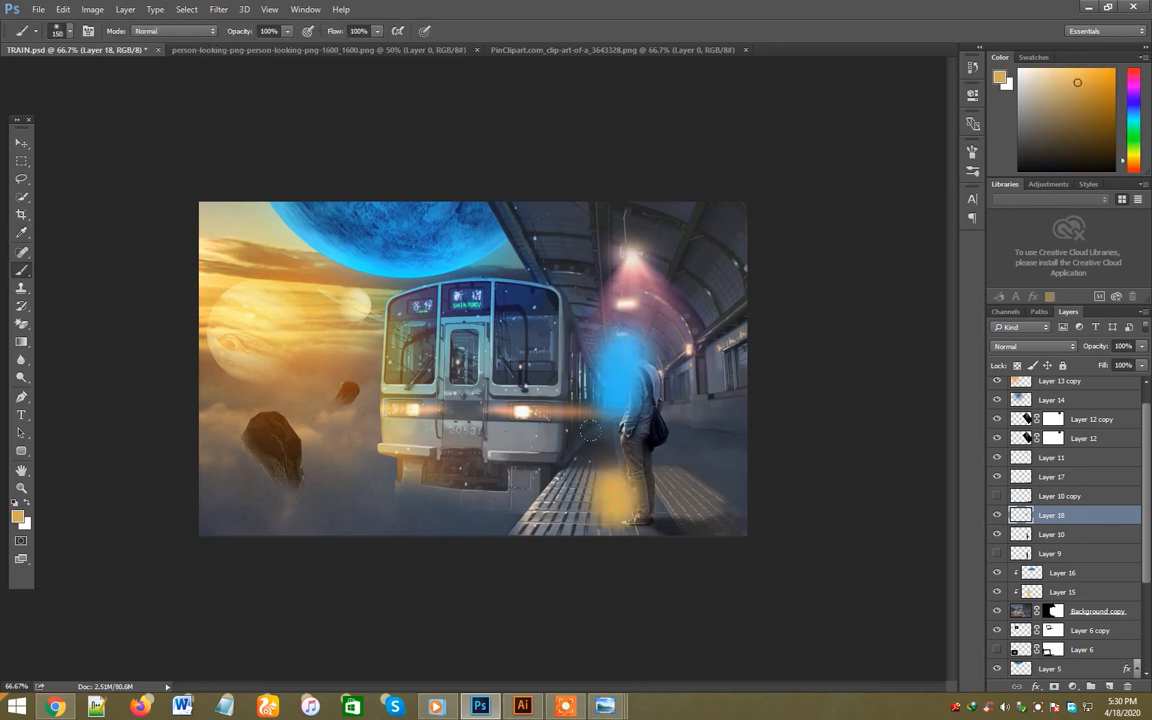
click(608, 438)
click(612, 461)
key(v)
- Clip the blue and orange paint layer to the man and blend it with Soft Light at 36% opacity
right_click(1099, 527)
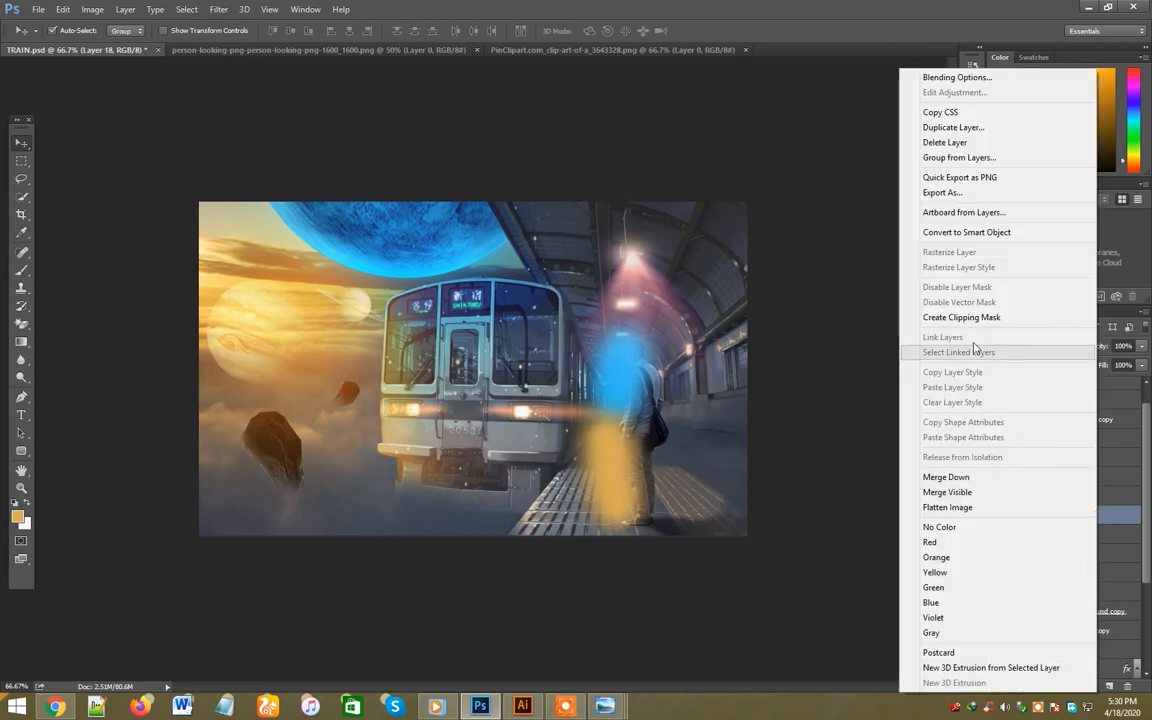
click(982, 314)
click(1033, 346)
click(1003, 481)
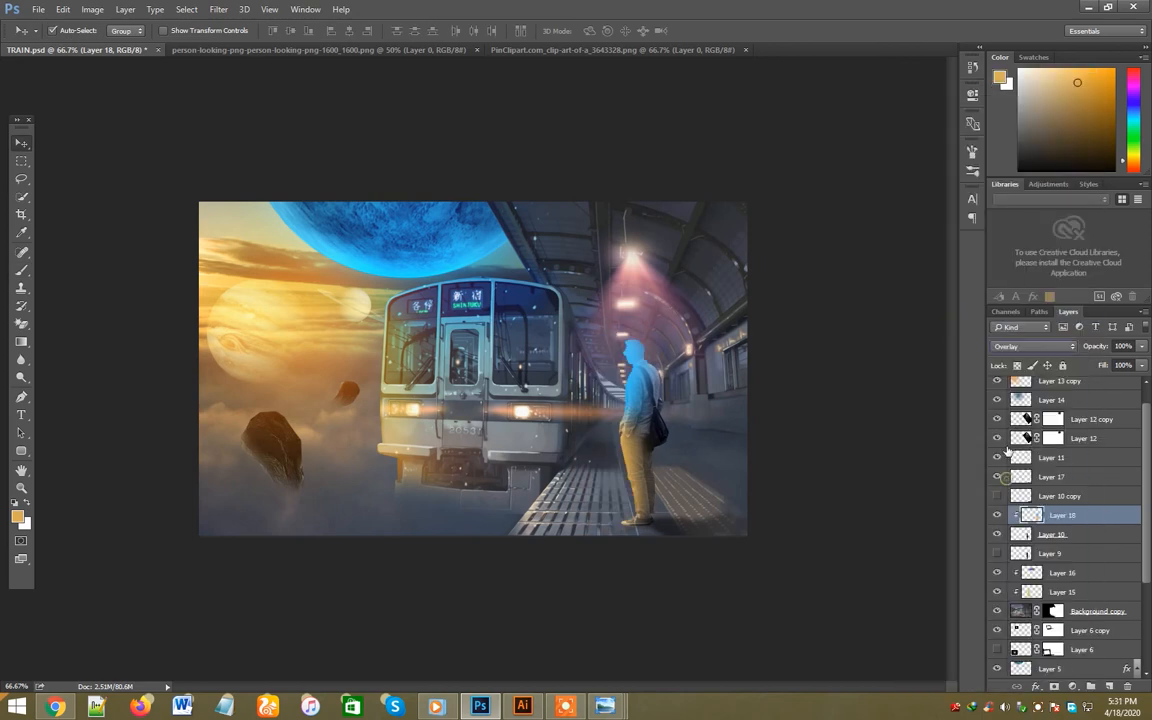
click(1033, 346)
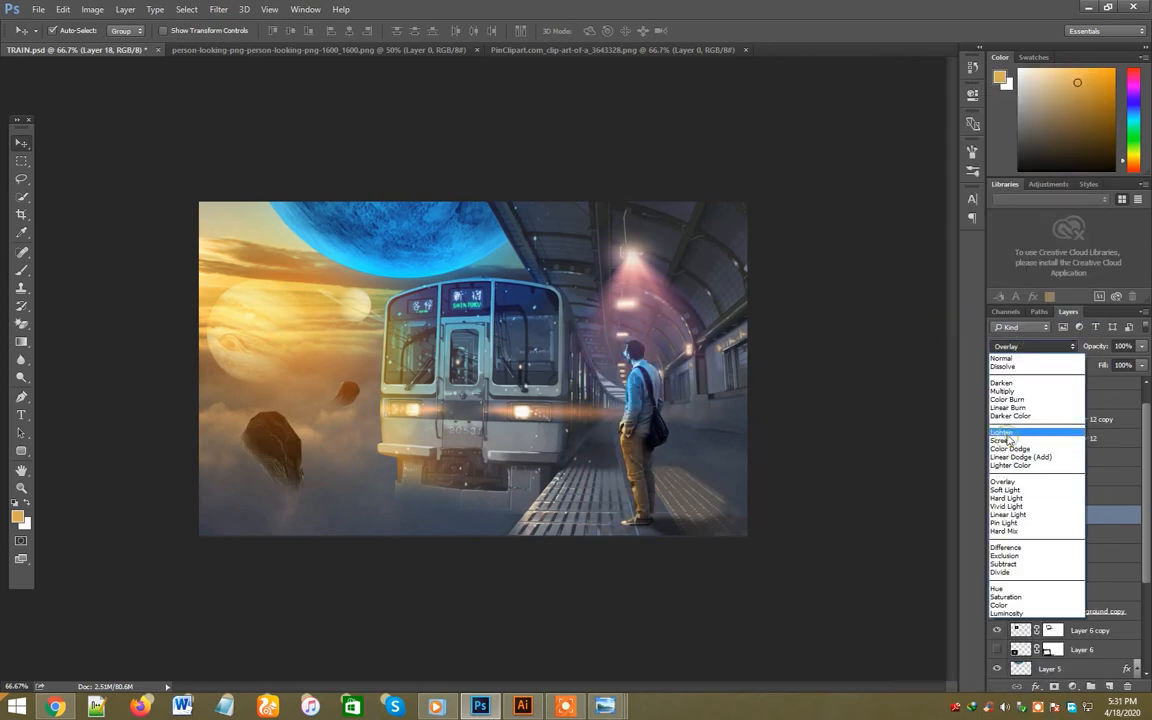
click(1001, 432)
click(1020, 349)
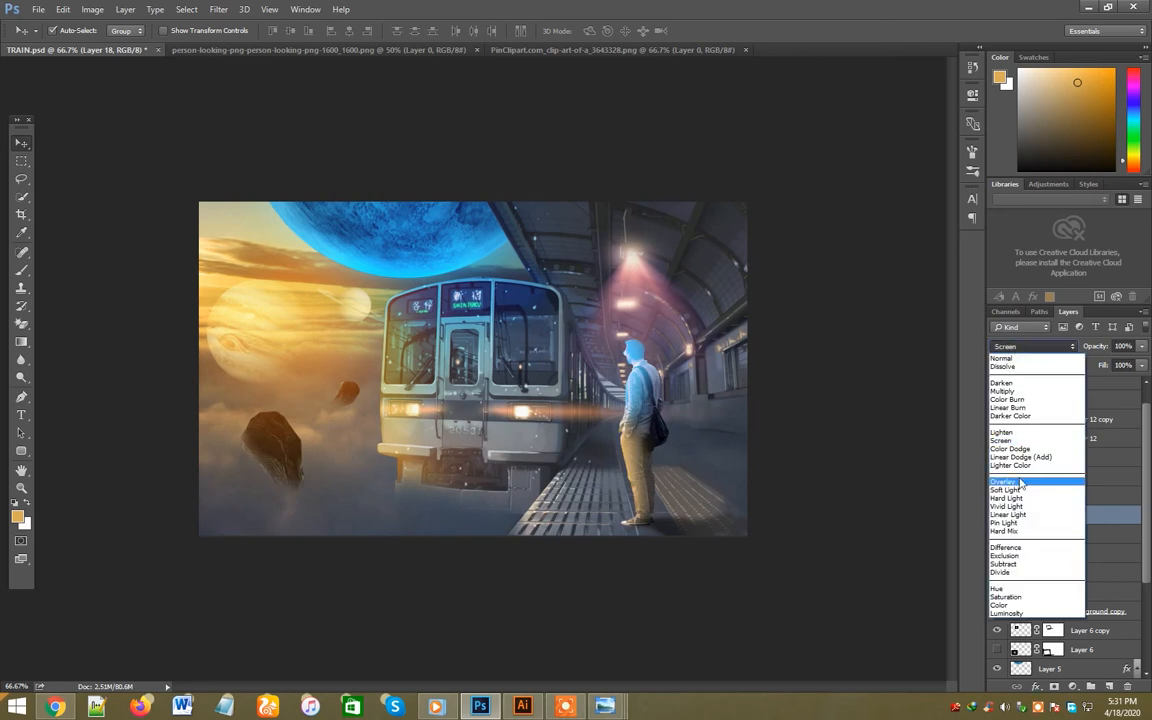
click(1003, 481)
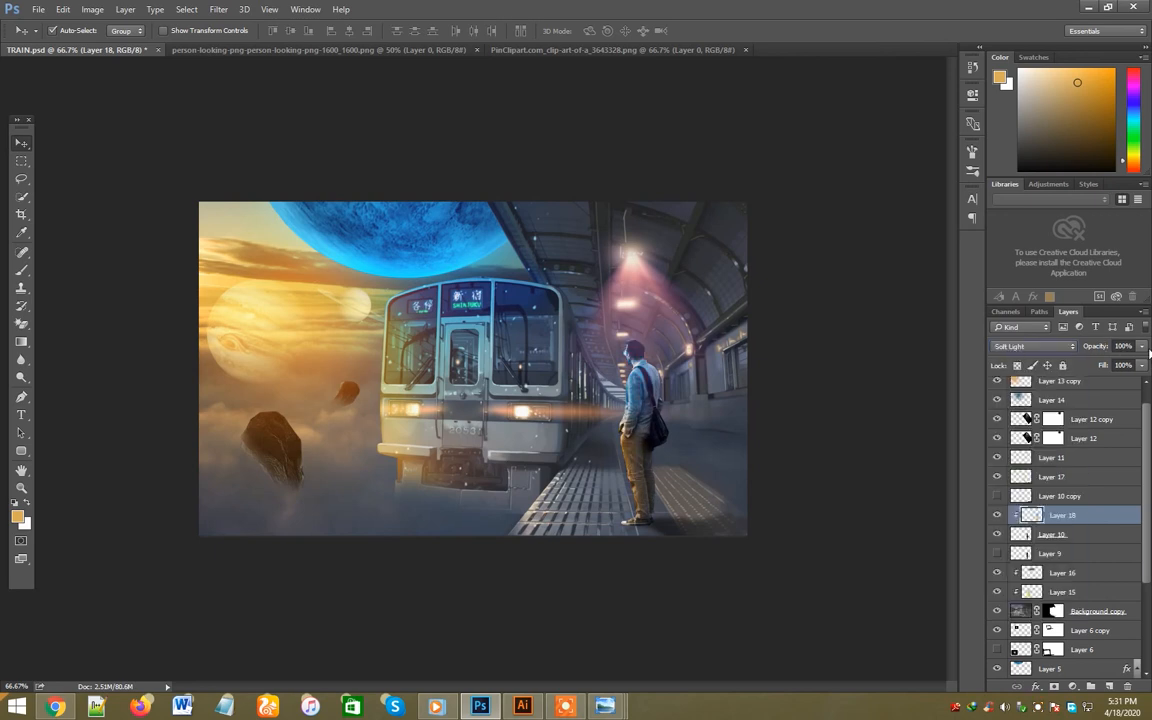
click(1142, 346)
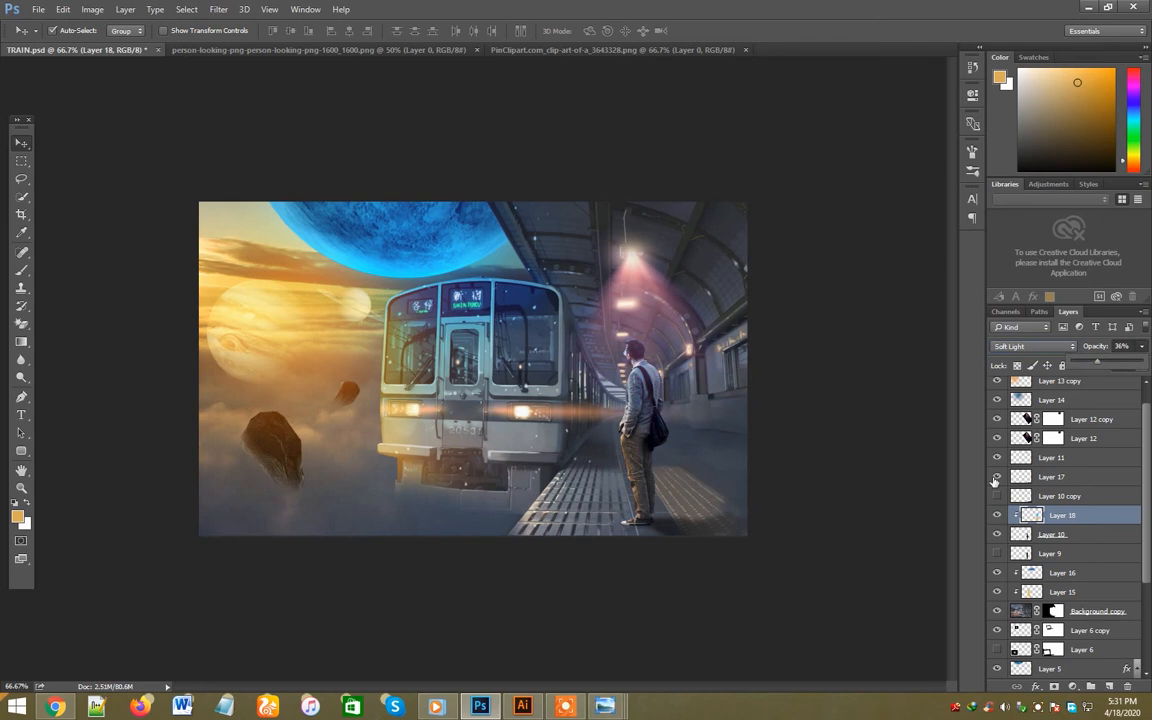
- Compare the man with and without the colour tint by toggling its visibility, and select Layer 13 copy
click(997, 516)
click(997, 516)
click(731, 575)
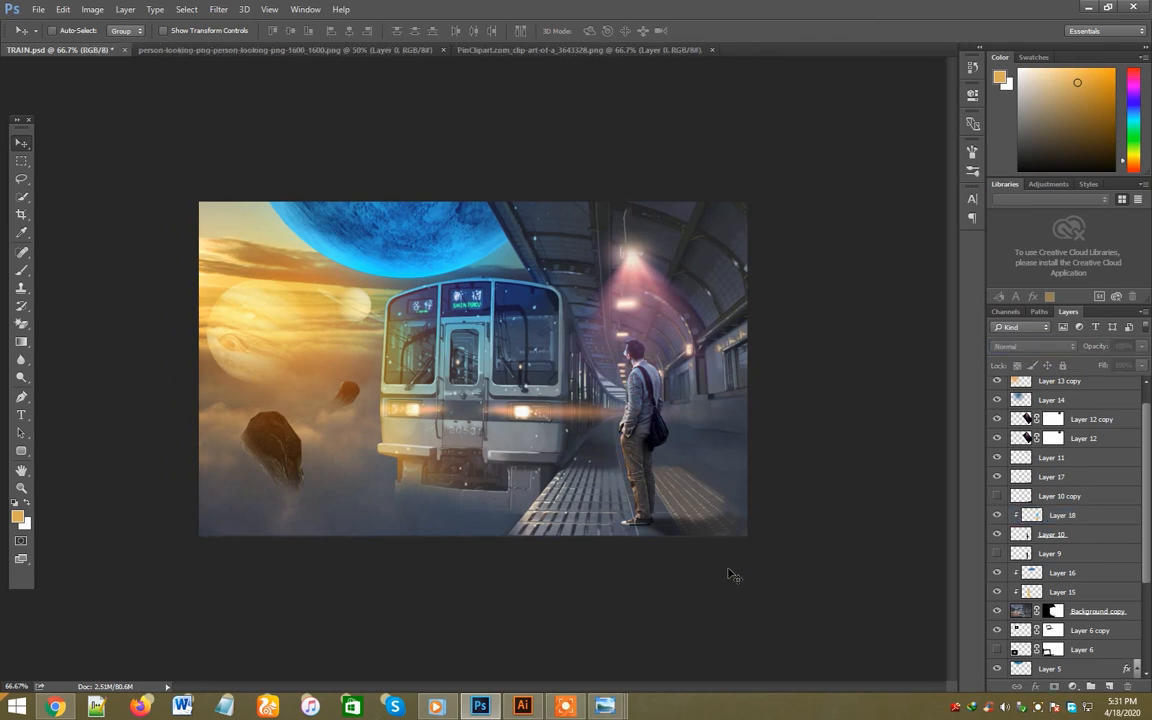
click(470, 240)
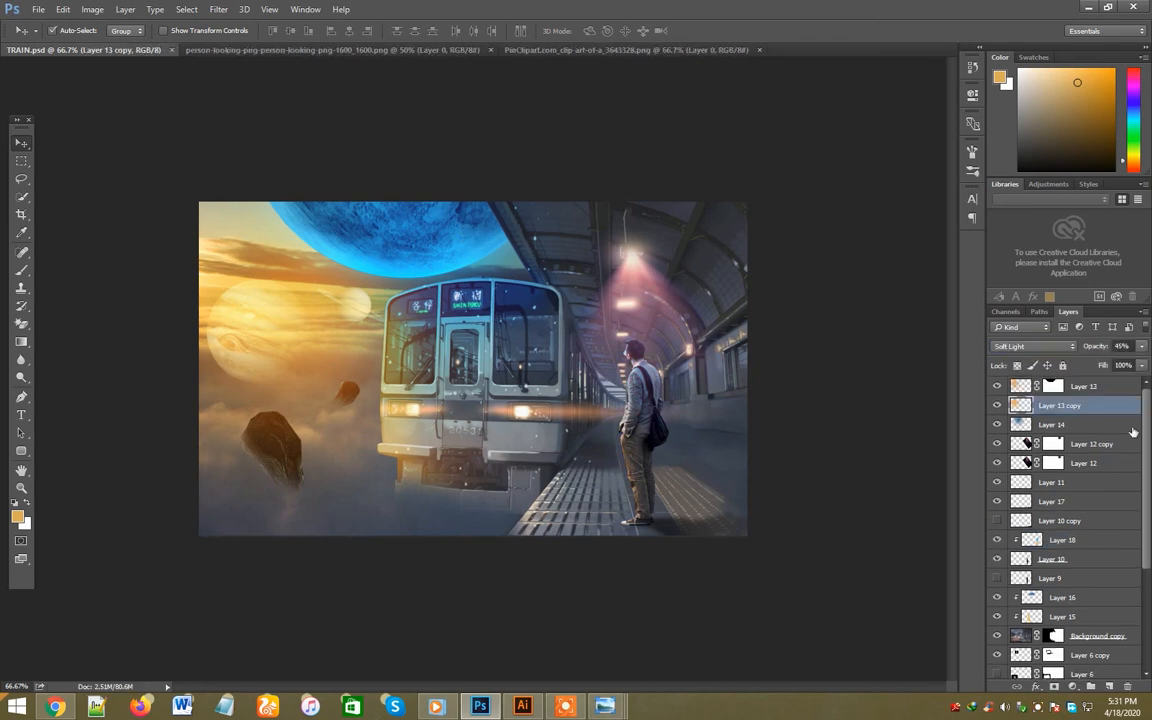
- Duplicate the blue planet layer, Layer 5
click(476, 236)
scroll(1050, 520, down, 5)
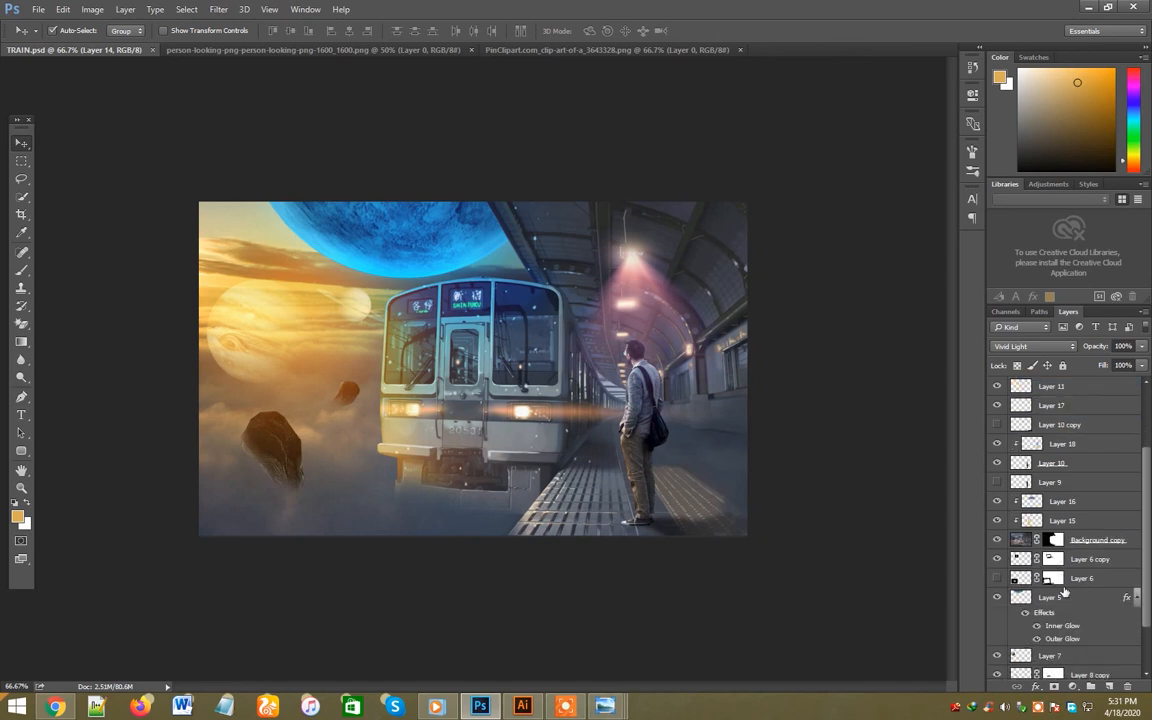
click(1049, 540)
key(ctrl+j)
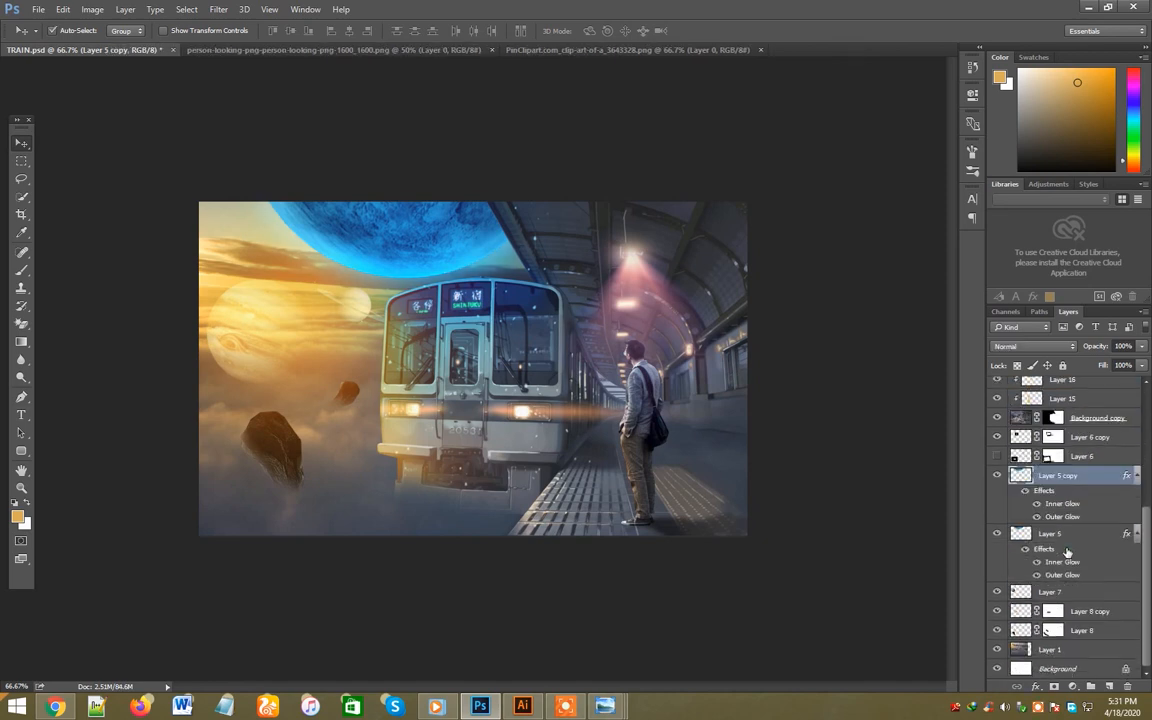
- Adjust the Outer Glow size of the planet copy at 0% fill, and duplicate that glow layer
double_click(1062, 516)
drag(522, 115, 790, 140)
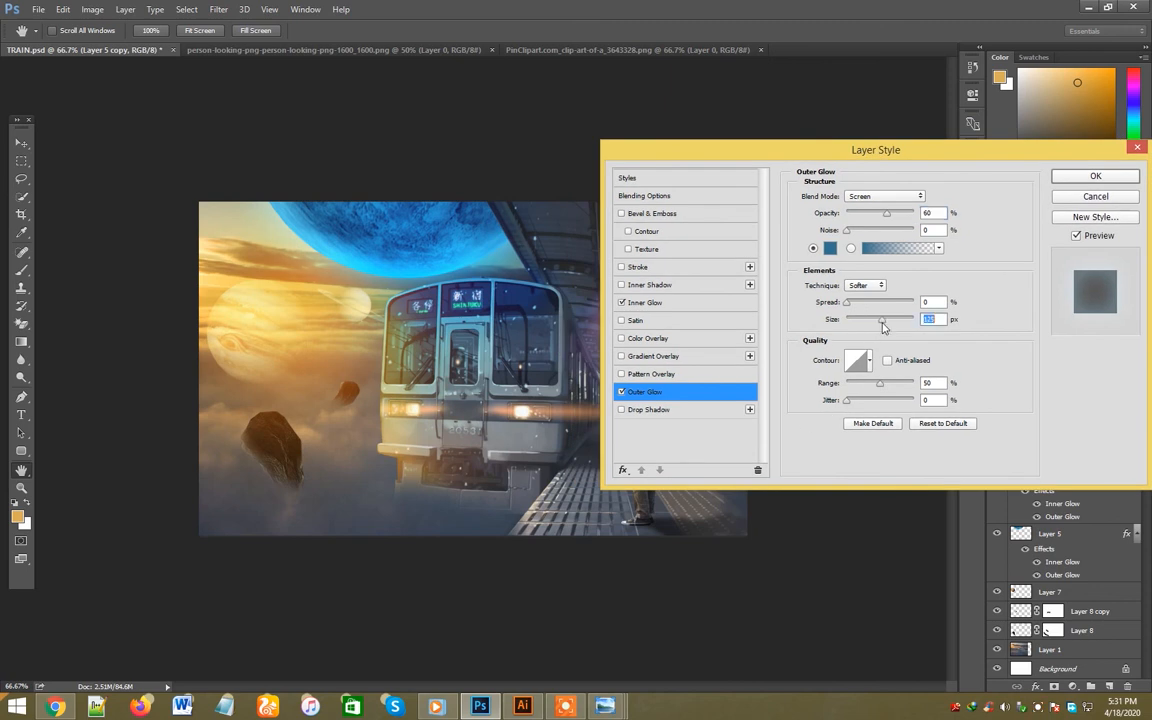
click(1095, 176)
drag(1141, 368, 945, 344)
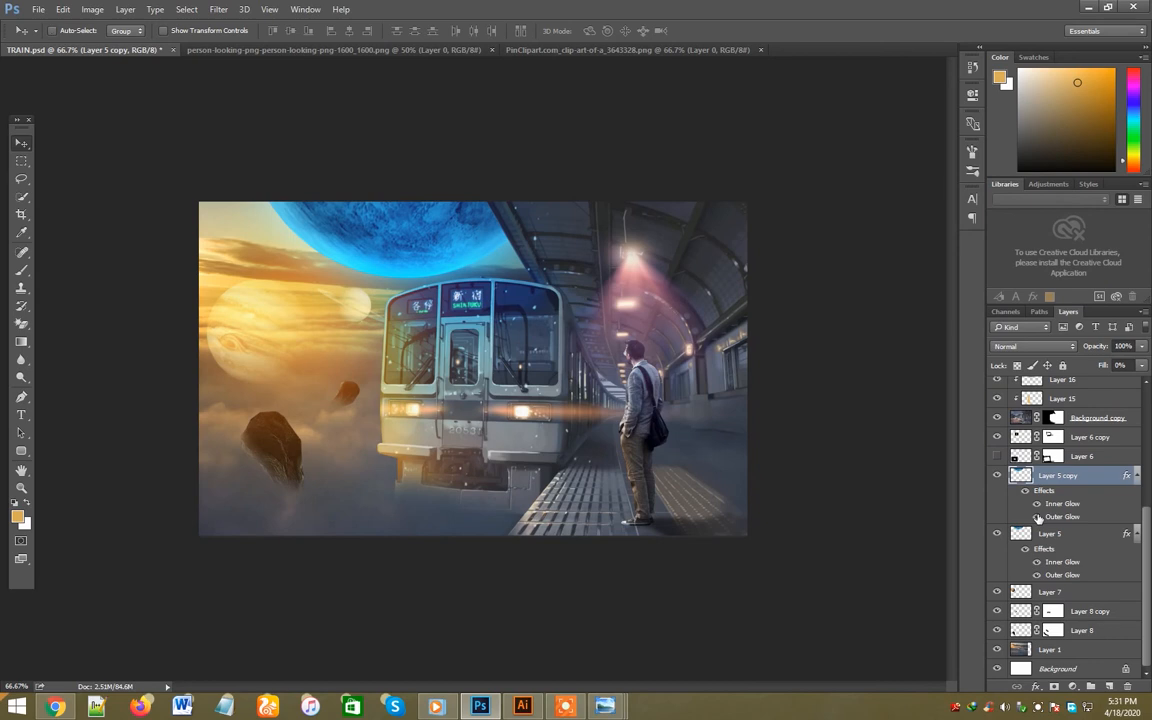
key(ctrl+j)
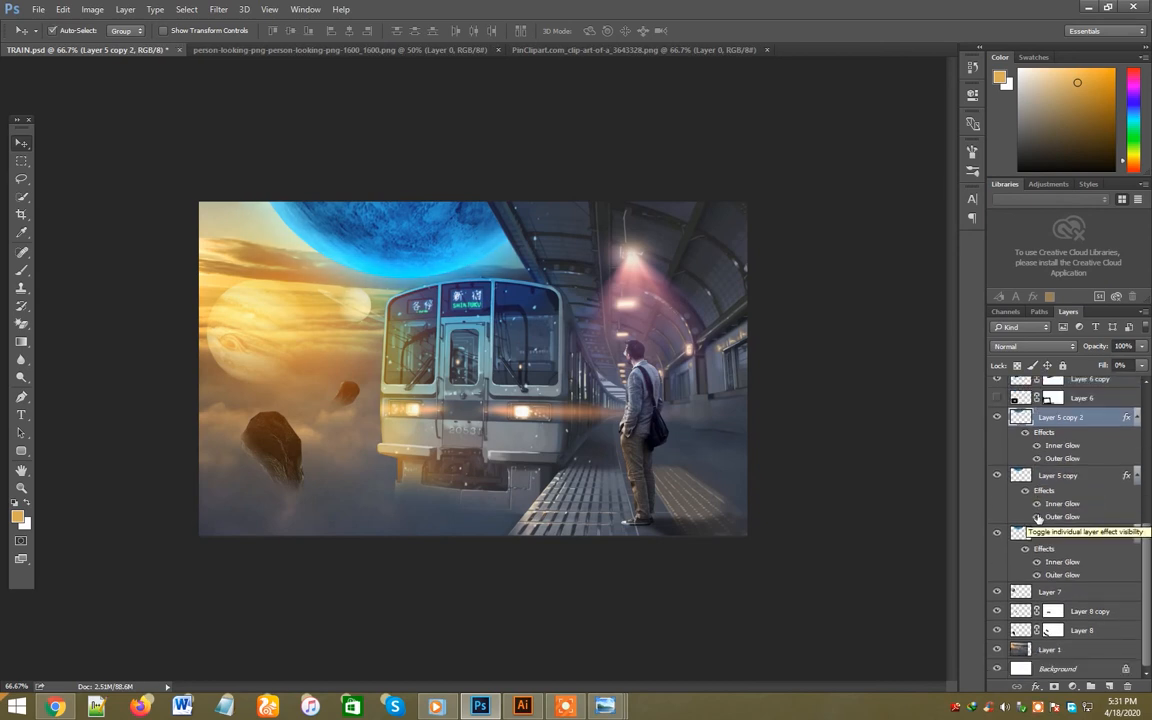
- Duplicate Layer 14 and set the copy's blend mode to Soft Light
scroll(1090, 500, up, 8)
click(1070, 427)
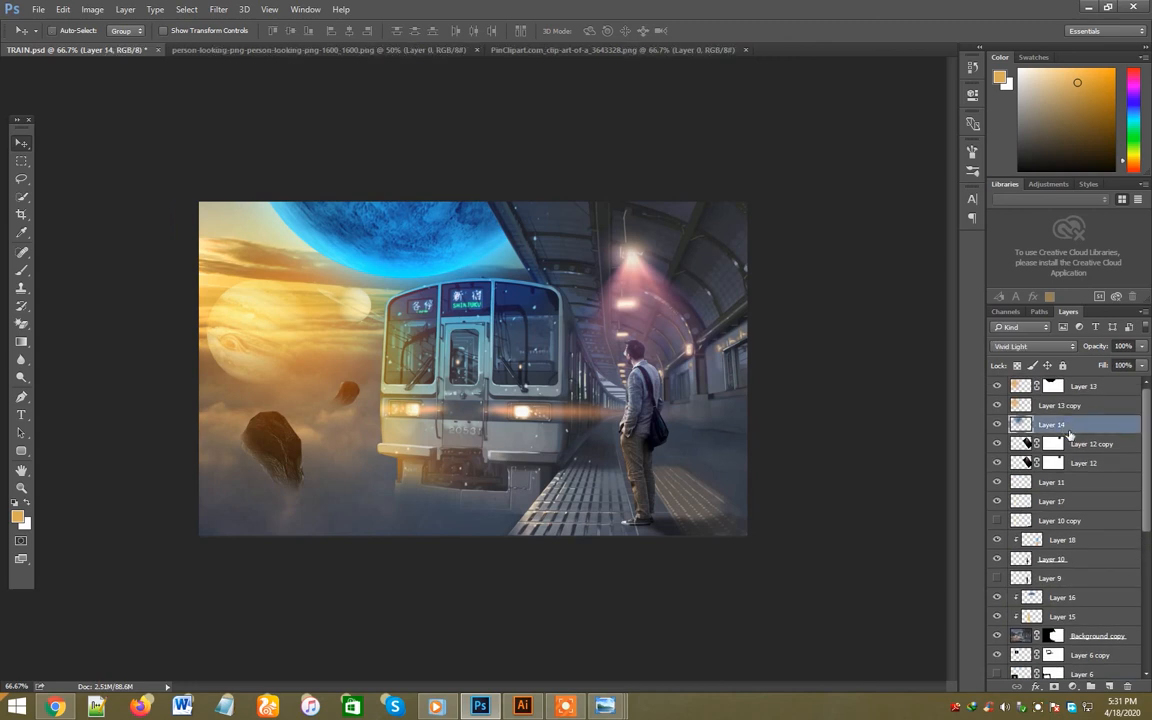
key(ctrl+j)
click(1020, 345)
click(935, 428)
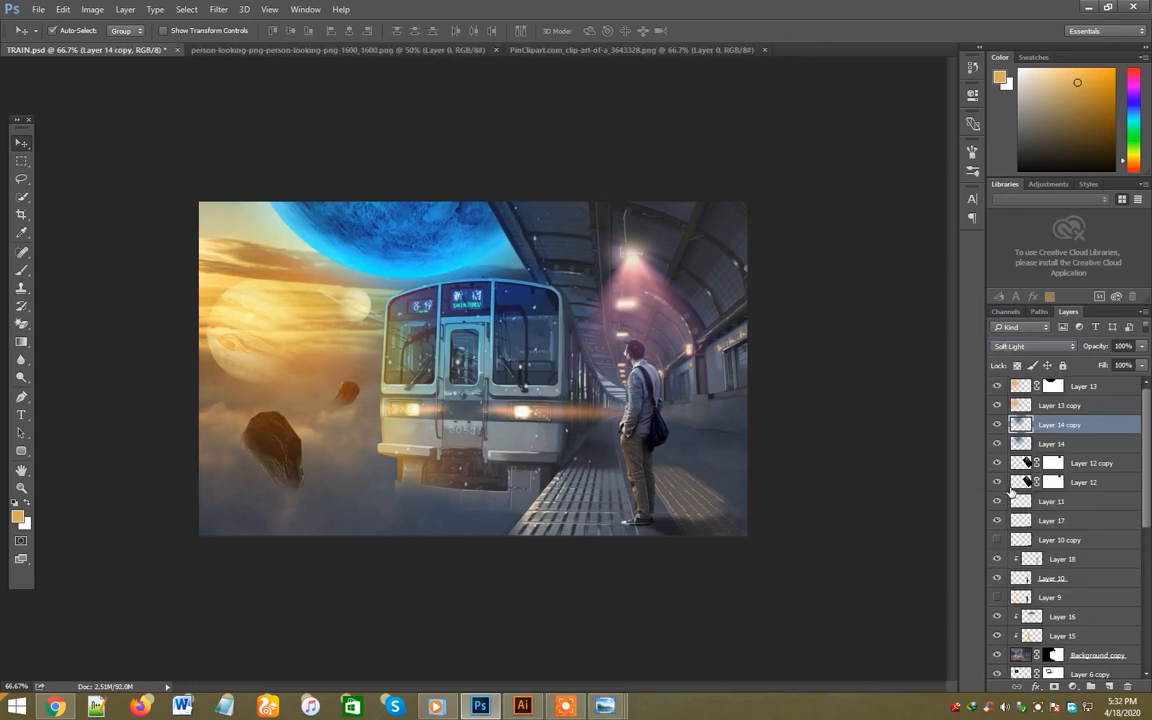
click(1140, 346)
- Remove the SHINJUKU sign above the train door on the Background copy layer with a content-aware fill
click(645, 496)
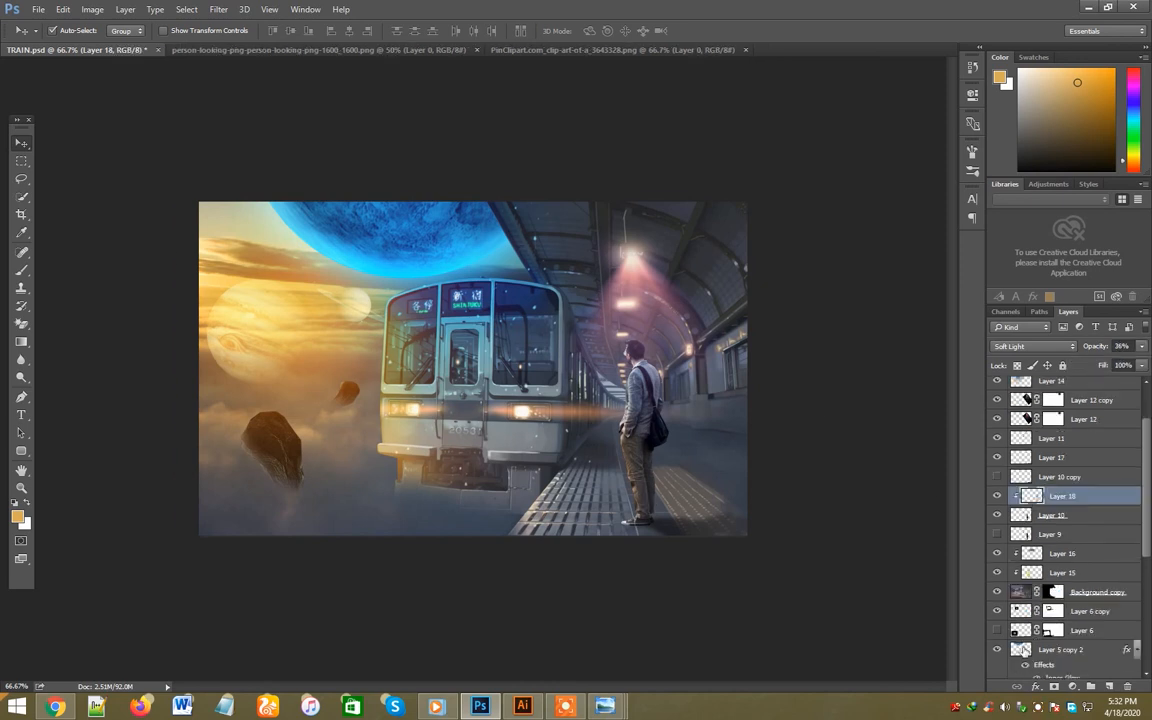
click(1016, 594)
scroll(445, 286, up, 5)
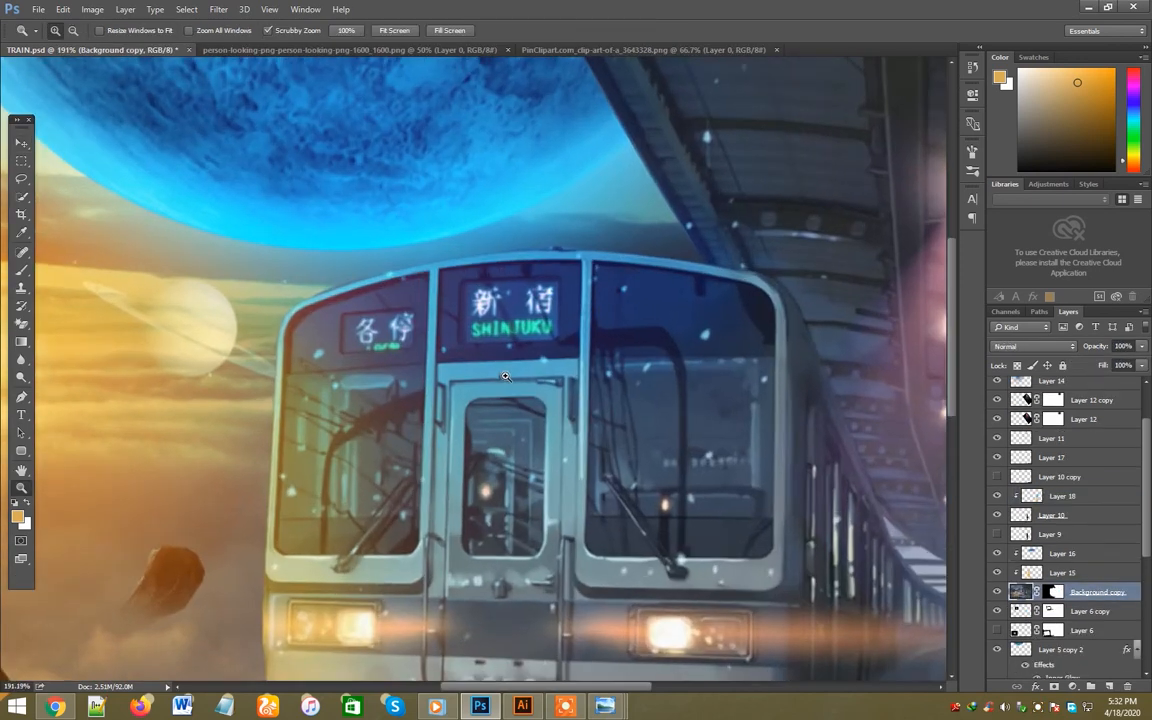
key(m)
drag(456, 276, 567, 345)
key(shift+BackSpace)
key(Return)
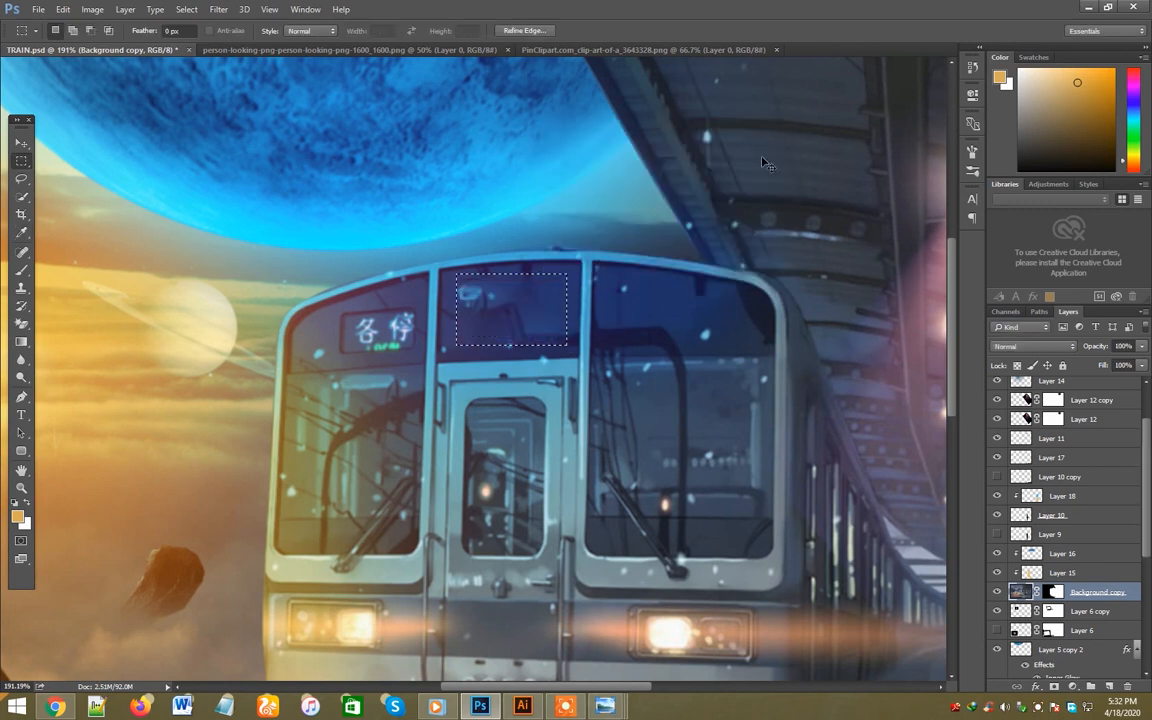
- Remove the destination sign in the train's left window with a content-aware fill and heal the leftover marks in the windows
key(ctrl+d)
drag(333, 304, 421, 356)
key(shift+BackSpace)
click(758, 154)
key(ctrl+d)
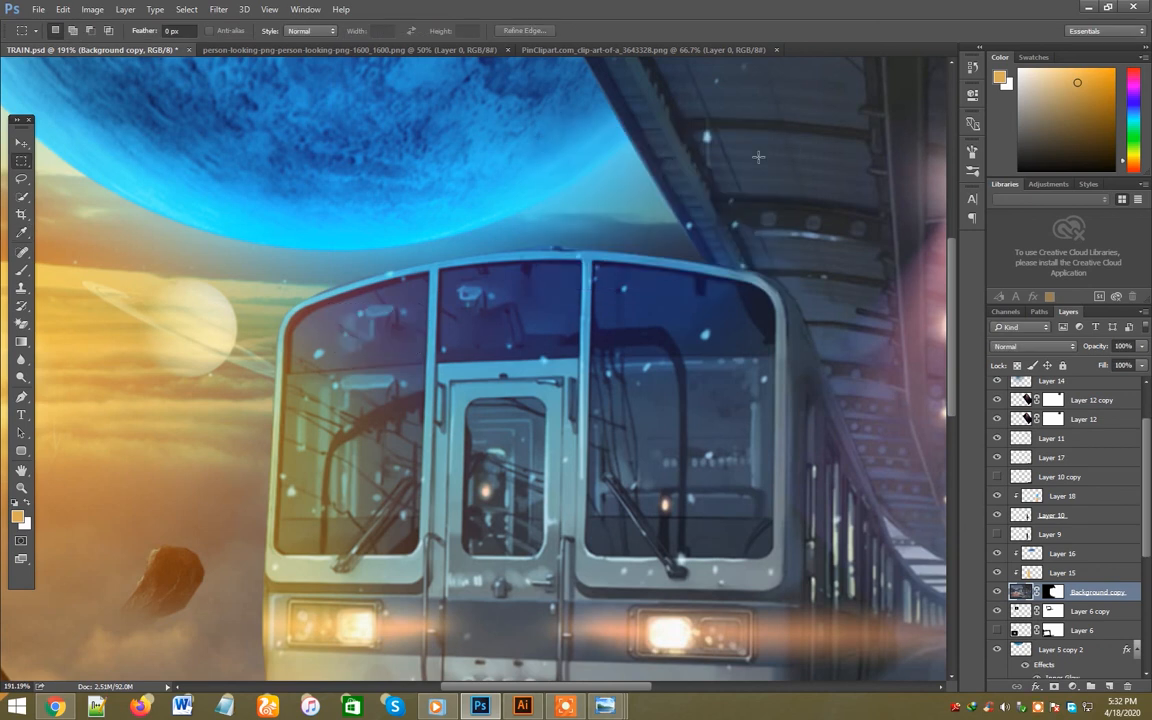
key(j)
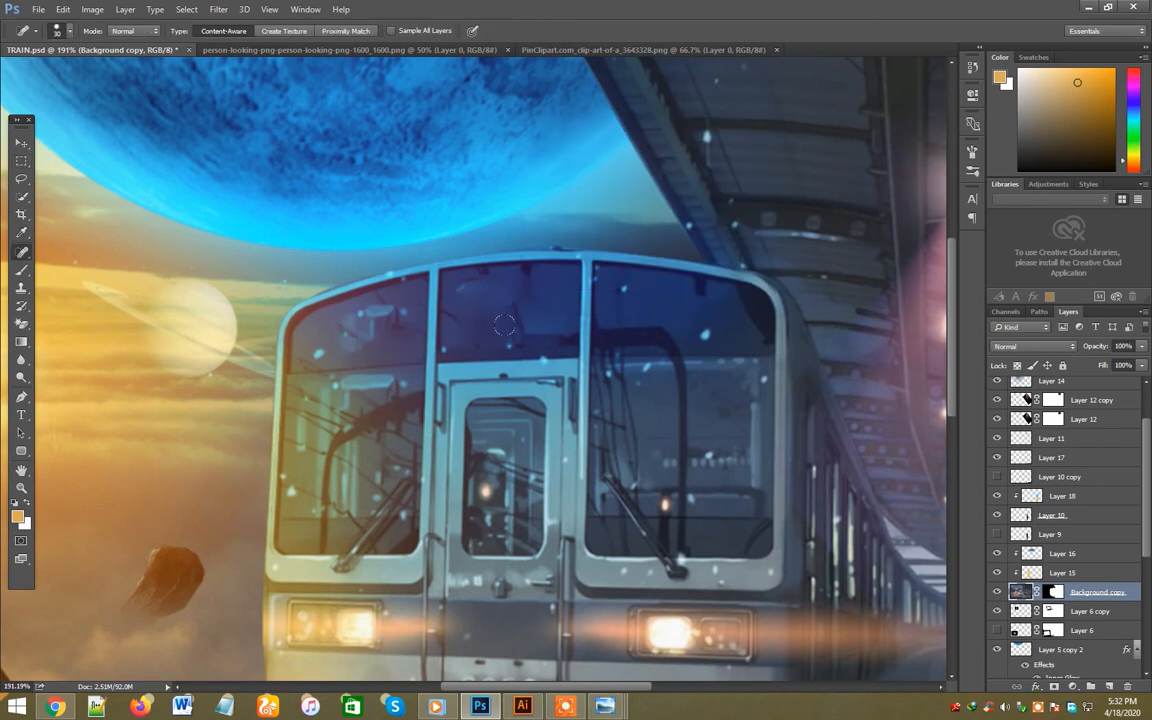
click(390, 312)
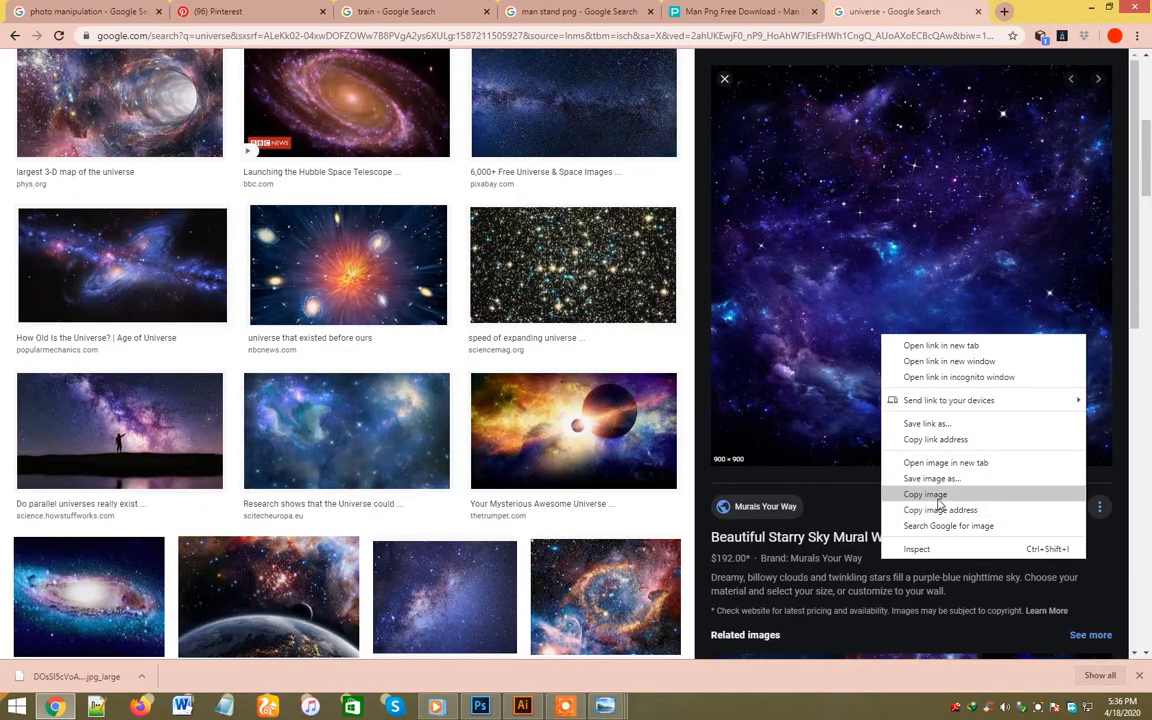
- Copy the purple-blue starry sky image from the browser, paste it into TRAIN.psd and align it with the canvas's left edge
click(900, 489)
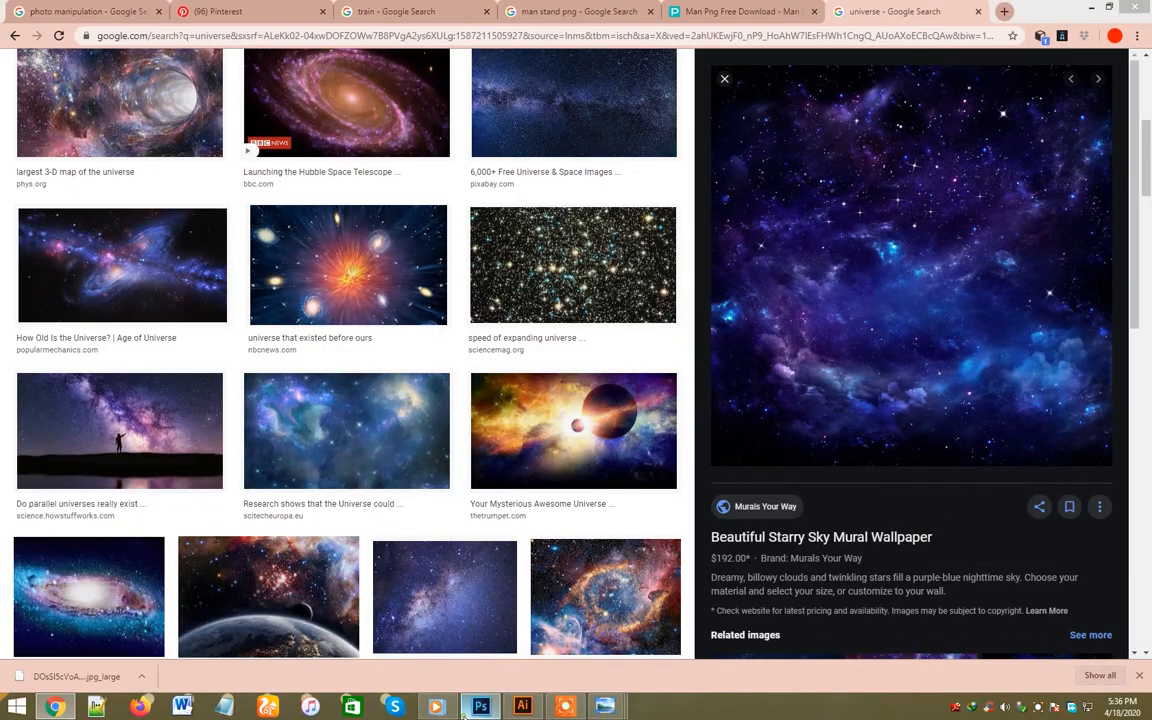
click(480, 707)
key(ctrl+v)
drag(522, 388, 450, 388)
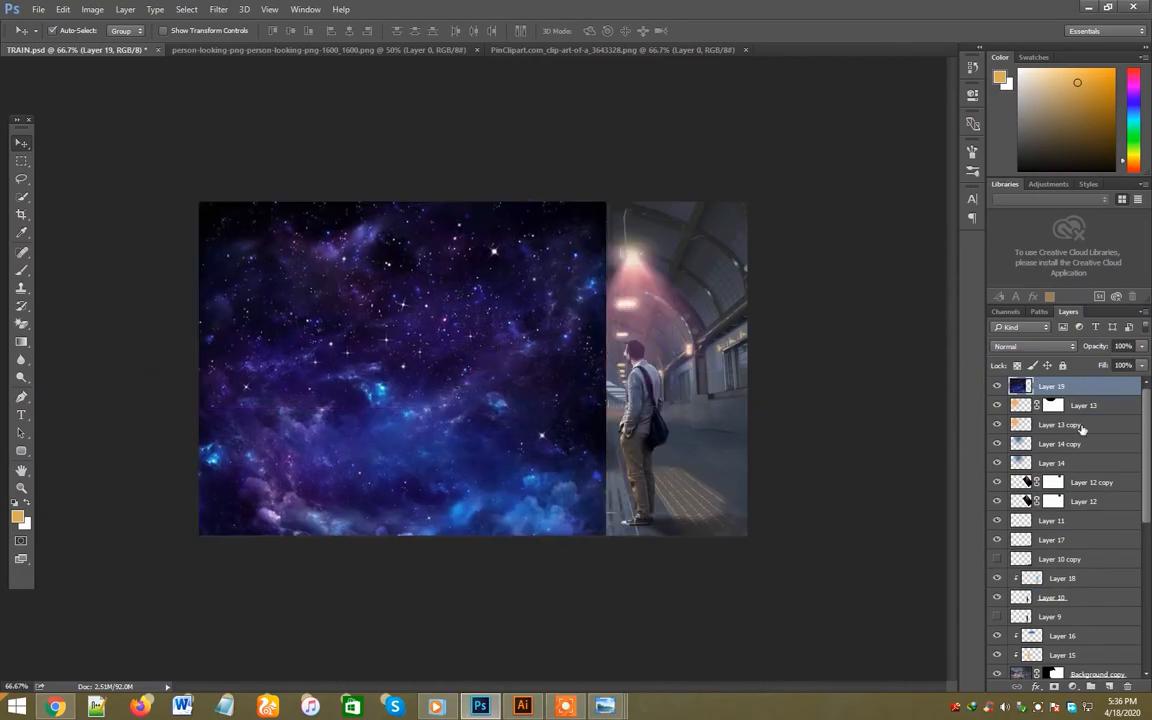
- Blend the starry sky layer with Lighten and add a gradient mask that fades it out towards the station
click(1046, 346)
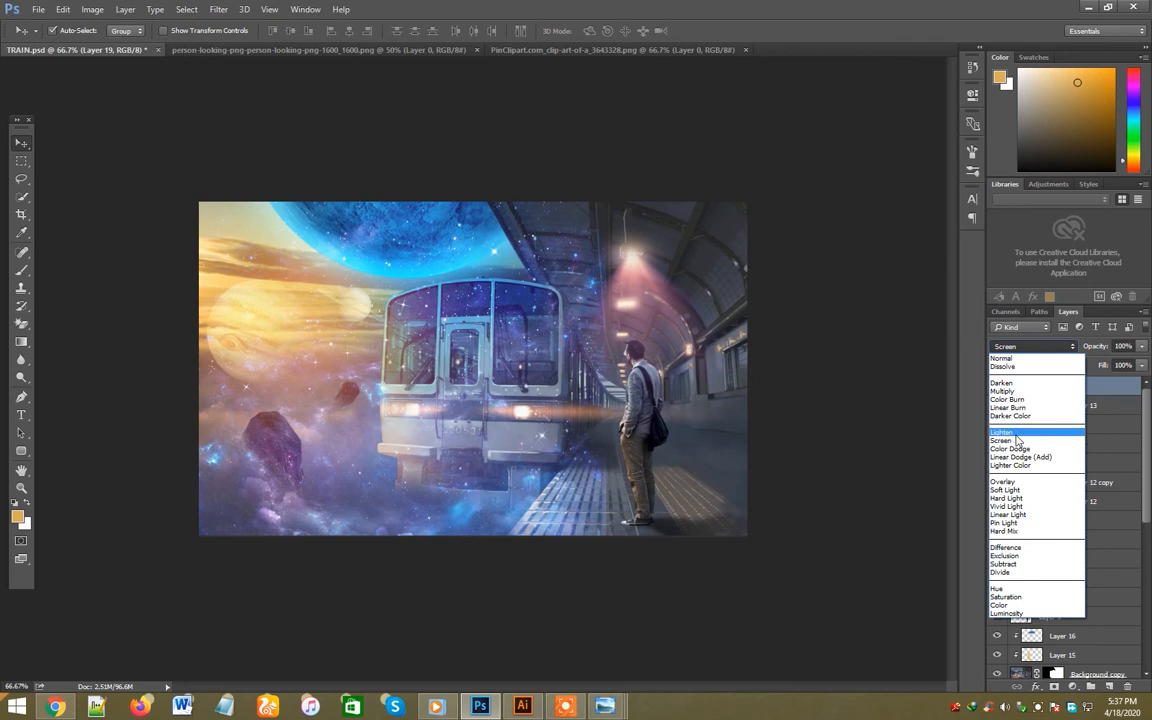
click(1005, 440)
click(1050, 687)
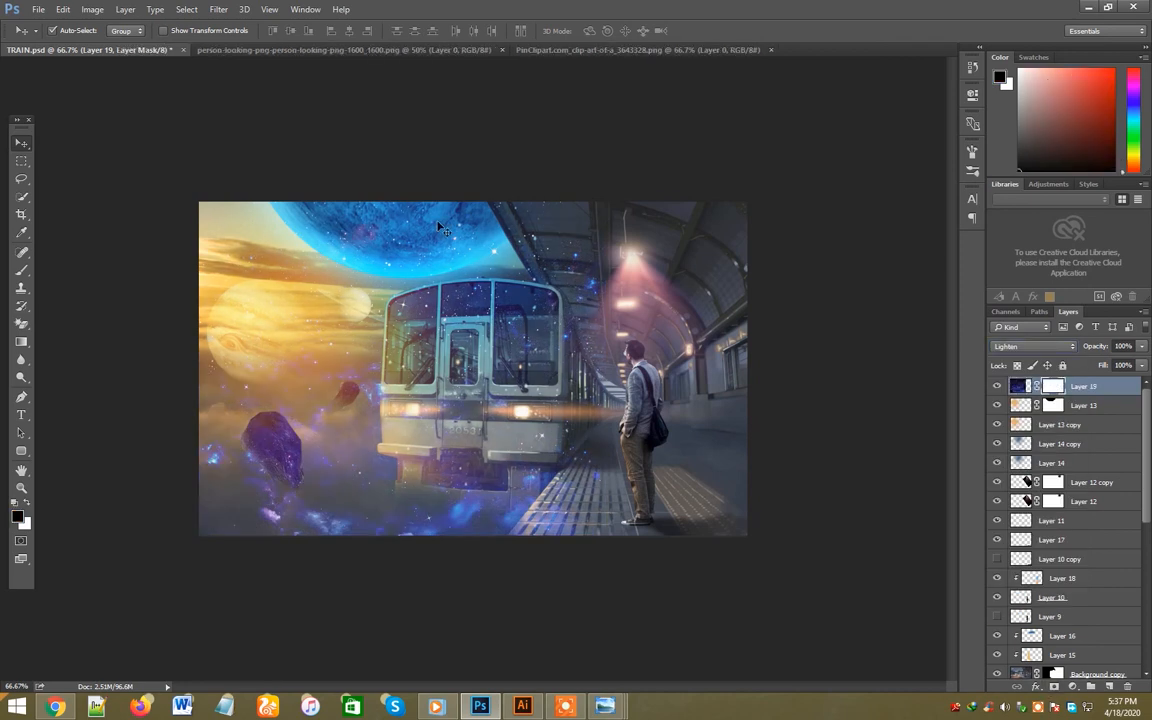
click(21, 341)
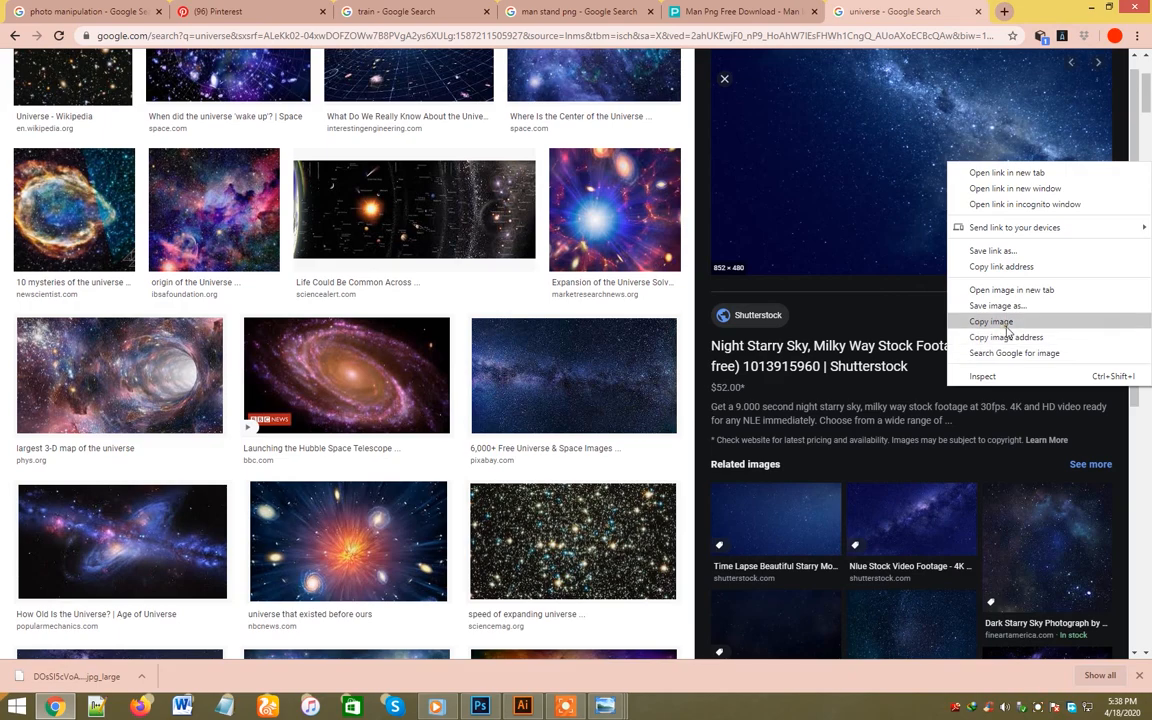
- Copy the Milky Way night sky image from the browser and paste it into TRAIN.psd as a new layer
click(1000, 322)
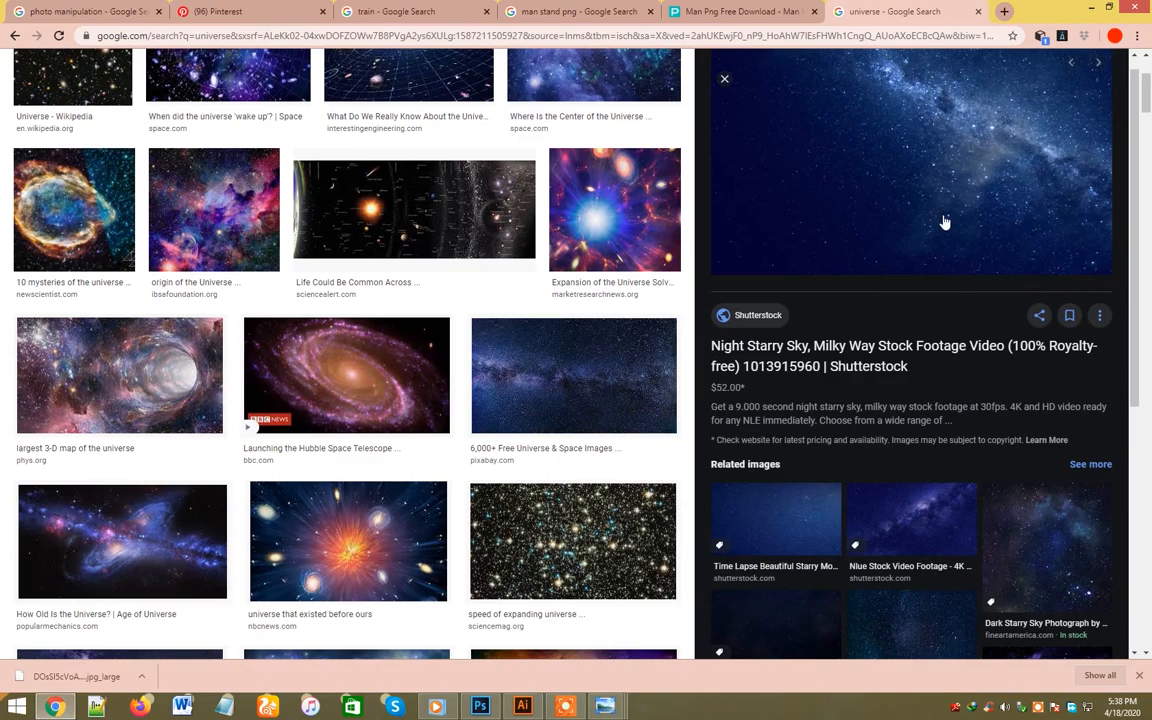
right_click(844, 190)
click(900, 373)
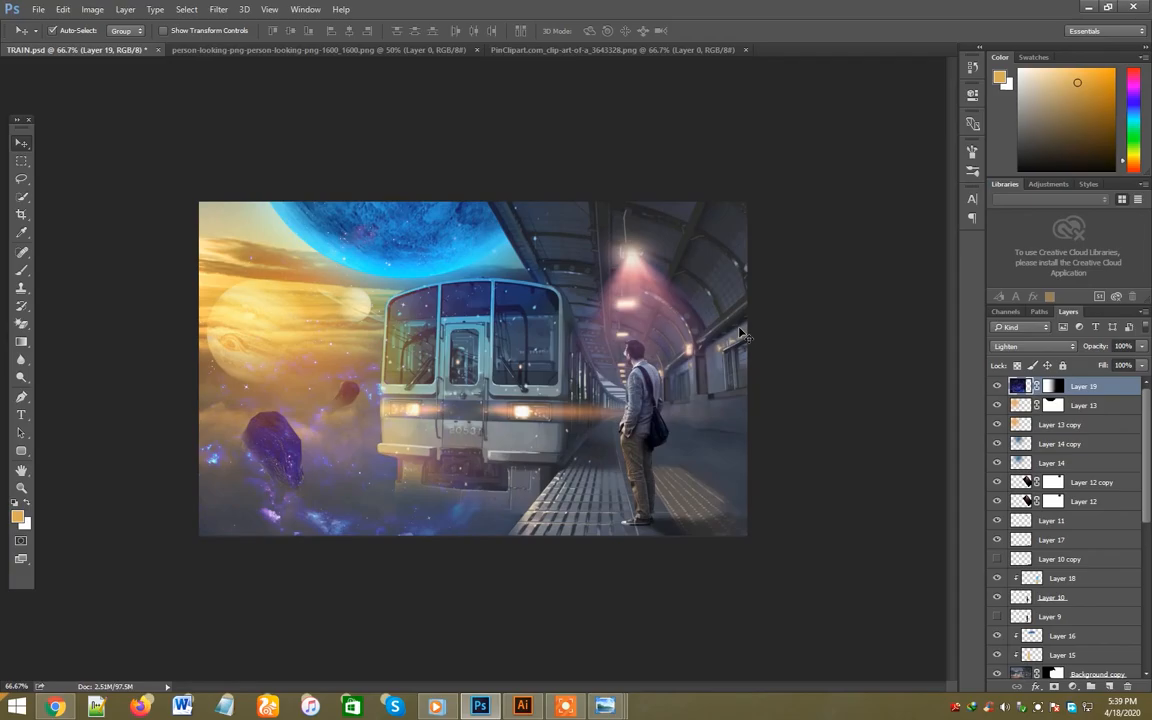
drag(672, 303, 633, 335)
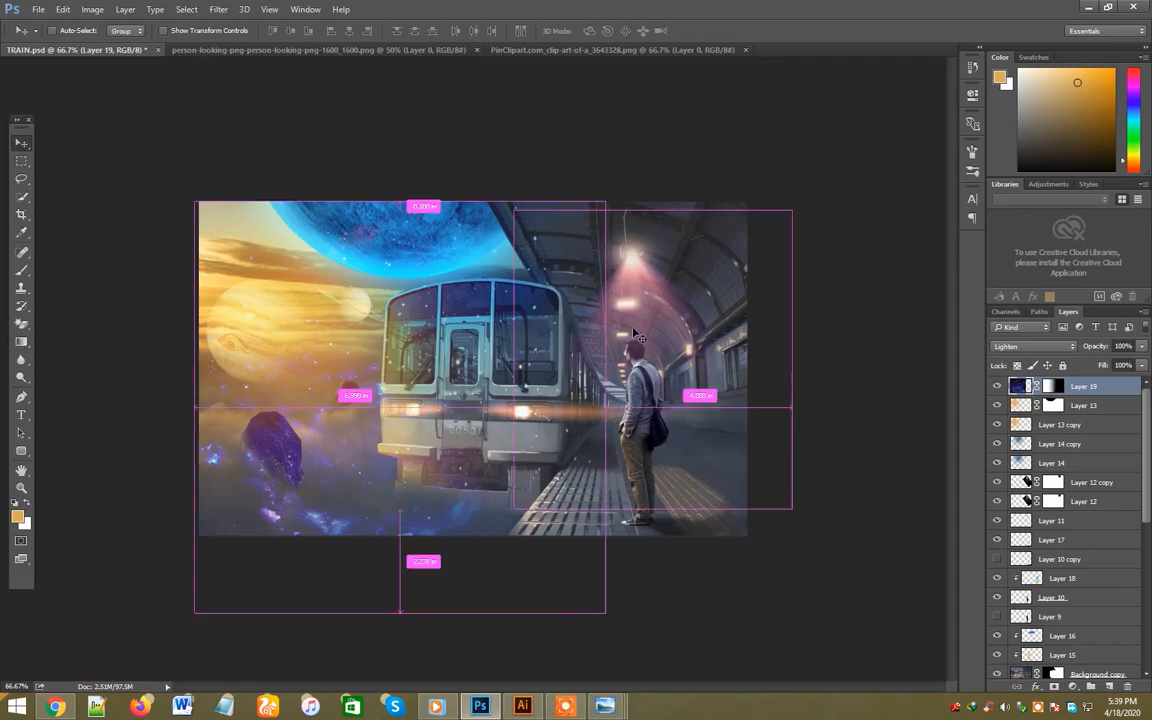
key(ctrl+v)
- Flip the Milky Way layer horizontally and scale it to about 157% so it covers the whole canvas
key(ctrl+t)
right_click(609, 362)
click(656, 563)
drag(553, 417, 471, 353)
drag(590, 412, 813, 541)
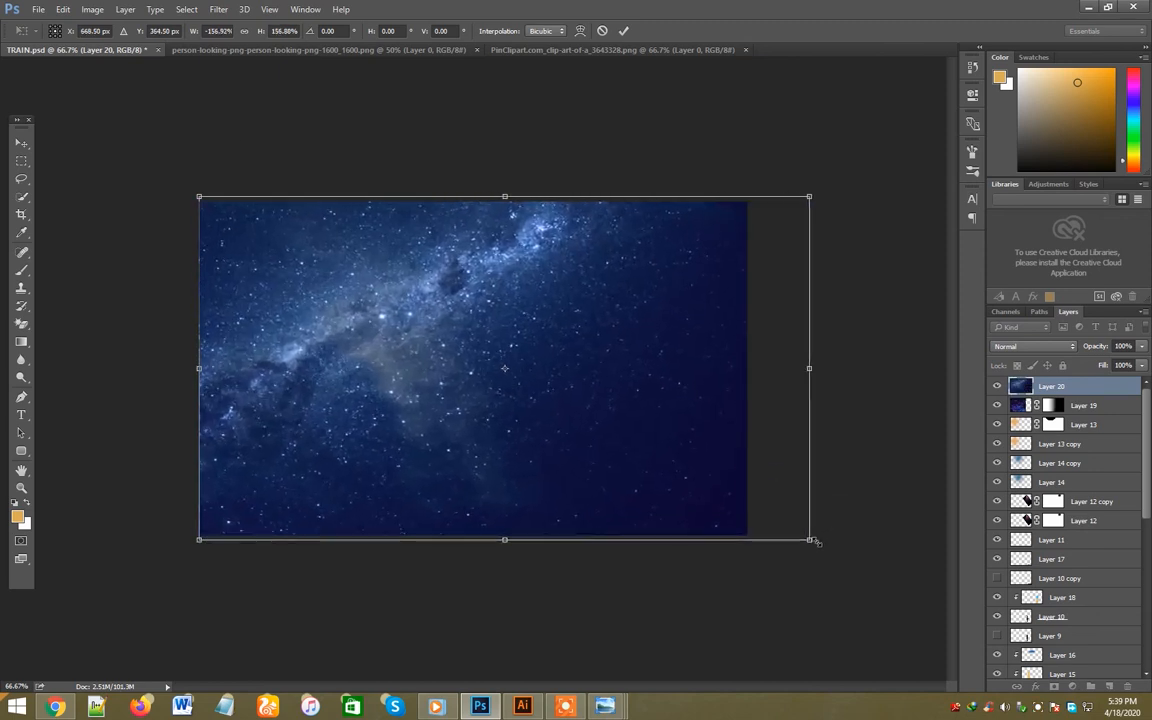
key(Return)
- Blend the Milky Way layer with Soft Light at 78% opacity and save the document
click(1025, 346)
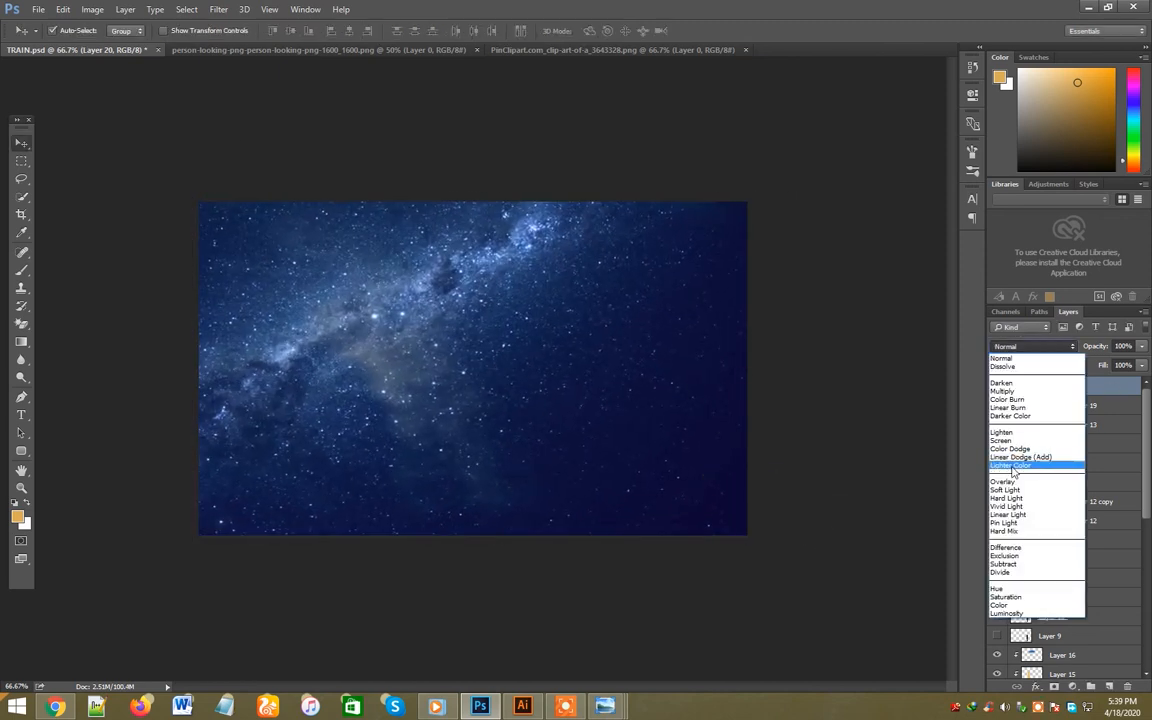
click(1006, 489)
key(ctrl+s)
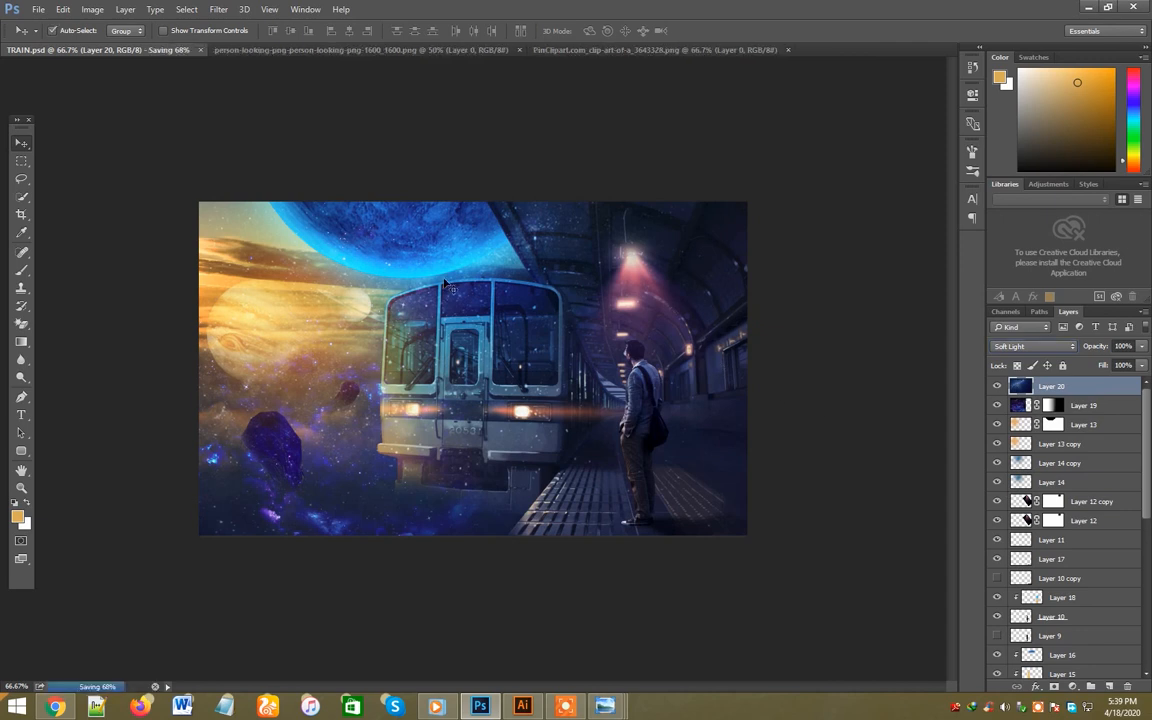
click(1141, 346)
drag(1114, 369, 1112, 366)
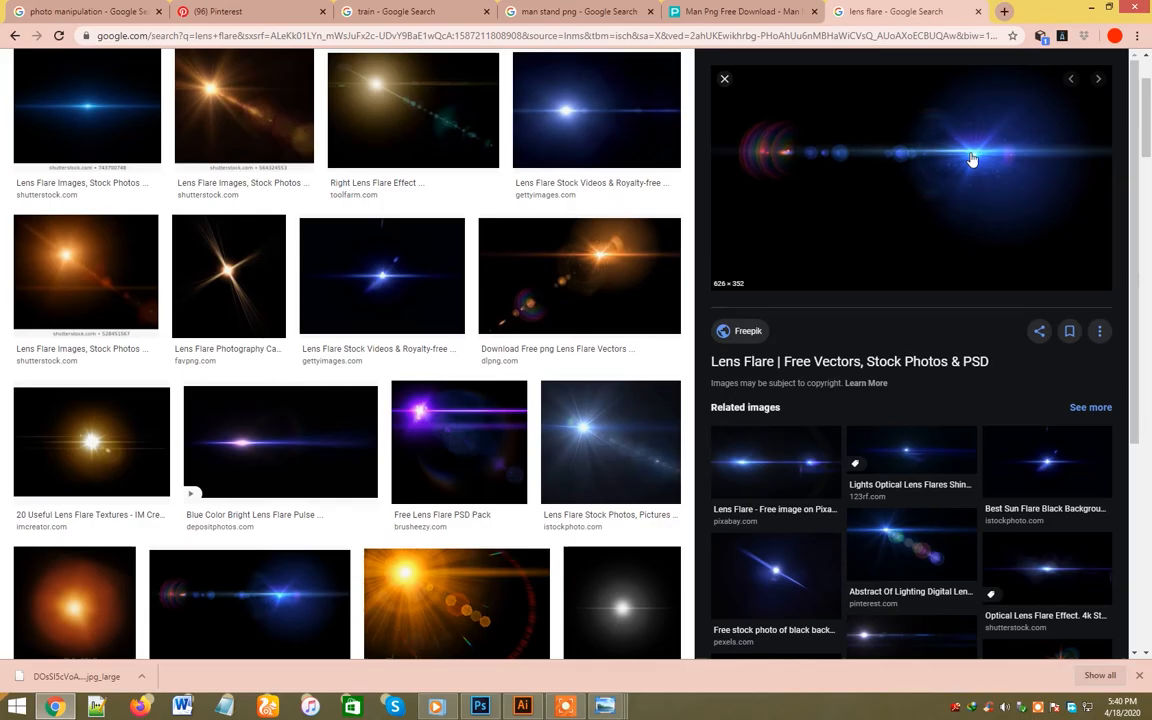
right_click(971, 156)
click(1001, 313)
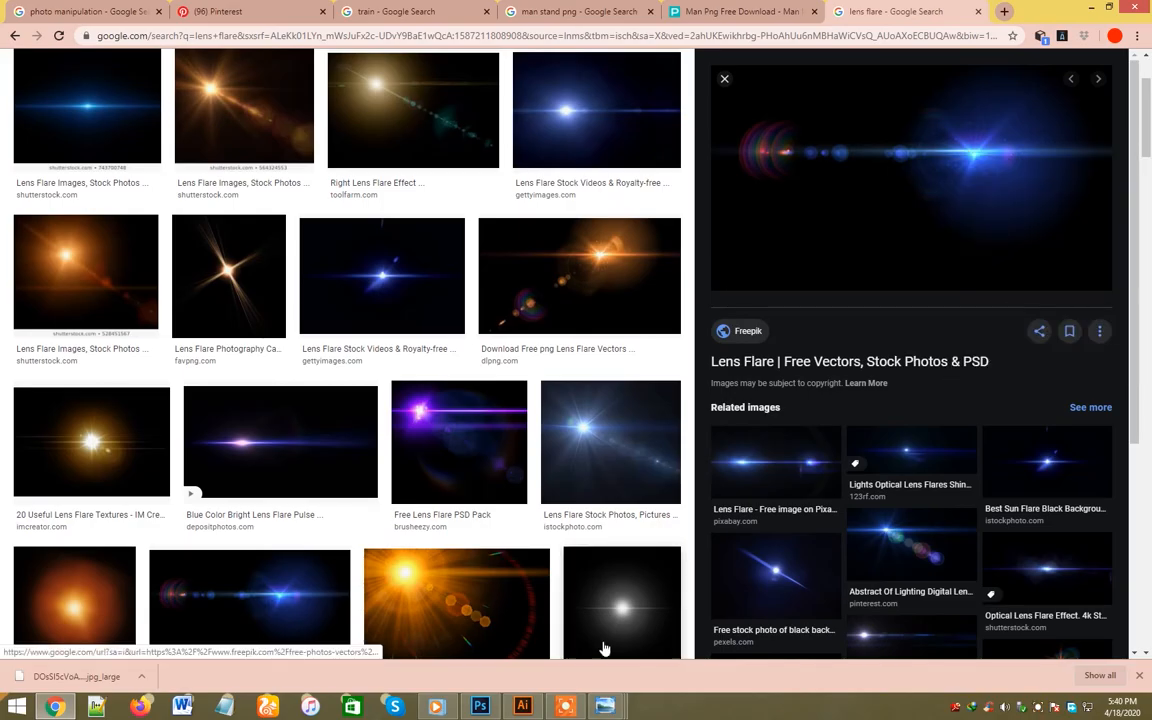
click(498, 706)
key(ctrl+v)
key(ctrl+z)
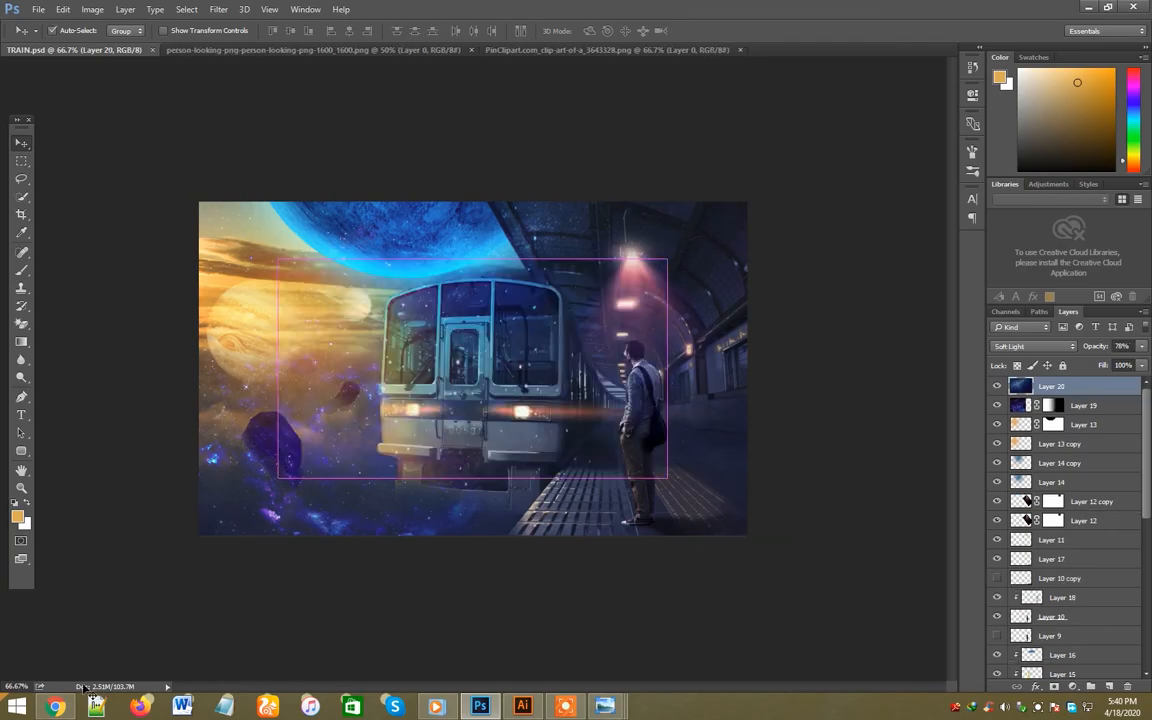
- Copy the blue lens flare image from the browser and paste it into TRAIN.psd as a new layer
click(55, 706)
right_click(899, 145)
click(958, 296)
click(480, 706)
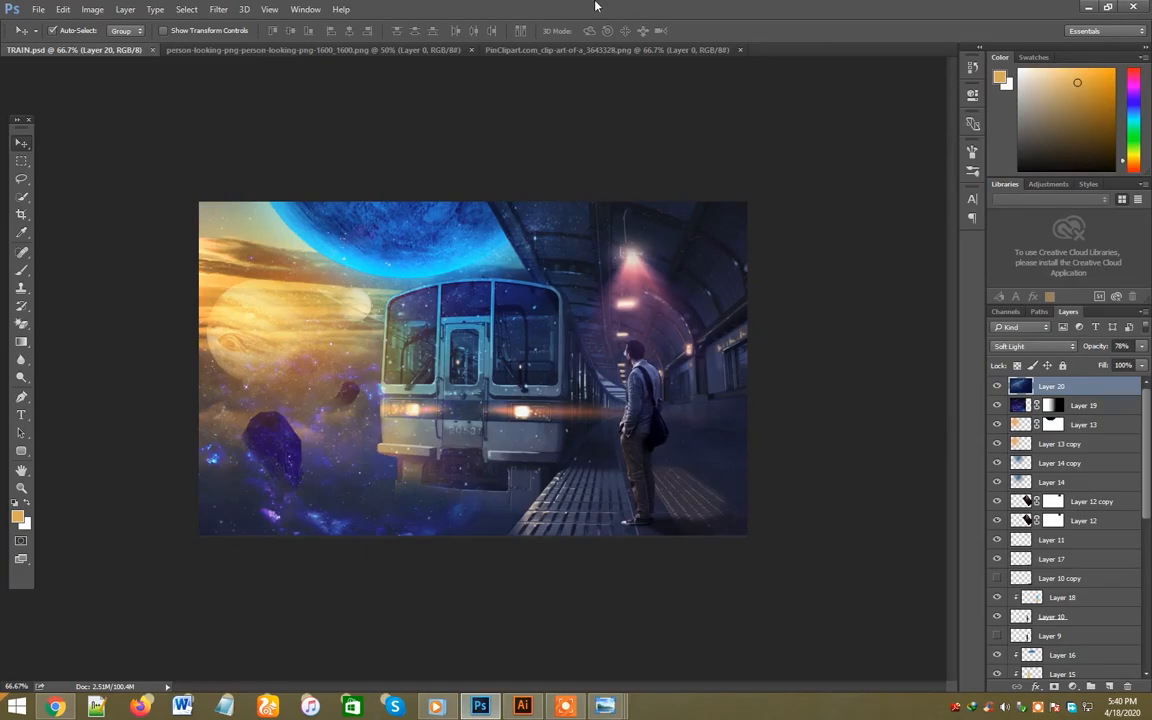
key(ctrl+v)
- Set the blue lens flare to Screen and move it onto the large floating rock
click(1050, 347)
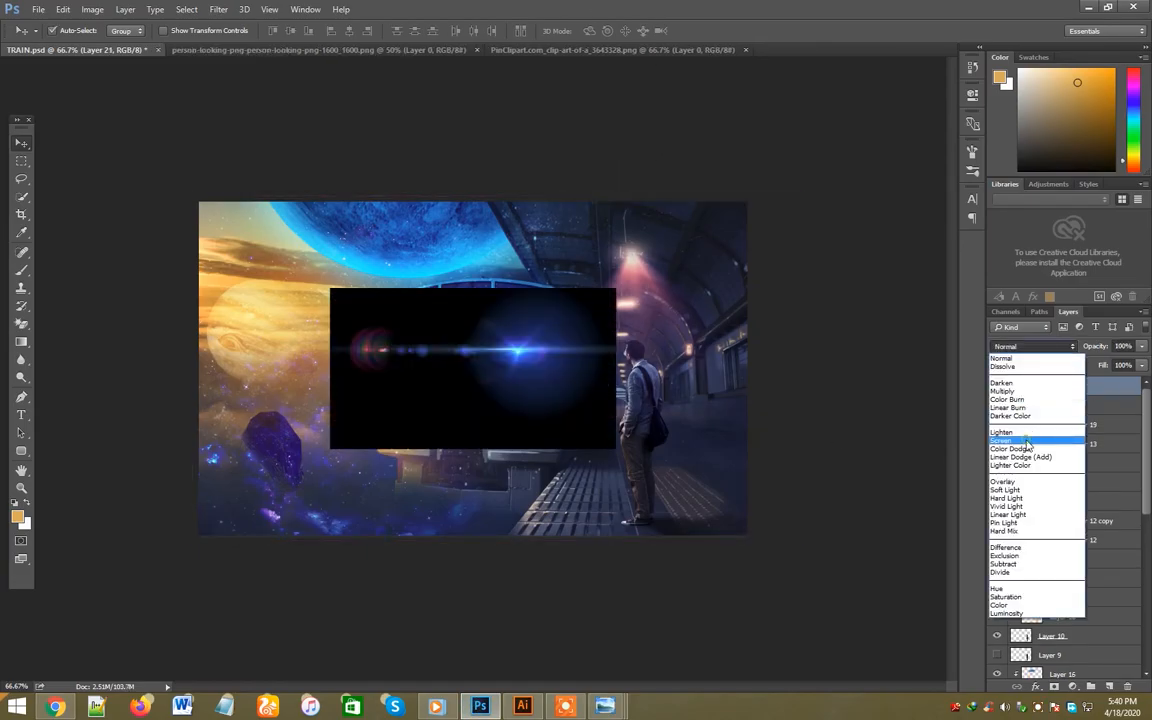
click(1023, 440)
drag(511, 353, 267, 427)
- Scale the blue flare down, align its bright centre with the large rock's upper-left edge, and save the document
key(ctrl+t)
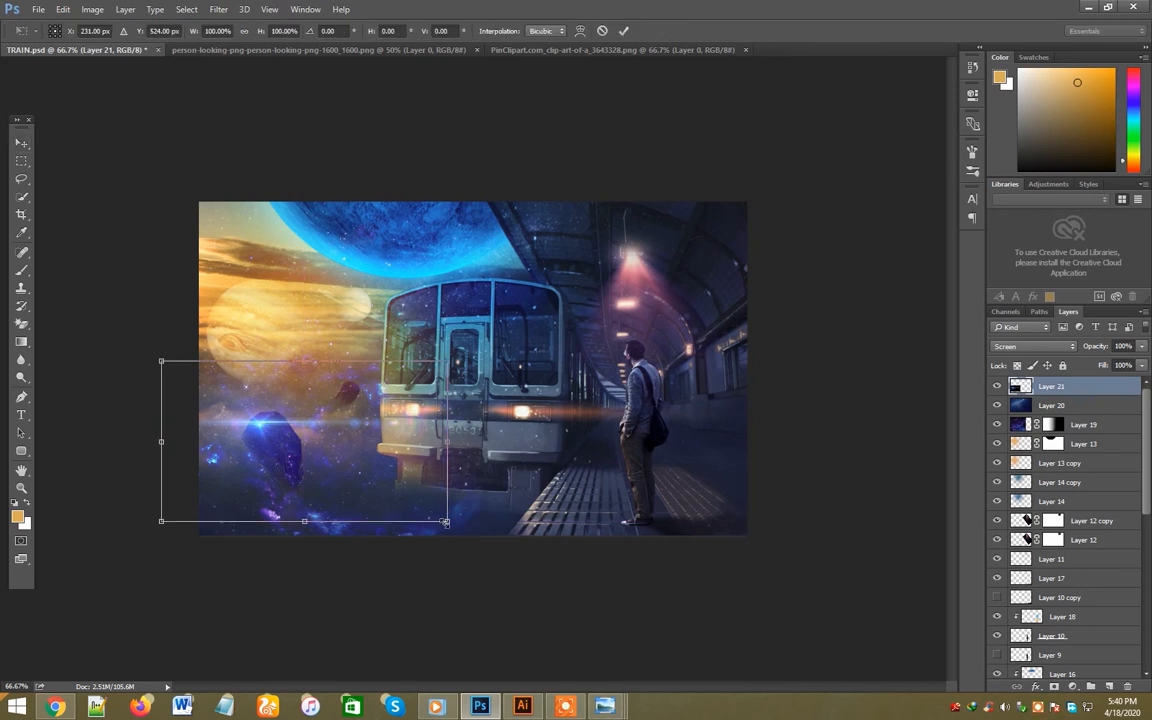
drag(448, 525, 390, 507)
drag(319, 420, 331, 432)
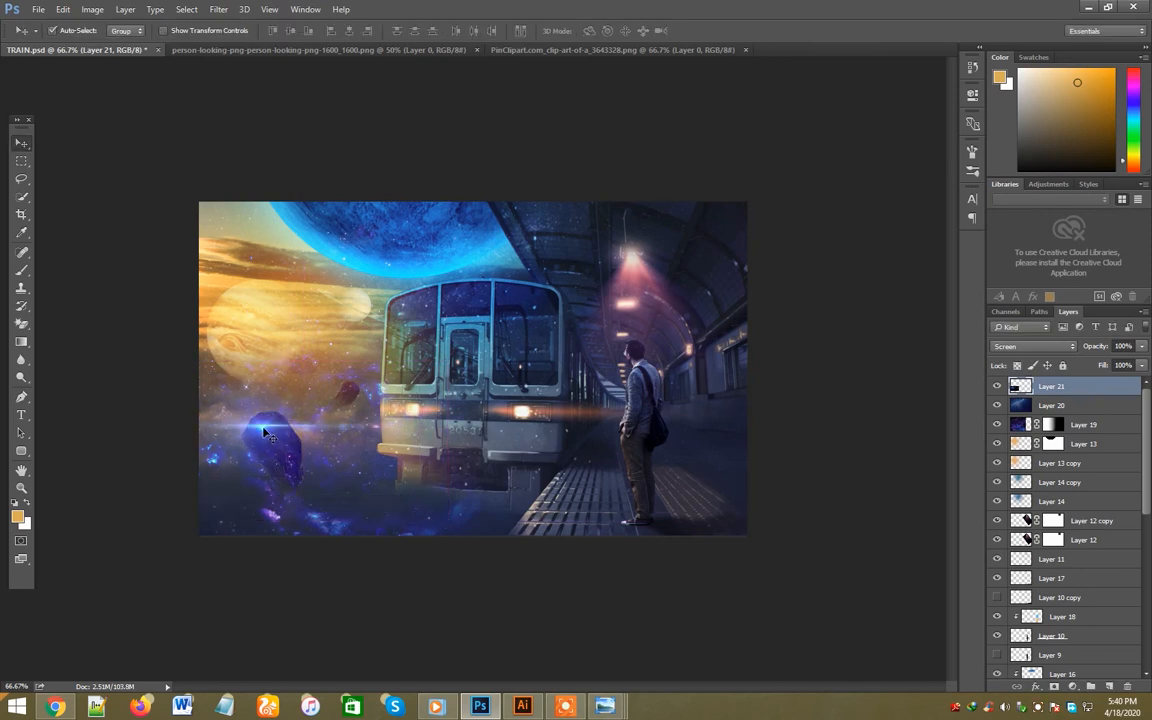
drag(265, 432, 257, 434)
key(ctrl+s)
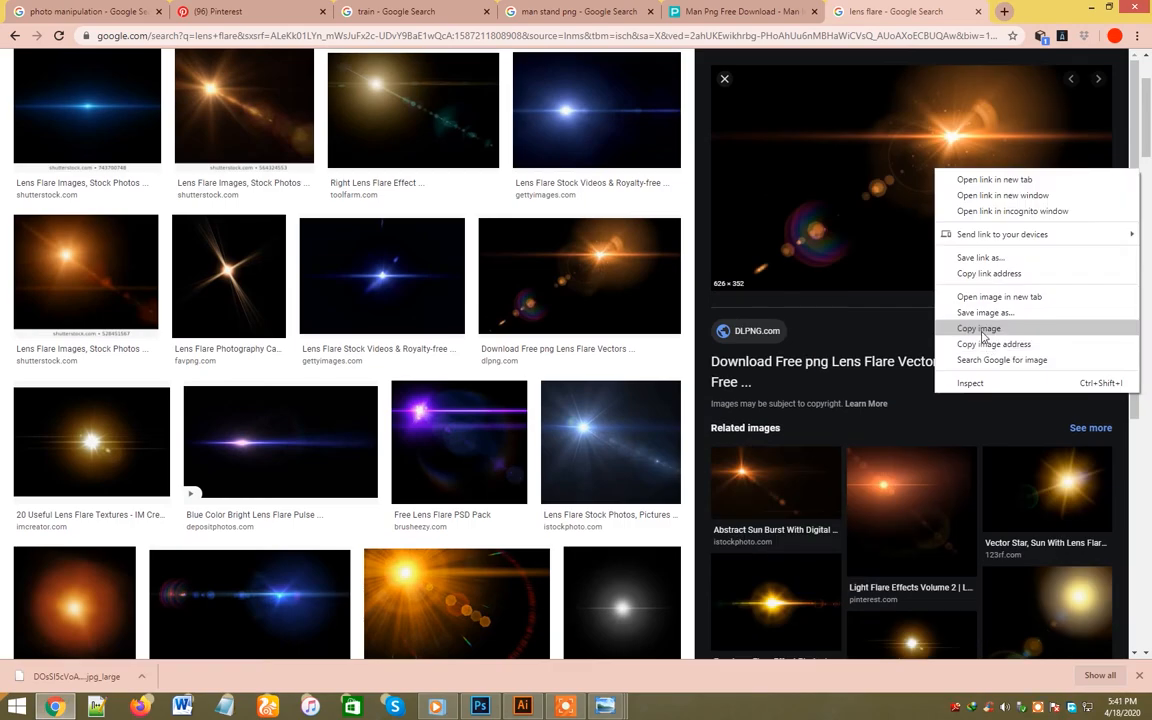
- Paste the orange lens flare image from the browser, blend it with Screen and place it over the train's left headlight
click(983, 329)
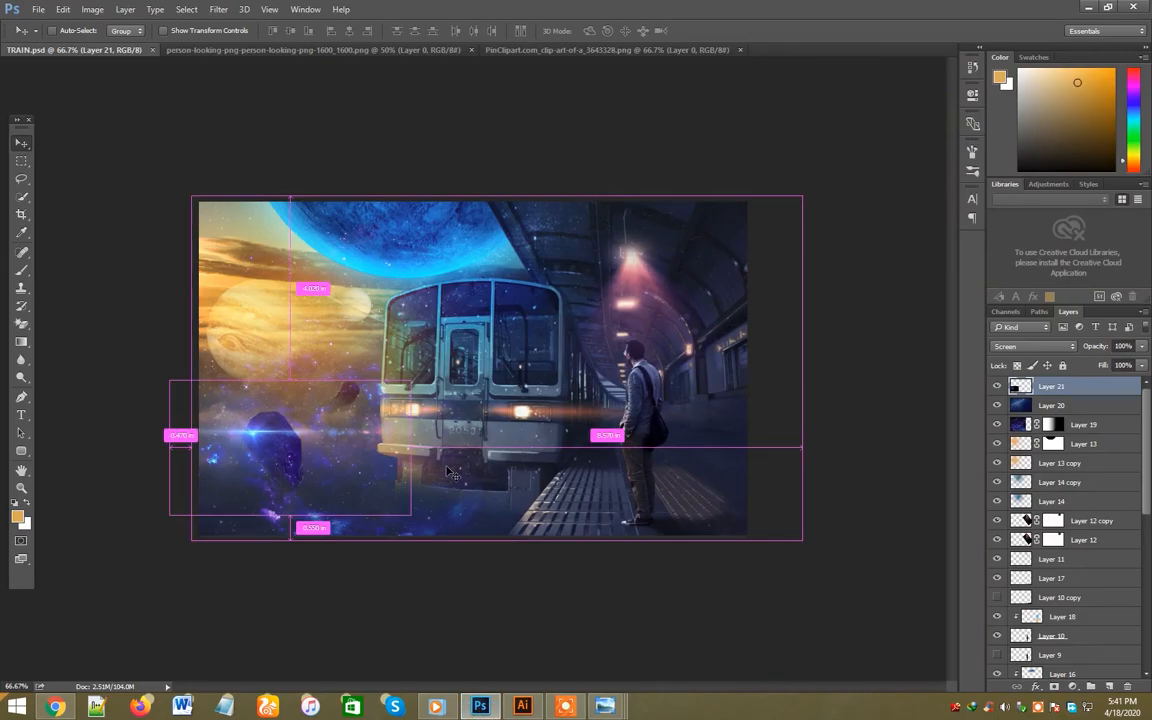
key(ctrl+v)
click(1033, 346)
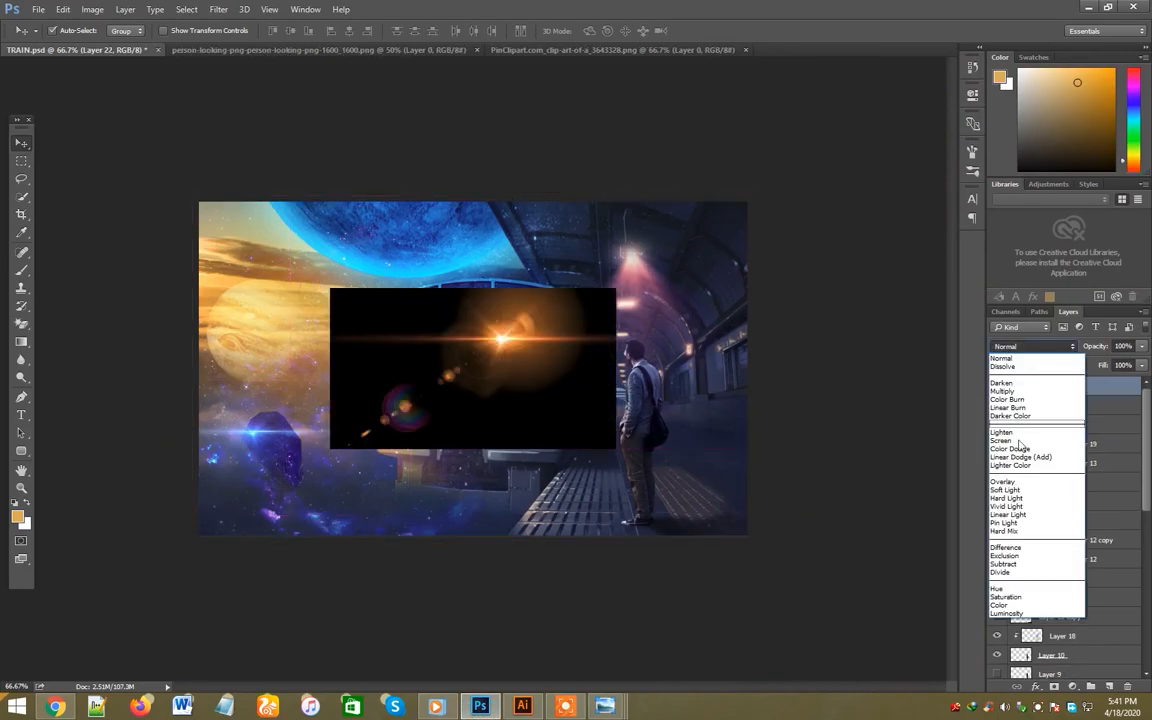
click(1003, 440)
drag(386, 339, 437, 432)
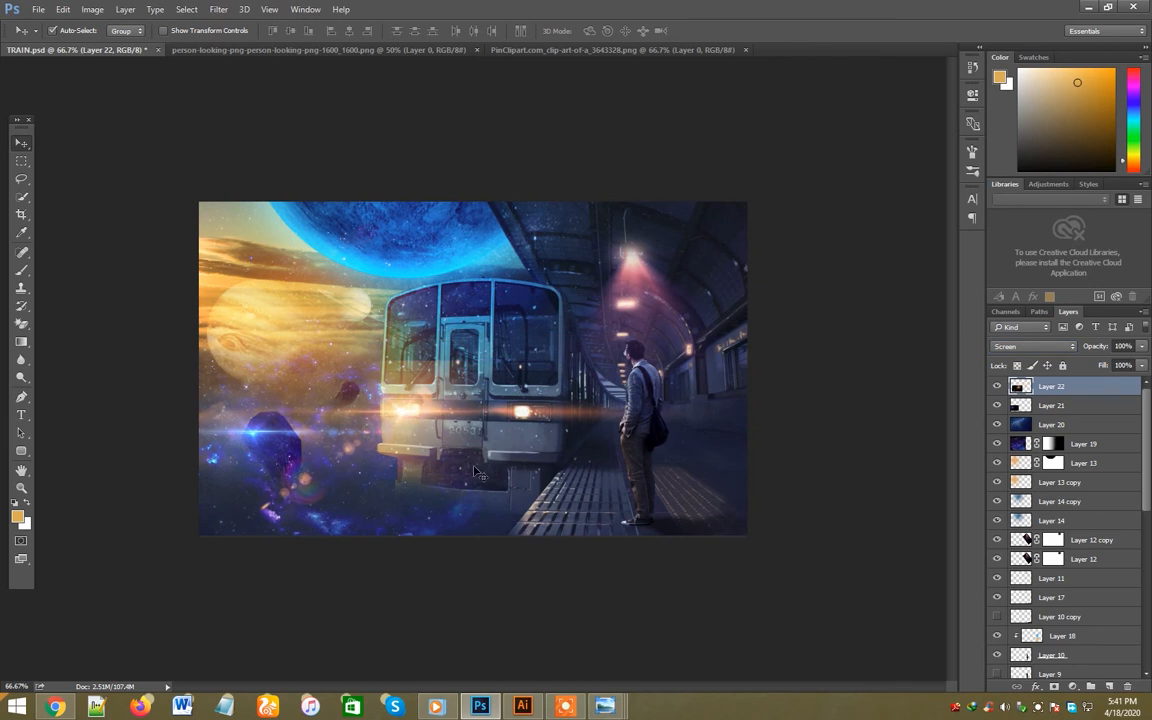
- Mask the orange flare layer and paint out the stray flare spots and the glow above the headlight with black
click(1054, 686)
key(b)
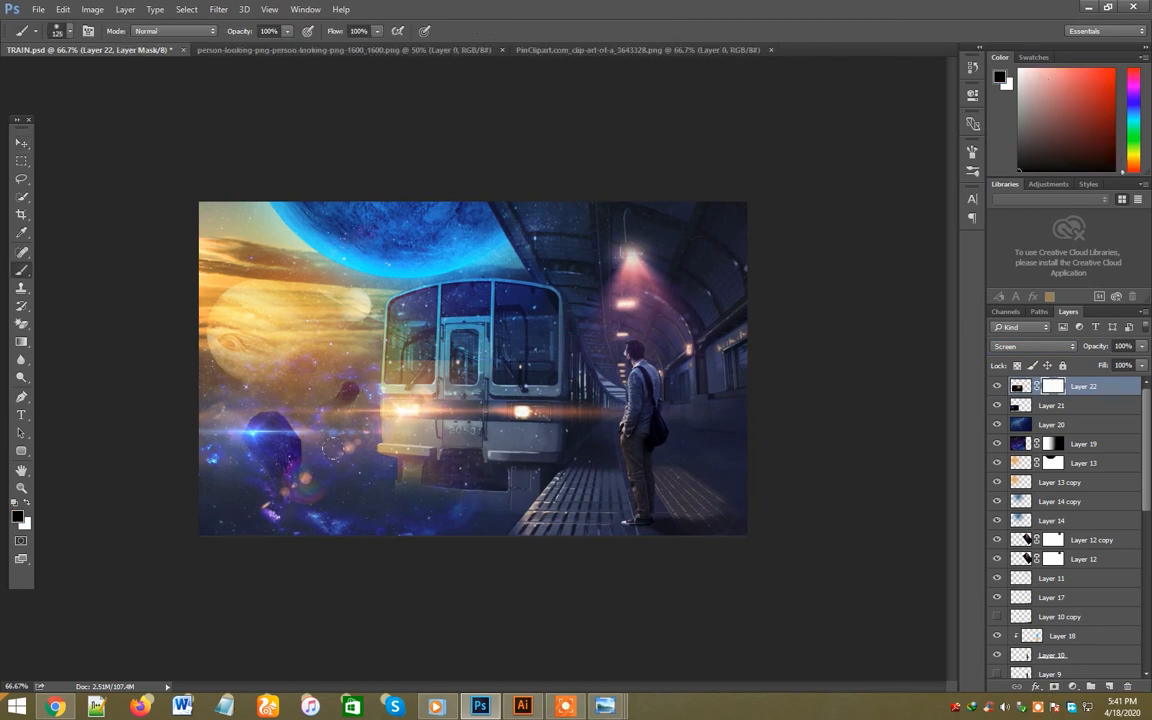
mouse_move(341, 446)
mouse_down()
mouse_move(264, 506)
mouse_move(241, 508)
mouse_up()
drag(478, 368, 316, 354)
- Duplicate the masked orange flare and move the copy over the train's right headlight
key(v)
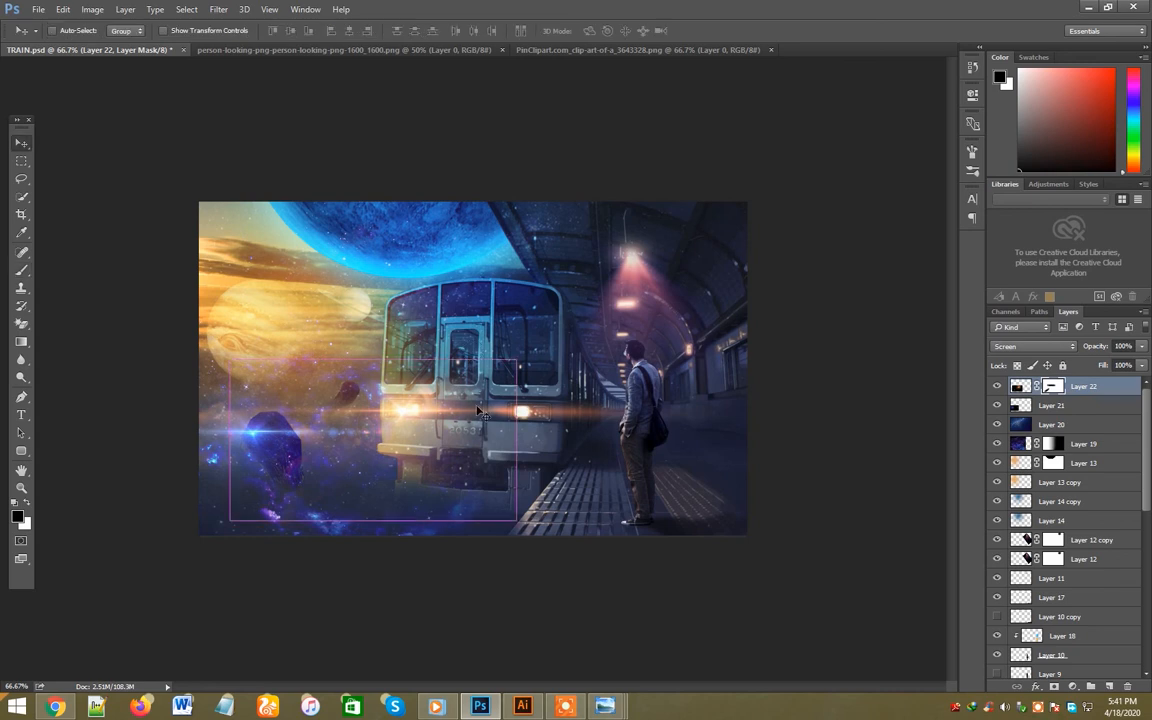
key(ctrl+j)
drag(410, 416, 525, 416)
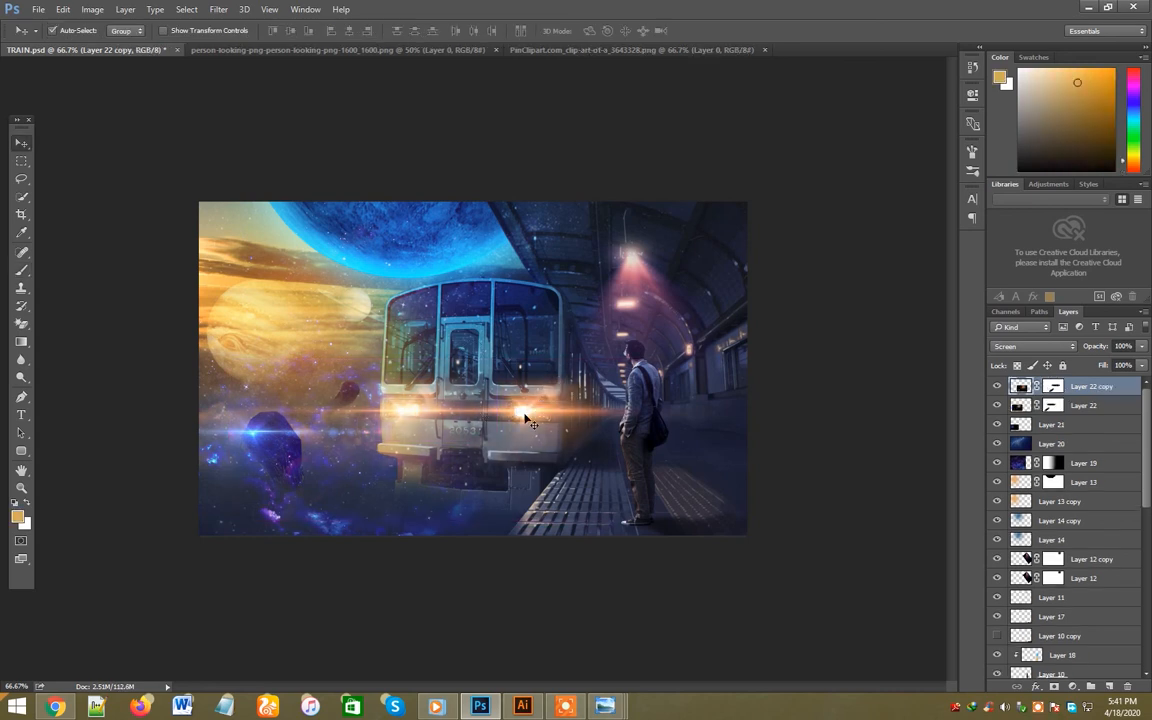
- Lower the fill of the dark blue starry overlay on Layer 20 to 72% and save the document
key(ctrl+s)
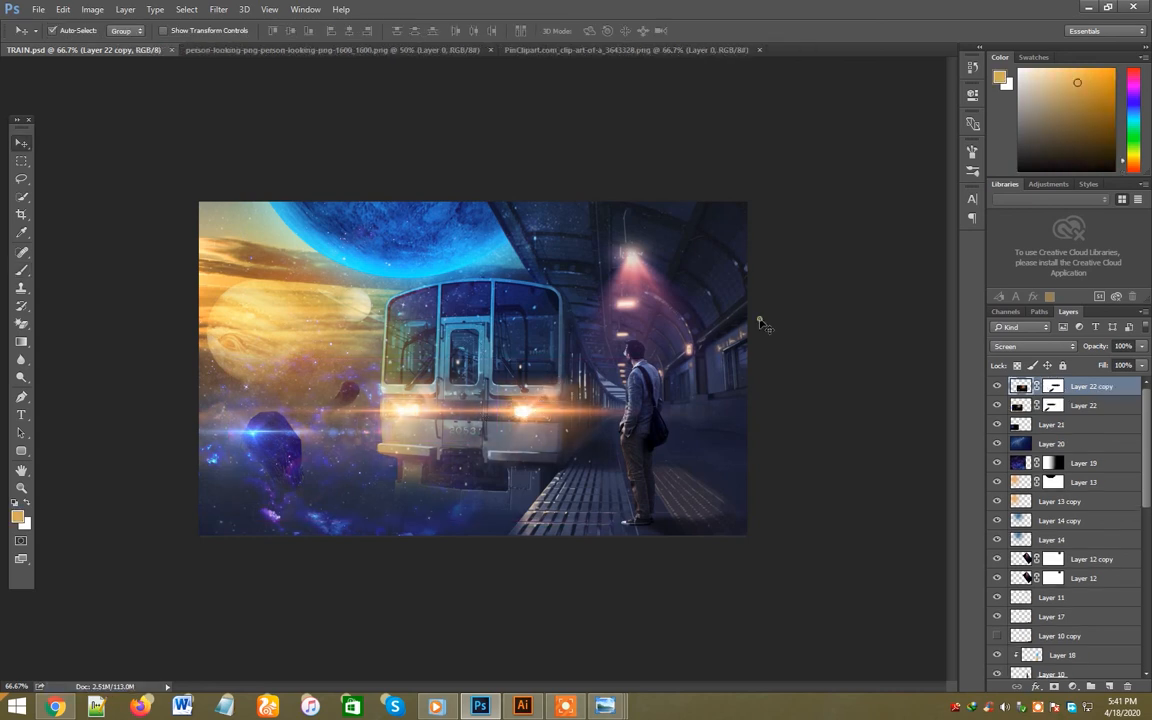
click(758, 319)
click(1142, 366)
drag(1130, 380, 1110, 384)
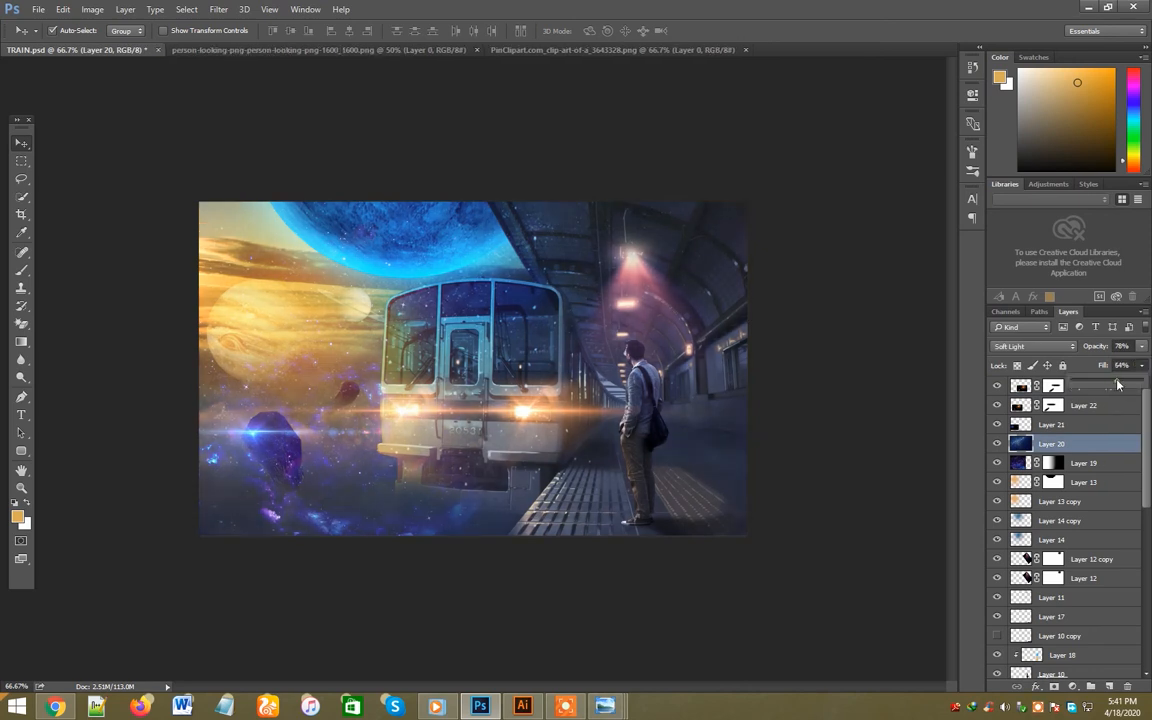
click(842, 331)
click(843, 332)
key(ctrl+s)
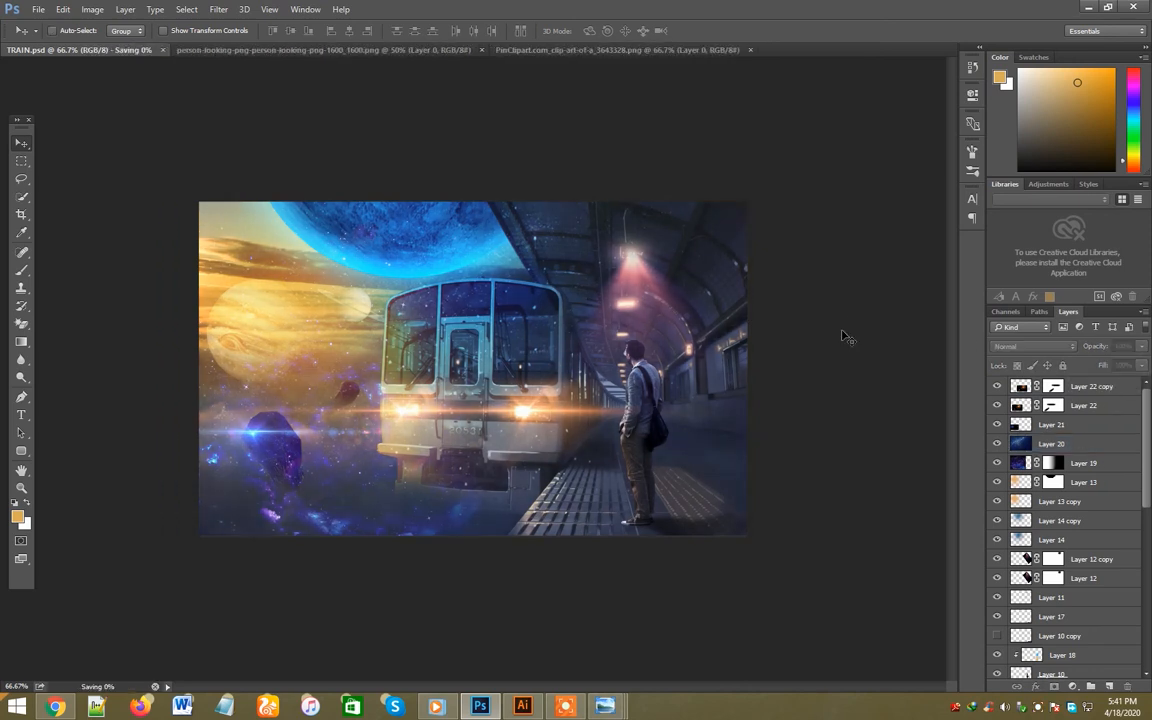
- Select the waiting man's Layer 10 and brush it with the Dodge tool at 48% exposure on midtones
click(1078, 390)
click(656, 428)
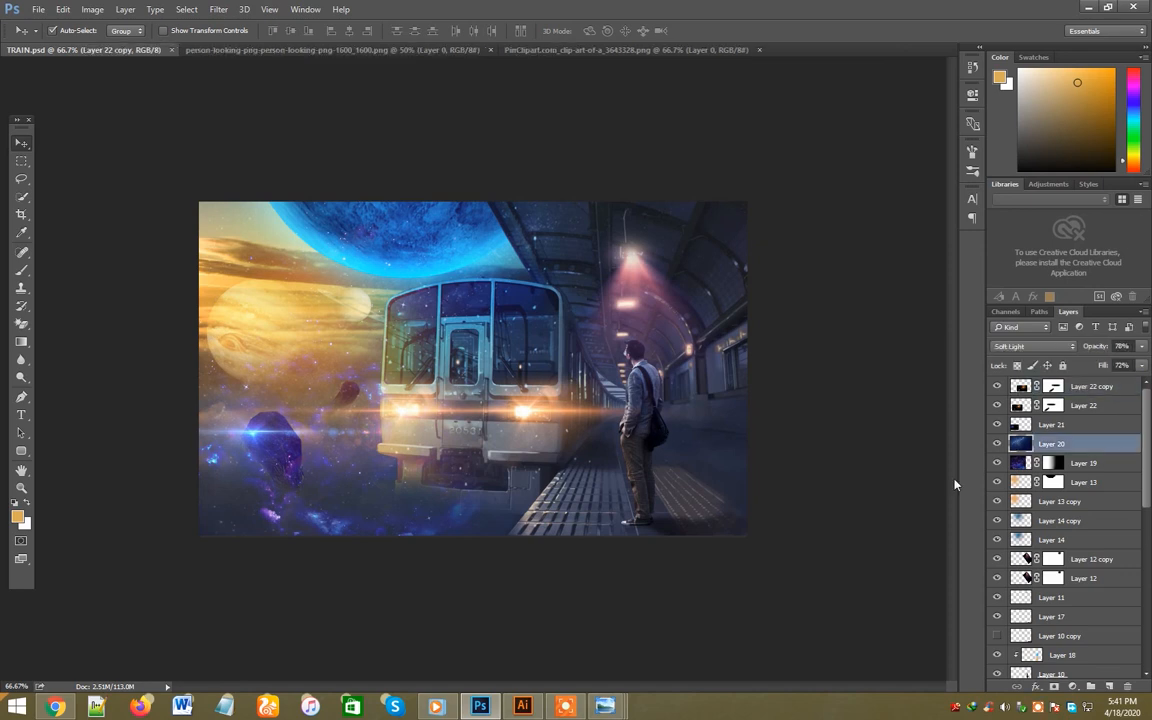
scroll(1070, 598, down, 1)
click(1048, 636)
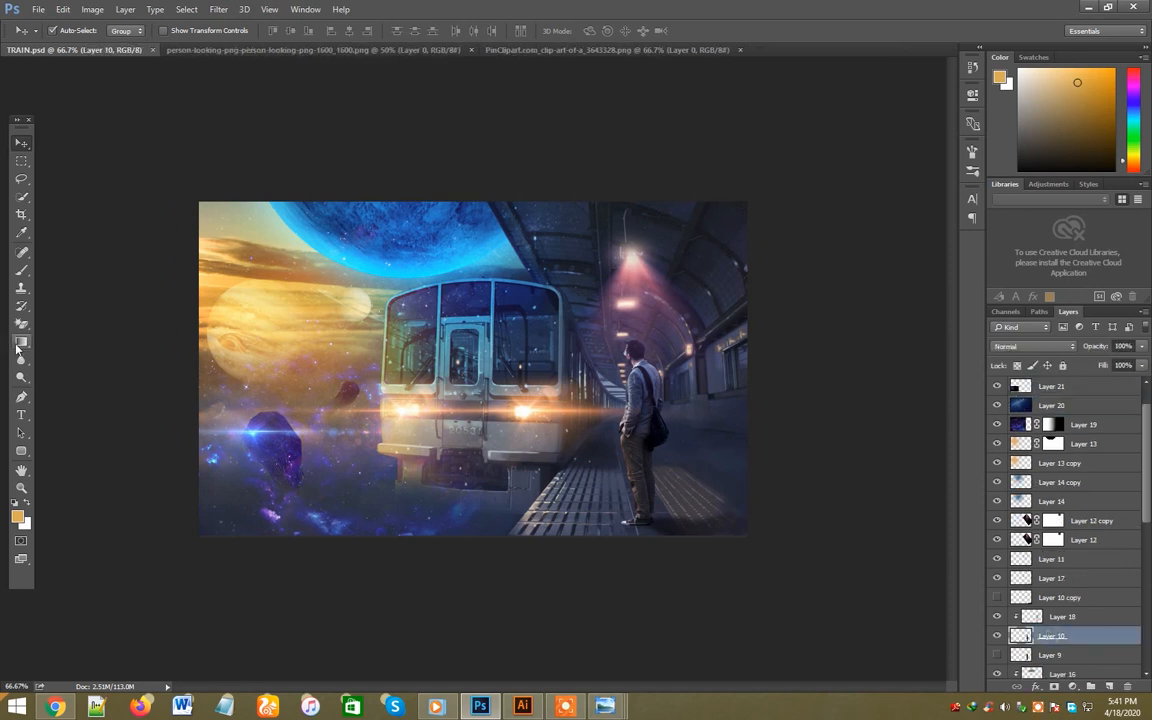
click(21, 376)
drag(563, 461, 565, 466)
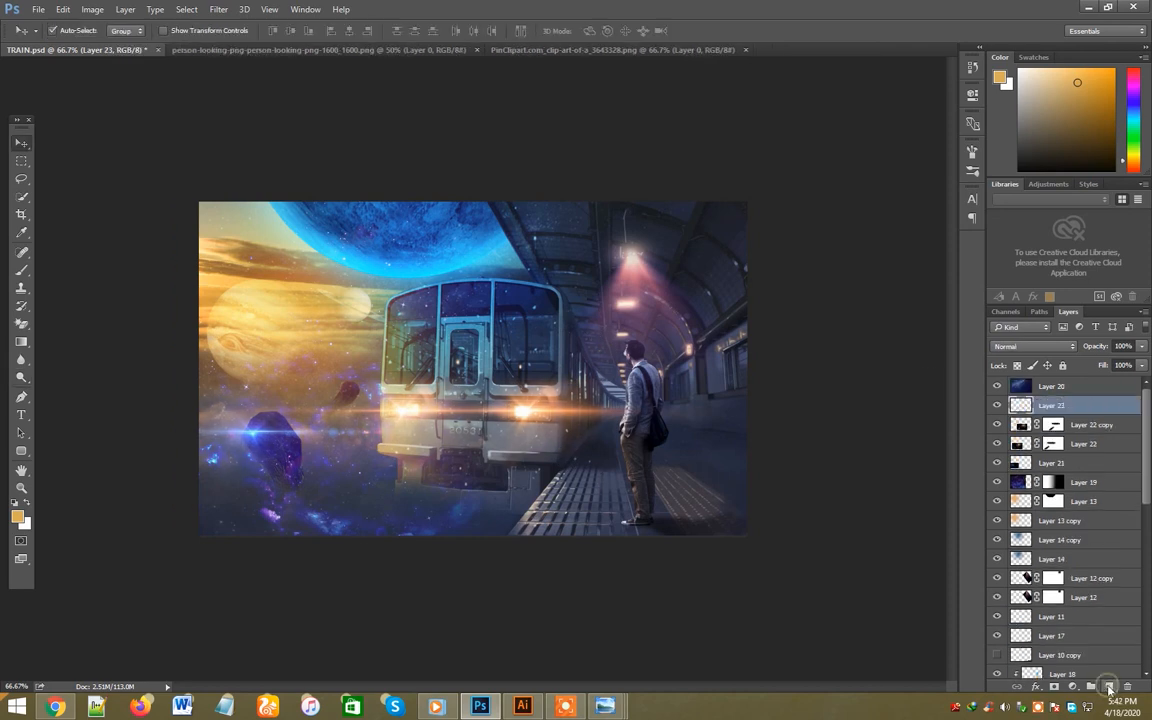
- Sample orange from the headlight glow, paint a soft 200 px spot on the platform beside the man, and blend it with Soft Light
key(i)
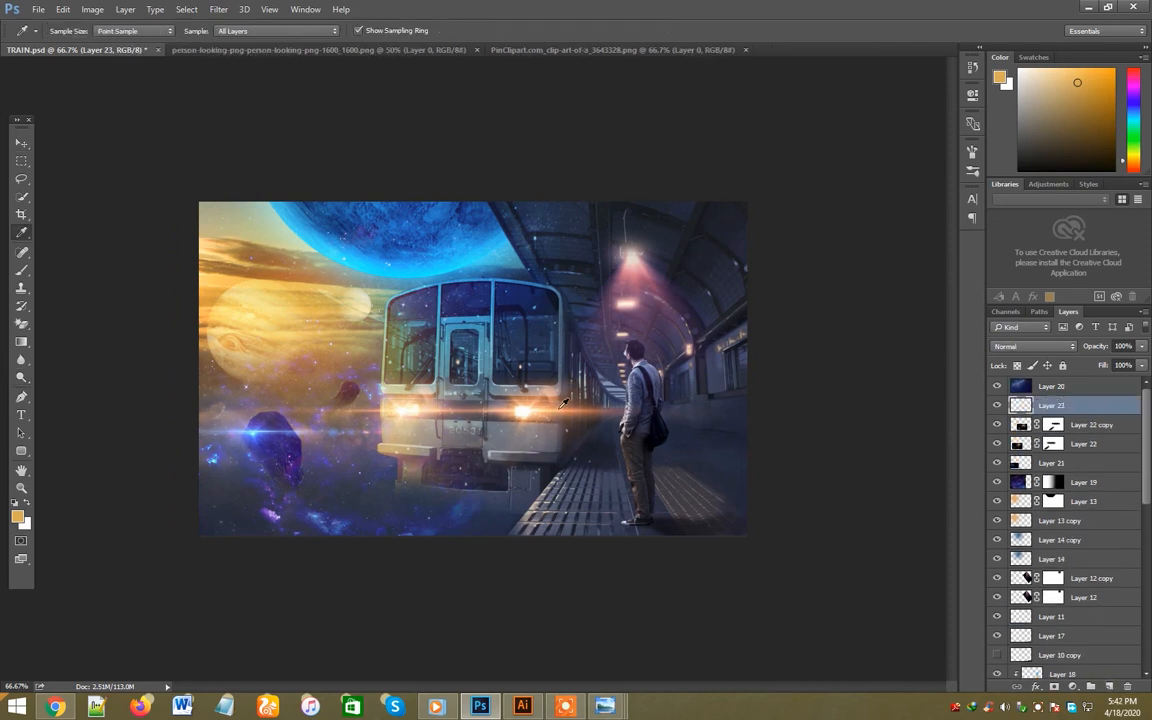
click(560, 415)
key(b)
key(bracketright)
drag(546, 465, 555, 480)
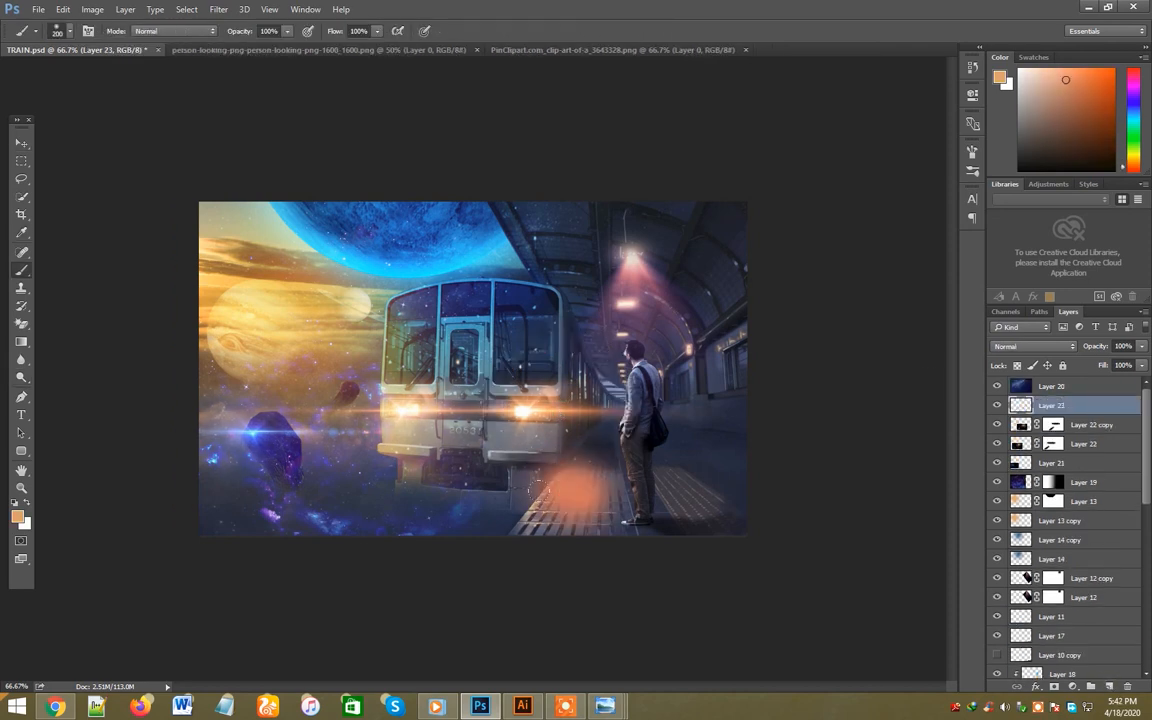
click(1033, 346)
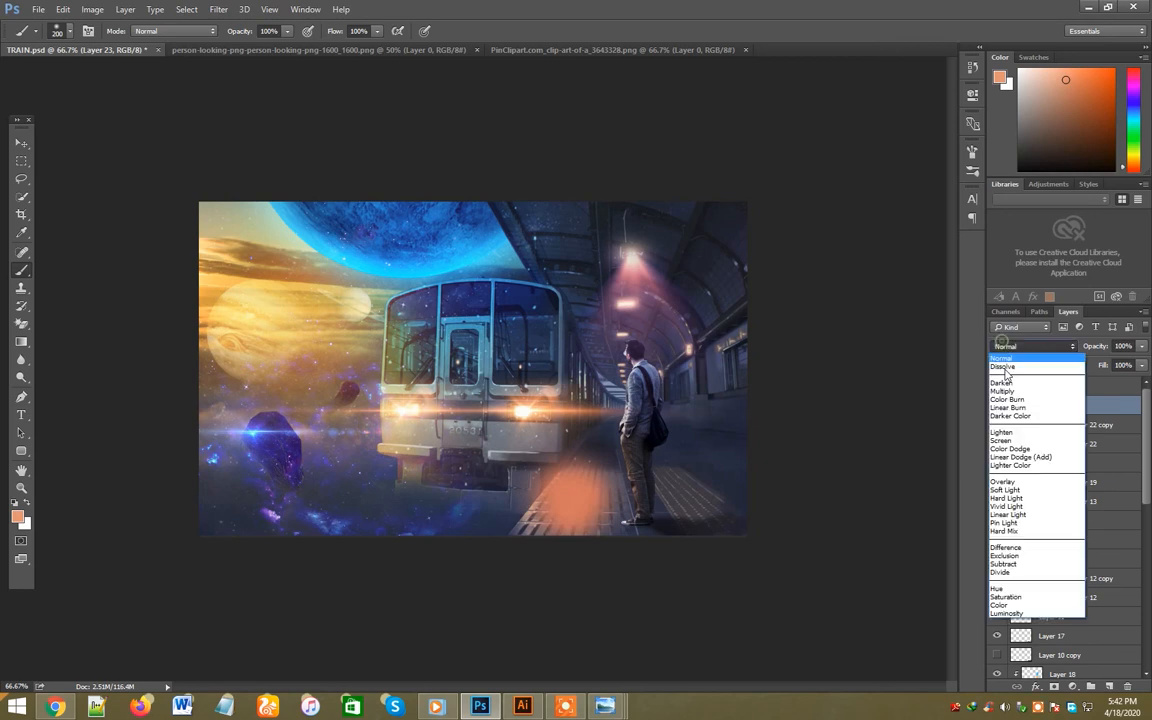
click(1004, 490)
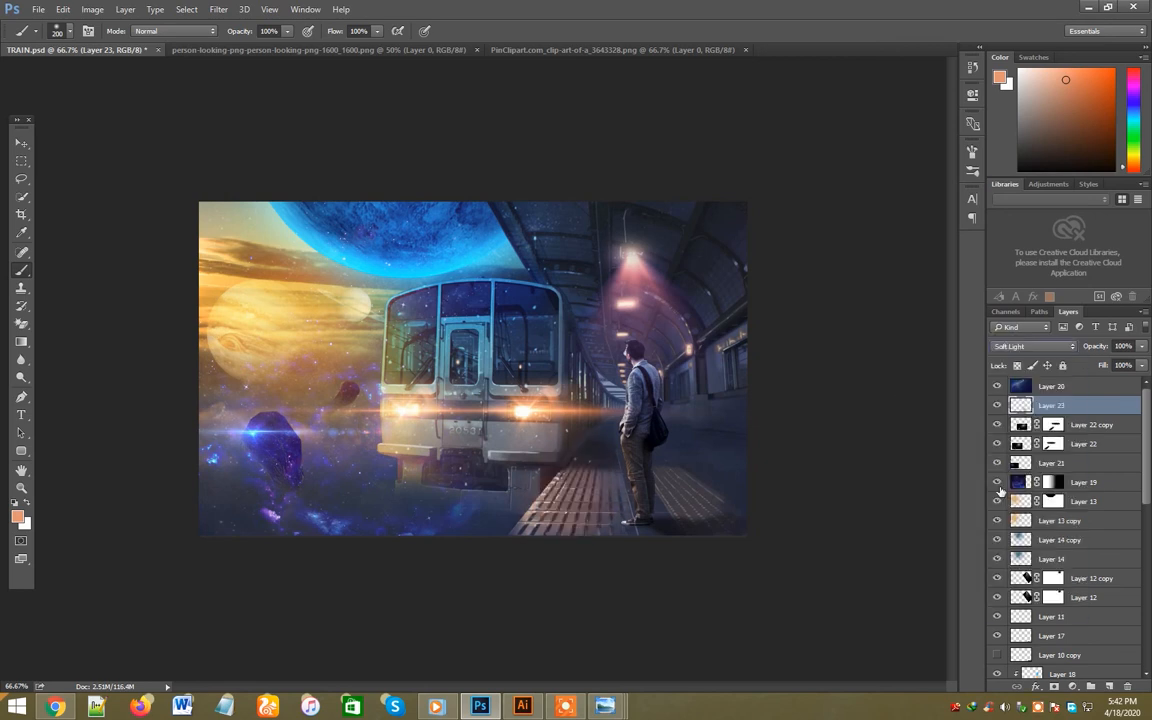
- Brush more of the orange light over the man's trousers and the platform around him, and save the document
click(20, 146)
key(b)
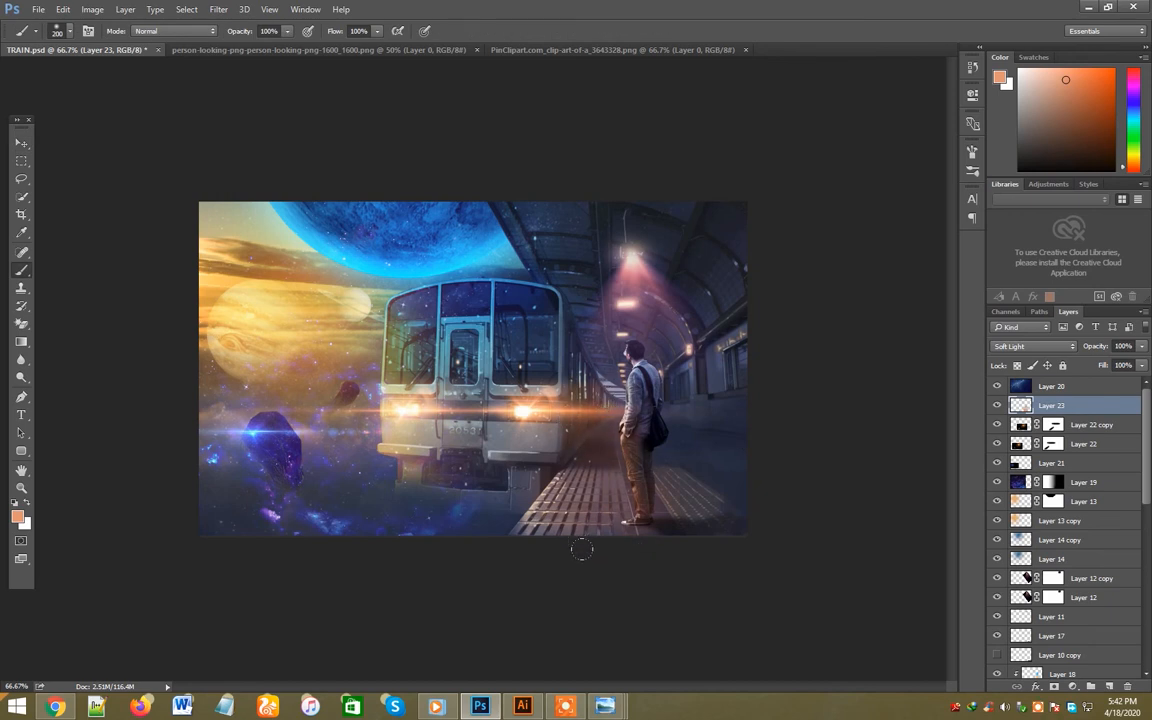
key(v)
key(ctrl+s)
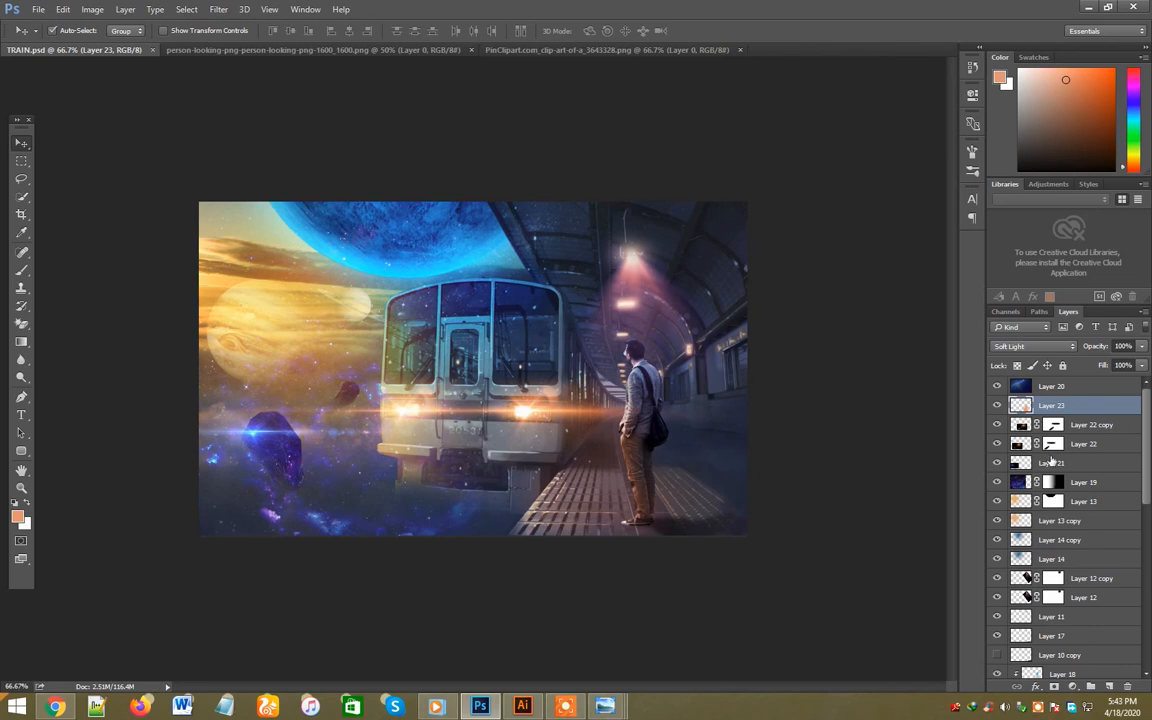
- Hide the Layer 20 starry overlay and stamp all visible layers into a new merged layer
click(996, 386)
click(996, 386)
click(996, 386)
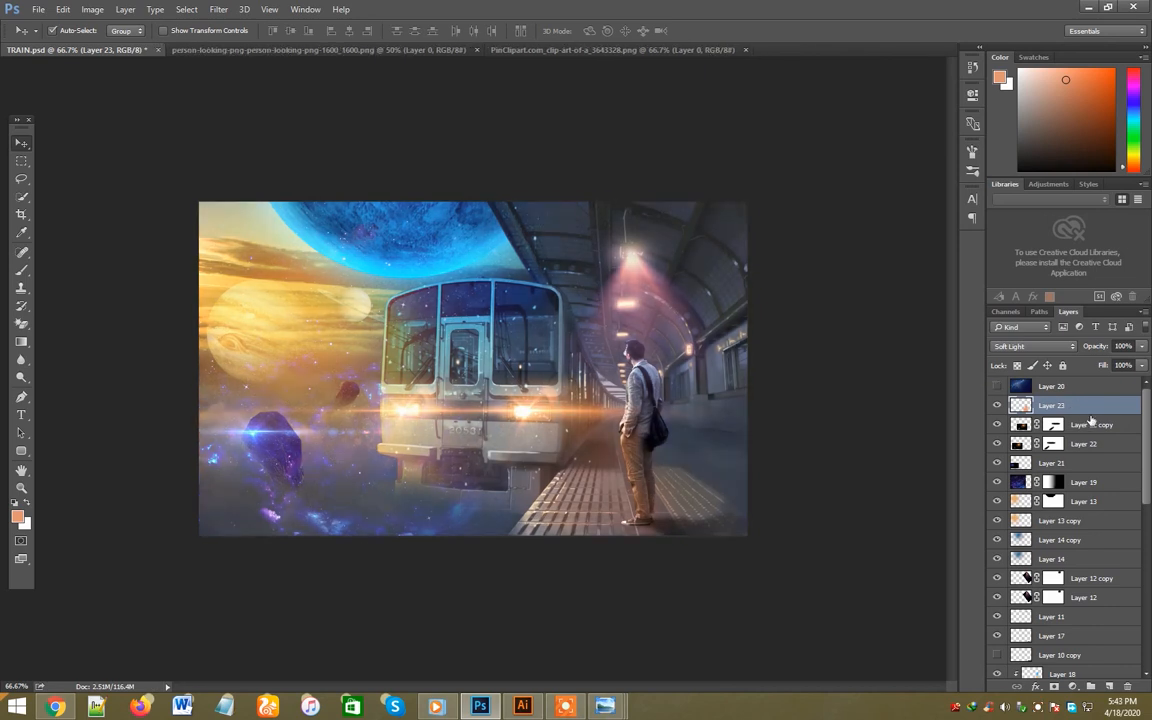
key(ctrl+shift+alt+e)
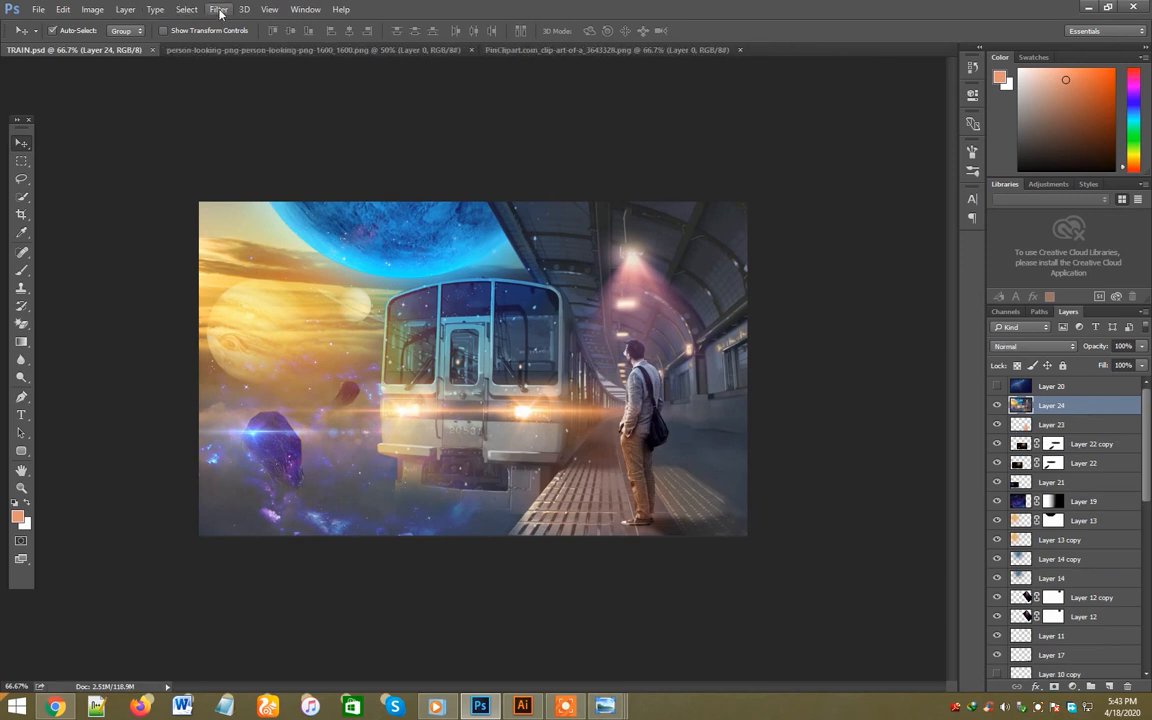
- Apply HDR Efex Pro 2 with the Deep 1 preset to the merged layer and blend it with Soft Light
click(218, 9)
mouse_move(370, 323)
click(436, 361)
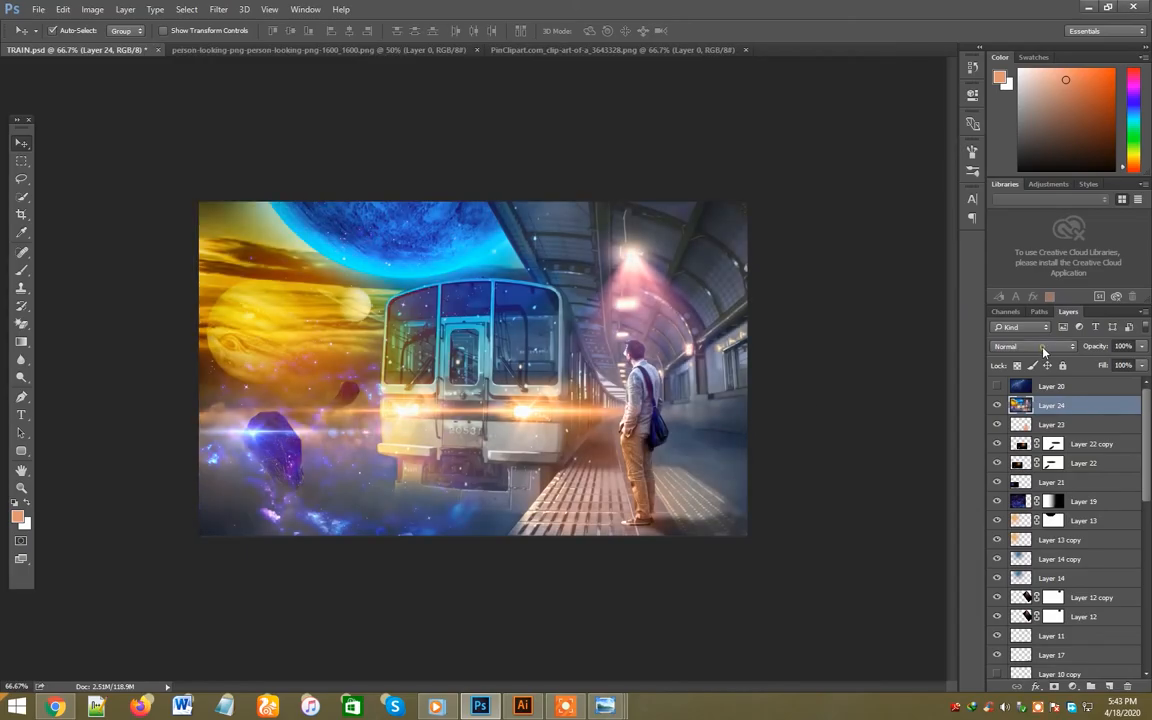
click(1043, 346)
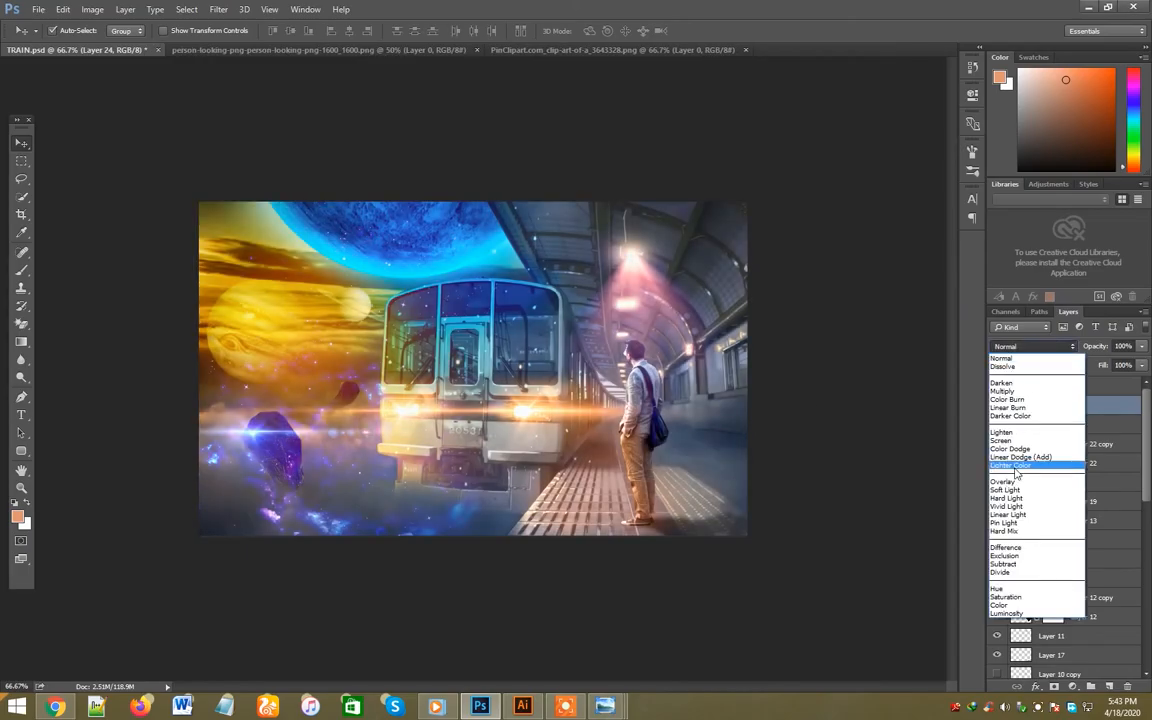
click(1013, 488)
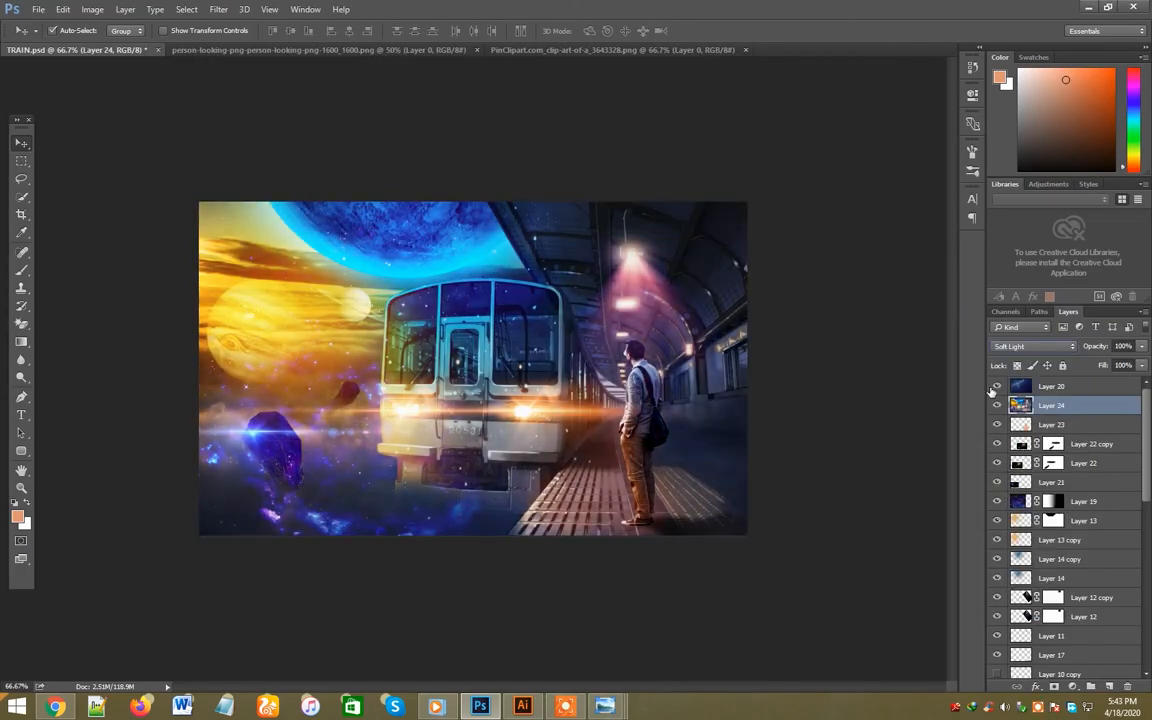
- Compare the image with and without the HDR layer, and set that layer's opacity to 69%
click(992, 390)
click(997, 408)
click(997, 408)
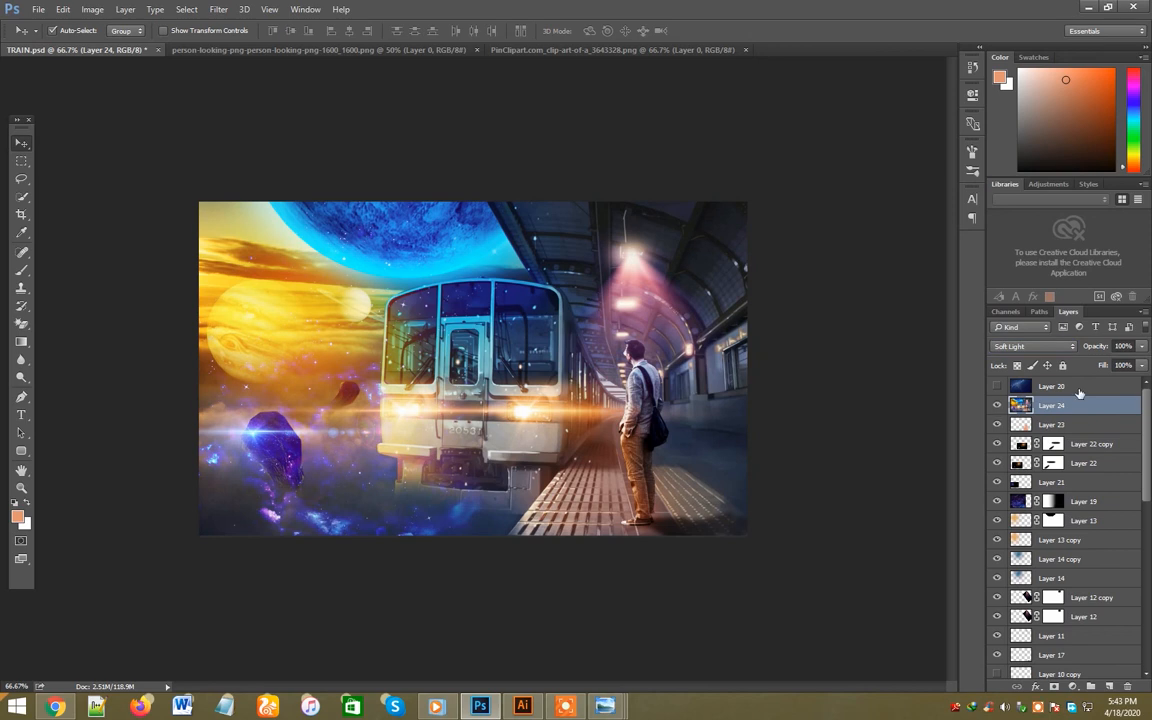
click(1142, 347)
drag(1119, 366, 1117, 366)
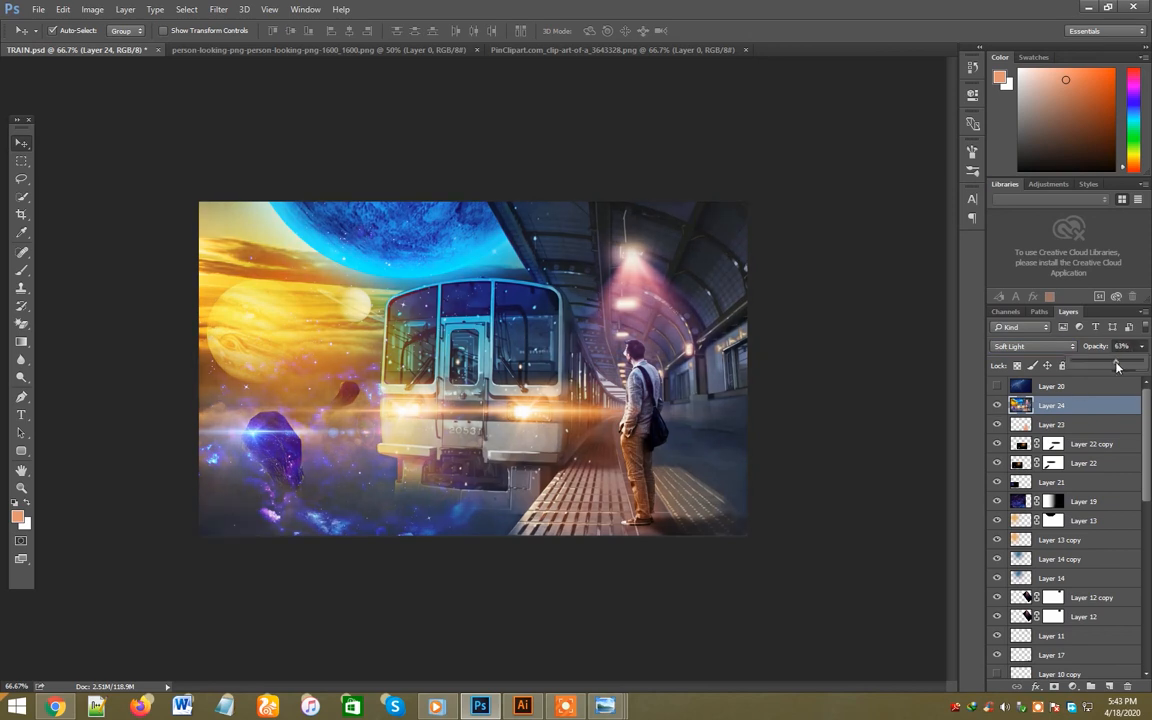
click(994, 389)
click(996, 390)
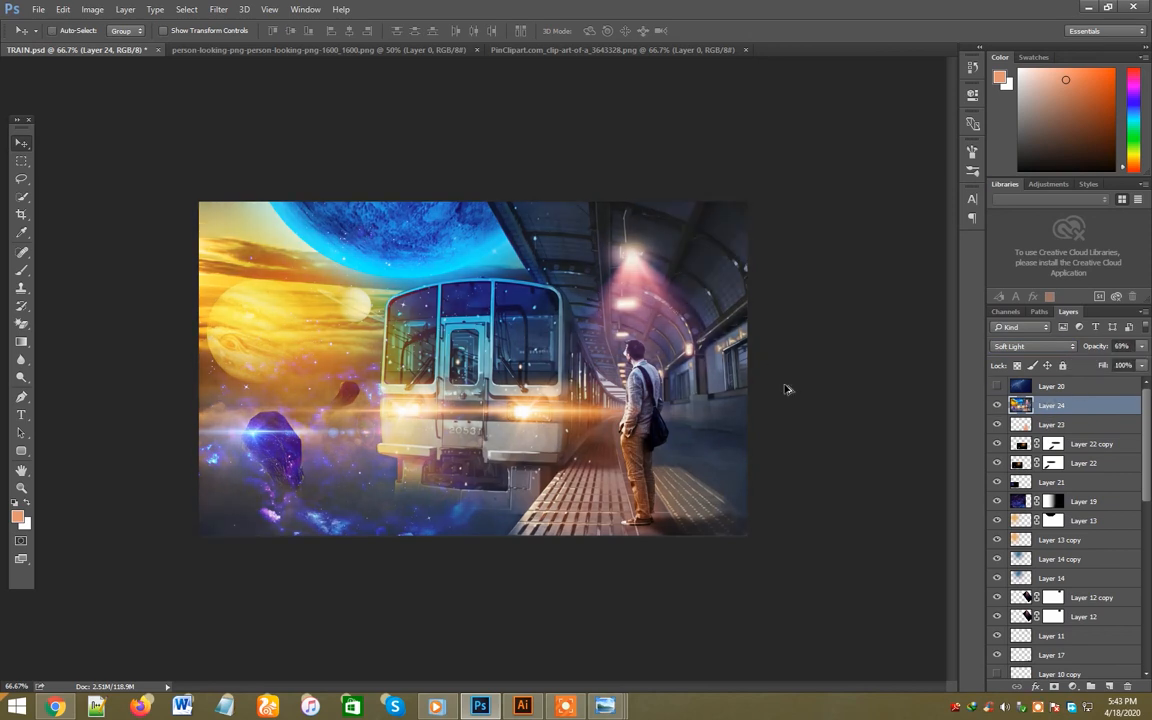
- Stamp the visible layers into another merged layer and open it in Analog Efex Pro 2
key(ctrl+shift+alt+e)
click(218, 9)
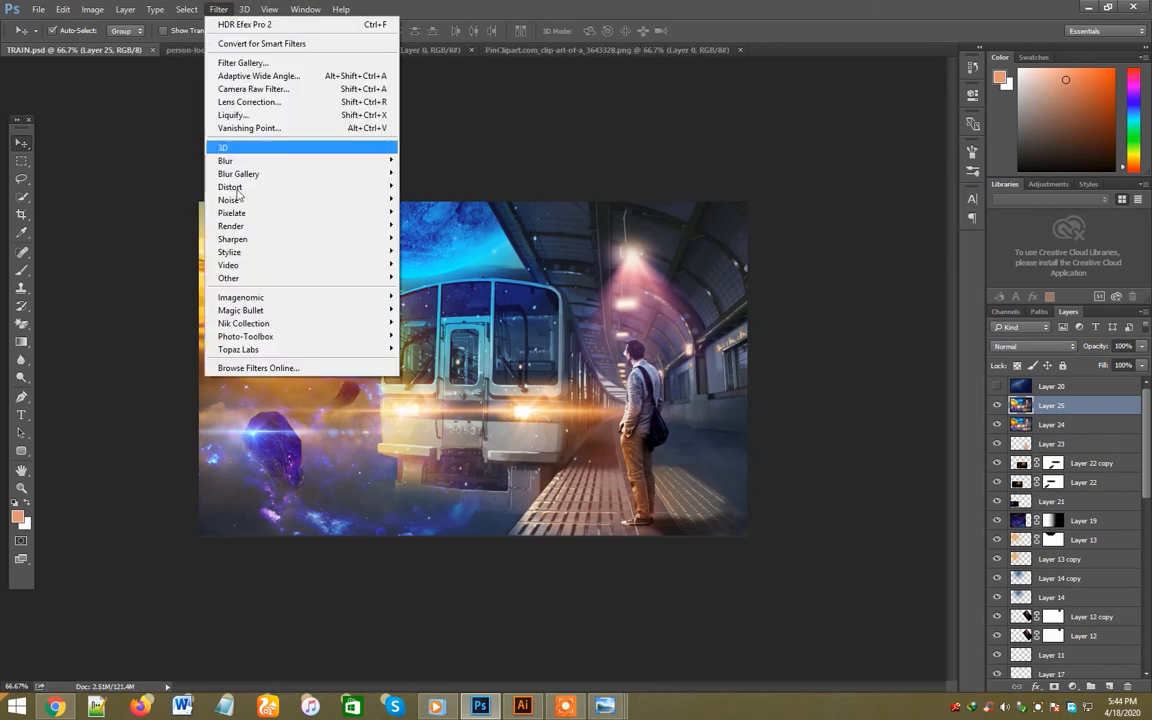
mouse_move(250, 323)
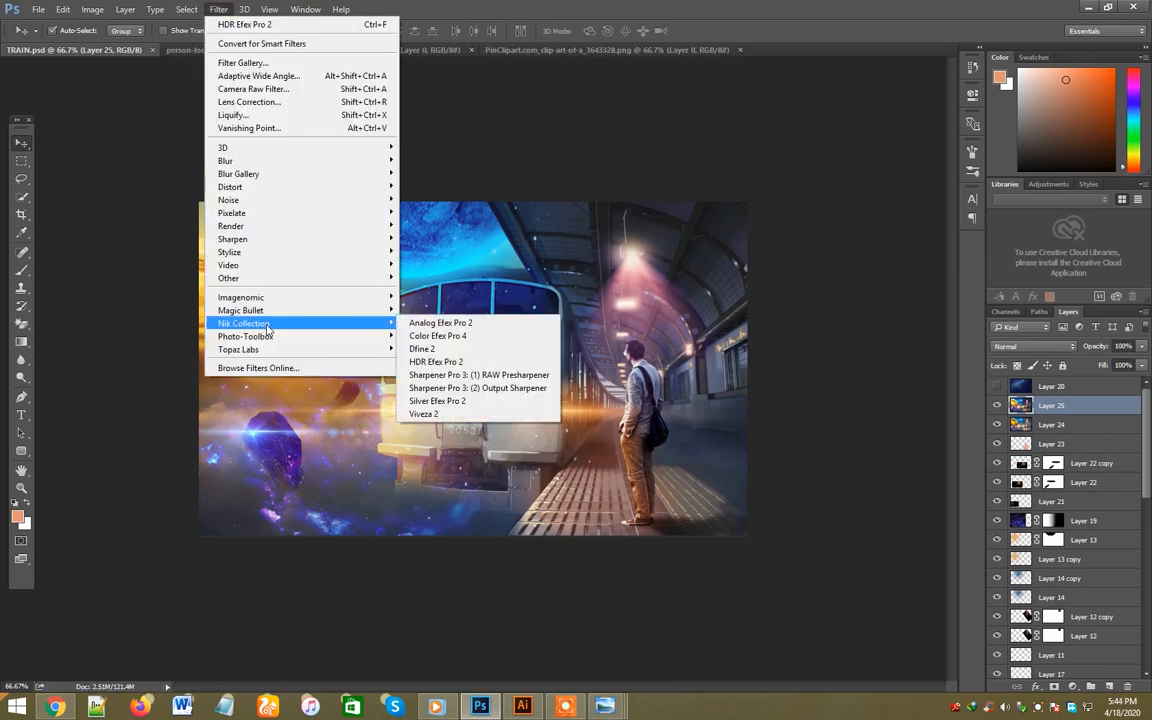
click(437, 323)
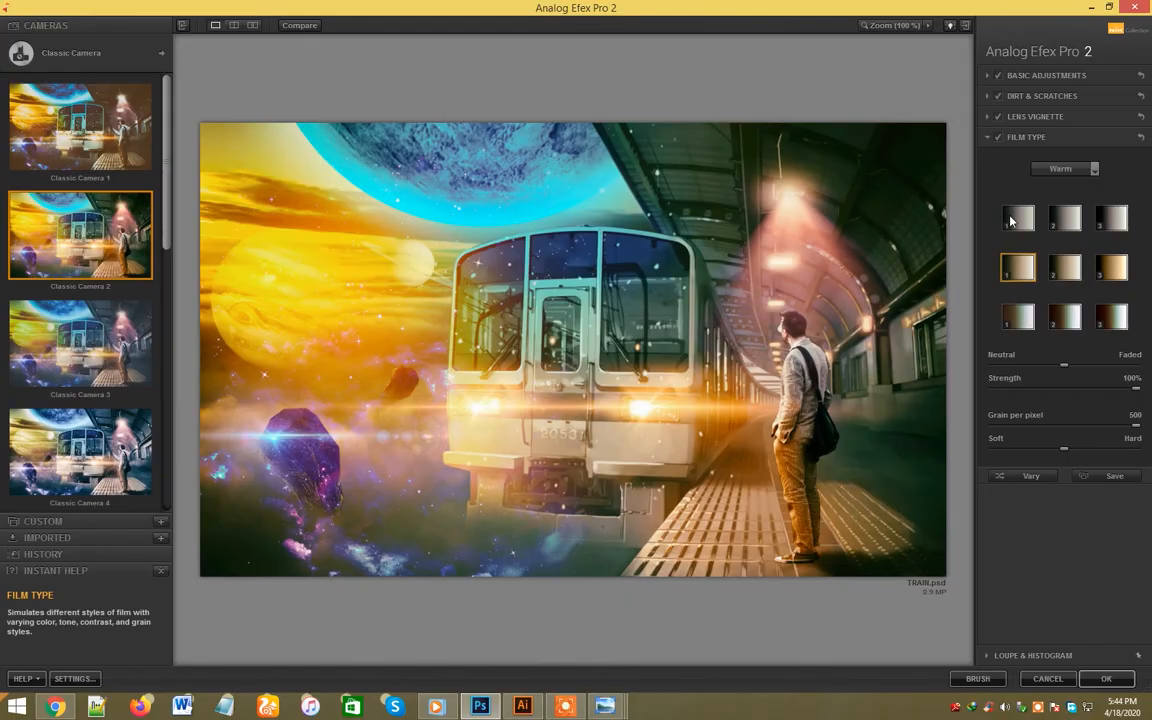
- Try Cool film type variants on the Classic Camera 2 preset and apply the Classic Camera 2 filter
click(1065, 172)
click(1065, 204)
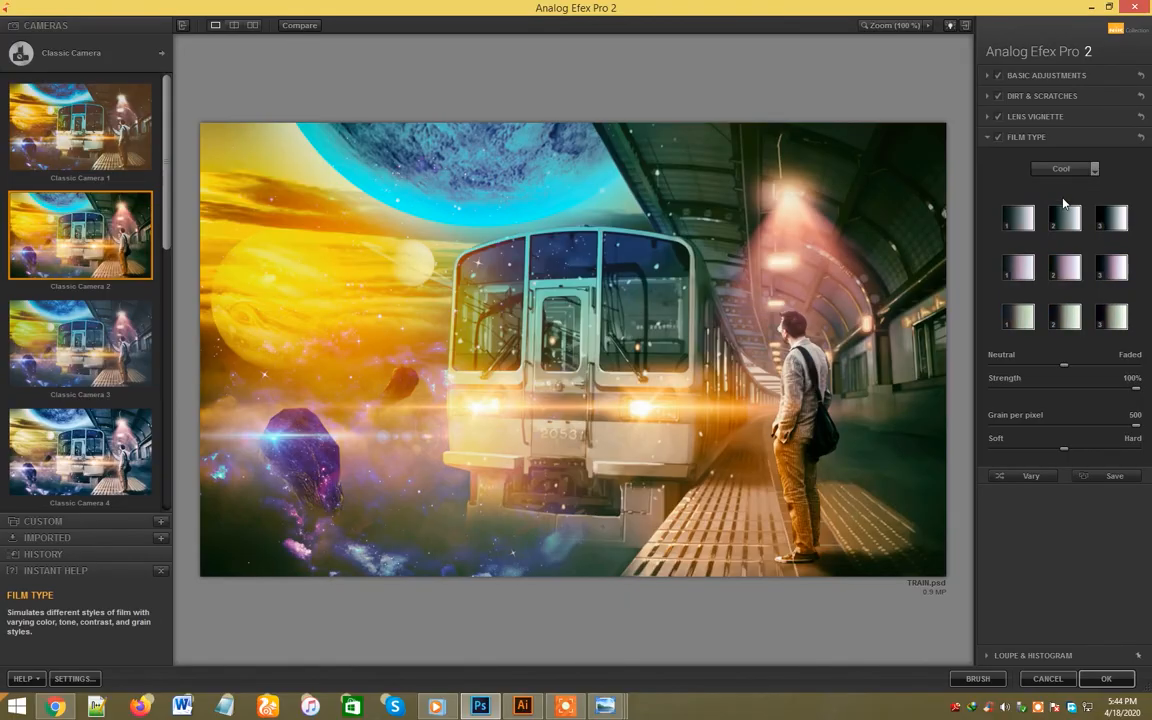
click(1020, 228)
click(1111, 218)
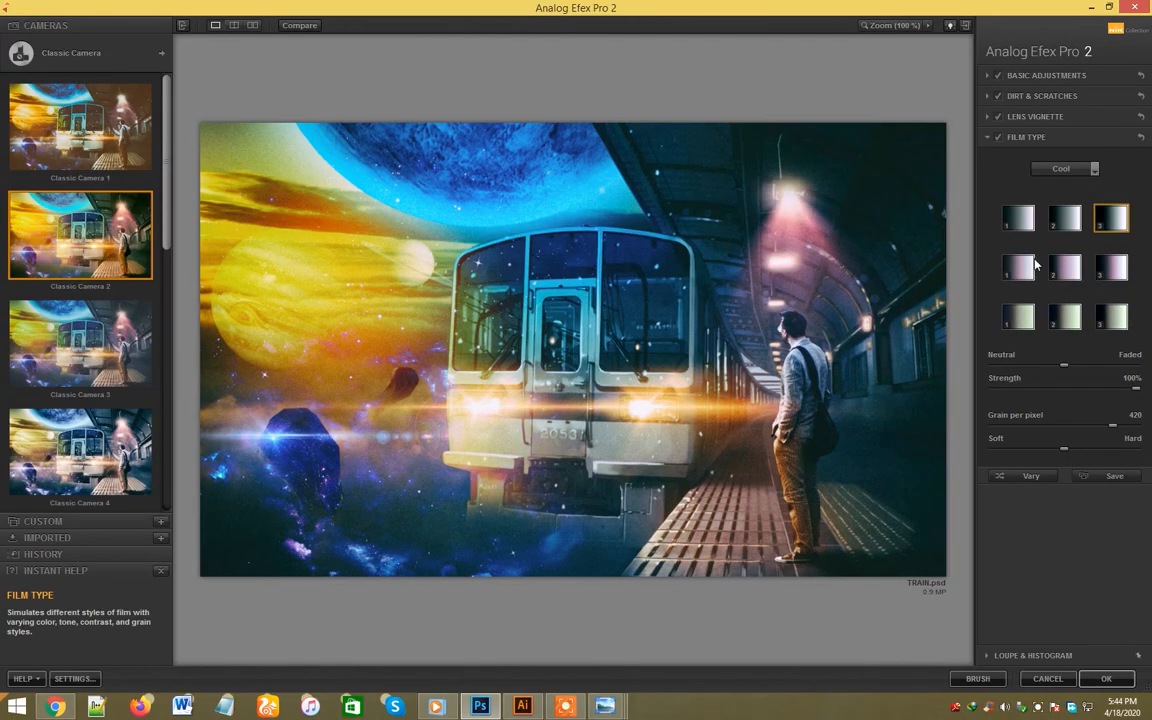
click(1020, 222)
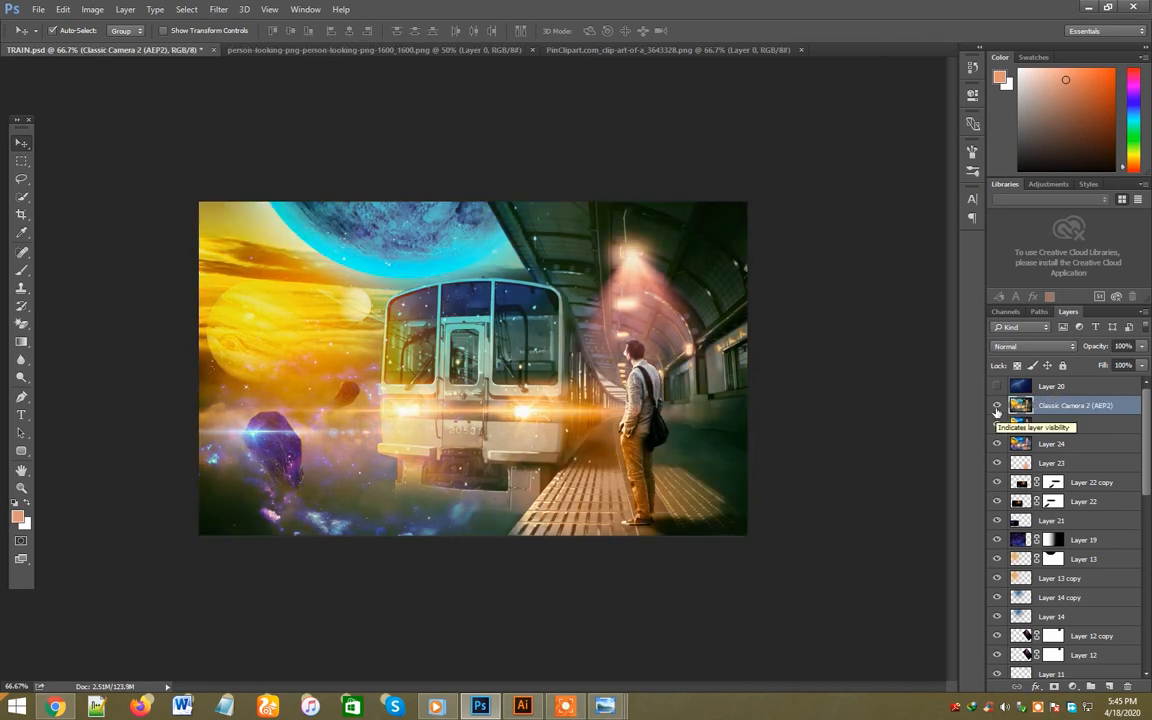
- Blend the Classic Camera 2 layer with Soft Light and lower its opacity
click(1033, 346)
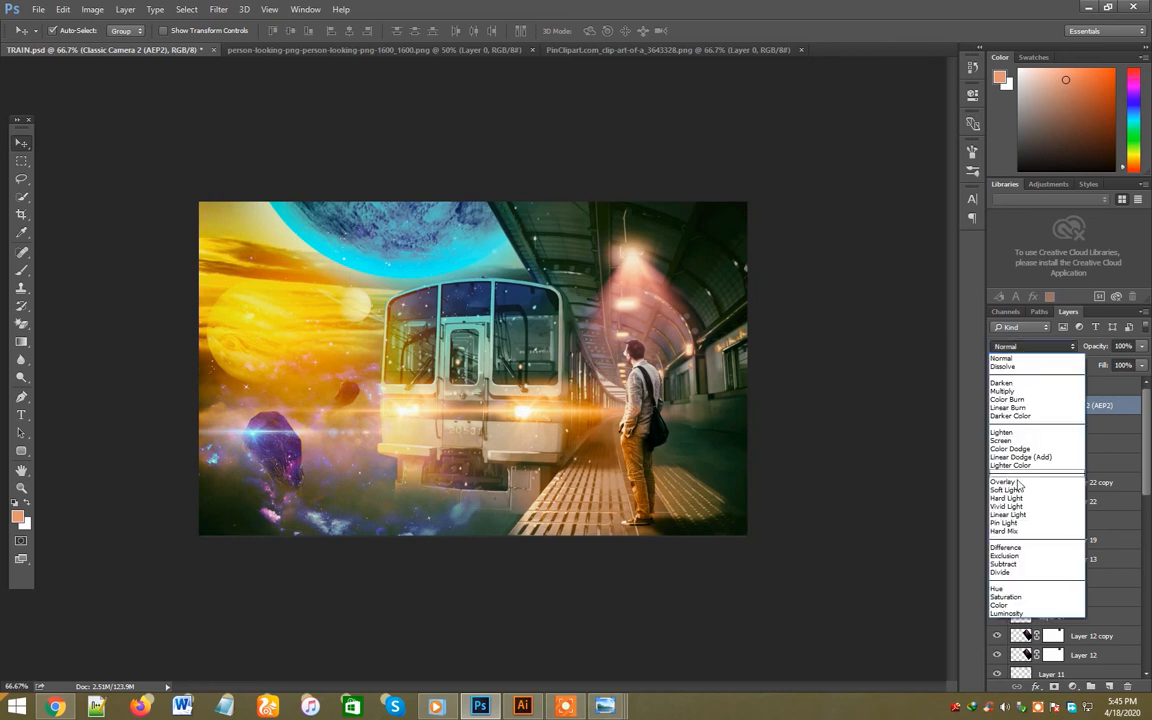
click(1012, 432)
click(996, 408)
click(996, 408)
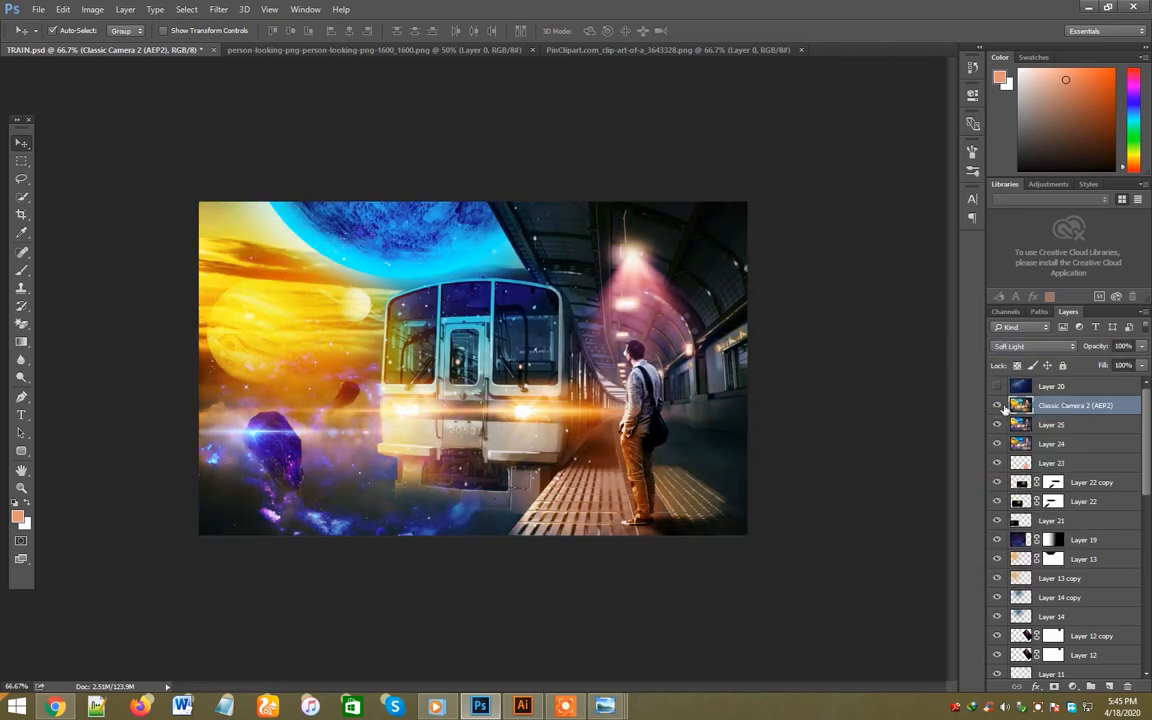
click(1142, 348)
drag(1140, 368, 1095, 368)
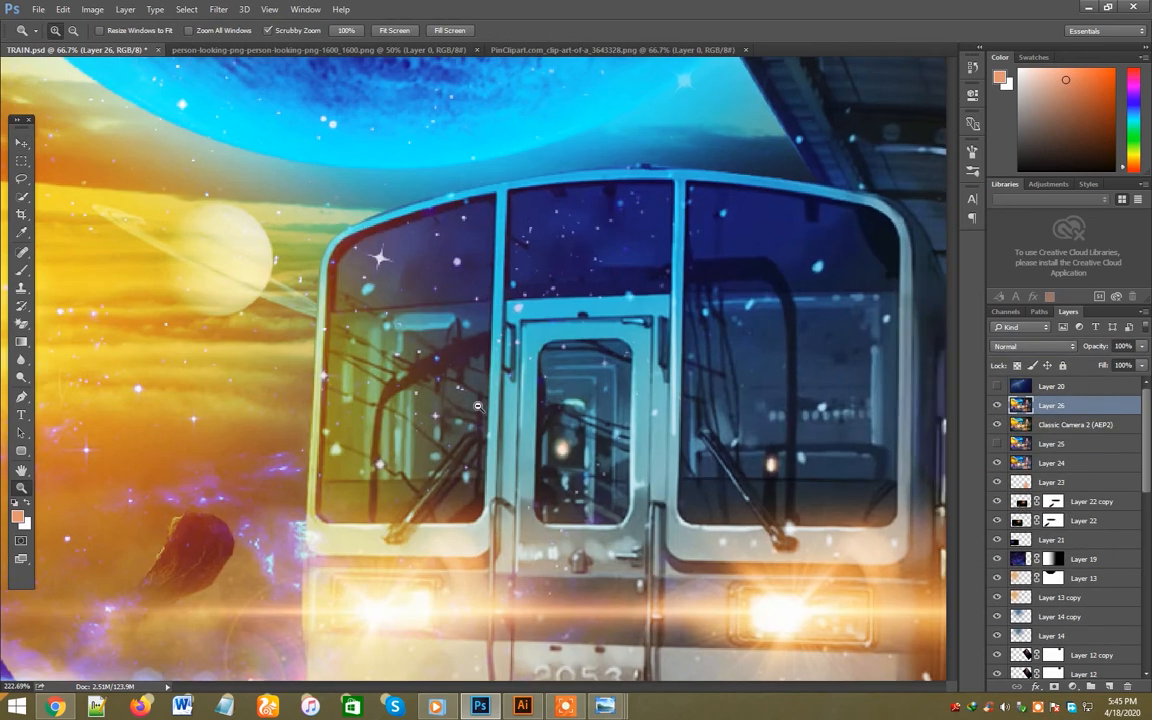
- Remove the dark pole and branch reflections from the train's left windshield with content-aware Spot Healing Brush strokes
key(j)
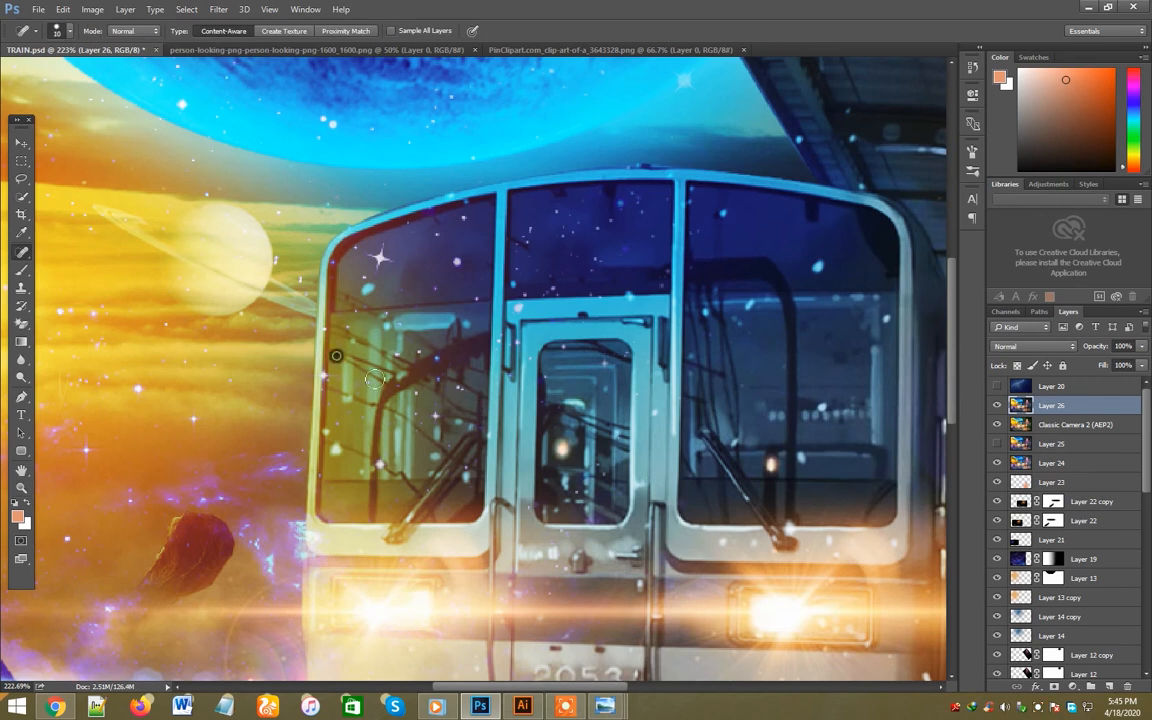
drag(336, 355, 375, 379)
drag(345, 359, 381, 380)
mouse_move(341, 331)
mouse_down()
mouse_move(411, 380)
mouse_move(433, 378)
mouse_up()
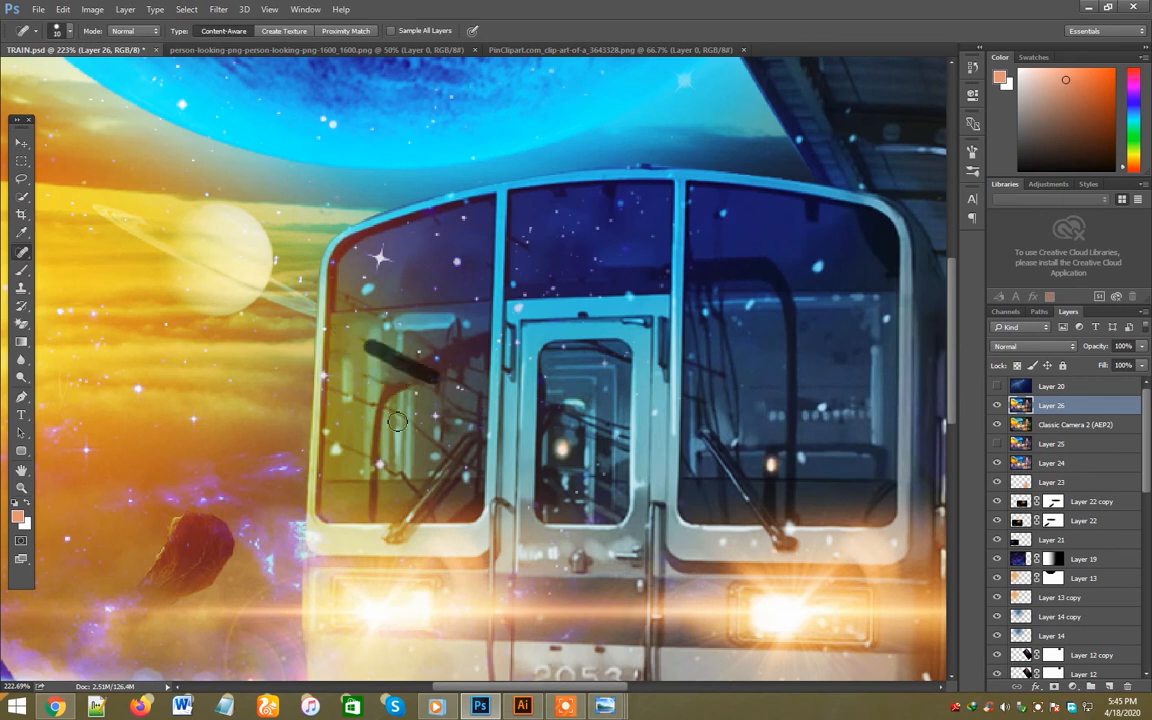
key(bracketright)
drag(379, 426, 375, 499)
drag(430, 364, 373, 466)
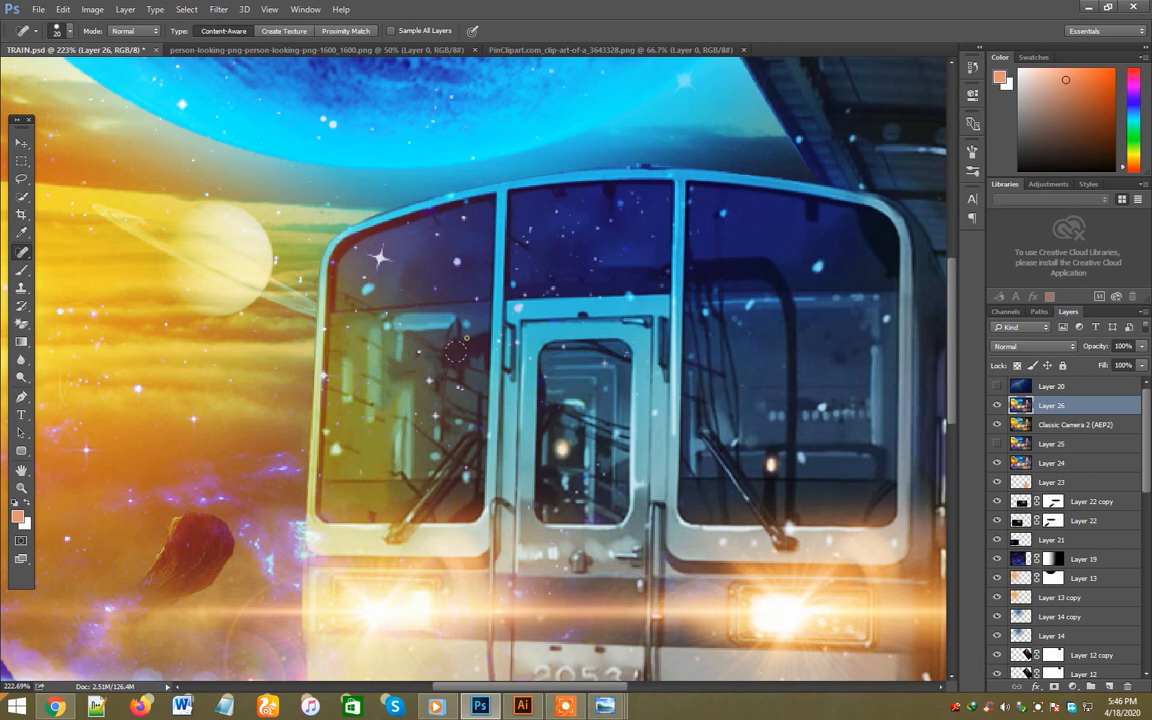
drag(428, 352, 393, 298)
key(bracketleft)
drag(455, 455, 416, 423)
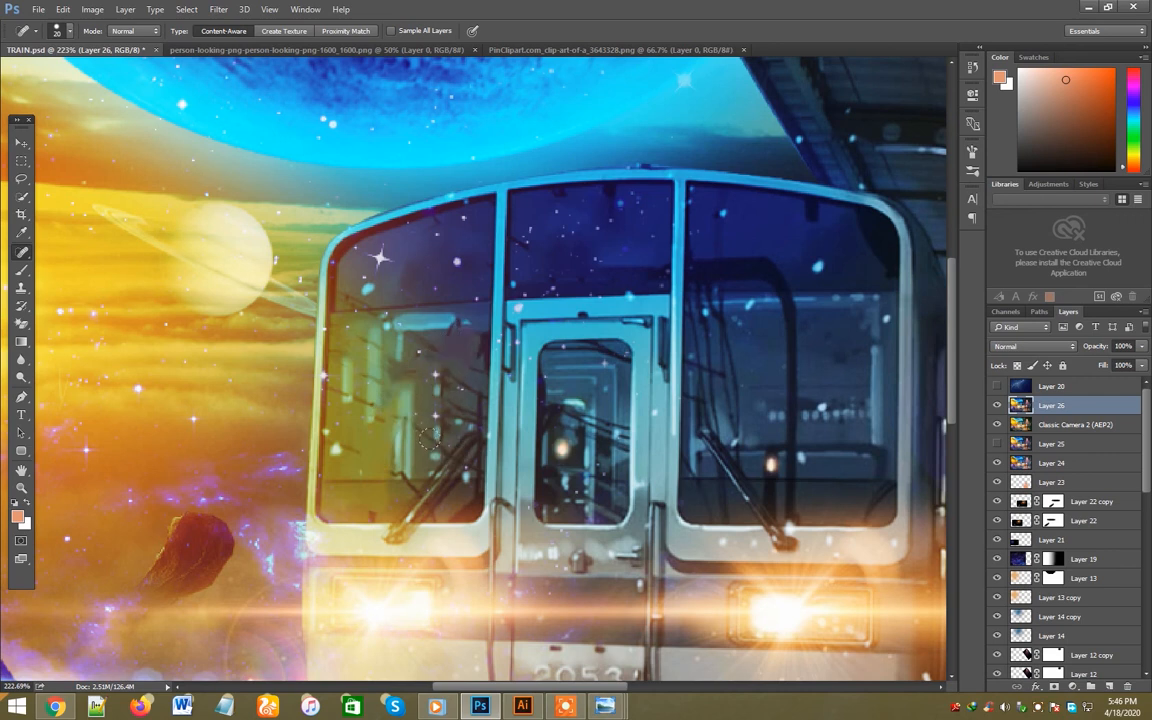
drag(350, 391, 391, 407)
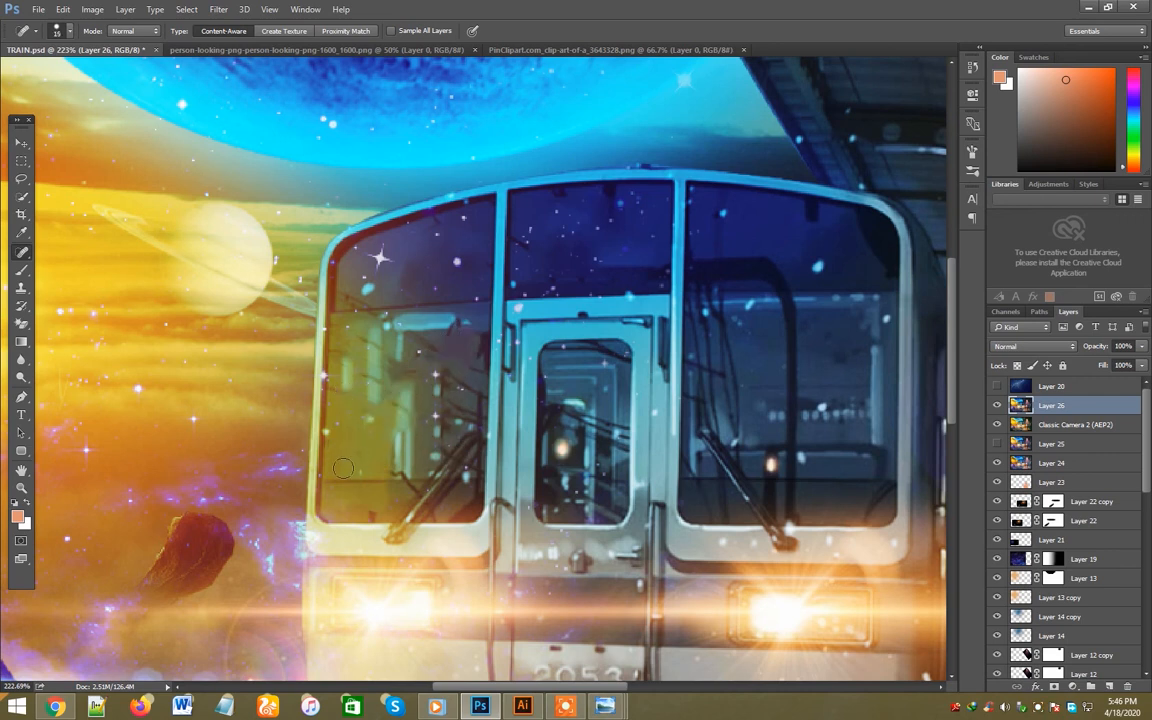
- Heal the remaining streaks and dark spots in the left windshield using small Spot Healing Brush strokes
key(bracketright)
mouse_move(337, 388)
mouse_down()
mouse_move(384, 416)
mouse_move(375, 405)
mouse_move(396, 395)
mouse_move(345, 338)
mouse_move(375, 305)
mouse_up()
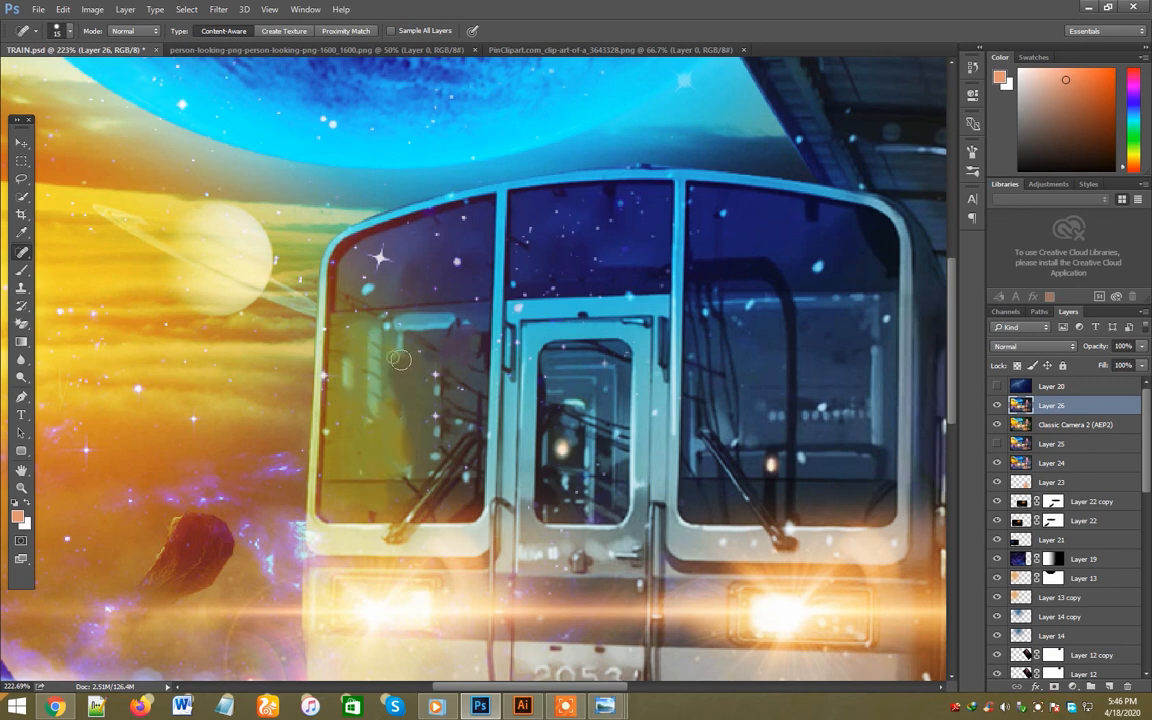
drag(412, 374, 411, 323)
drag(483, 400, 479, 429)
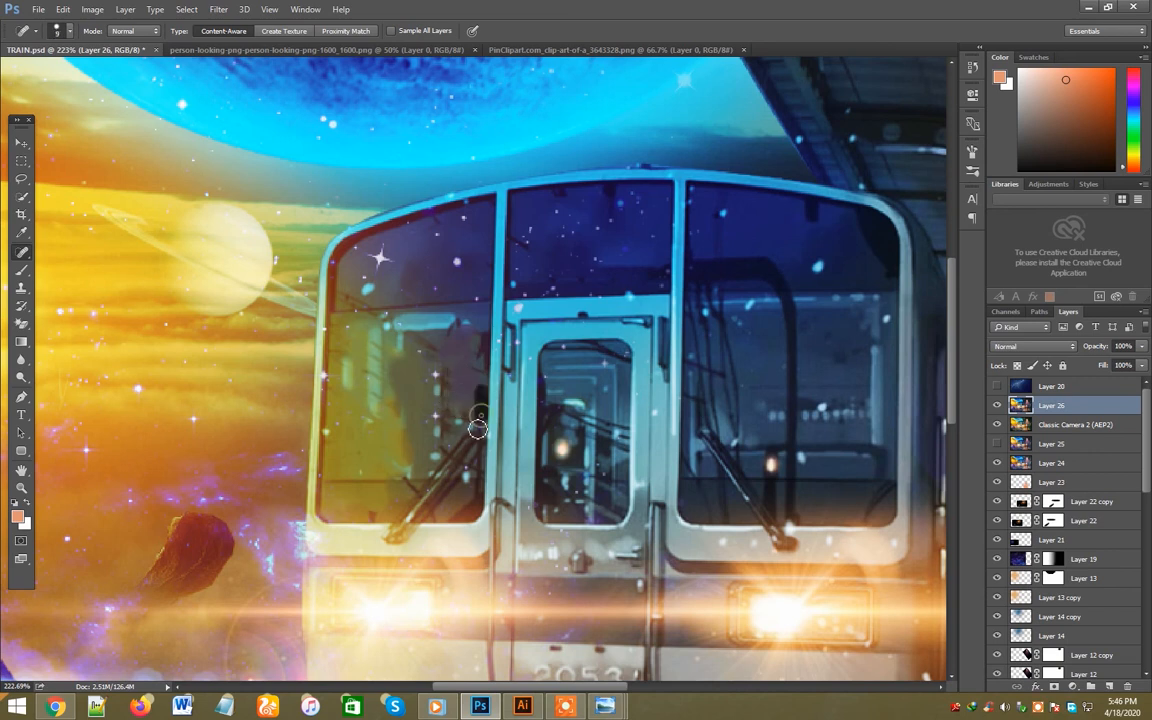
drag(450, 388, 447, 370)
drag(452, 433, 449, 426)
click(361, 342)
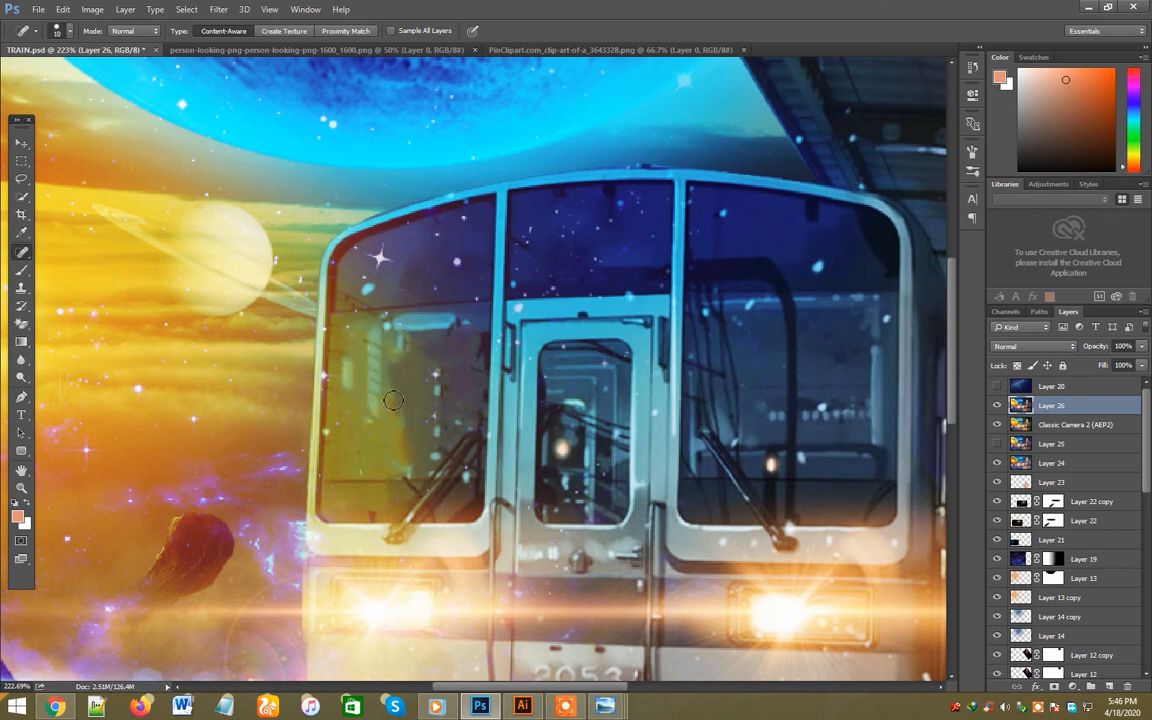
- Lasso the pale patch in the left windshield, fill it with Content-Aware, deselect it and save the document
key(l)
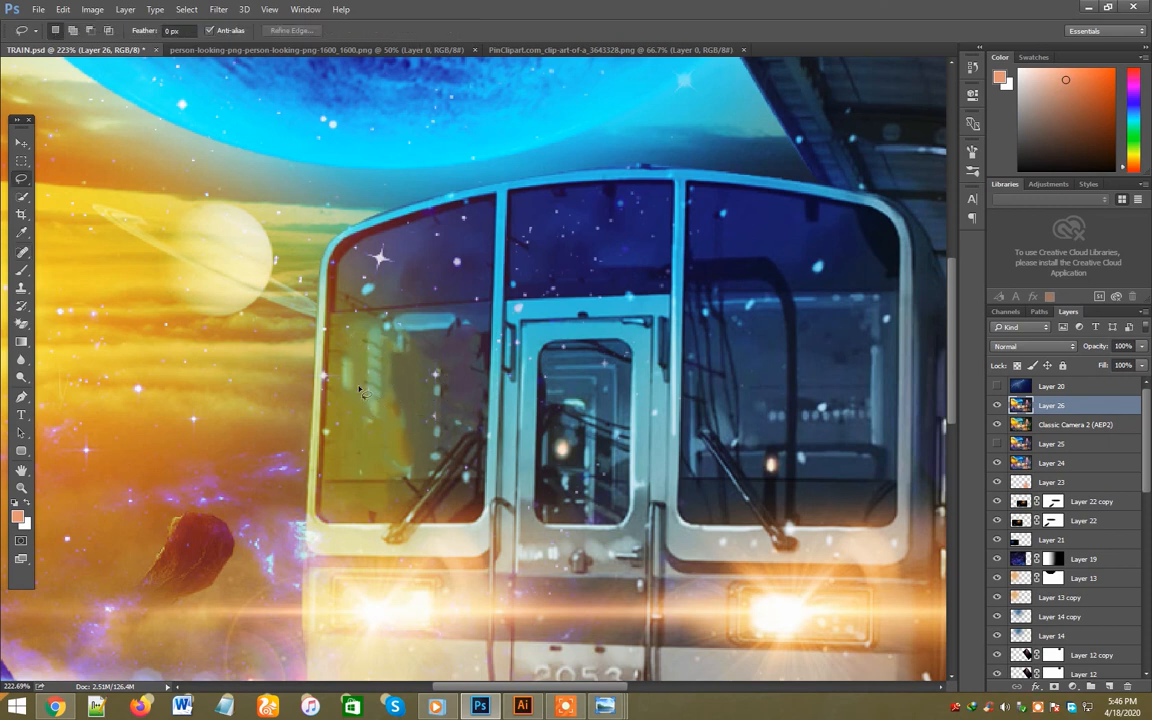
drag(400, 402, 396, 412)
key(shift+BackSpace)
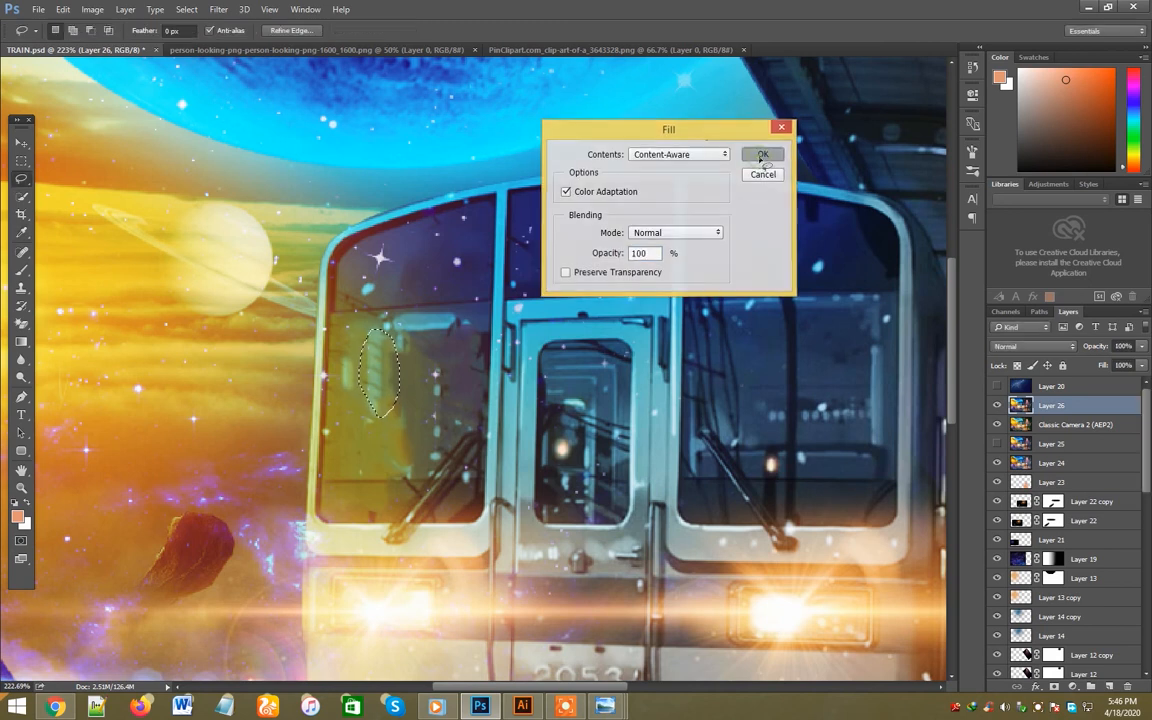
click(761, 160)
key(ctrl+d)
key(ctrl+minus)
key(ctrl+minus)
key(ctrl+minus)
key(ctrl+minus)
key(ctrl+minus)
key(ctrl+plus)
key(ctrl+s)
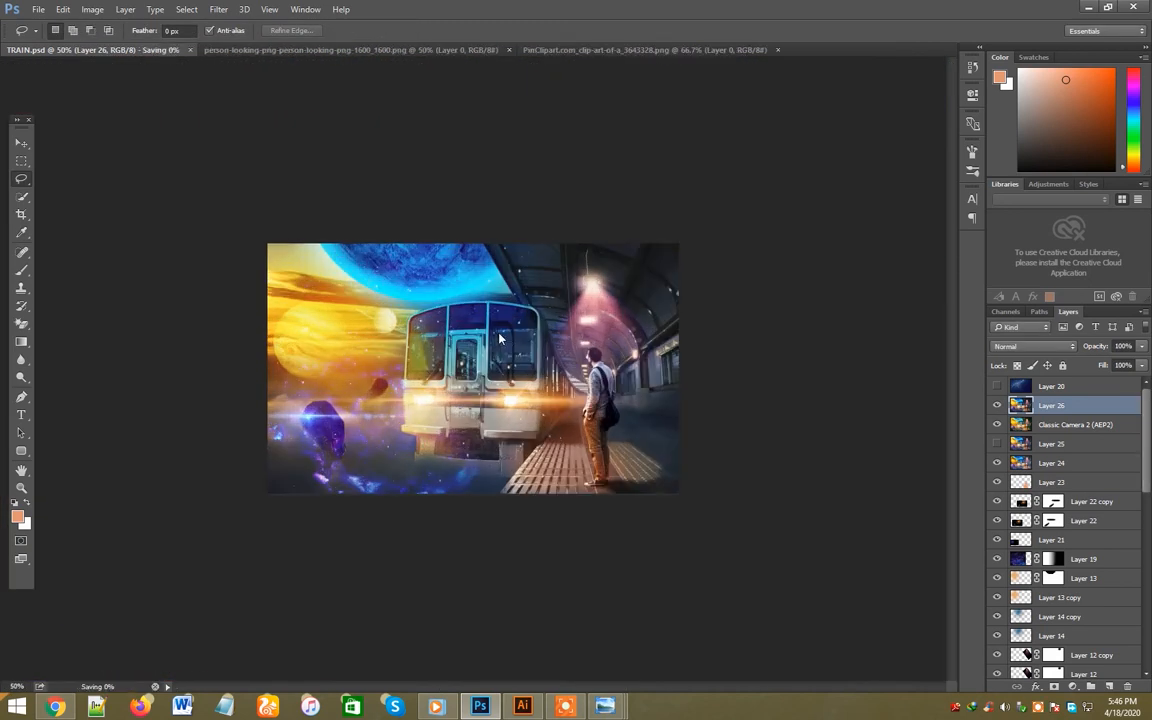
- Compare the image with and without Layer 20, leave that layer hidden and save the document
key(v)
click(998, 386)
click(998, 386)
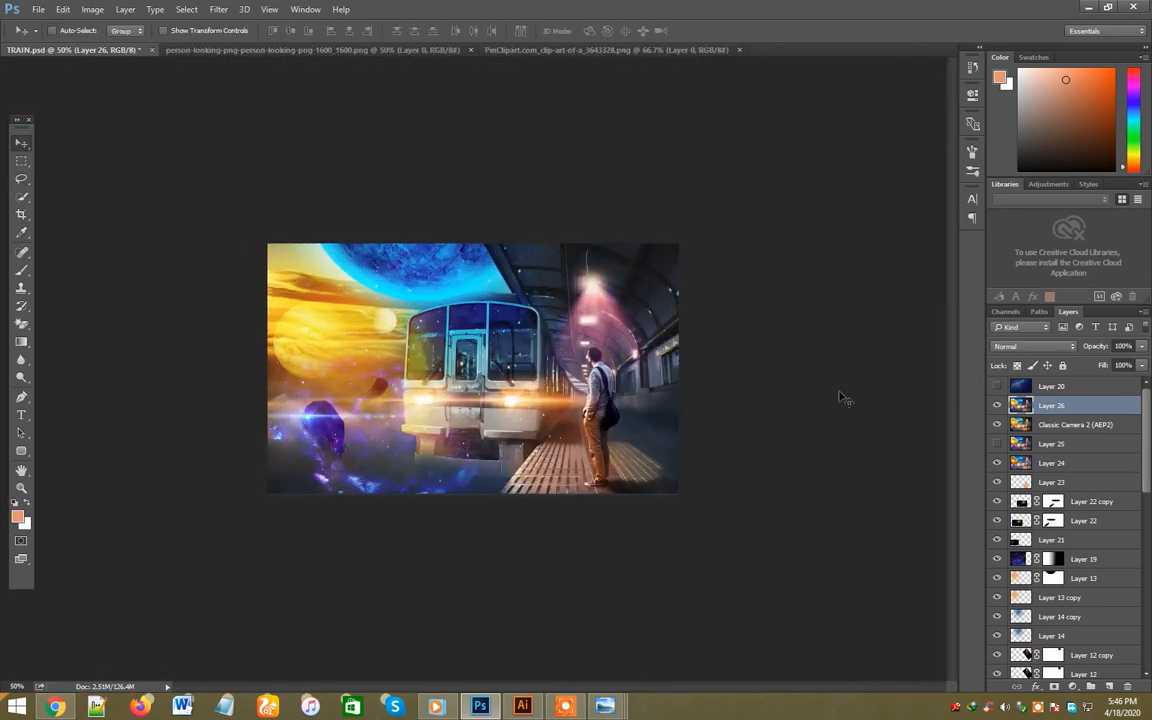
key(ctrl+plus)
key(ctrl+s)
- Stamp the visible layers into a new merged layer and apply Color Efex Pro 4 Cross Processing with method B04
key(ctrl+j)
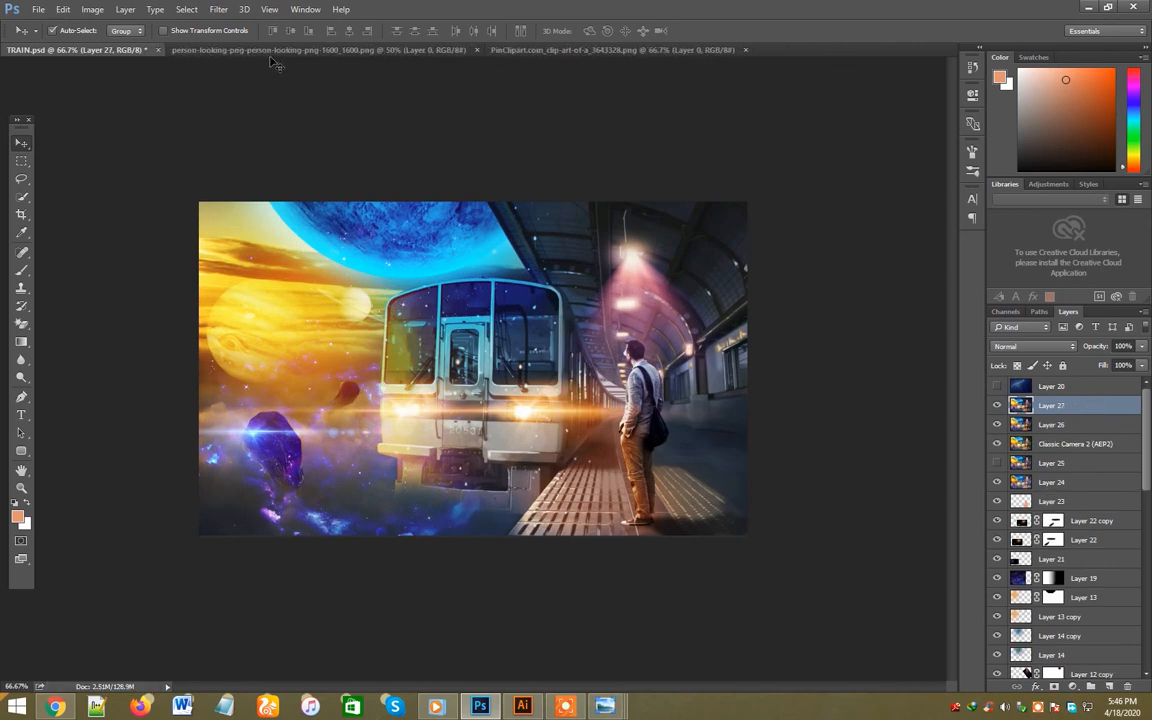
click(218, 9)
mouse_move(290, 320)
click(465, 332)
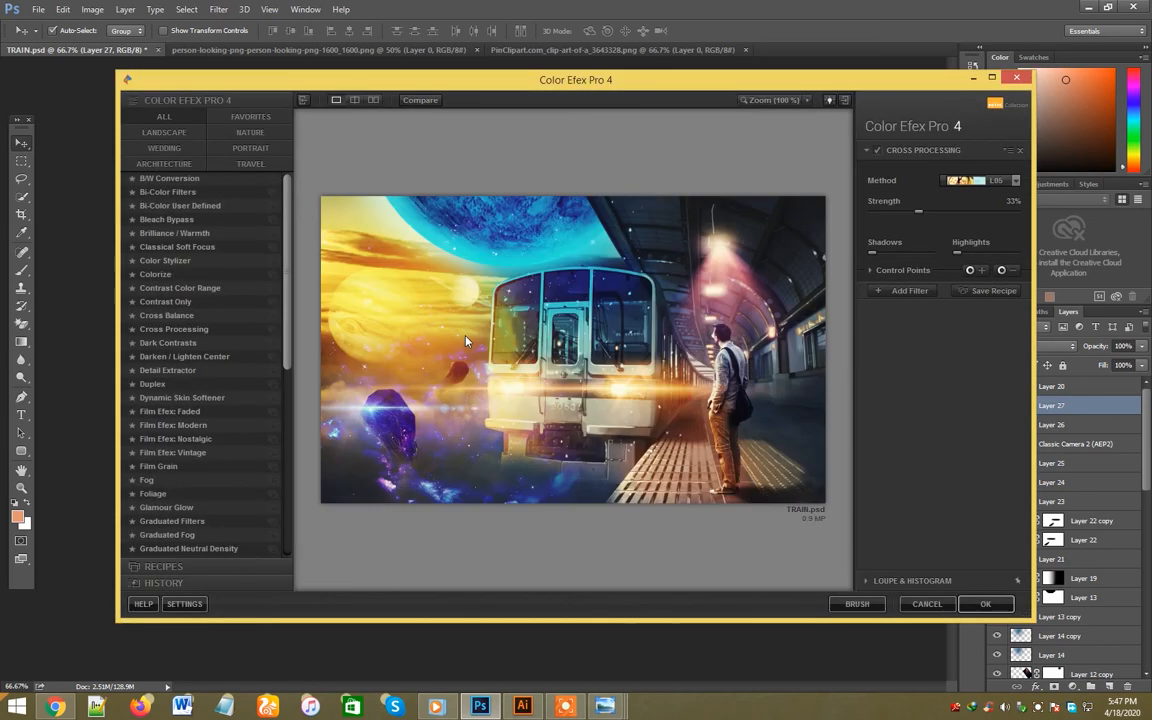
click(1000, 180)
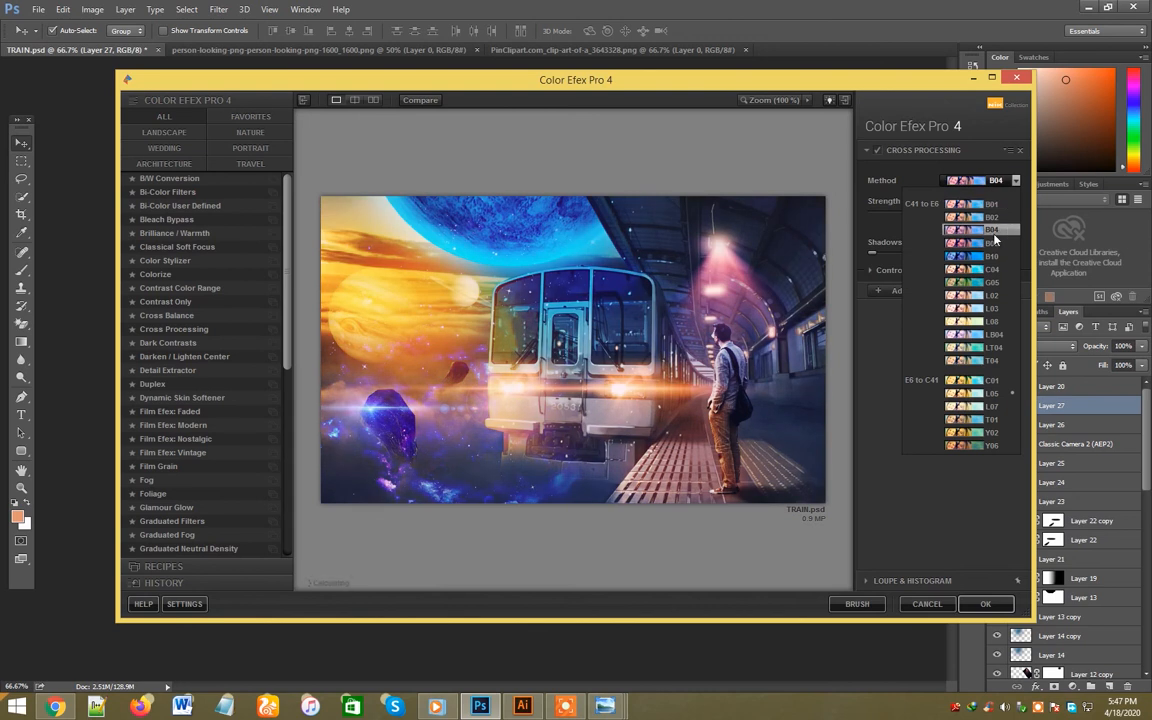
click(995, 237)
click(985, 604)
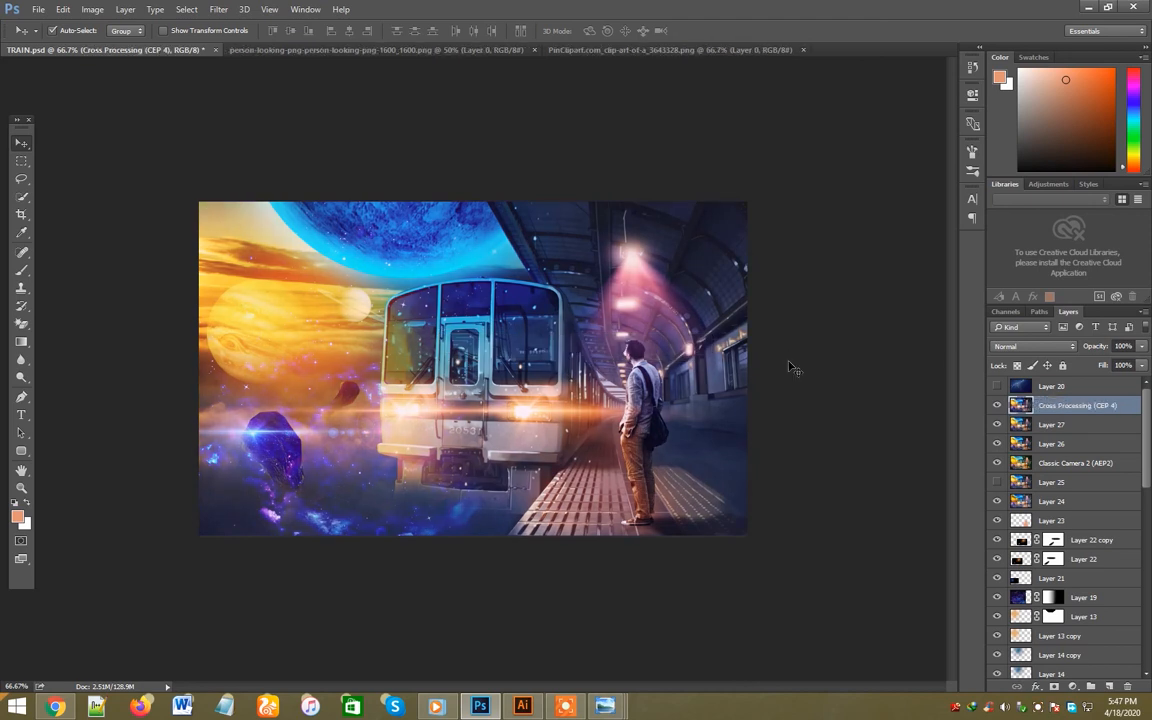
- Try Lighten, Soft Light and Normal blending on the Cross Processing layer and settle on Lighten
click(1013, 348)
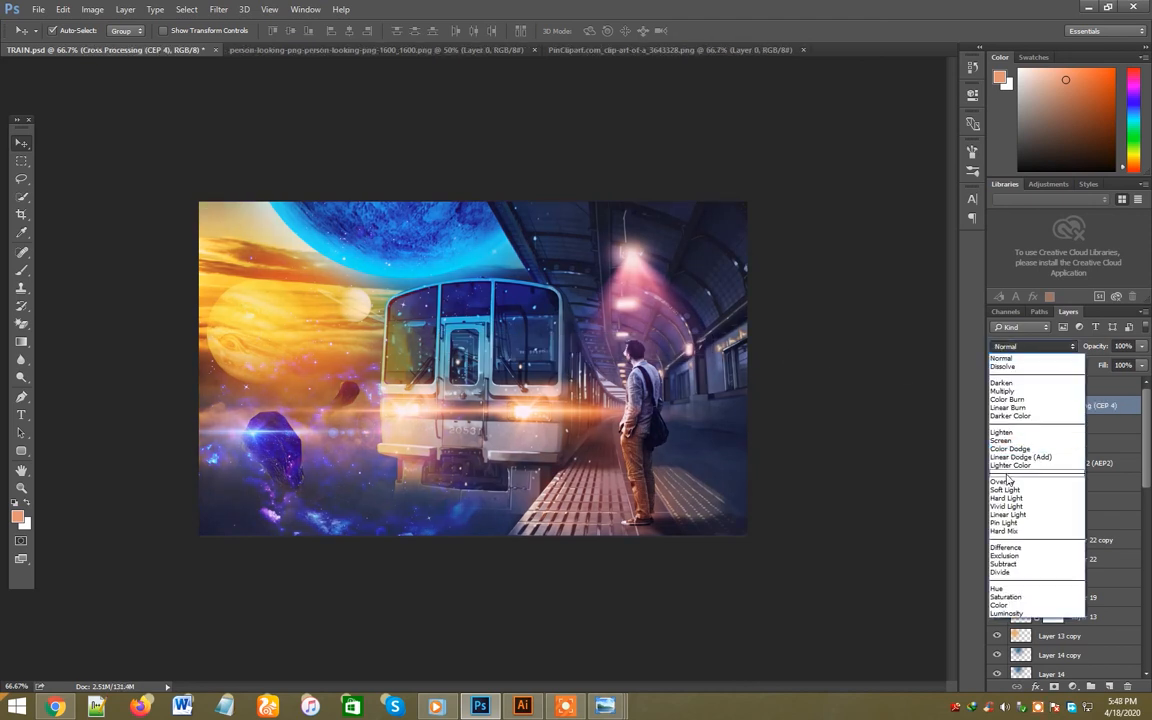
click(1006, 432)
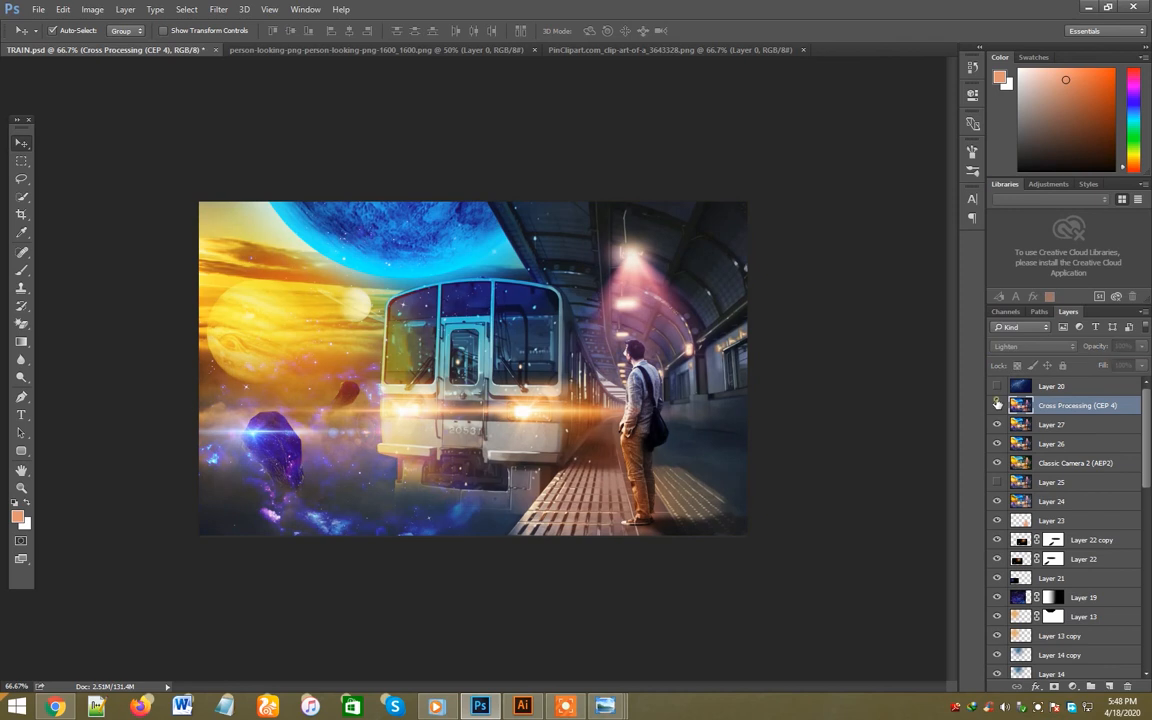
click(1033, 346)
click(1011, 490)
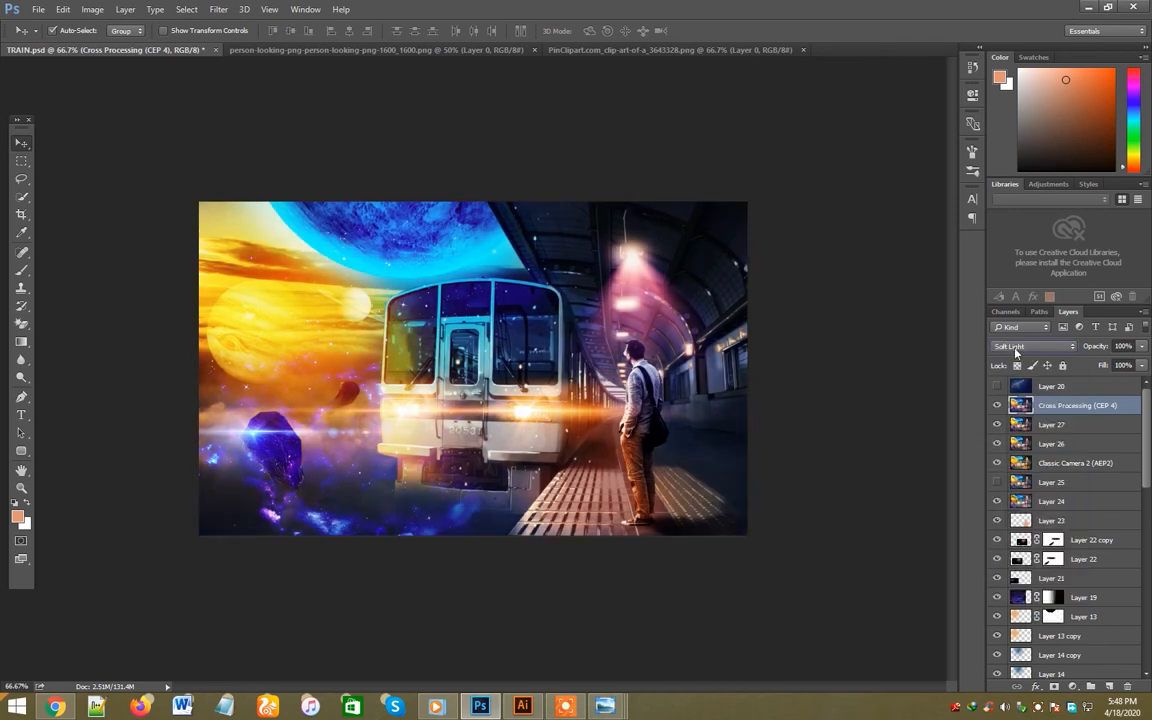
click(1013, 346)
click(1004, 358)
click(1013, 348)
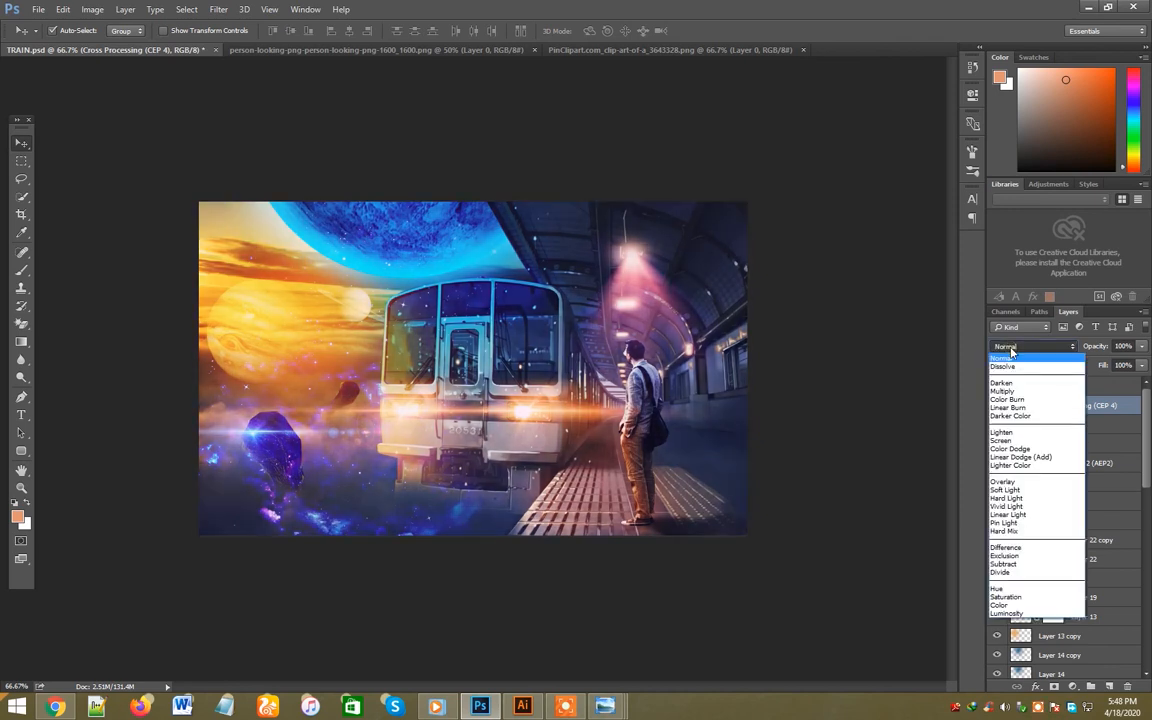
click(1004, 432)
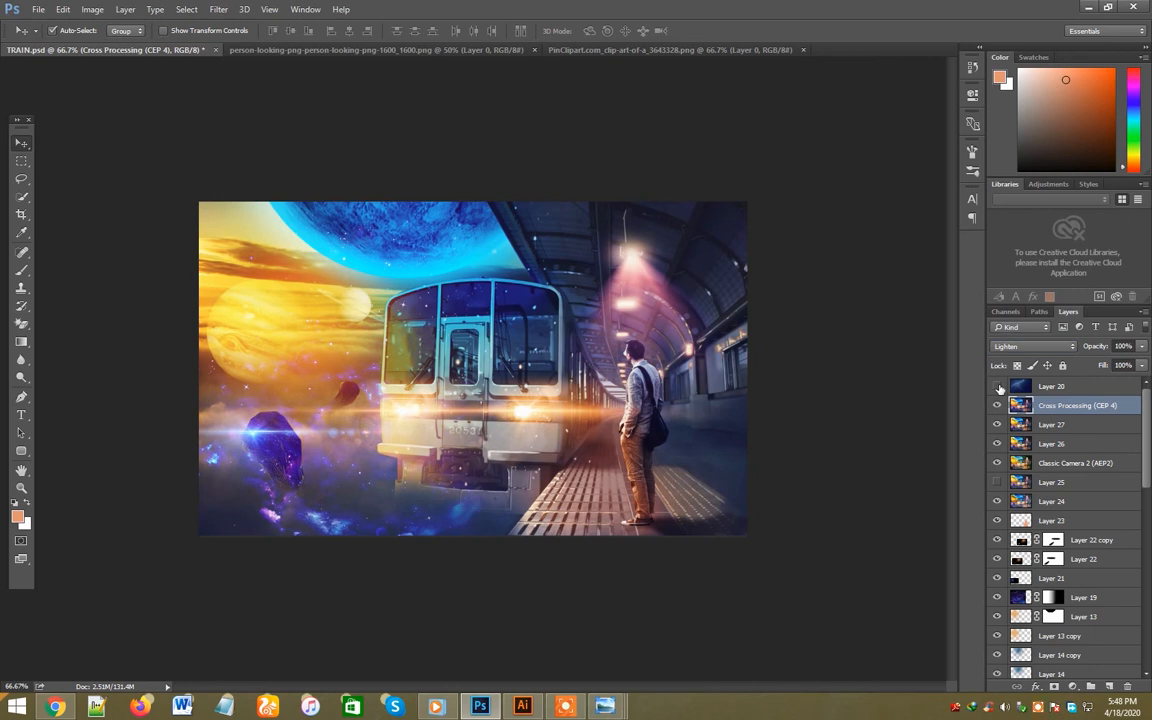
- Show Layer 20 above the Cross Processing layer and lower its opacity to 29%
click(998, 387)
click(998, 387)
click(998, 387)
click(1067, 388)
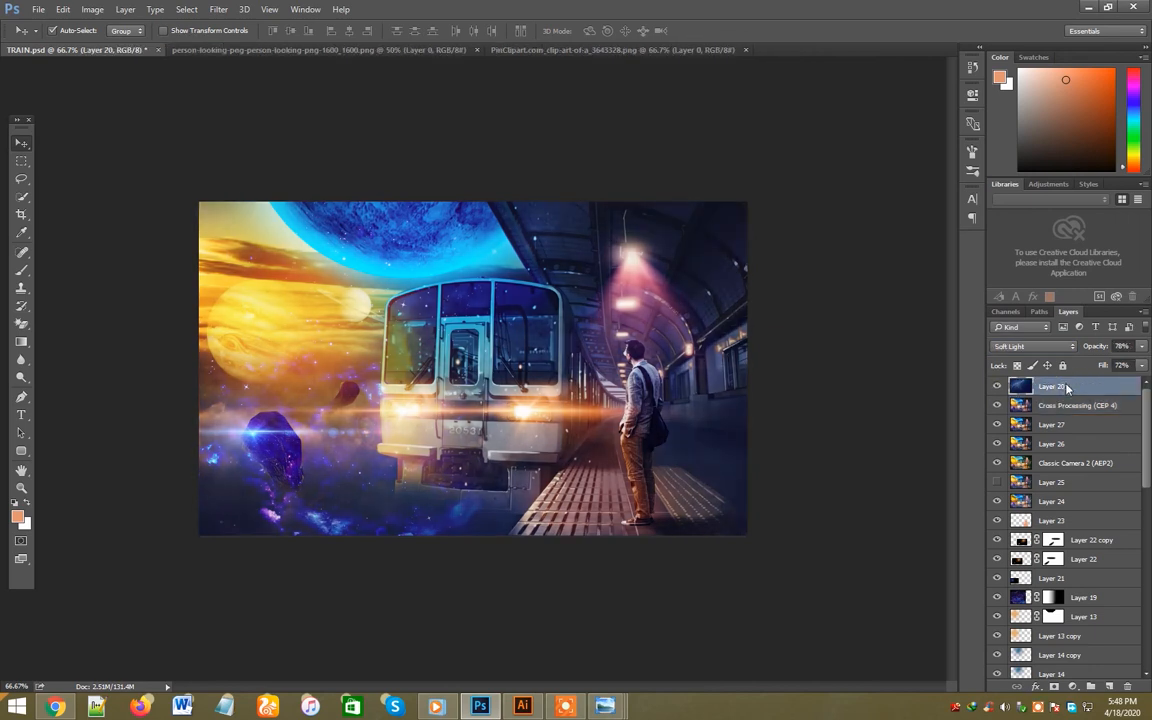
click(998, 388)
click(1142, 347)
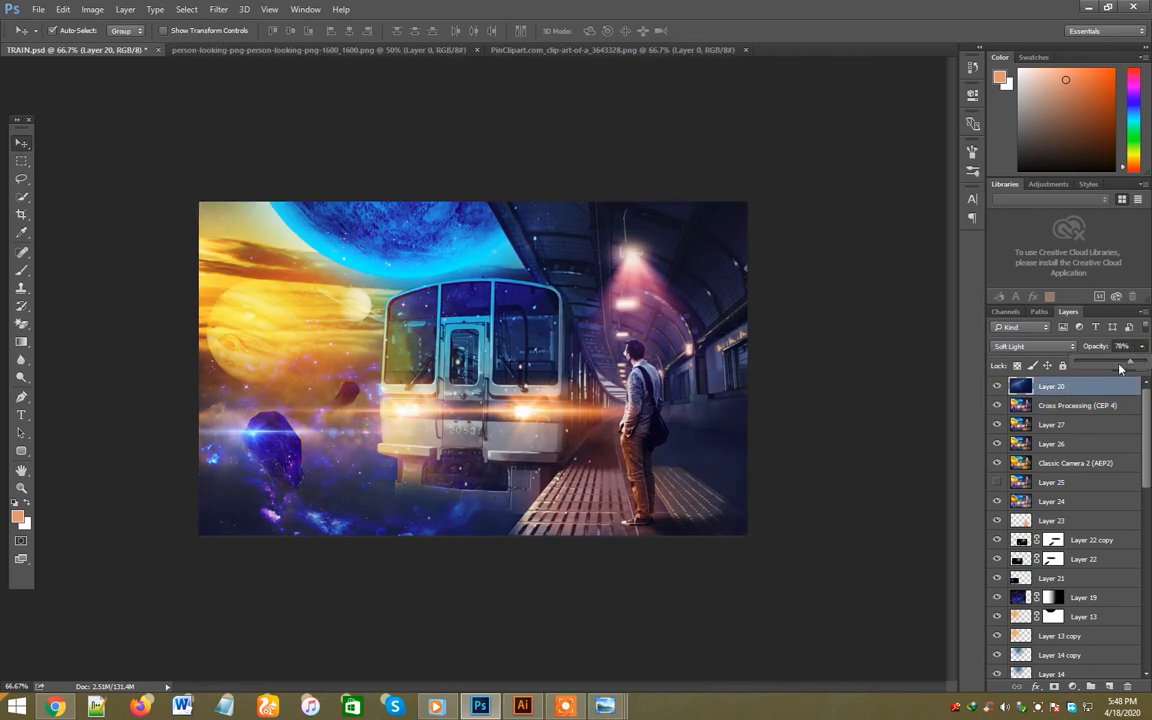
drag(1122, 368, 1099, 368)
- Compare the image with and without the softened Layer 20, keep the layer visible and save the document
click(998, 387)
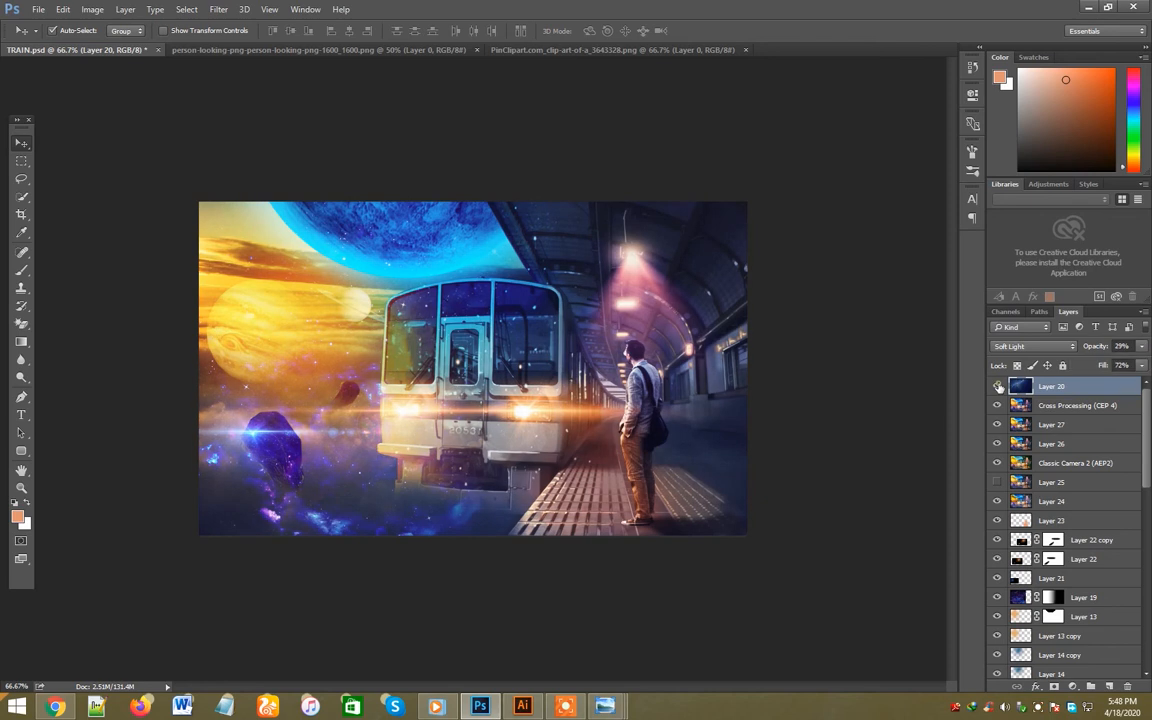
click(998, 387)
click(998, 387)
click(998, 387)
click(998, 387)
key(ctrl+s)
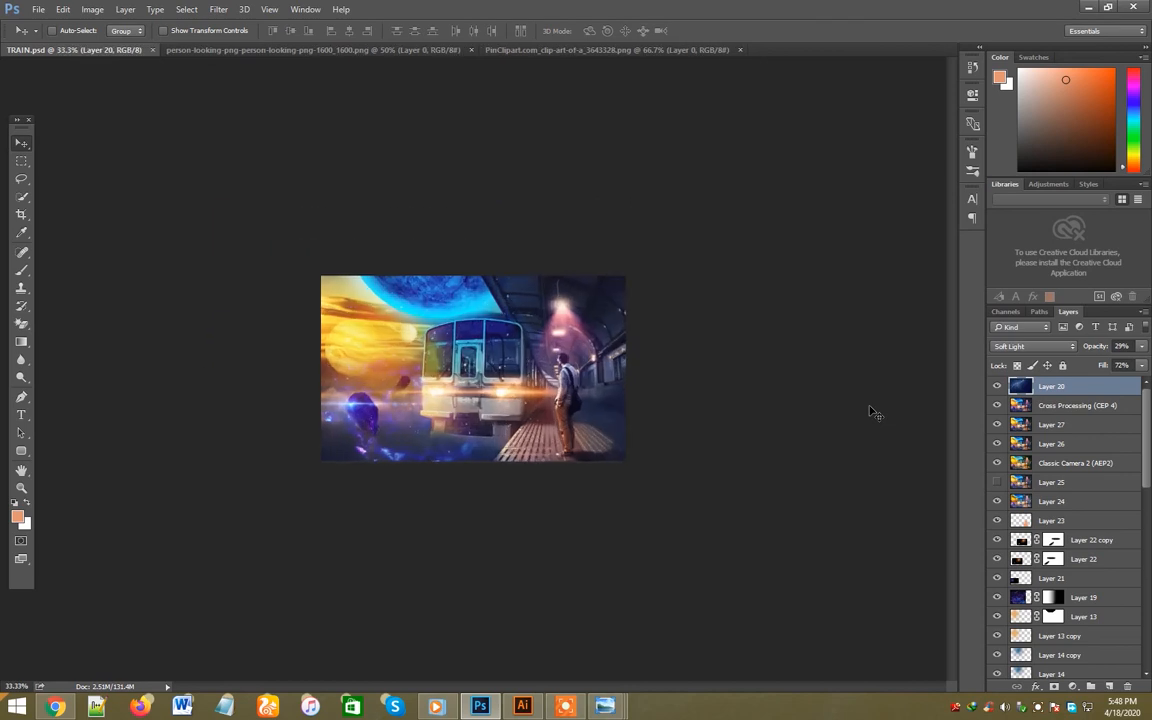
- Stamp the visible layers into another merged layer and apply a second Color Efex Pro 4 Cross Processing filter
key(ctrl+shift+alt+e)
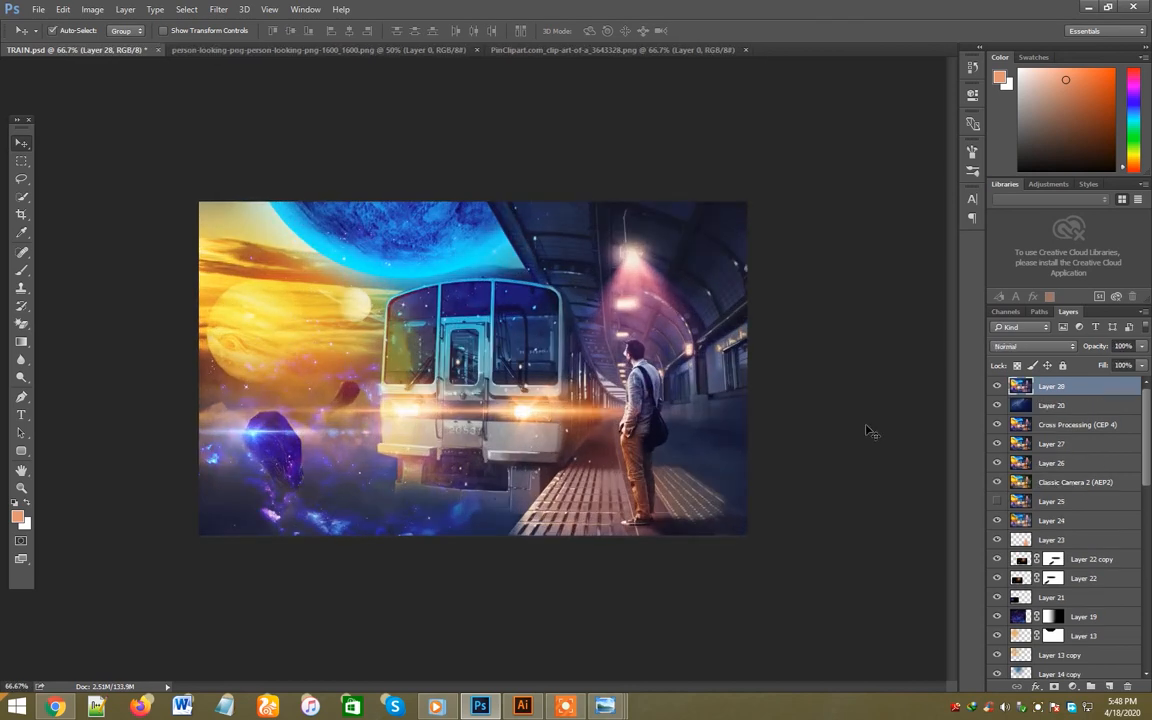
click(218, 9)
mouse_move(268, 333)
click(437, 336)
click(985, 603)
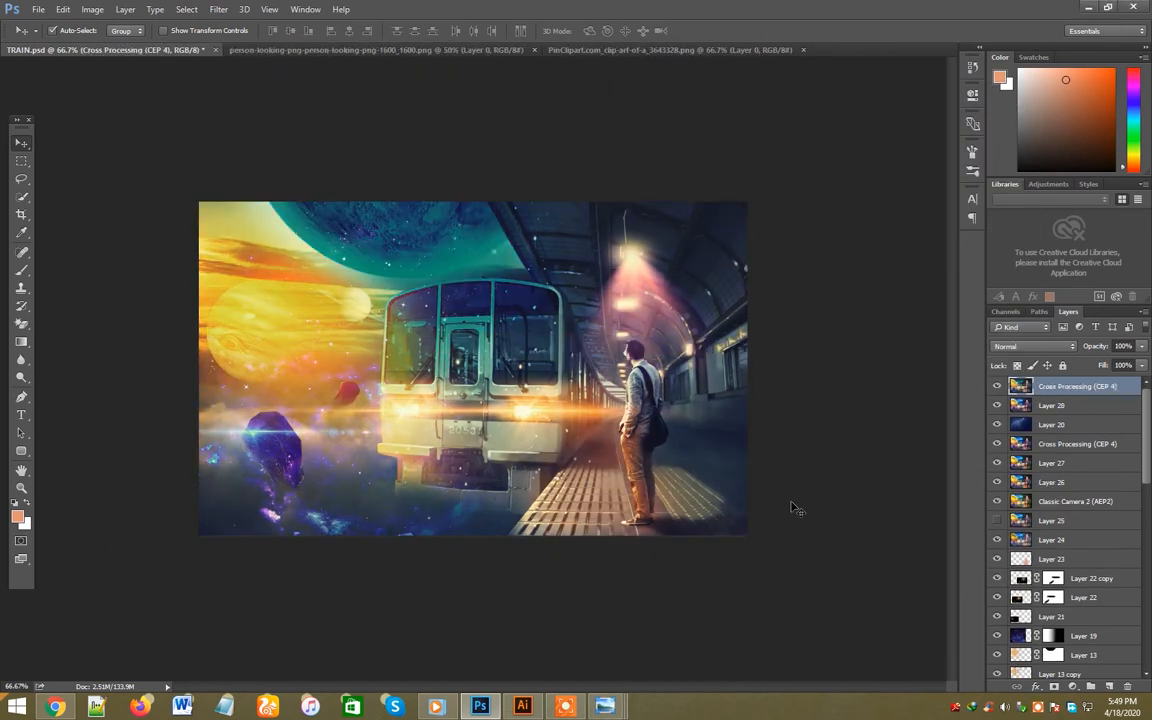
- Blend the topmost Cross Processing layer with Lighten and compare the image with and without it
click(1015, 347)
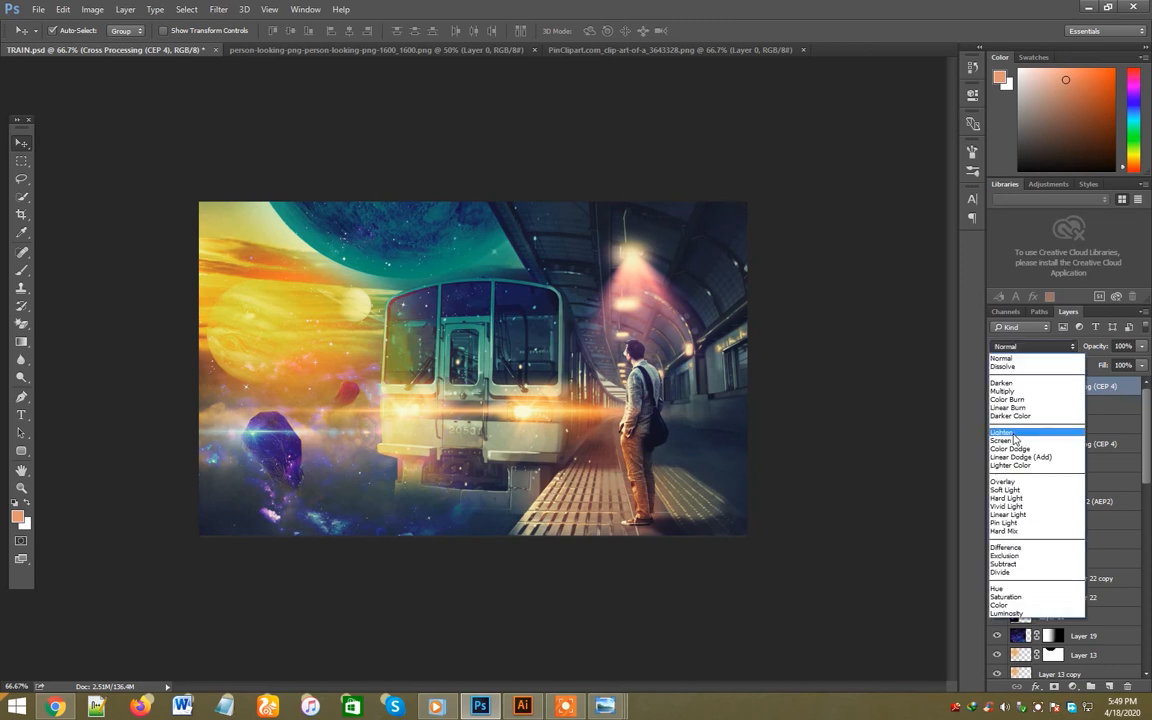
click(1013, 435)
click(996, 387)
click(996, 387)
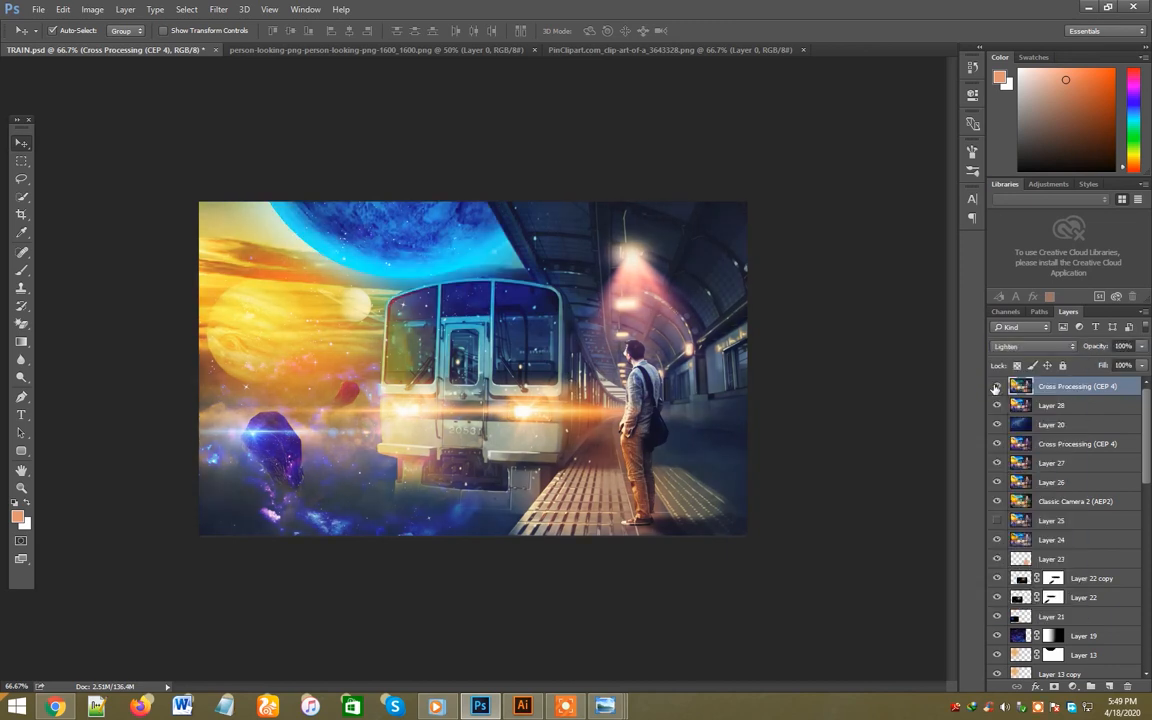
click(996, 387)
click(996, 387)
- Try Soft Light and Overlay blending on the topmost Cross Processing layer and return it to Lighten
click(1015, 347)
click(1013, 496)
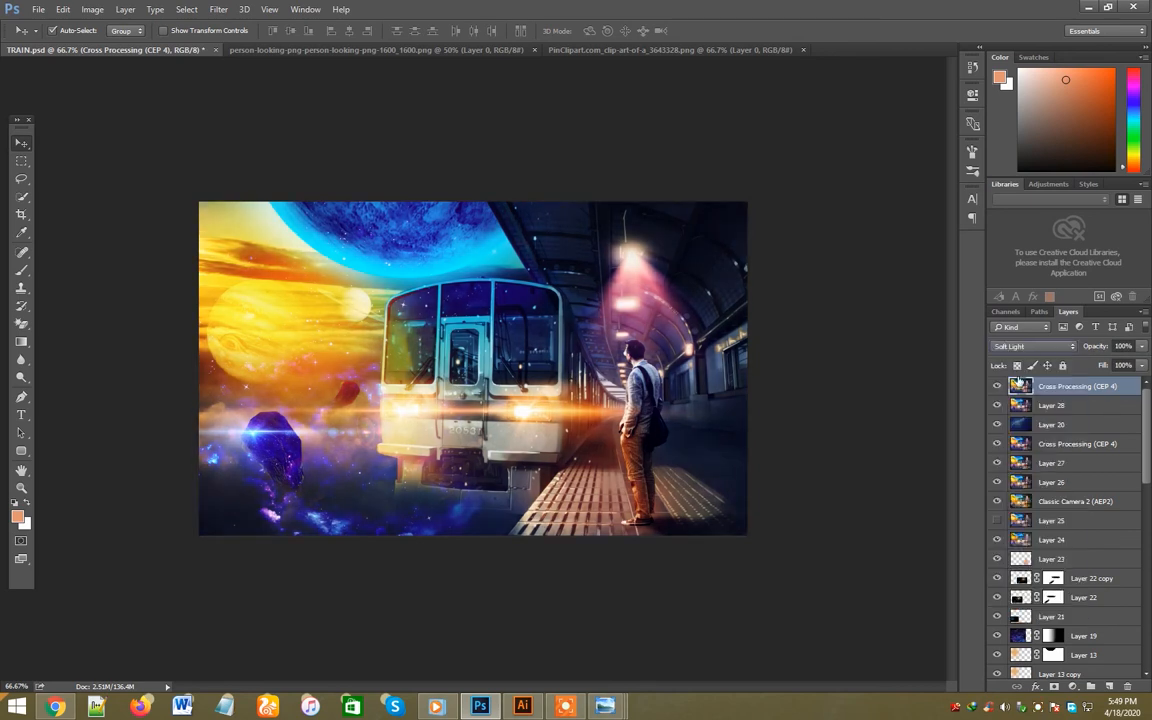
click(1015, 347)
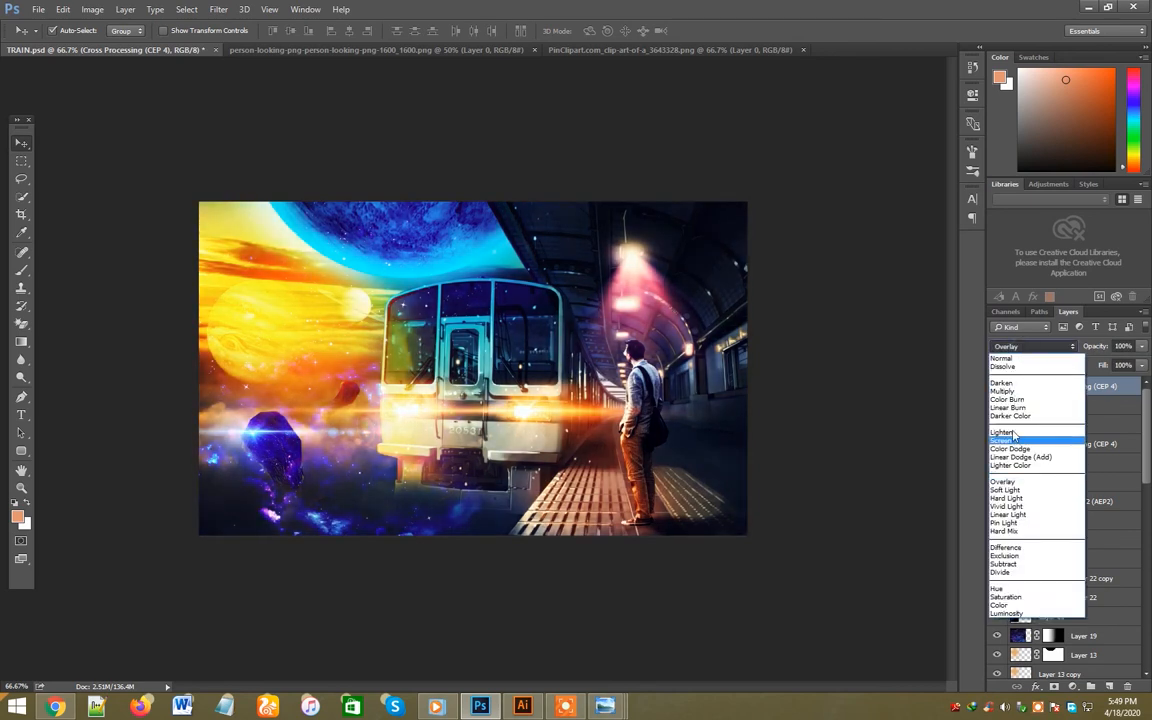
click(1012, 434)
- Toggle the topmost Cross Processing layer repeatedly to judge its effect, and lower its opacity
click(997, 387)
click(997, 387)
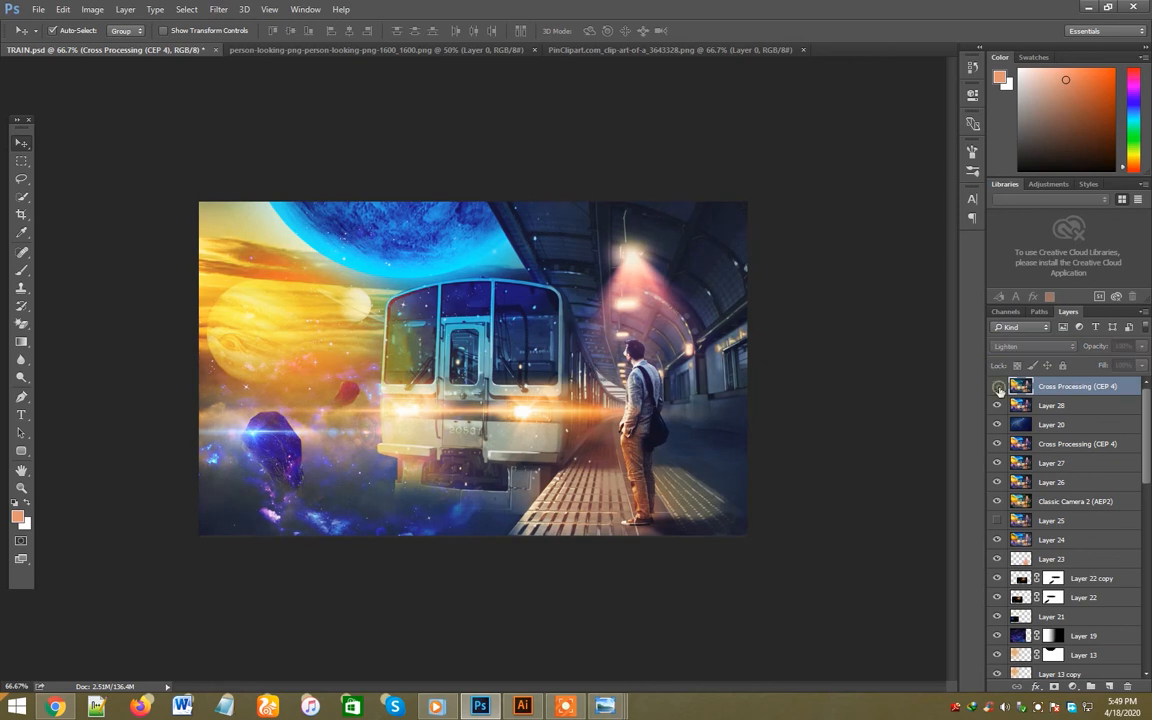
click(997, 387)
click(997, 387)
click(997, 387)
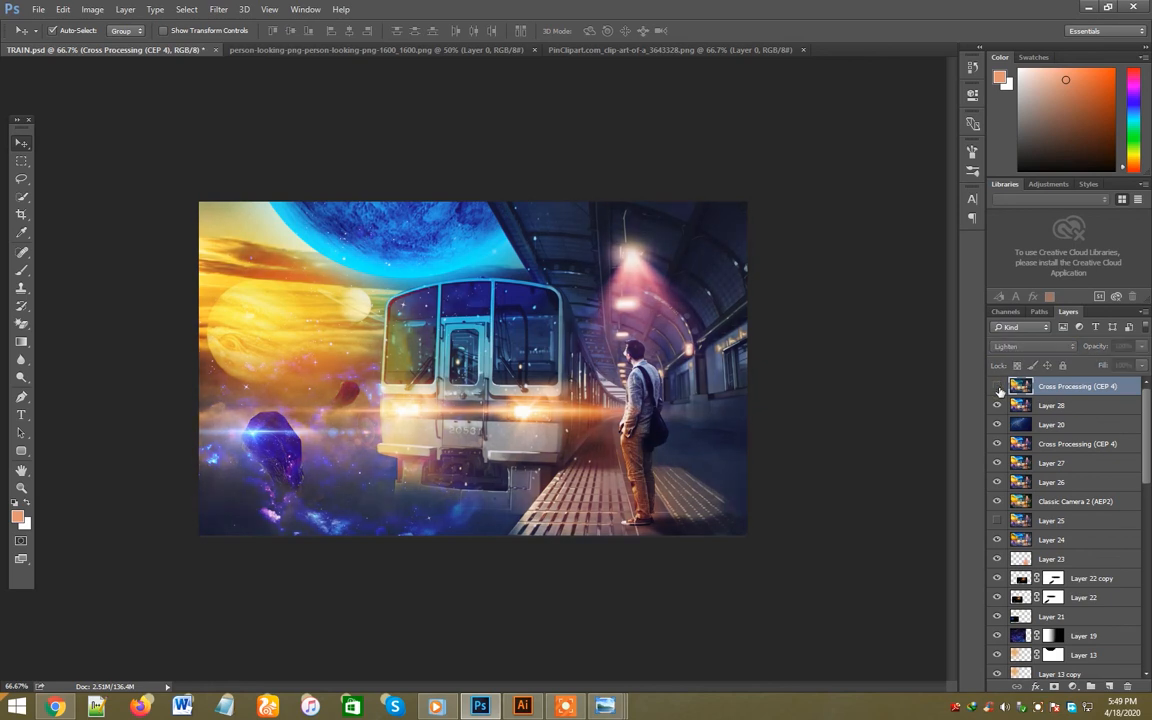
click(997, 388)
click(997, 388)
click(997, 388)
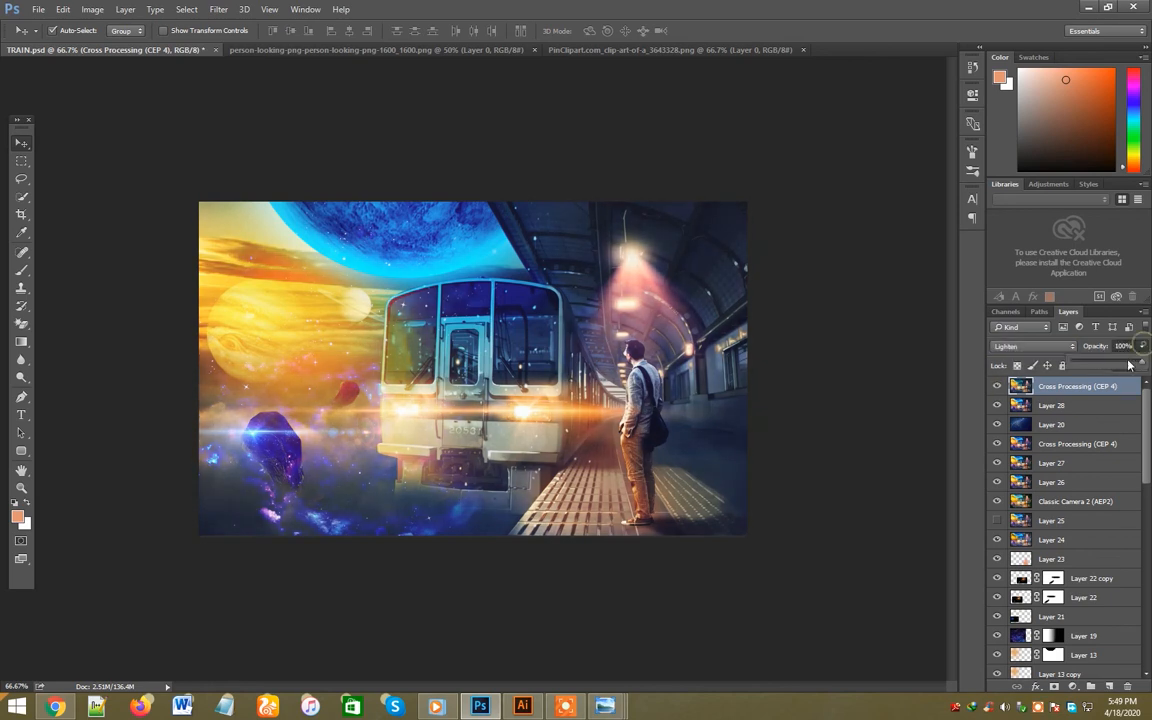
drag(1129, 364, 1105, 366)
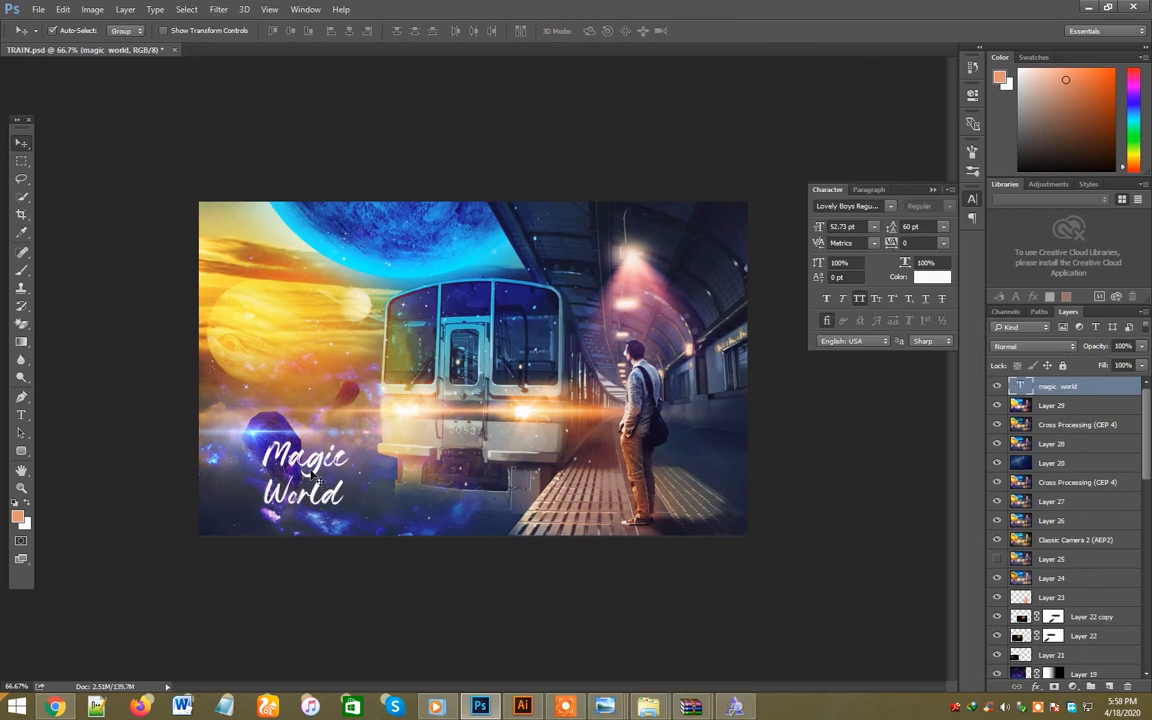
- Rotate the "Magic World" title slightly counterclockwise with Free Transform
key(ctrl+t)
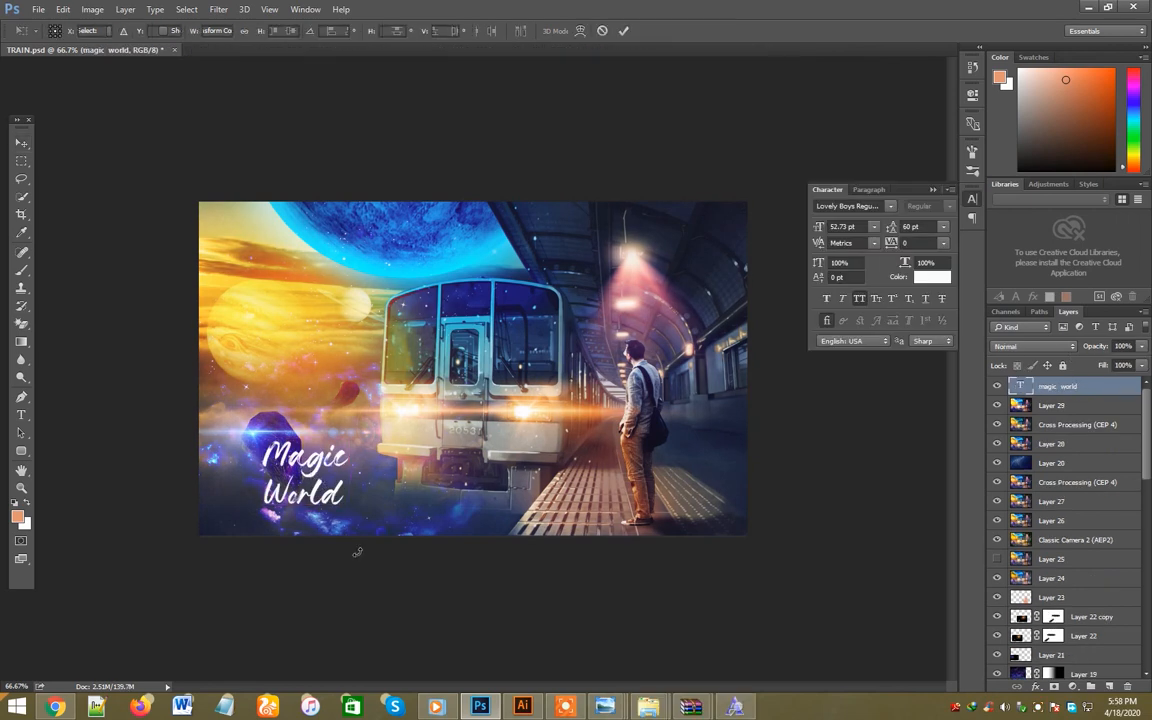
drag(355, 548, 419, 506)
key(Return)
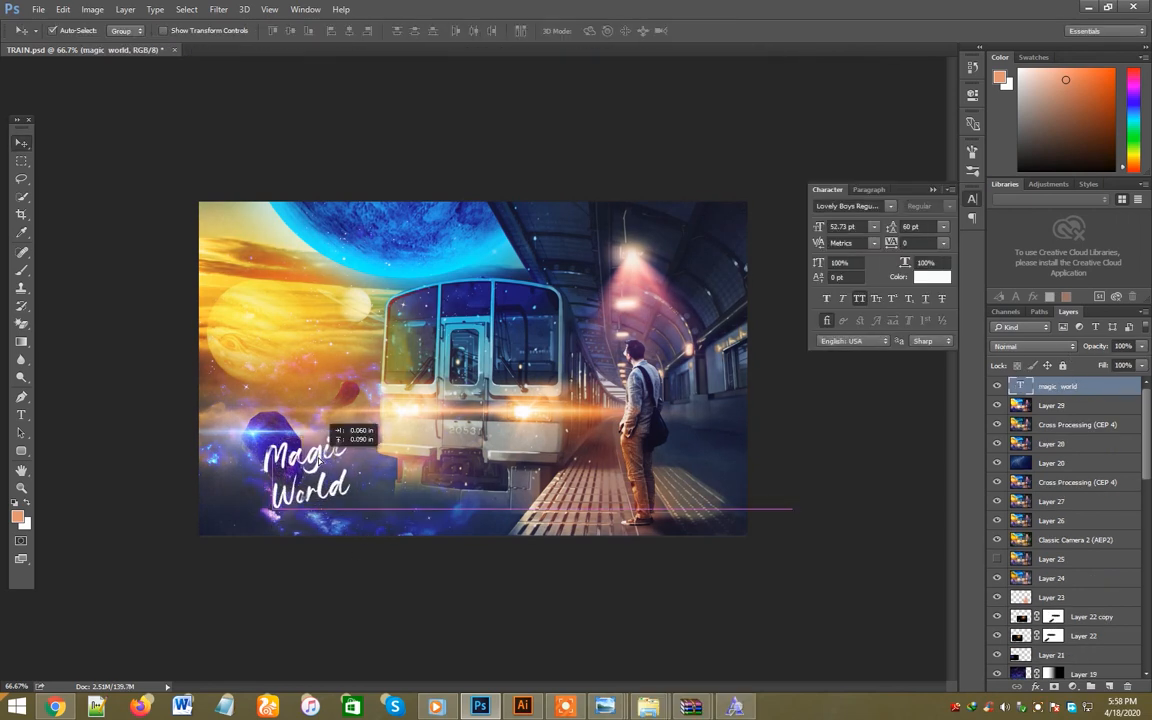